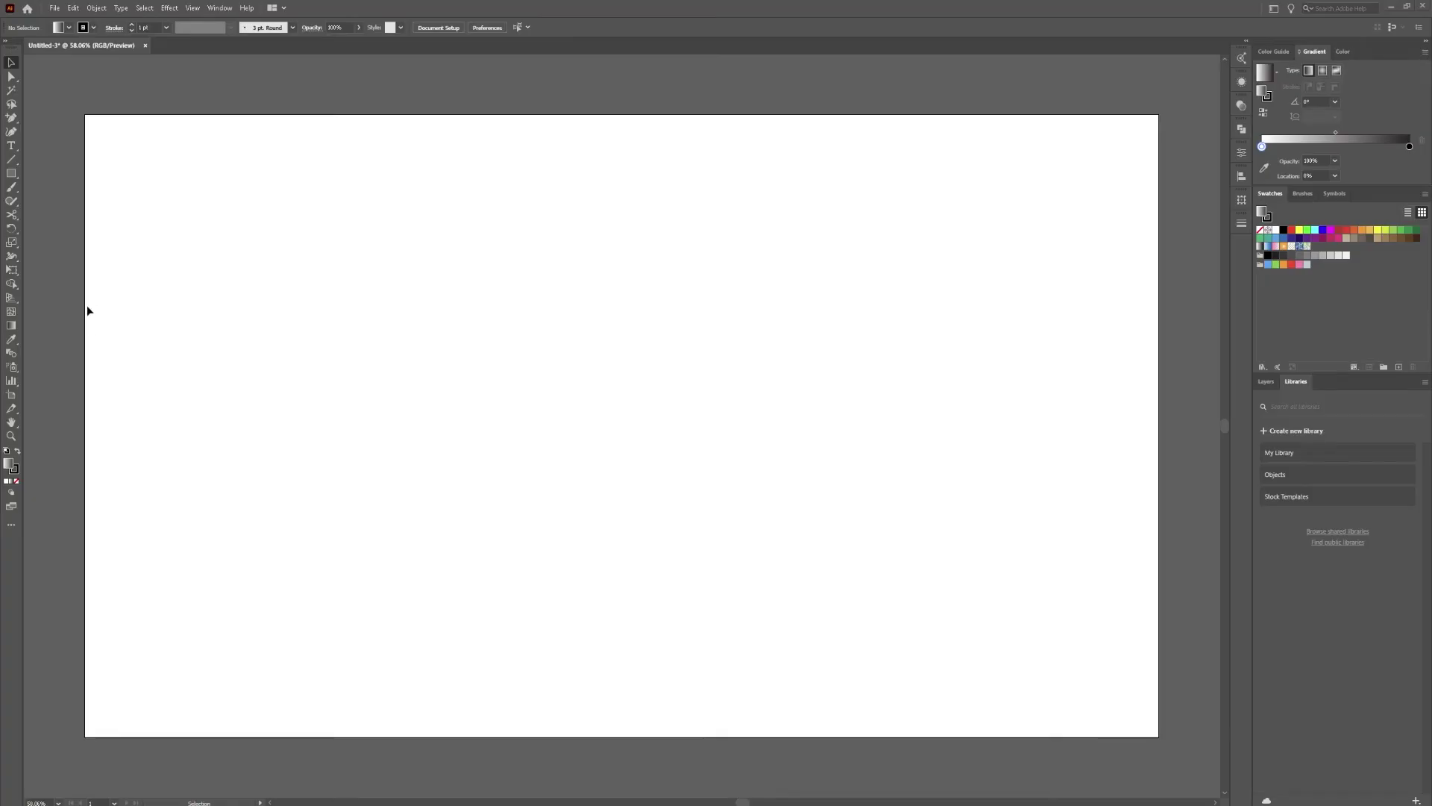
Draw a tall black-filled rectangle with a white stroke, about 657 × 874 px, near the middle of the artboard.
key(d)
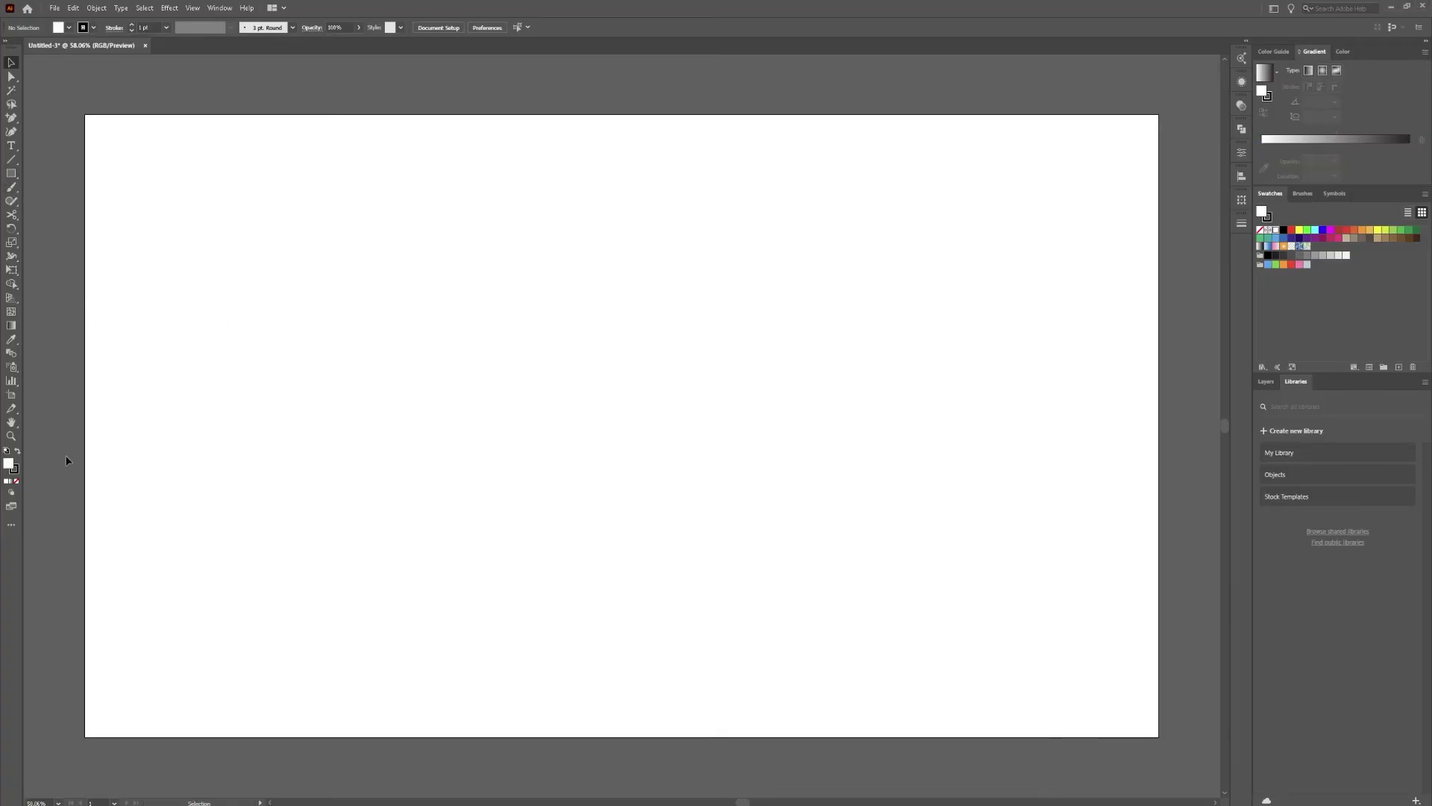
click(18, 451)
click(11, 173)
drag(411, 204, 779, 709)
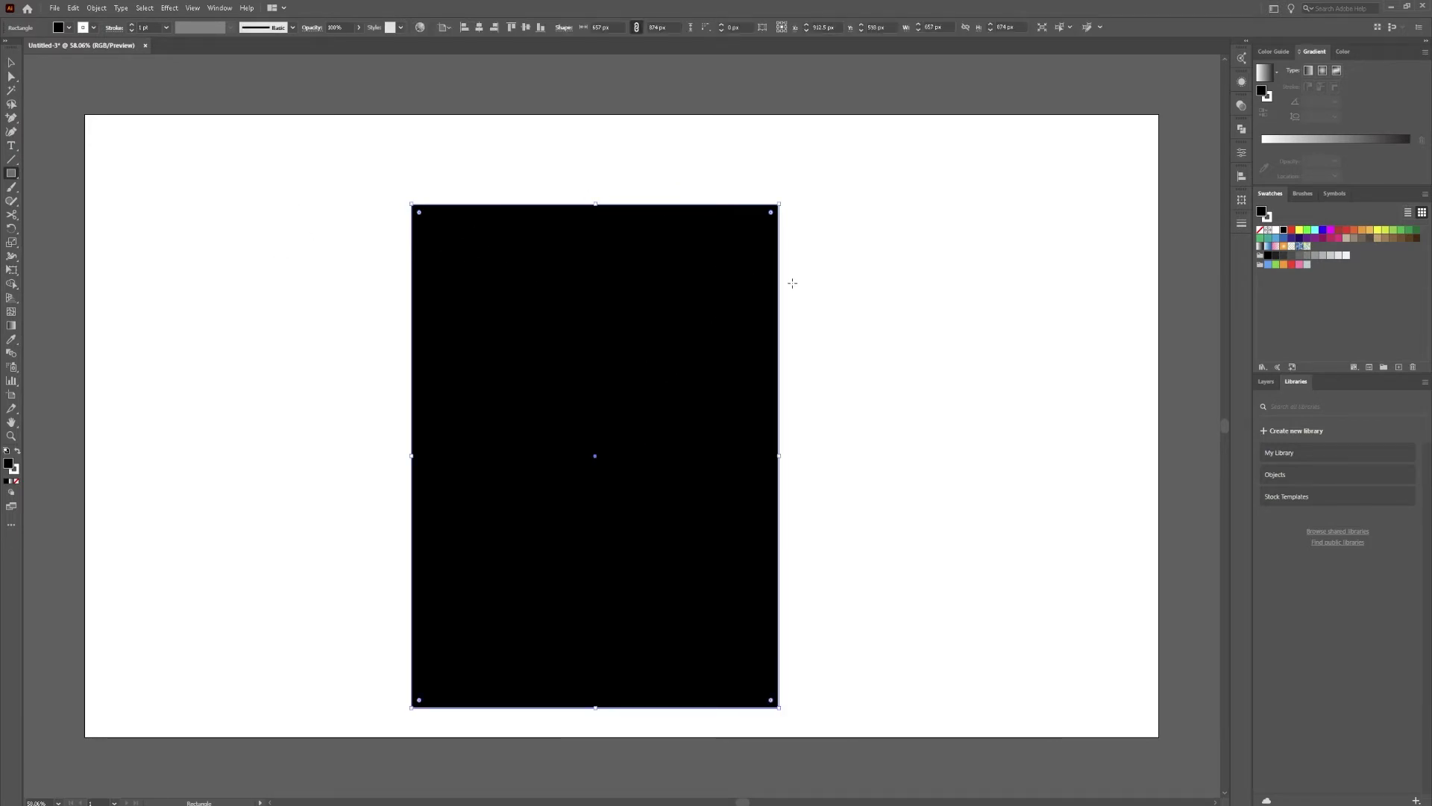
Draw an overlapping rectangle about 516 × 886 px and subtract it from the first with Minus Front, leaving an upside-down L.
drag(787, 289, 498, 736)
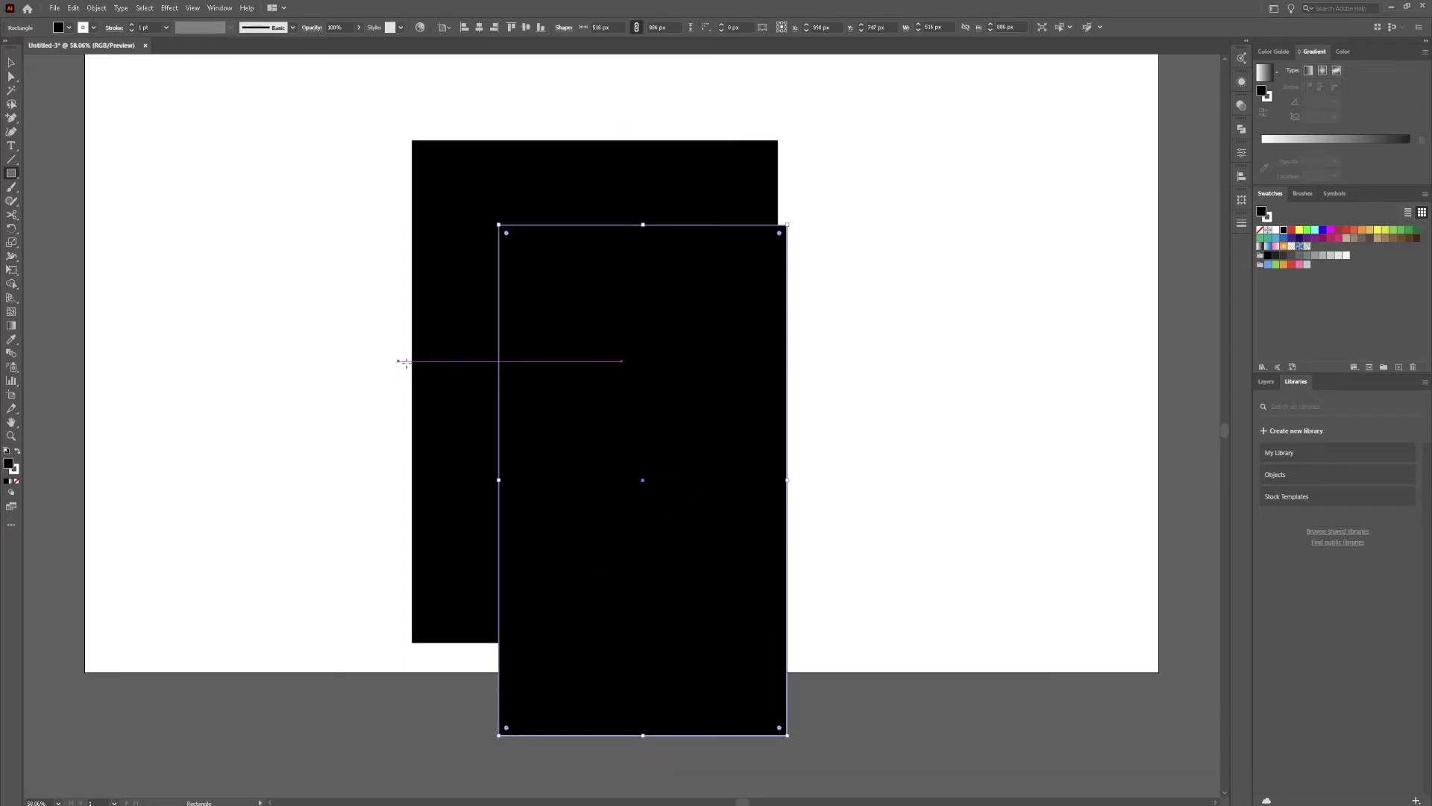
key(v)
drag(888, 87, 224, 473)
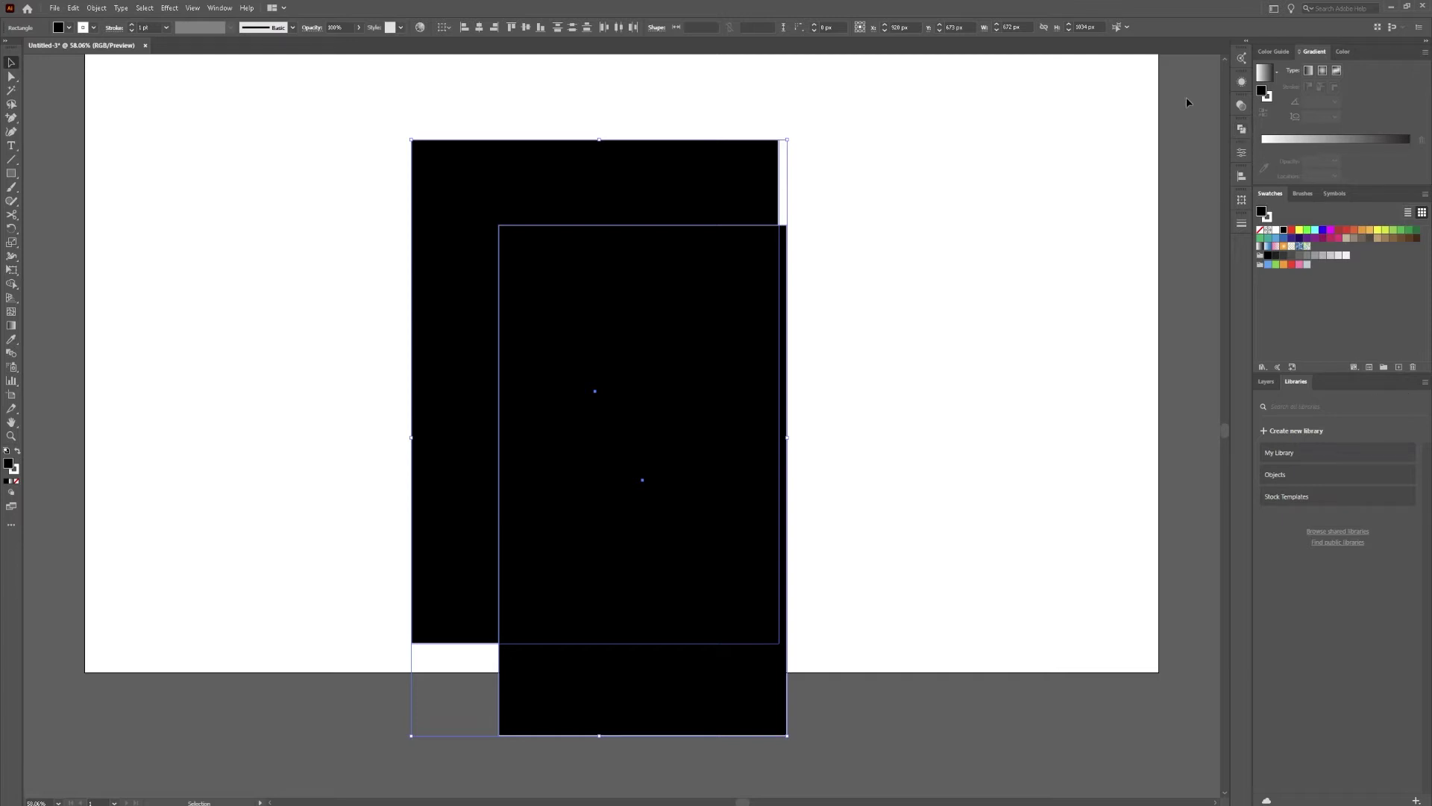
click(219, 9)
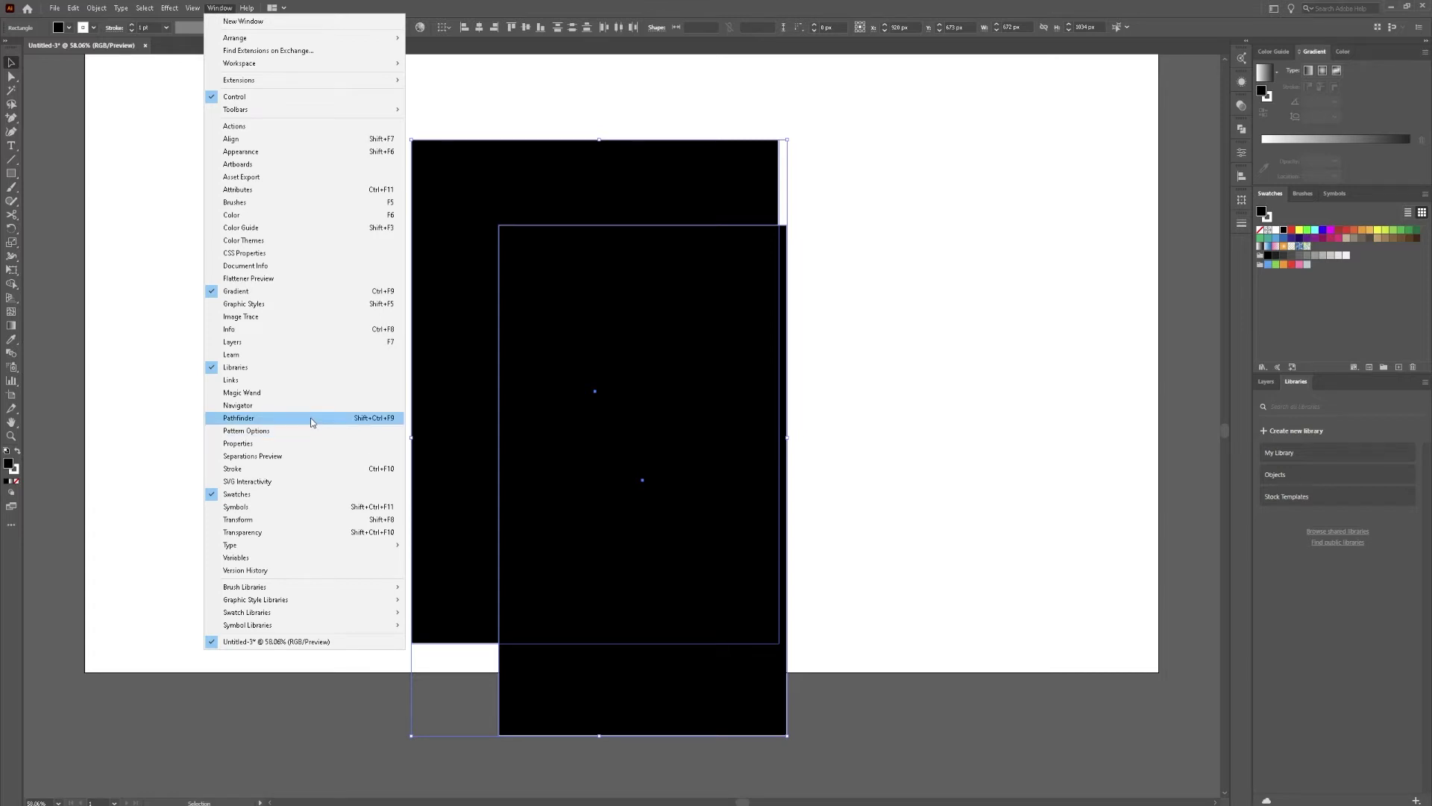
click(1242, 130)
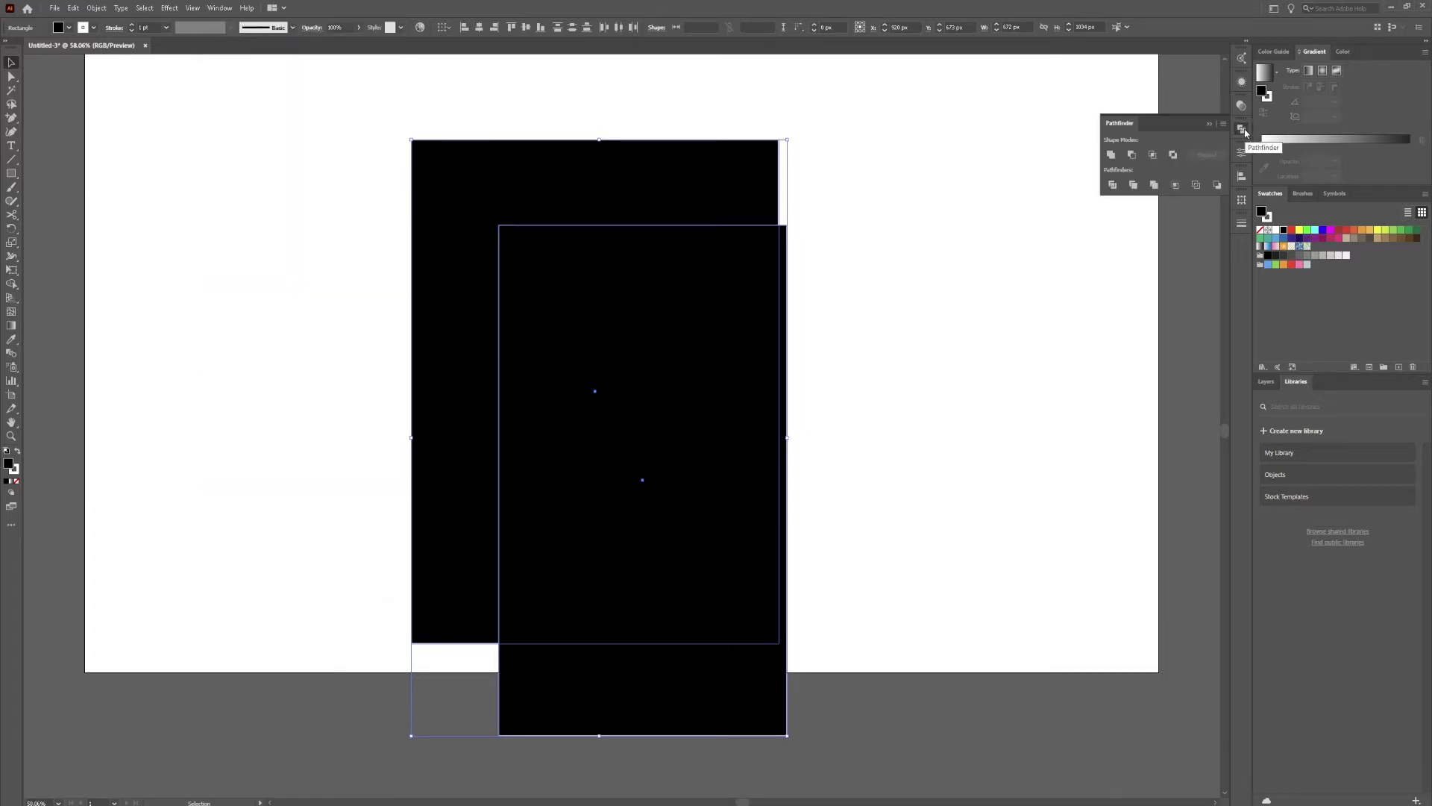
click(1134, 156)
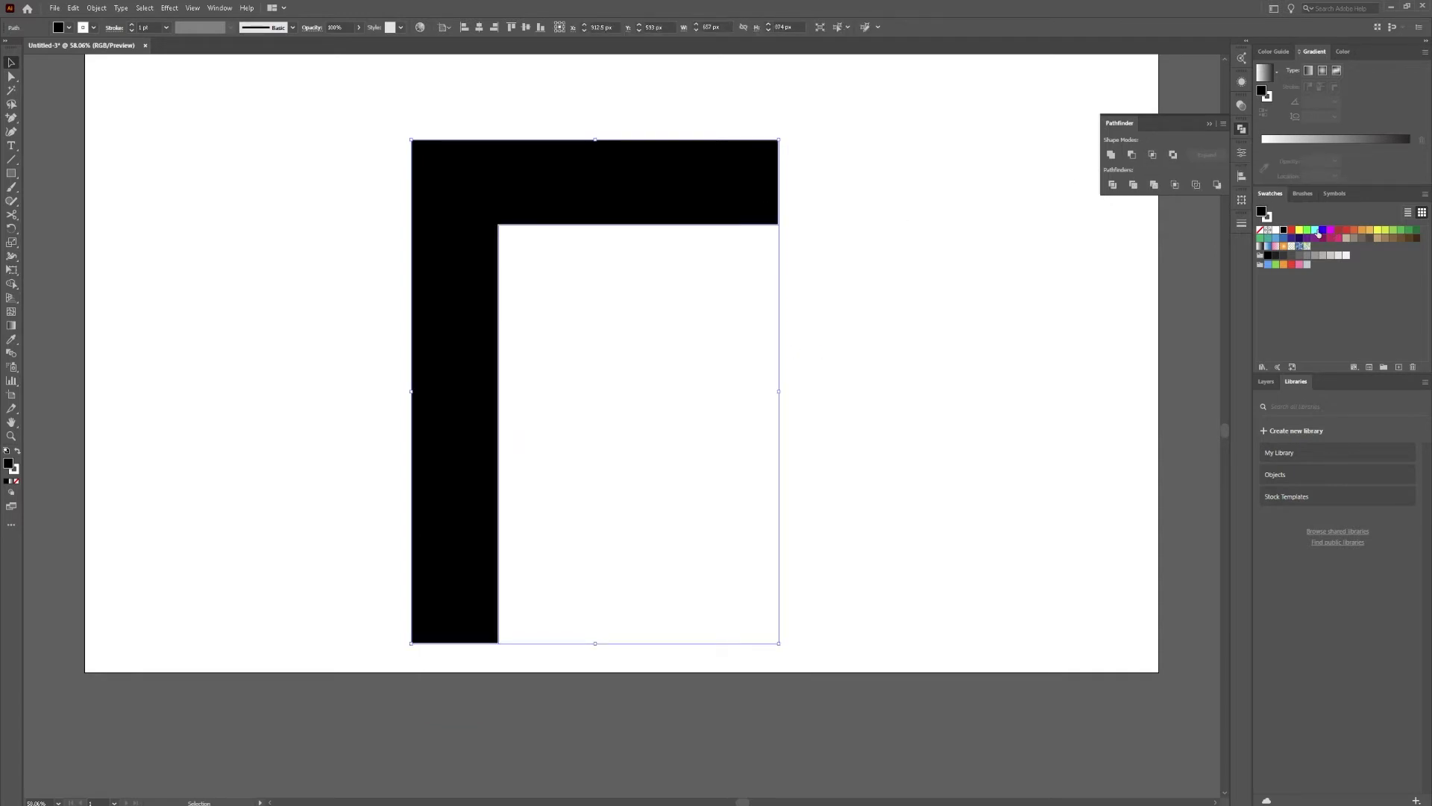
Search the Adobe colour themes for "ice" and fill the L shape with the blue from the "Copy of glacier ice" theme.
click(1242, 60)
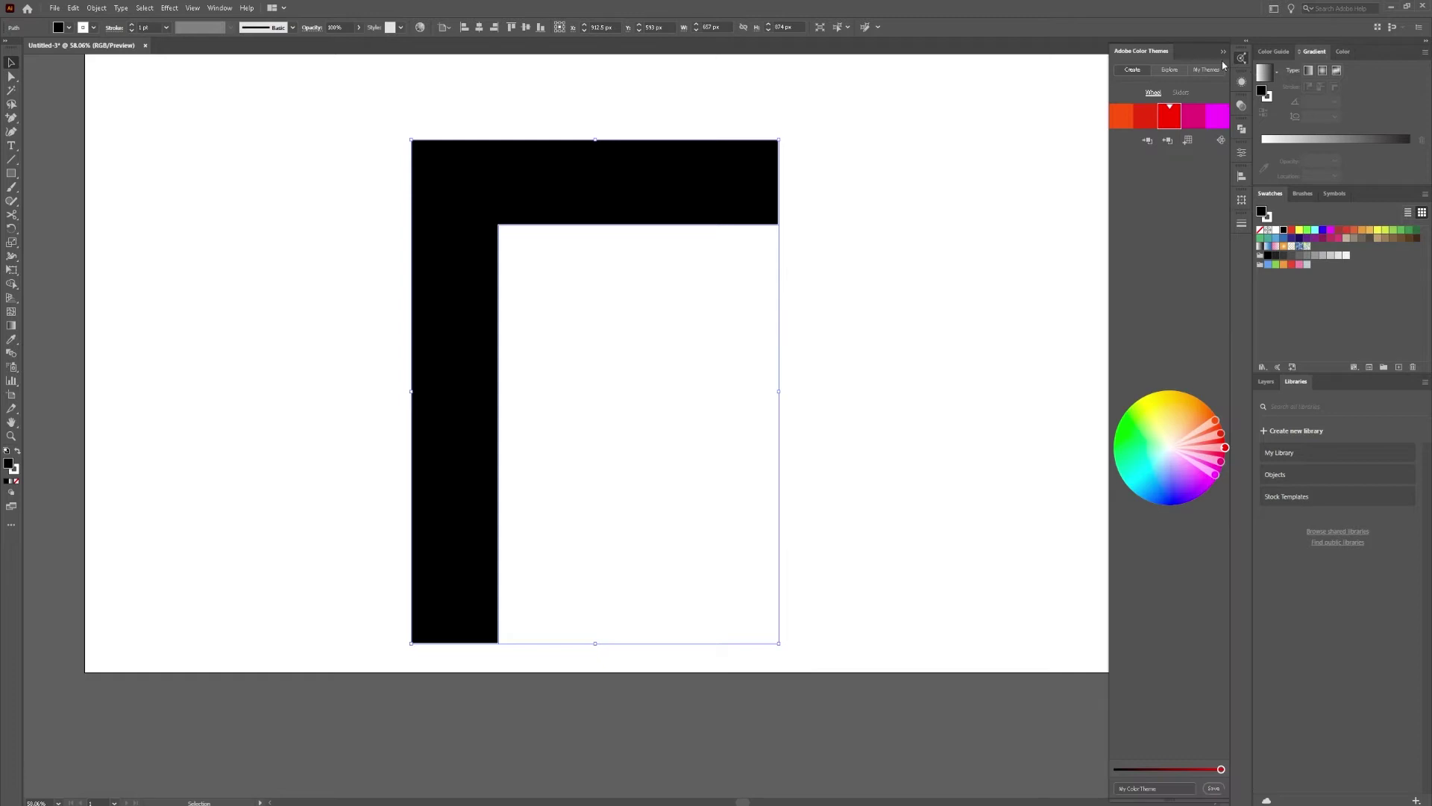
click(1170, 70)
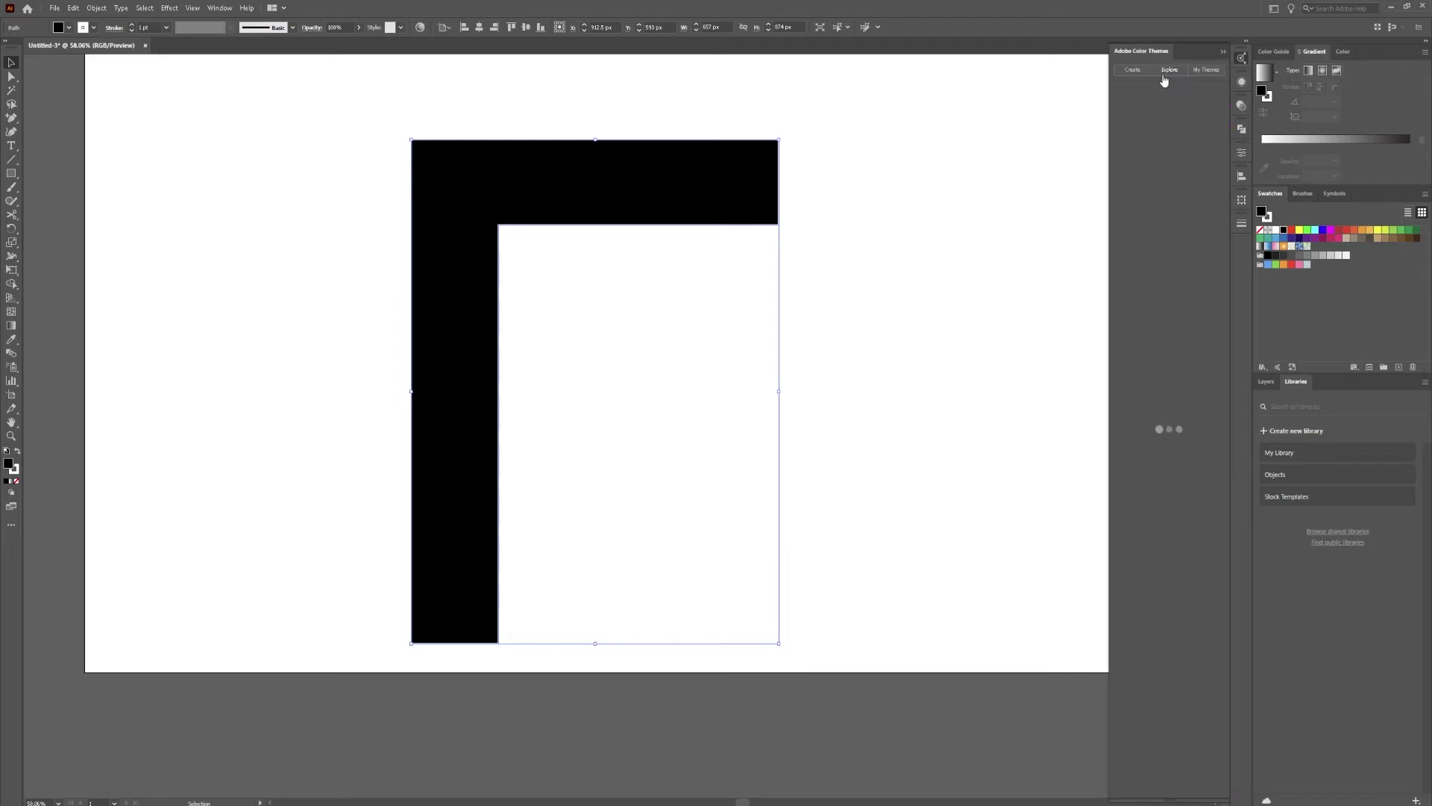
click(1165, 93)
text(ice)
key(Return)
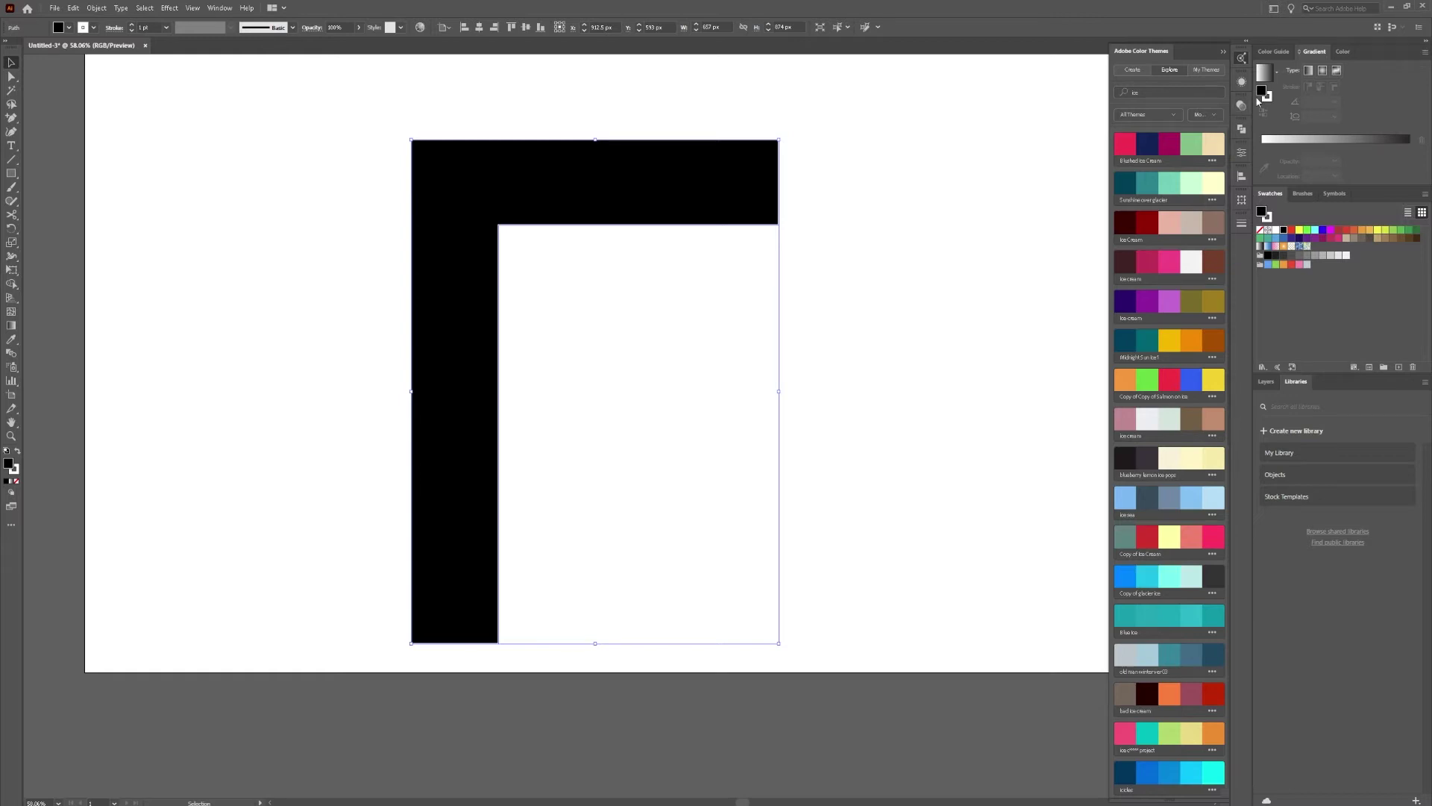
click(1127, 576)
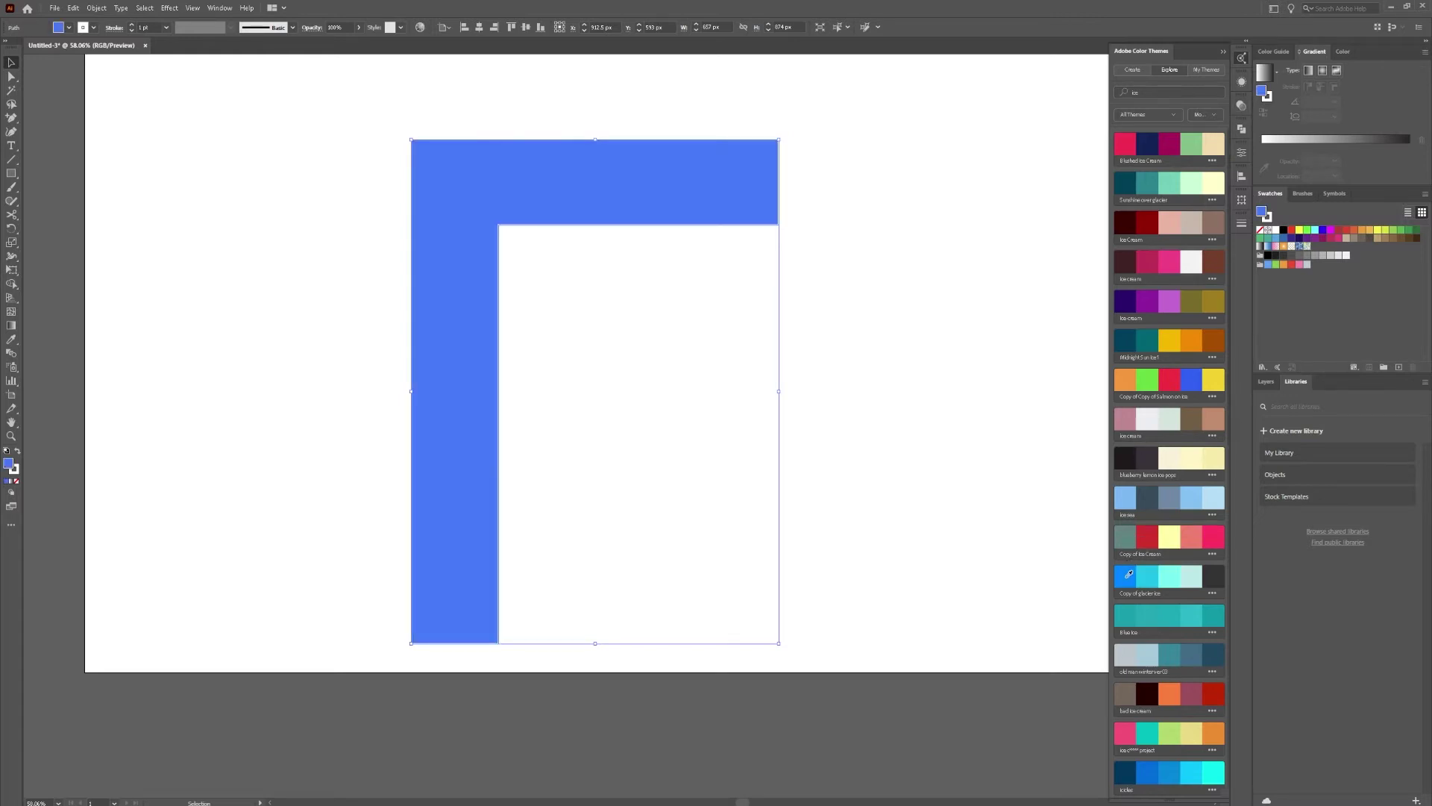
click(272, 219)
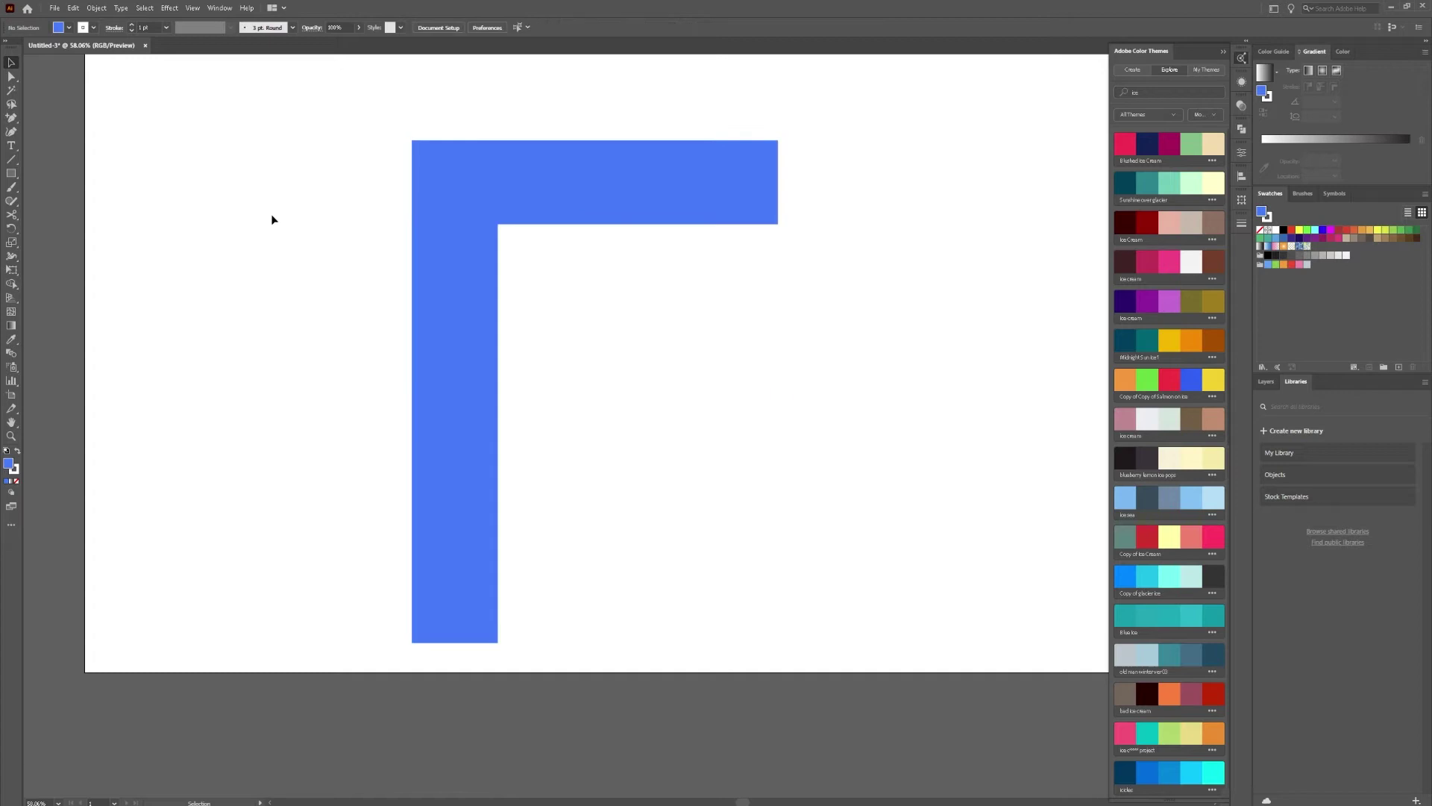
Draw a small blue rectangle about 316 × 152 px inside the L shape as the letter F's middle bar.
drag(727, 331, 569, 470)
drag(822, 247, 502, 642)
click(11, 172)
click(553, 331)
key(Escape)
drag(538, 323, 715, 410)
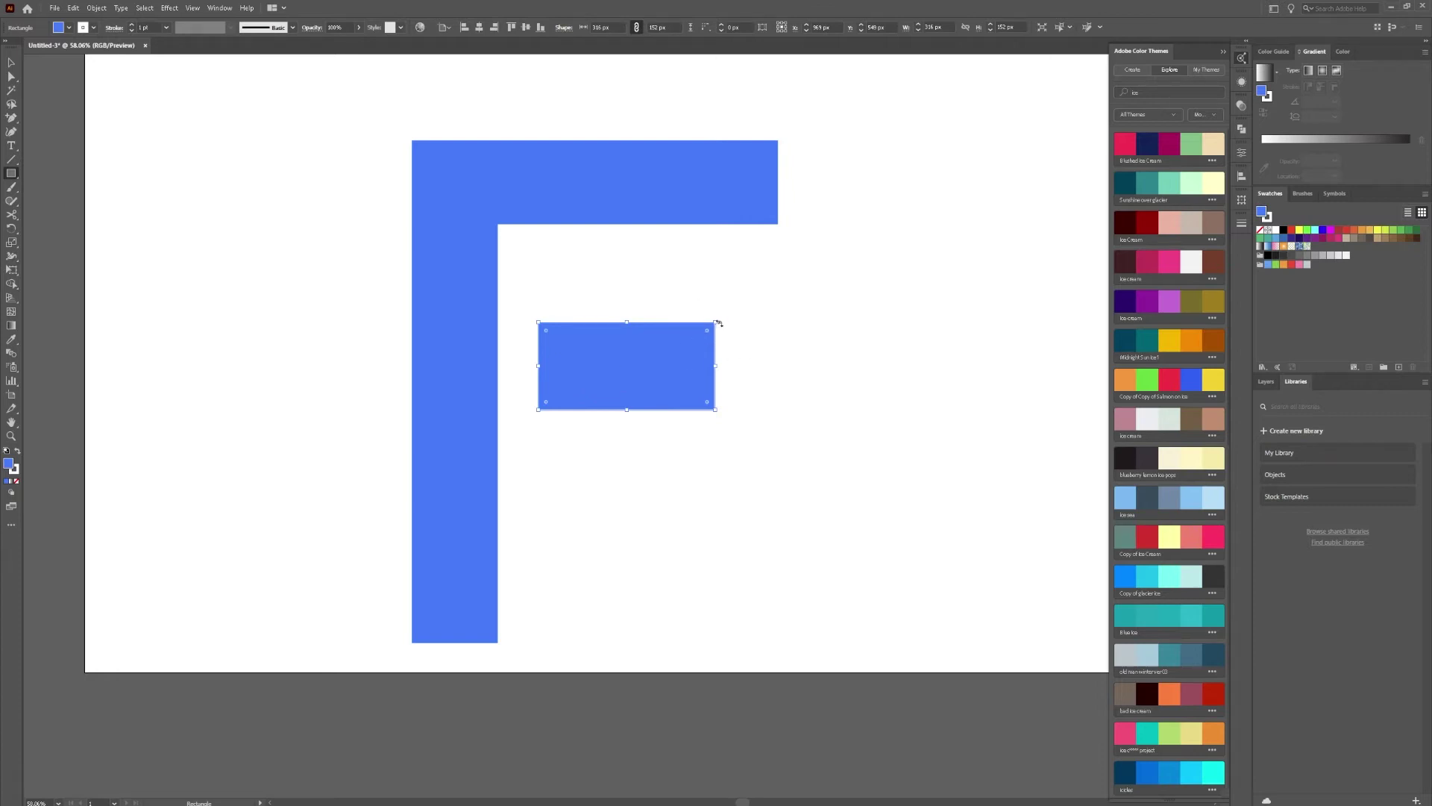
Fully round the small rectangle's lower-right and upper-left corners to make a leaf shape.
key(a)
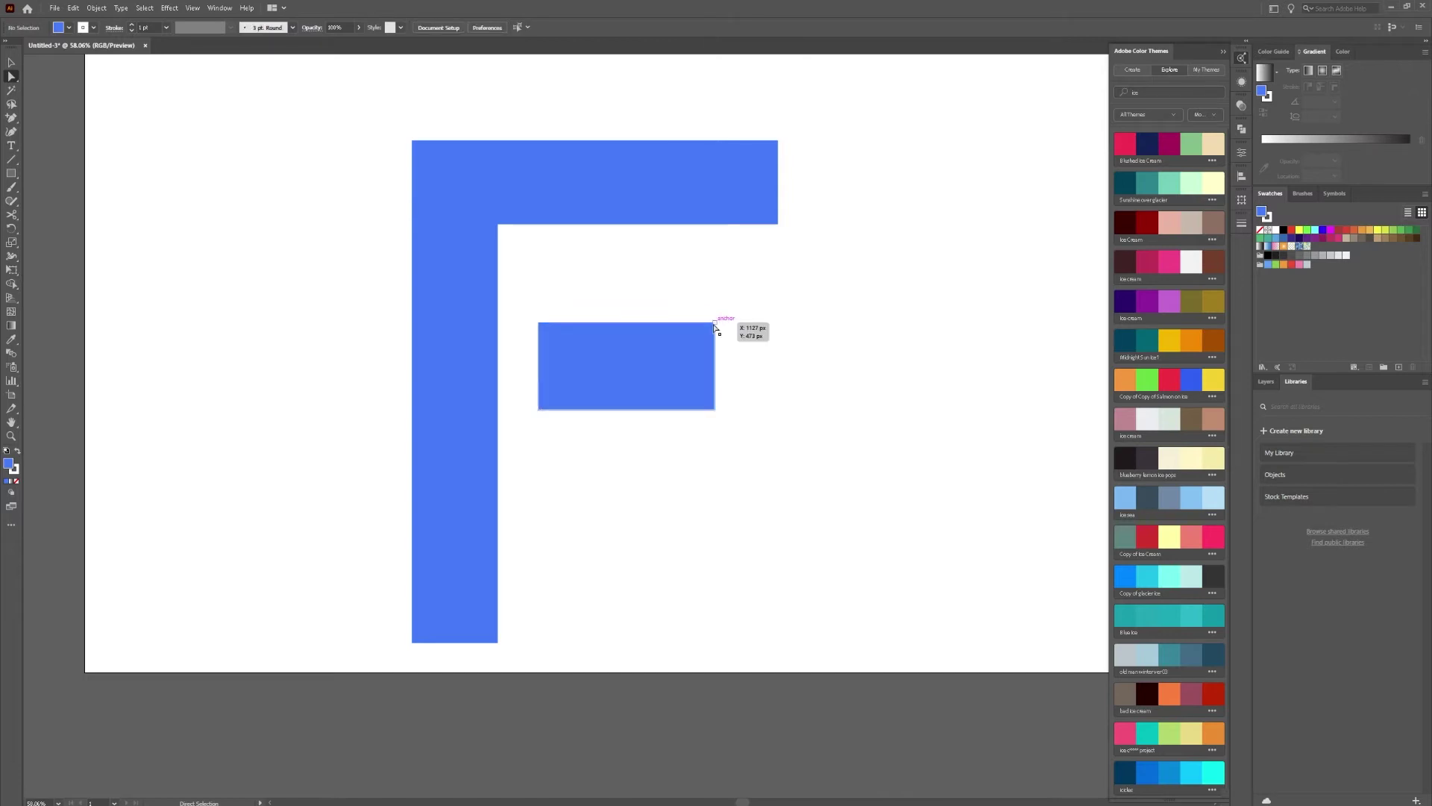
click(716, 321)
drag(708, 335, 729, 306)
click(716, 409)
drag(708, 407, 575, 395)
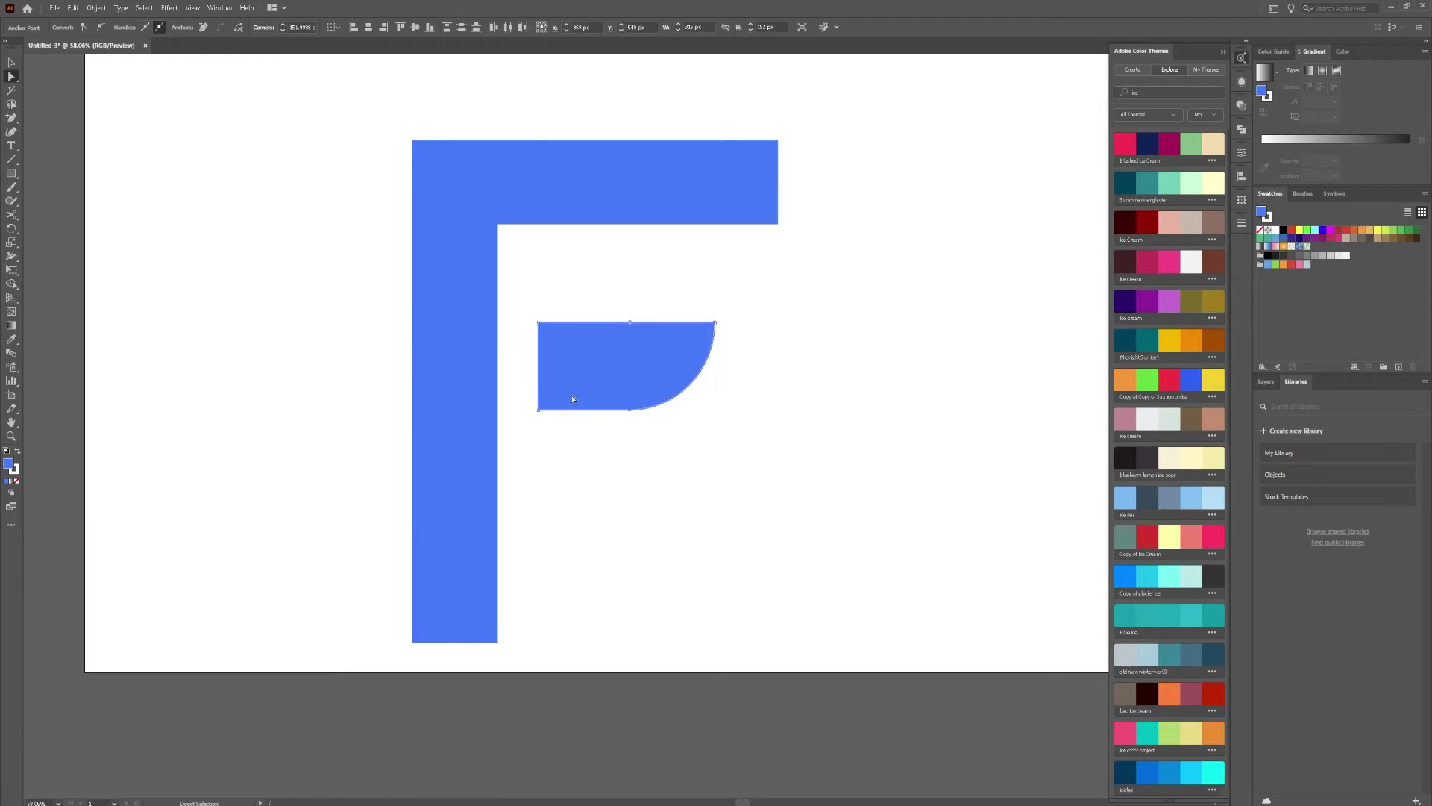
click(538, 322)
drag(547, 328, 670, 395)
click(767, 294)
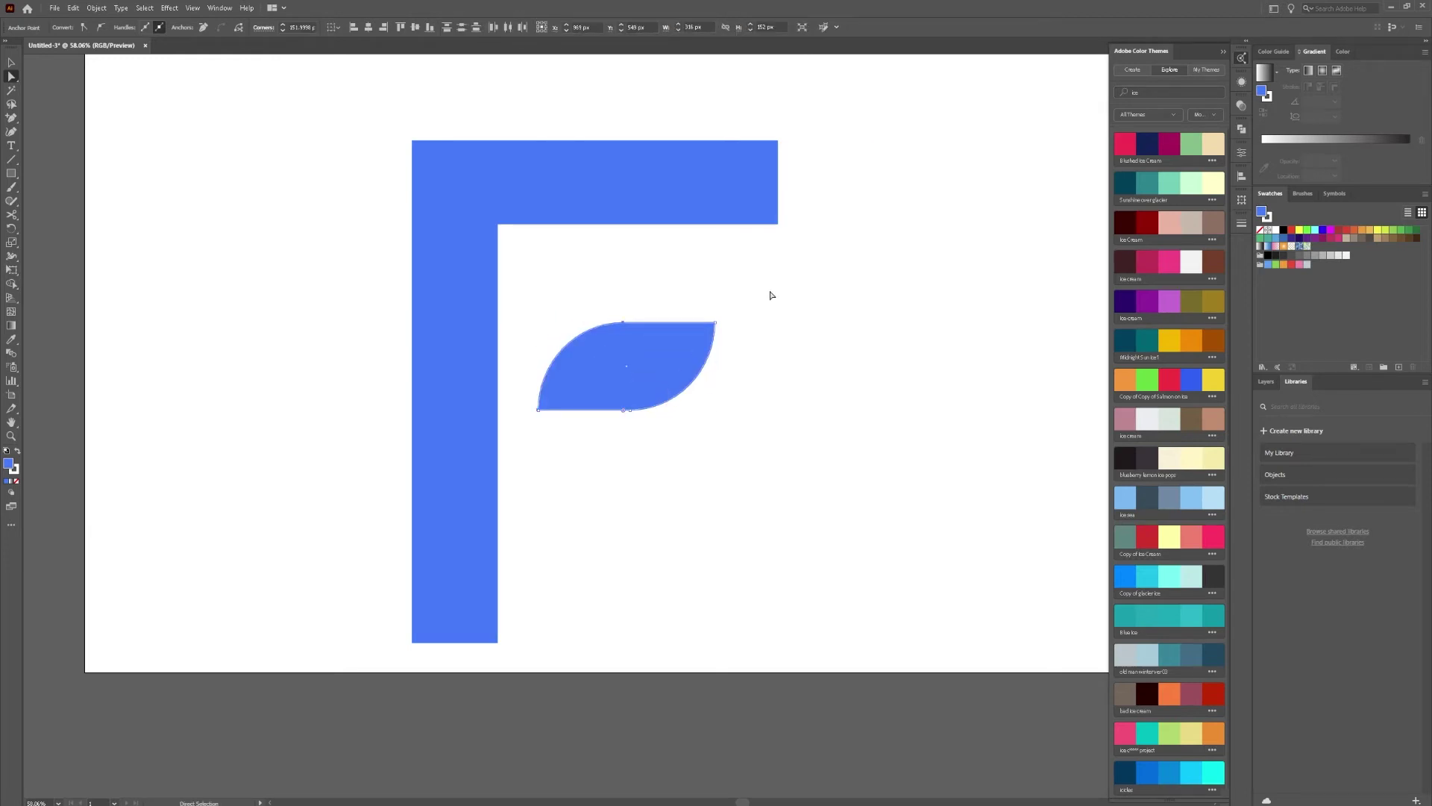
Fully round the lower-right corners at the end of the F's top bar and the foot of its stem.
click(779, 142)
drag(770, 151, 656, 128)
click(780, 225)
click(498, 642)
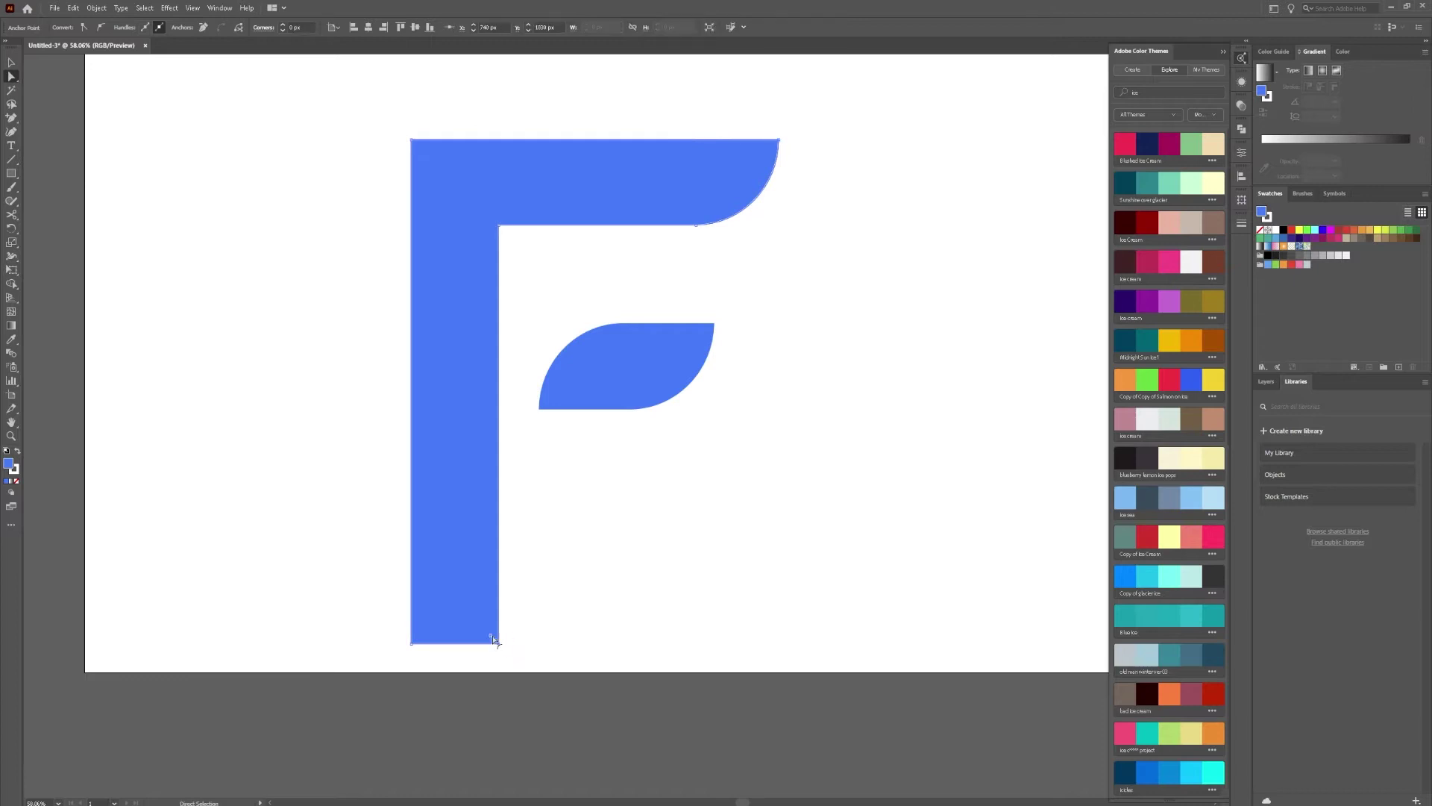
drag(494, 639, 386, 502)
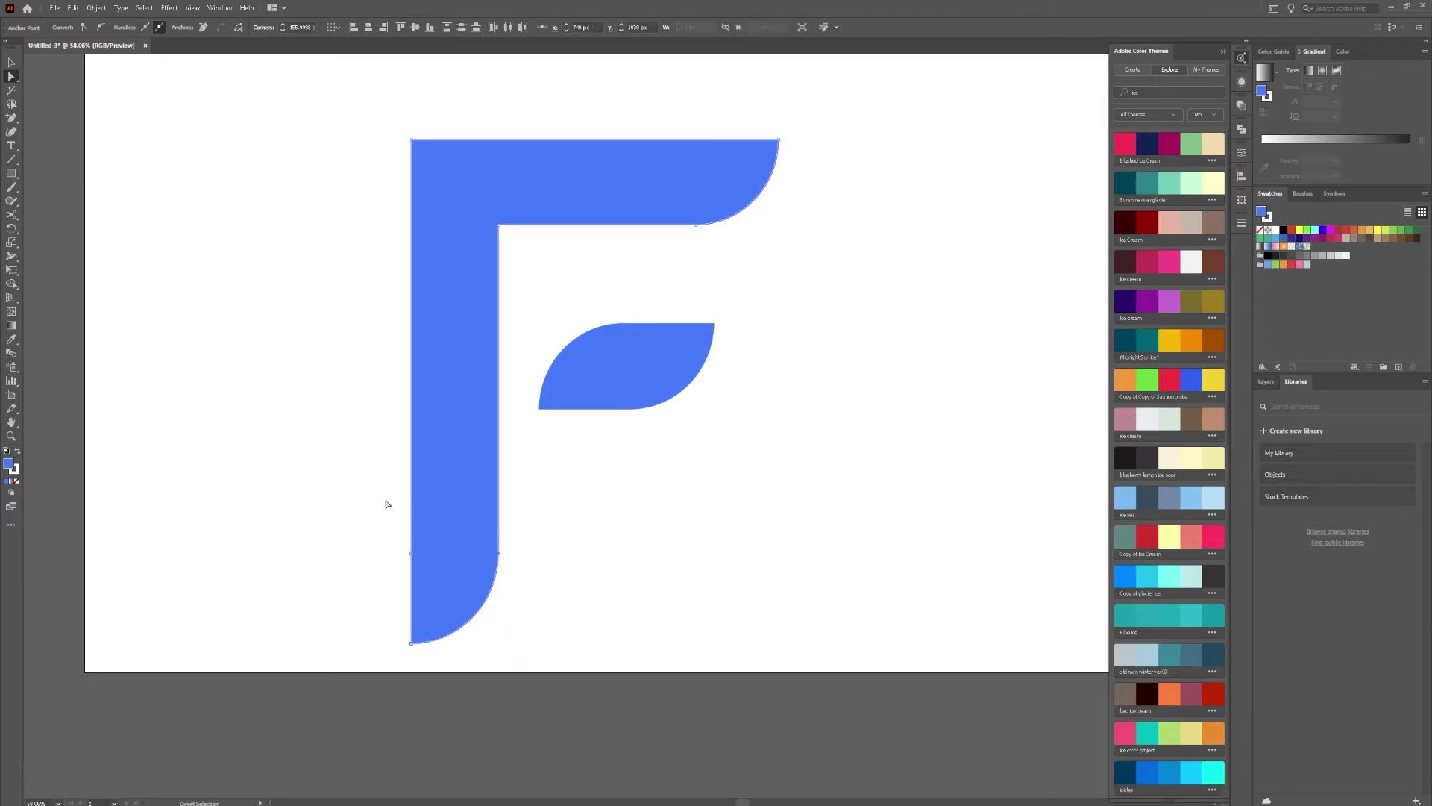
click(651, 527)
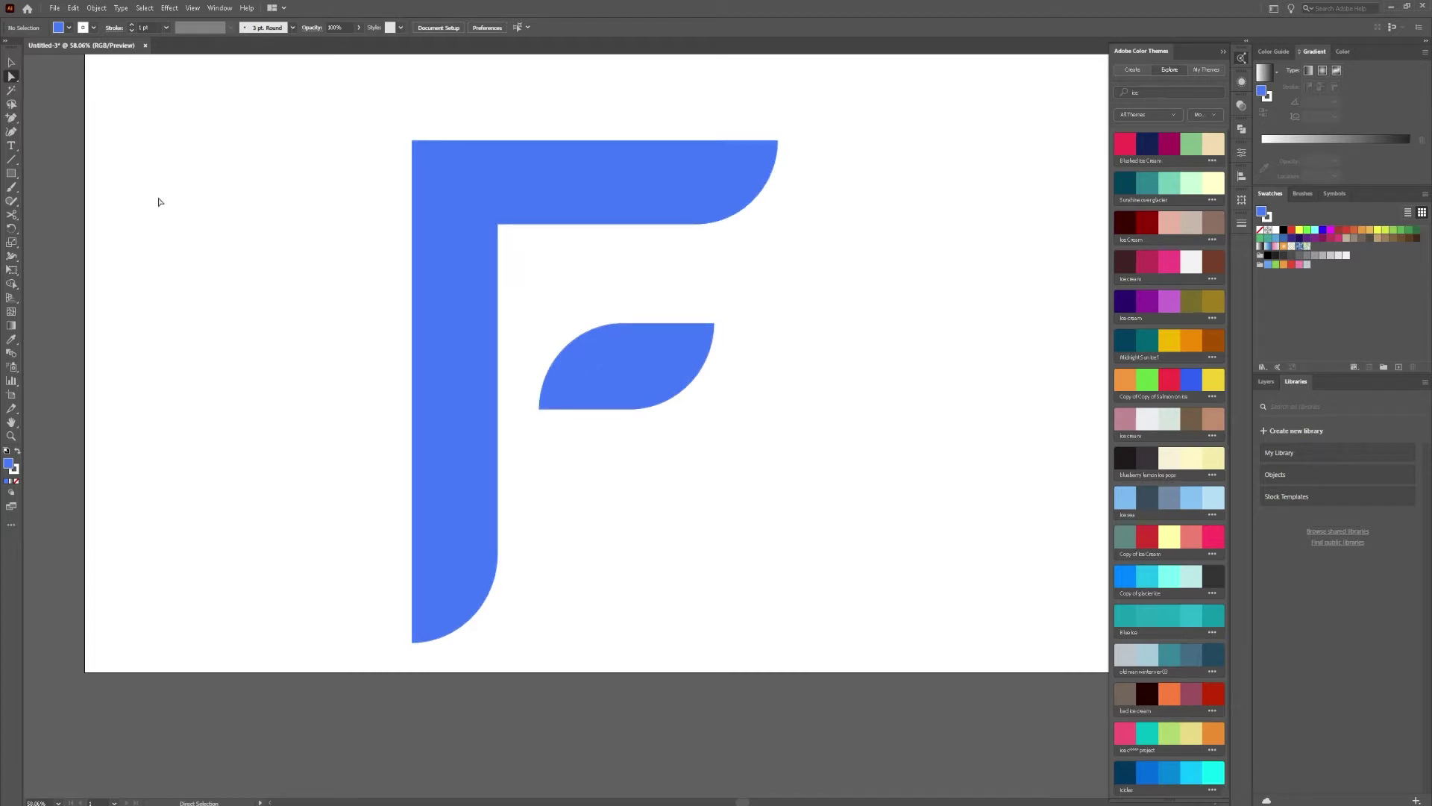
Draw a curved Pen path across the stem, from just below the inner corner to the stem's left edge.
click(13, 118)
click(58, 120)
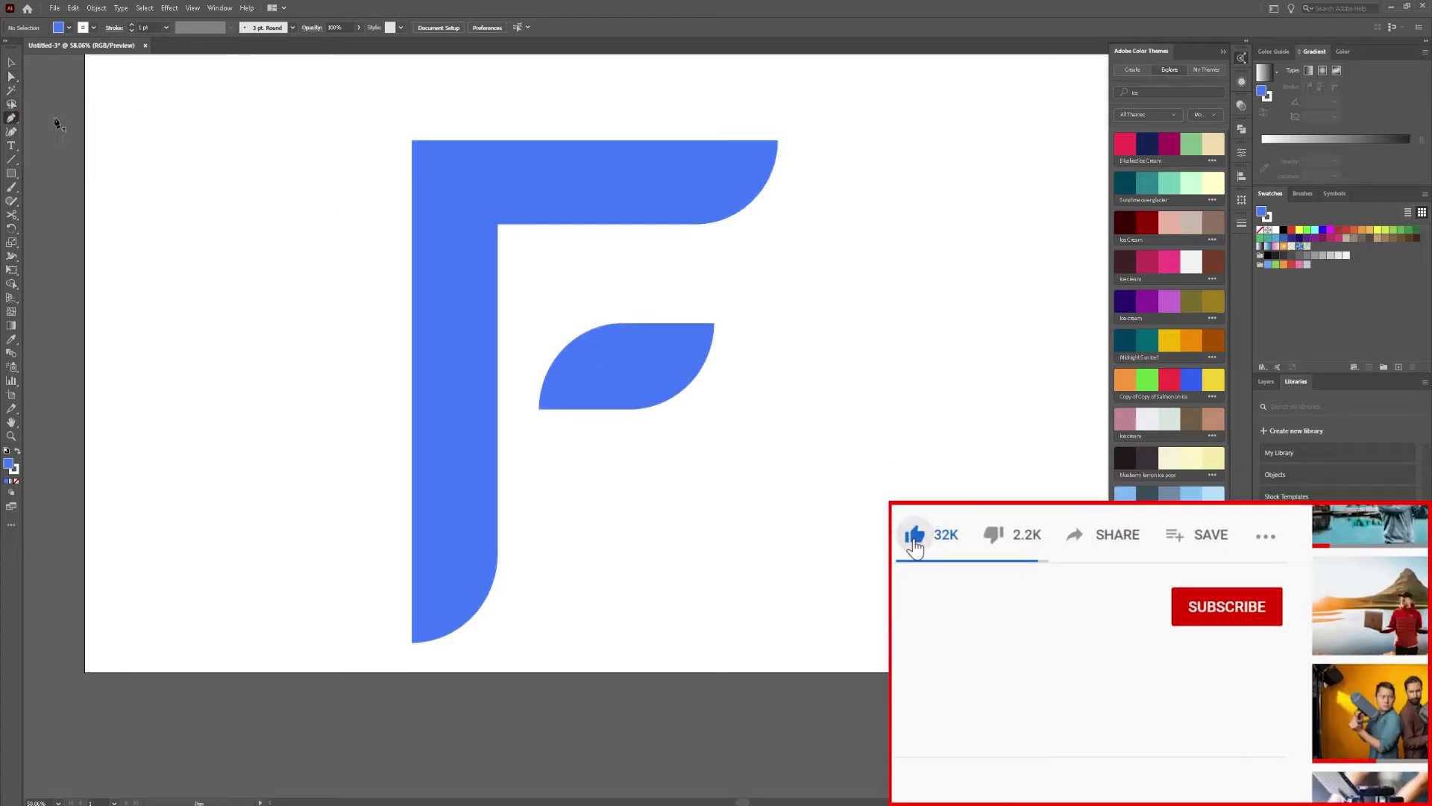
click(498, 252)
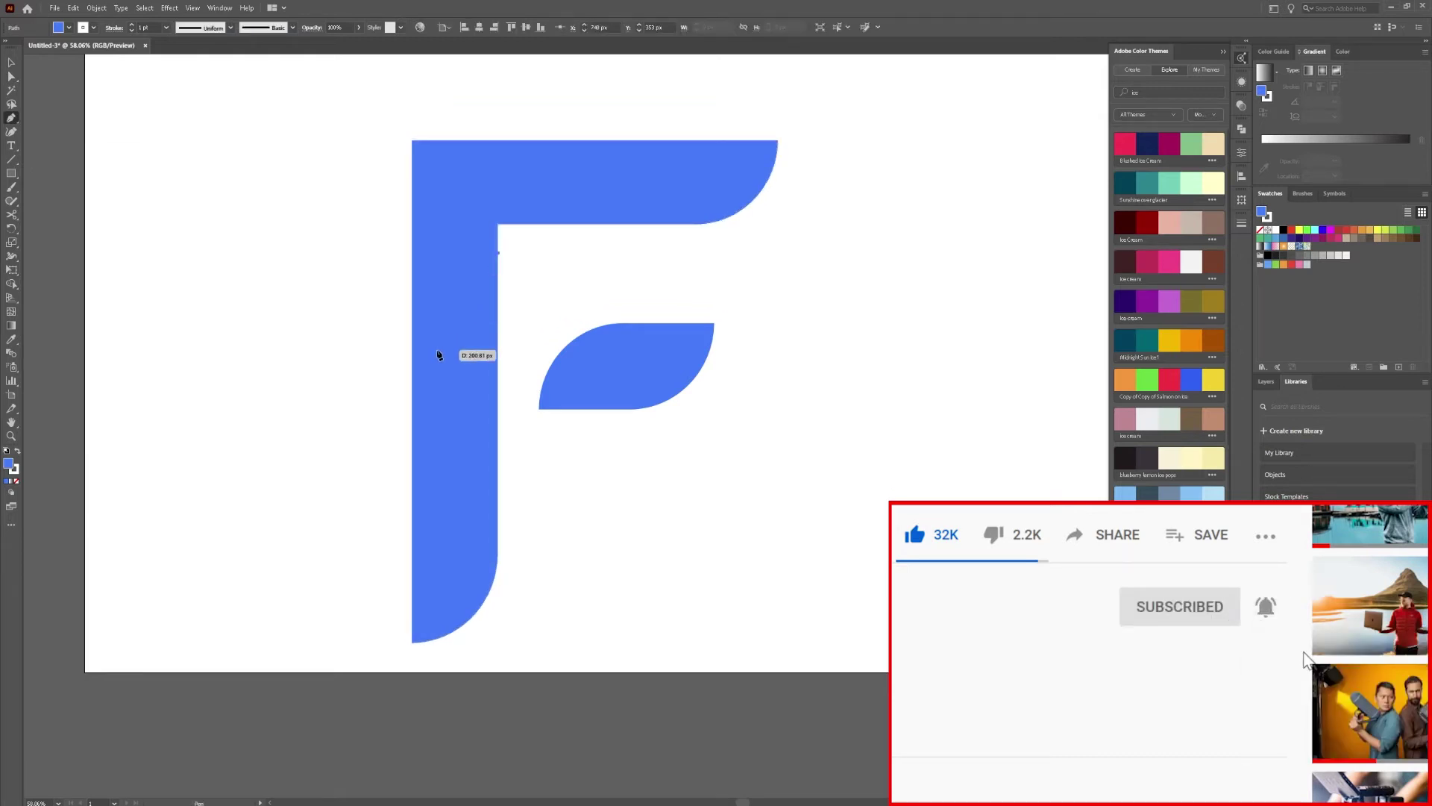
drag(411, 380, 318, 377)
key(Escape)
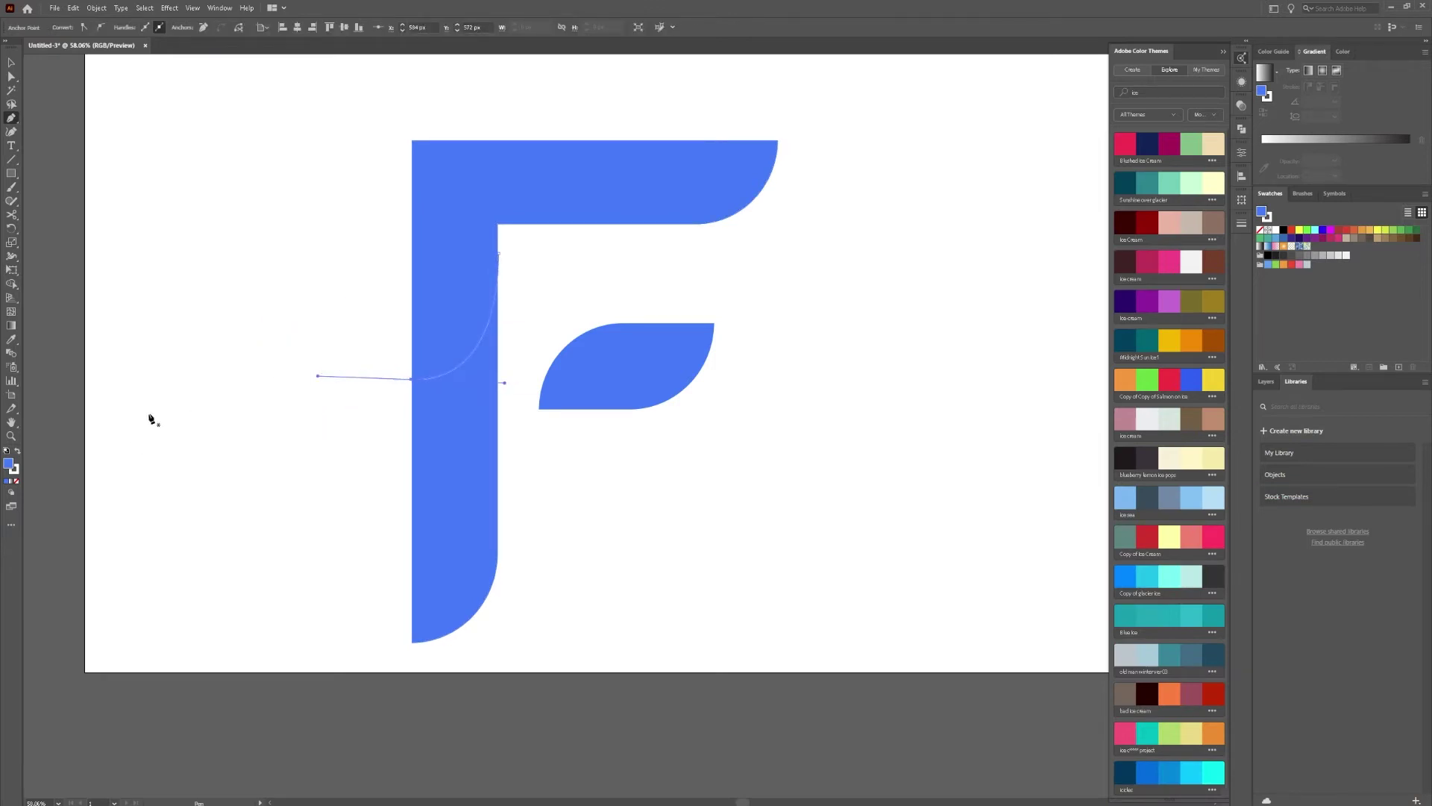
Remove the curved path's fill and give it a black stroke.
click(15, 476)
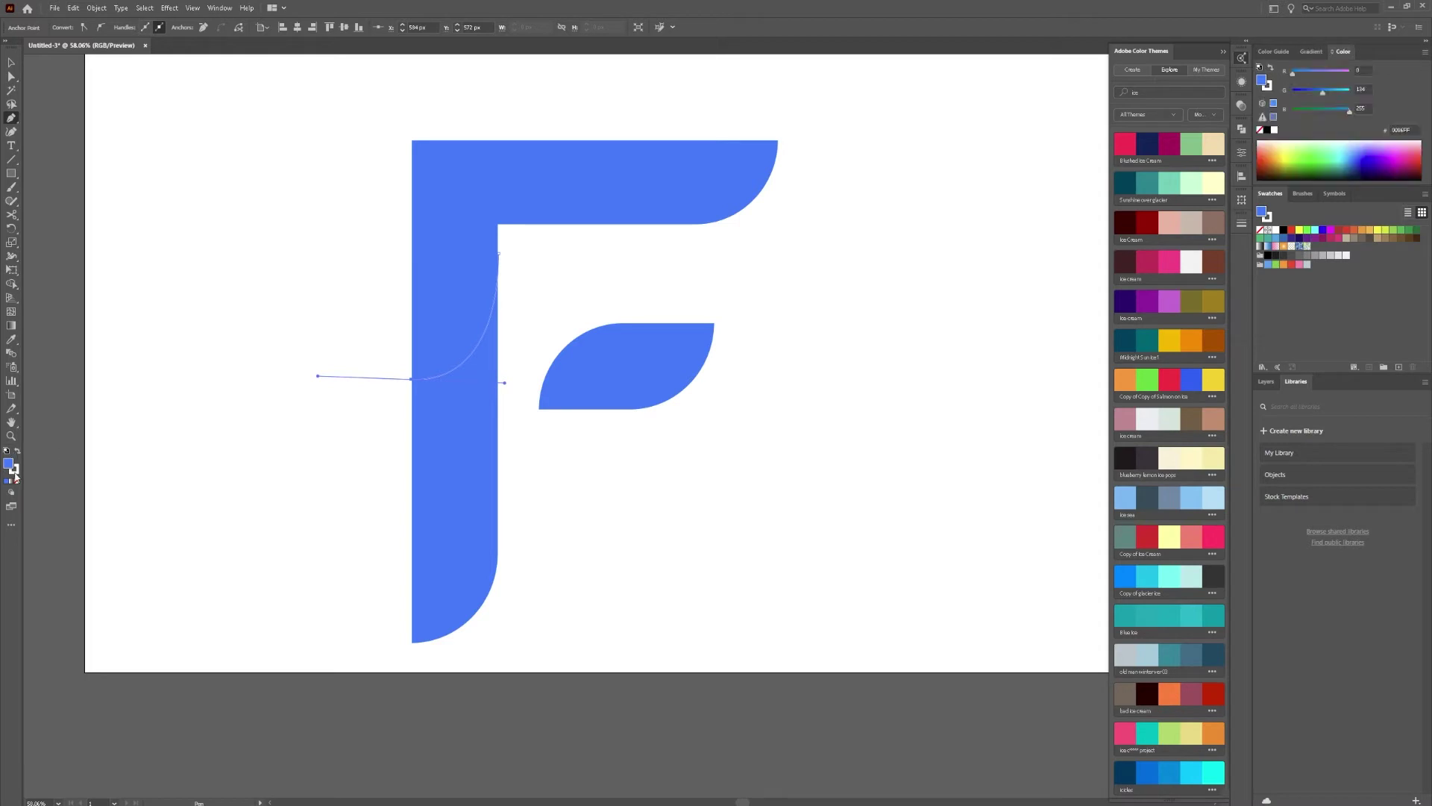
click(16, 482)
click(14, 470)
click(1266, 130)
click(11, 63)
click(288, 236)
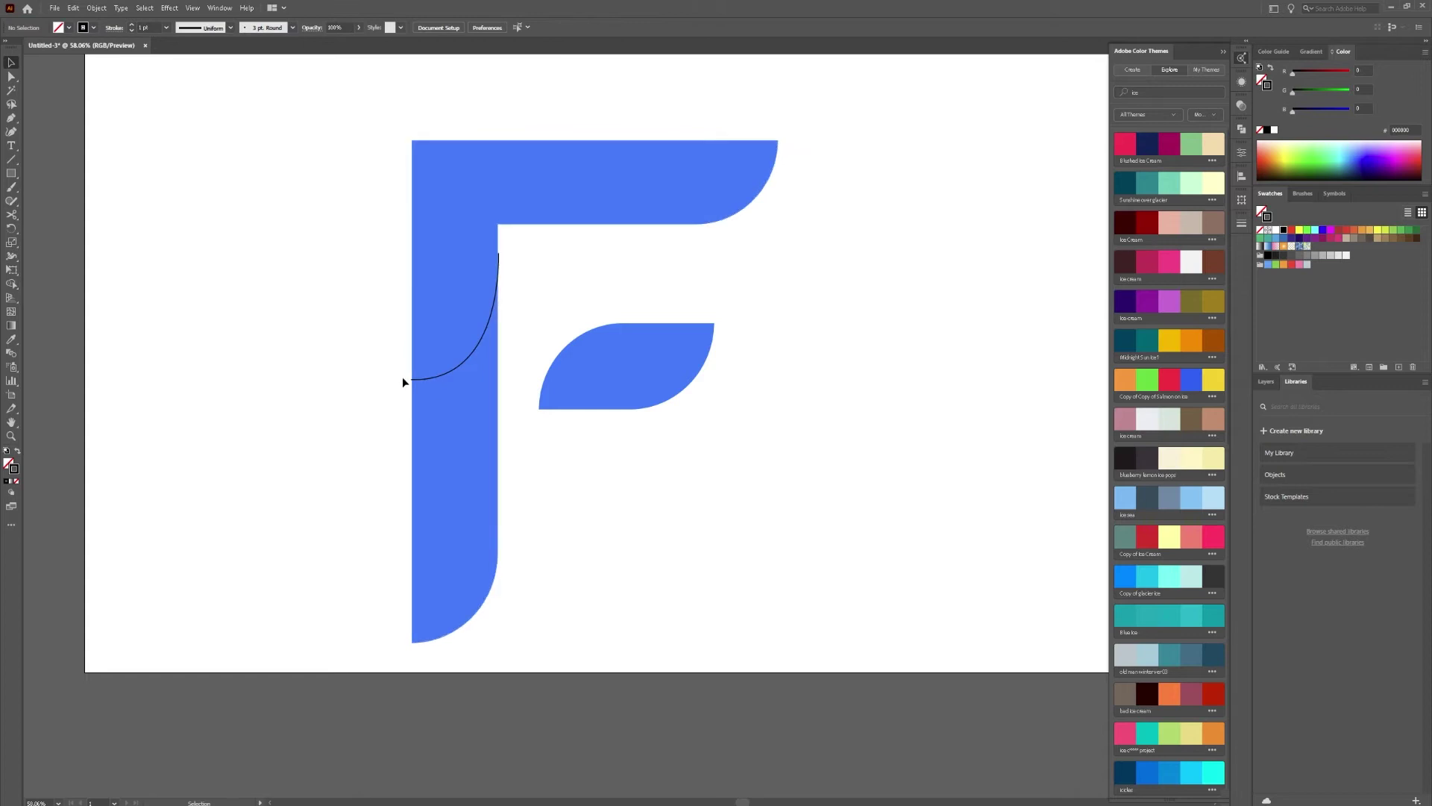
Divide the L shape along the curved path with Pathfinder and ungroup the resulting pieces.
click(485, 604)
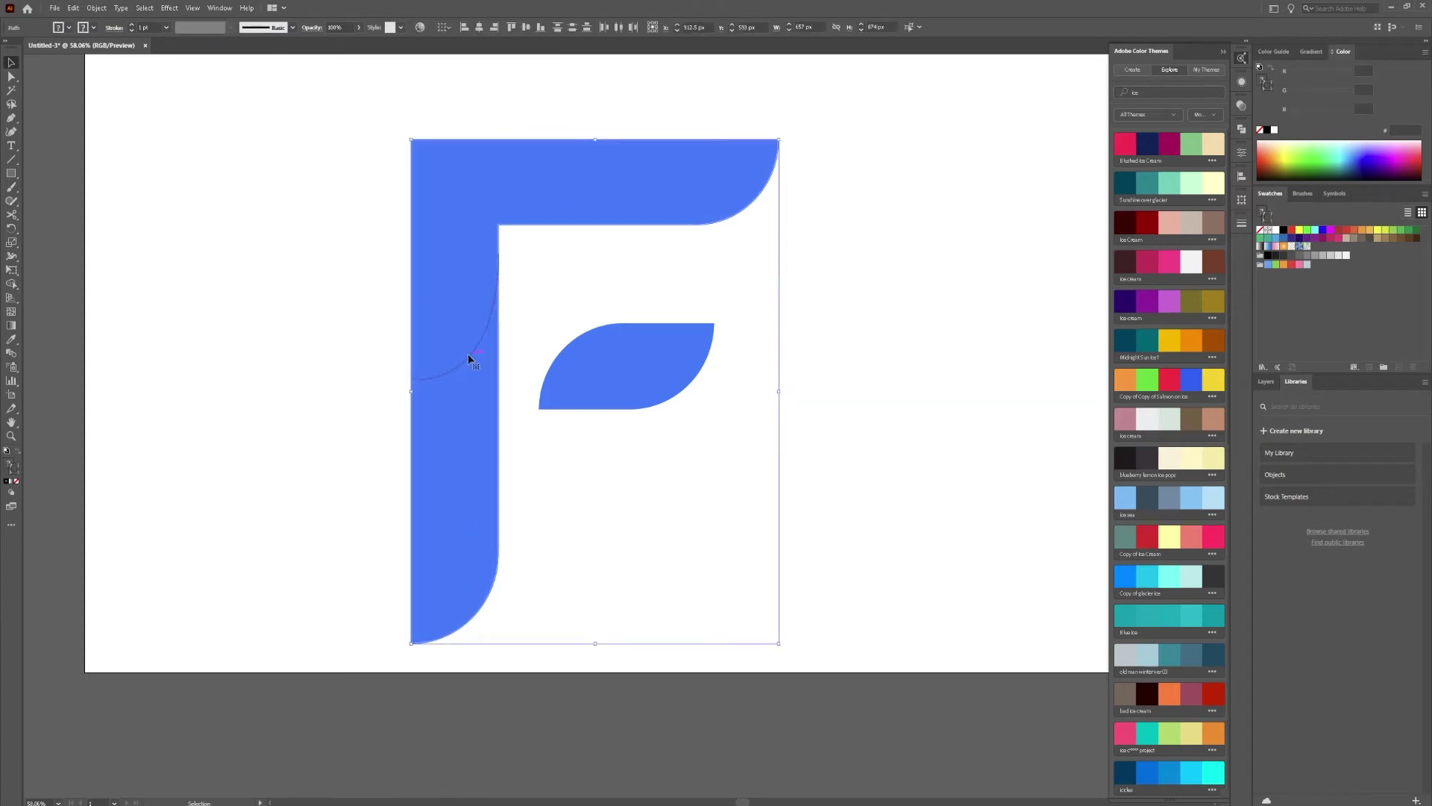
click(1242, 130)
click(1112, 184)
right_click(471, 256)
click(517, 366)
click(406, 278)
Try moving the divided upper piece away from the stem, and undo the move.
click(461, 276)
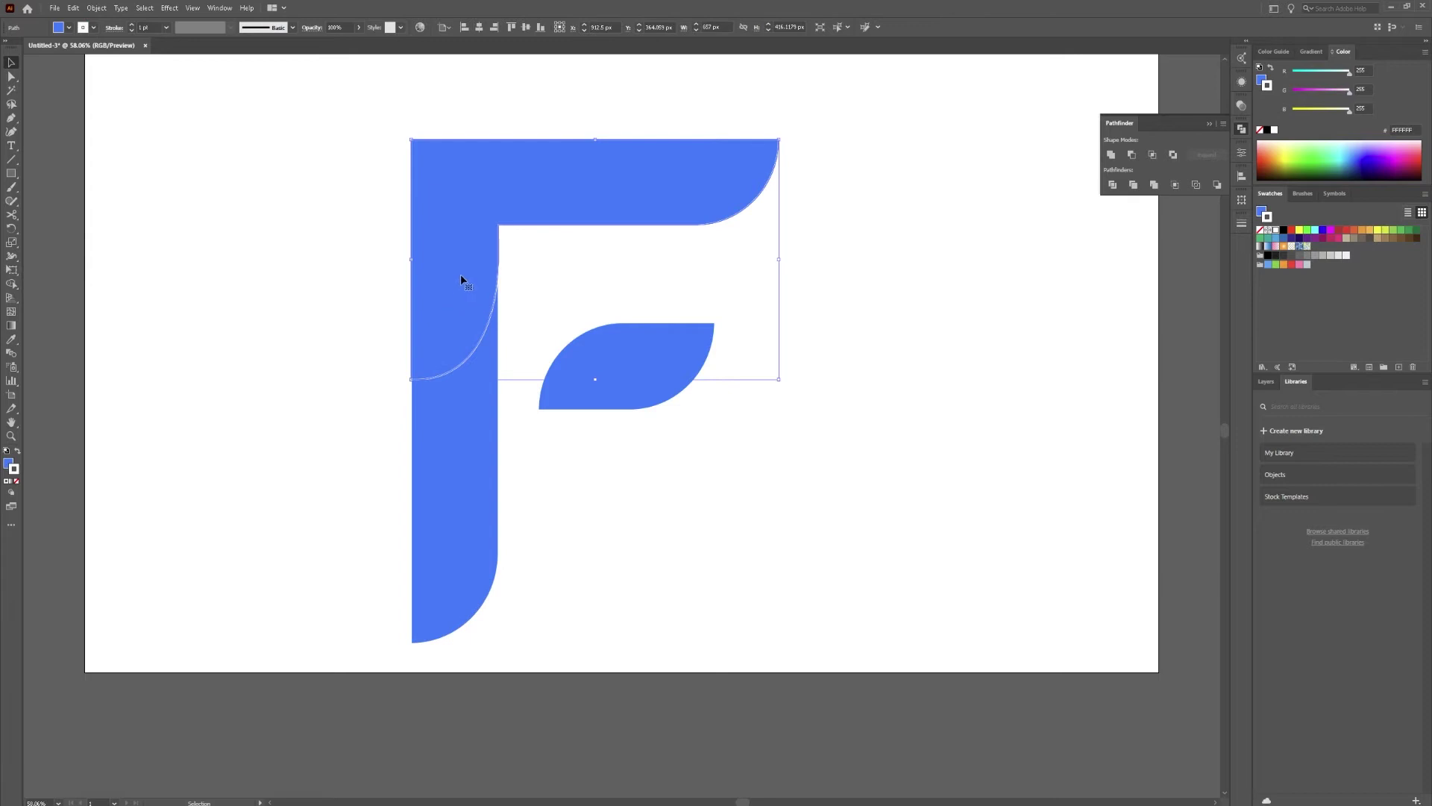
drag(461, 276, 396, 218)
key(ctrl+z)
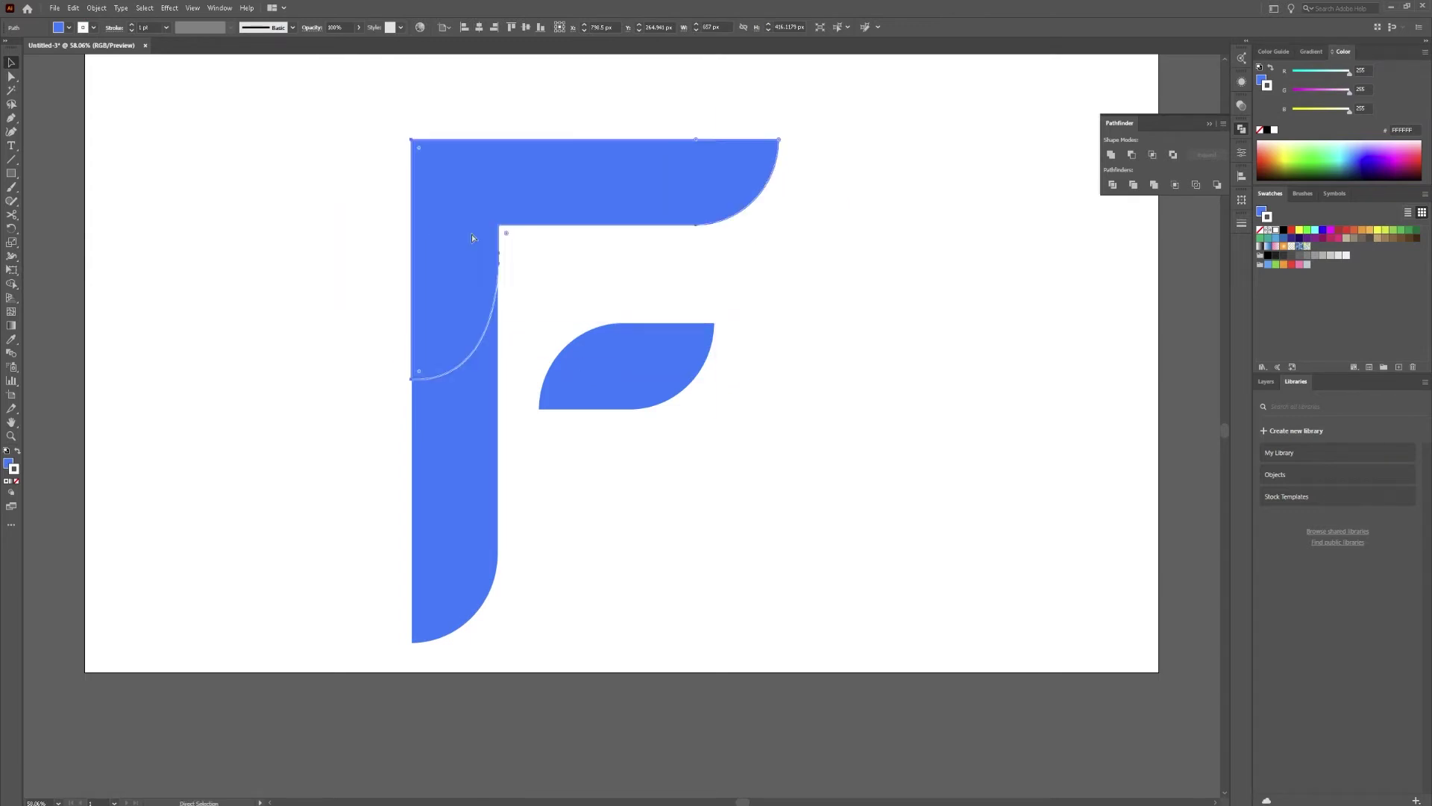
click(375, 337)
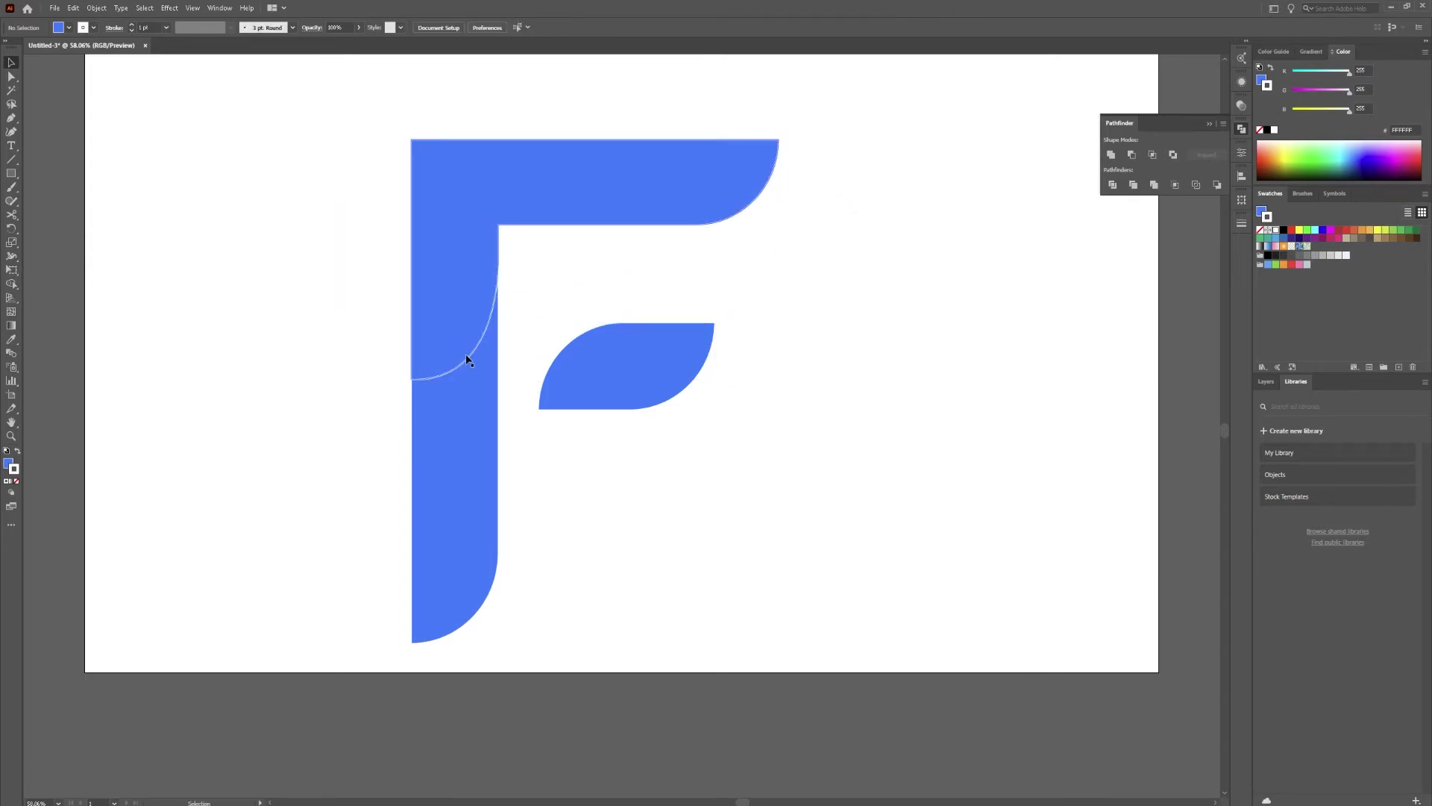
Remove the white stroke from the upper piece and the lower stem piece.
click(447, 332)
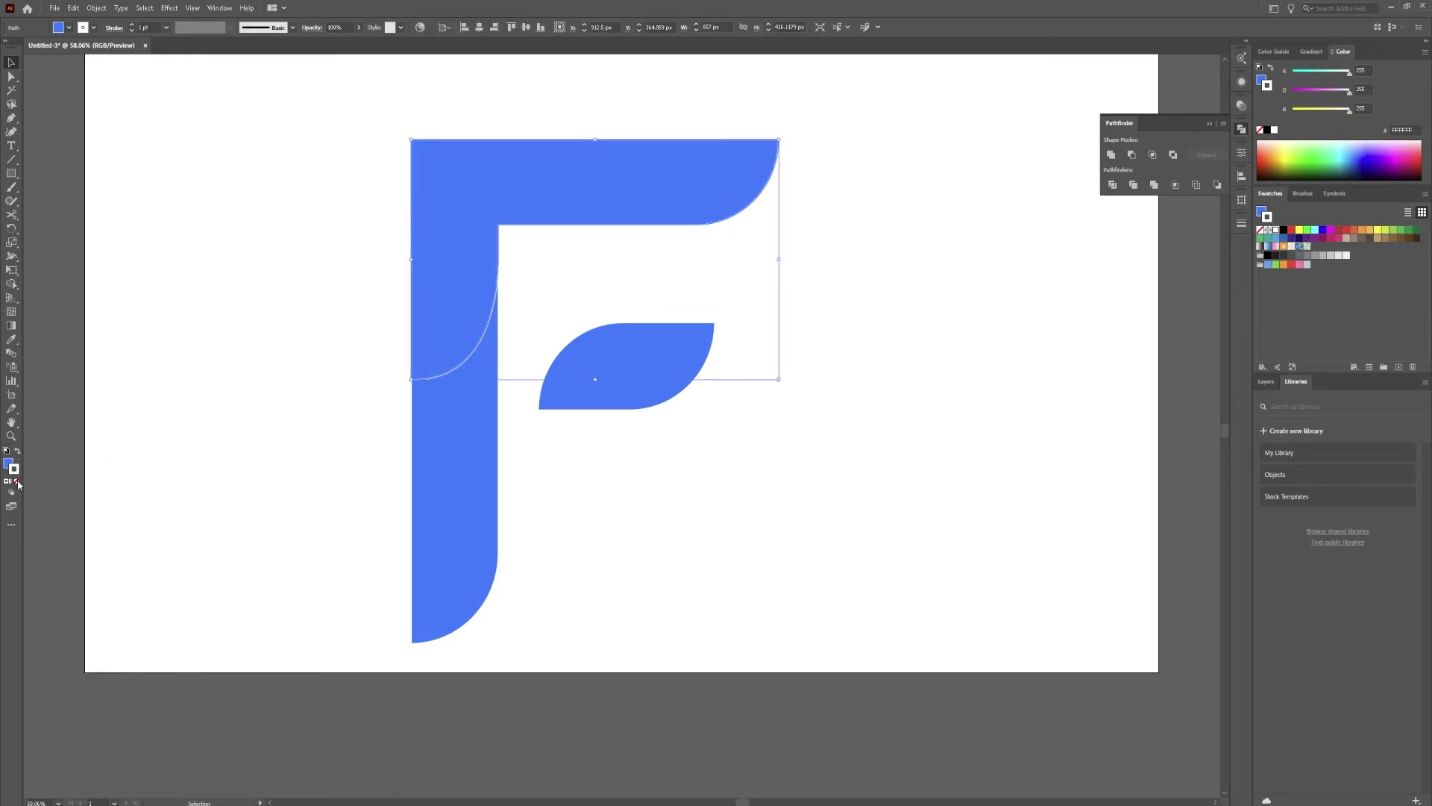
click(448, 502)
click(15, 482)
click(395, 482)
Try shifting the upper piece slightly upward, and undo the shift.
click(458, 238)
drag(461, 251, 460, 236)
key(ctrl+z)
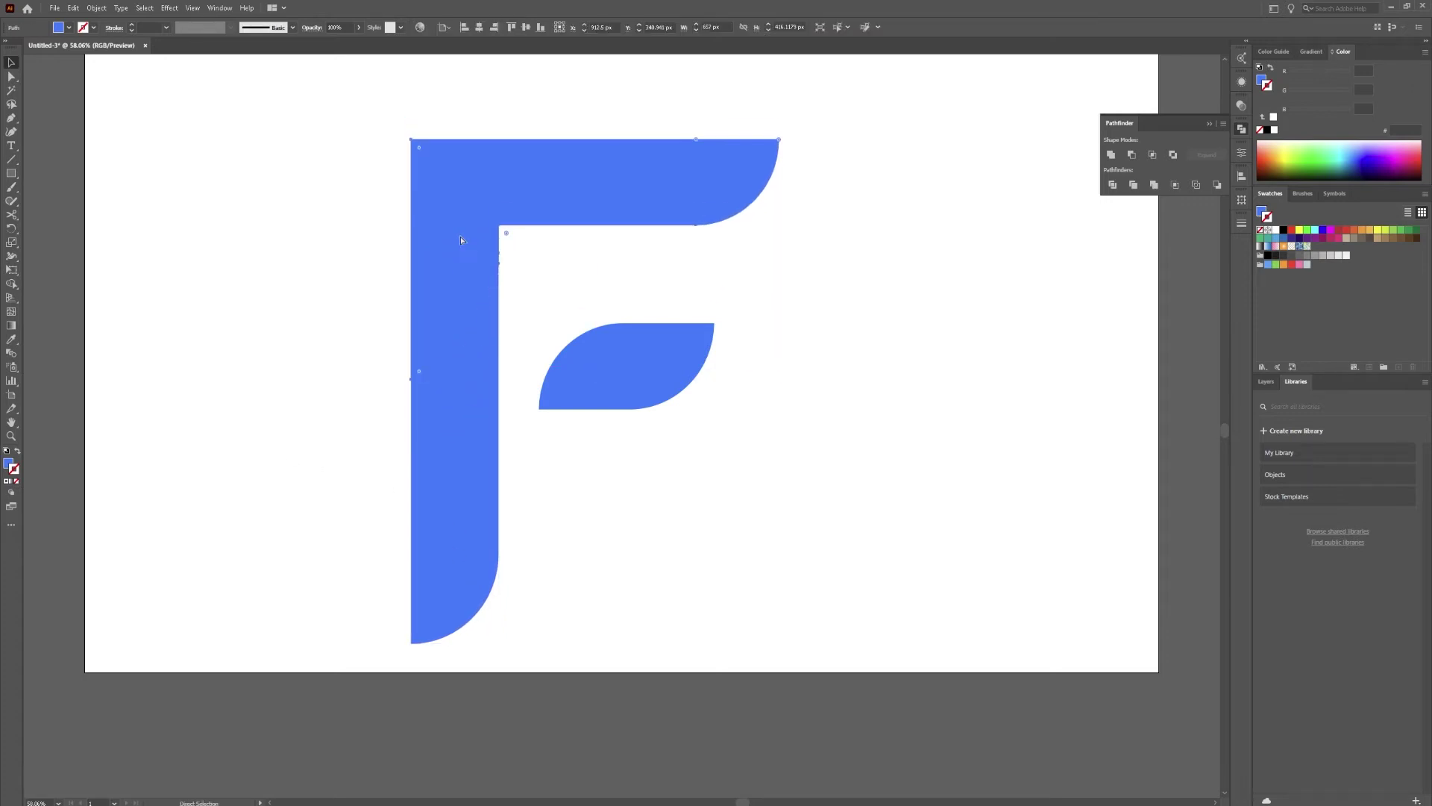
Duplicate the upper piece in place, directly over the original.
key(a)
key(ctrl+v)
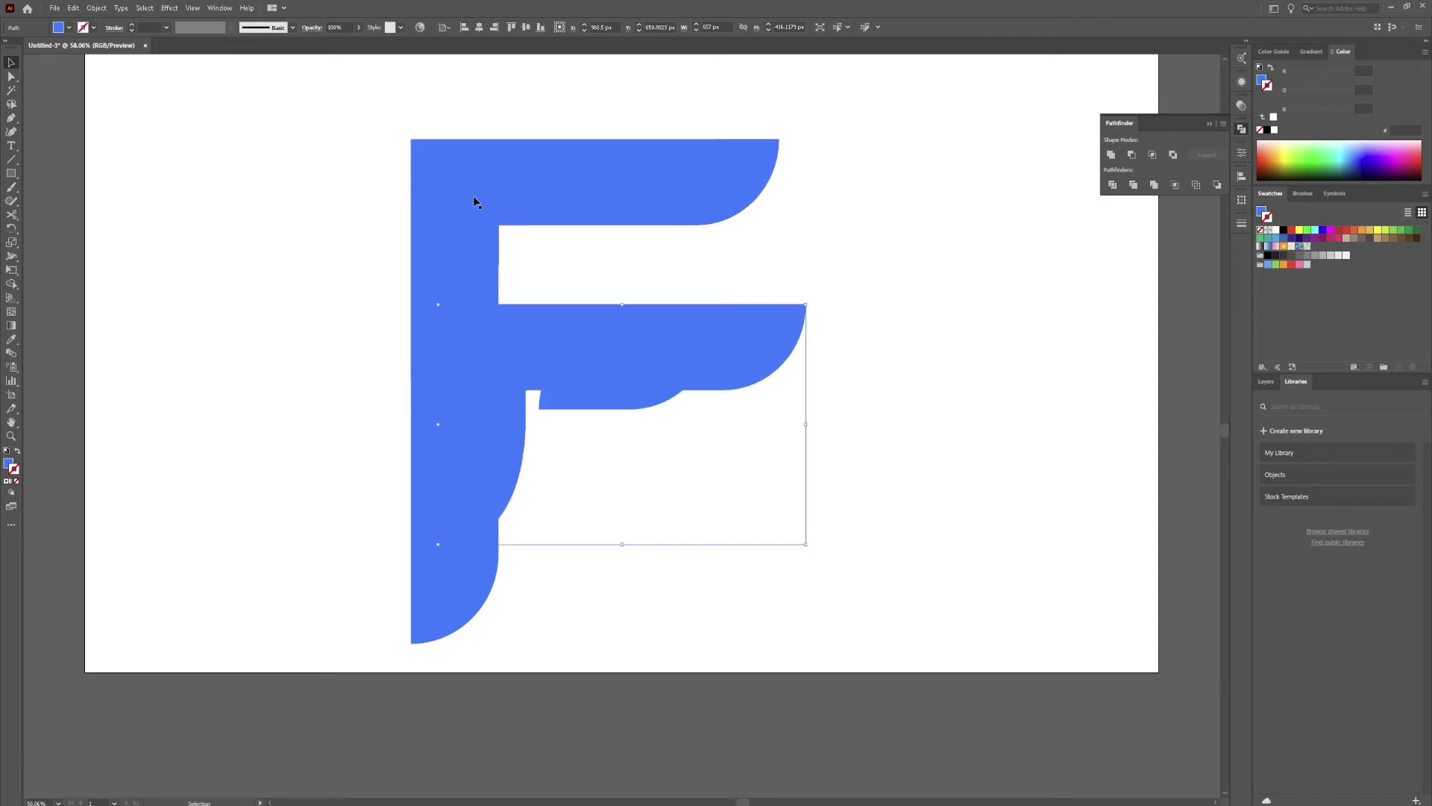
key(ctrl+z)
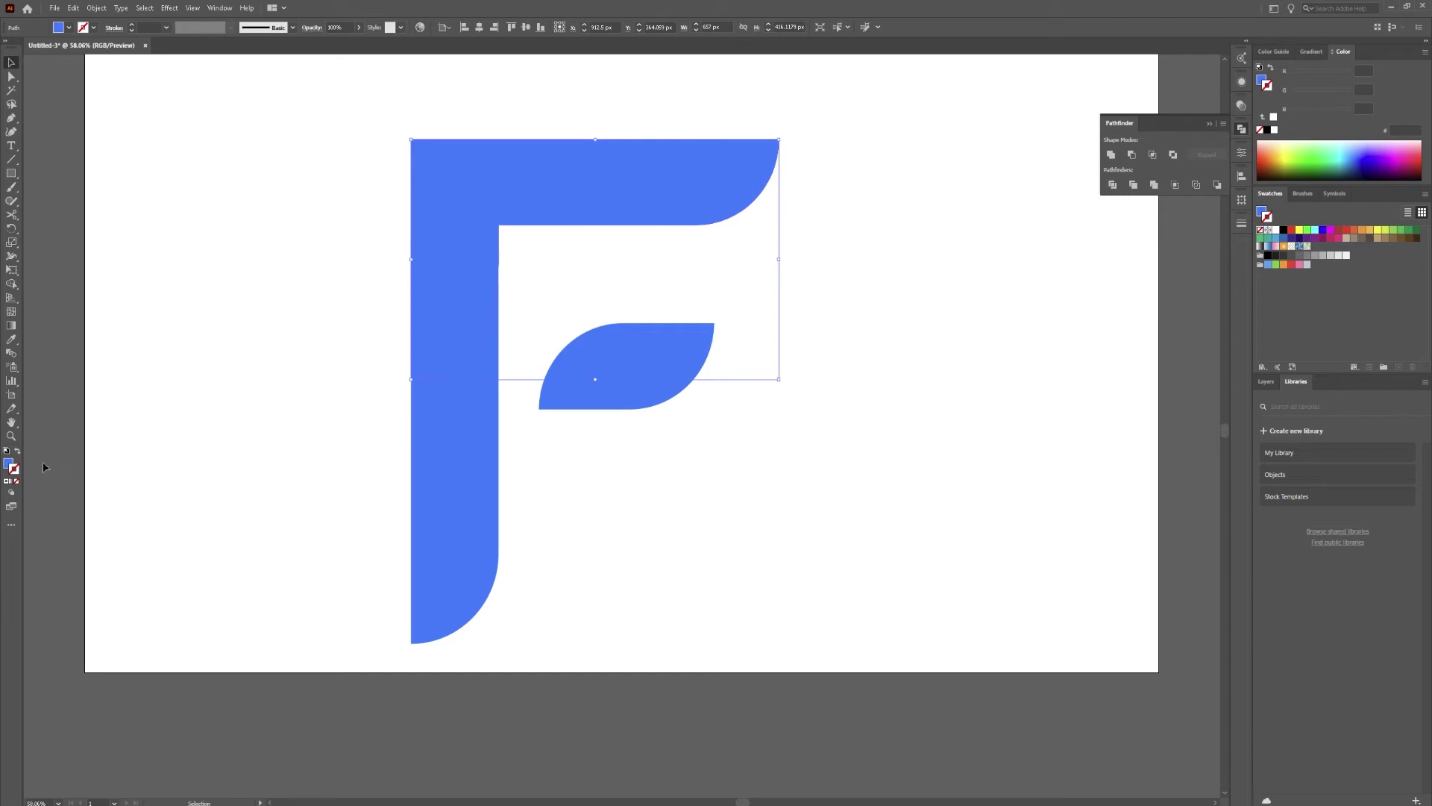
Give the upper piece's duplicate no fill and a black stroke.
click(10, 466)
click(16, 451)
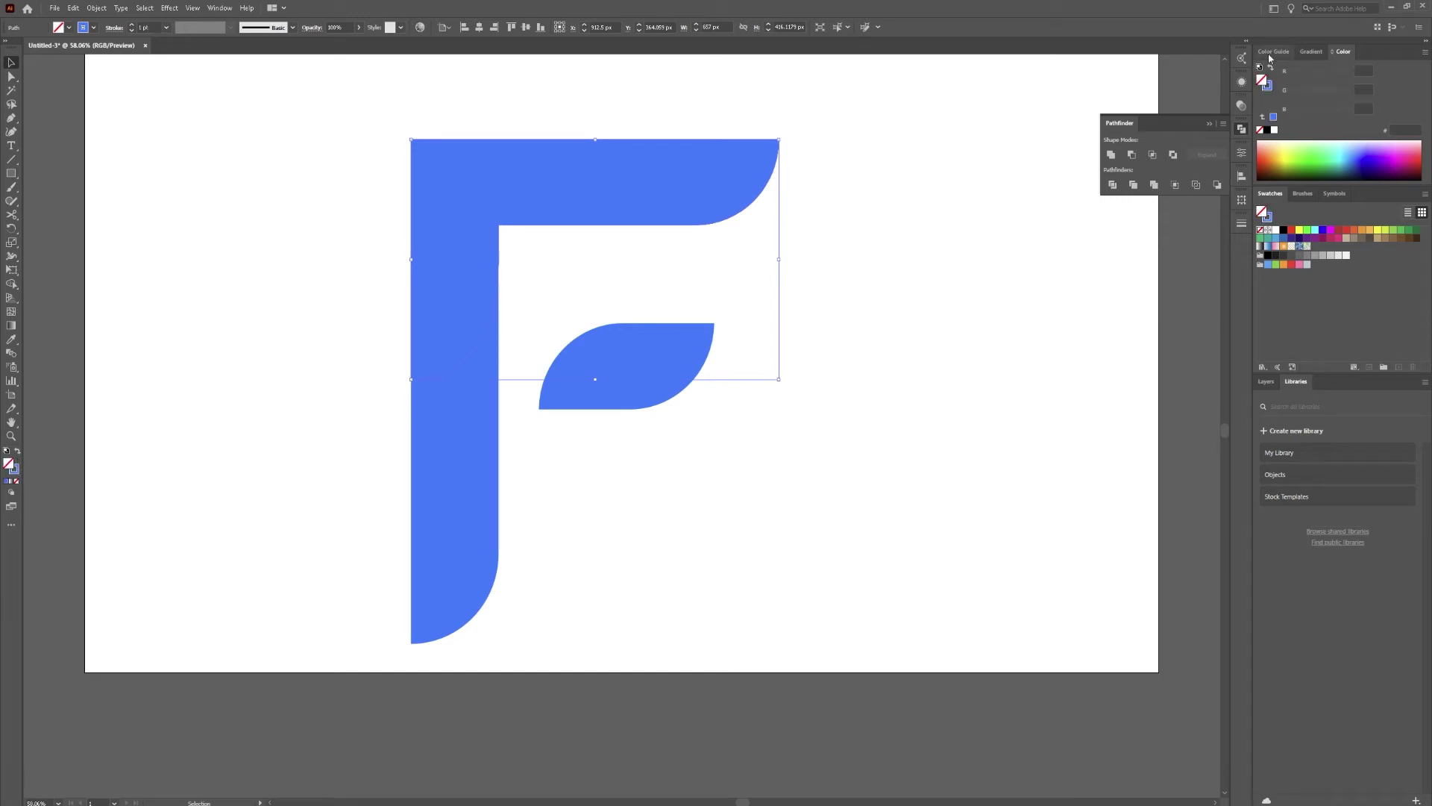
click(1266, 86)
click(1267, 131)
click(710, 276)
Cut the black outline with Scissors at the stem's inner corner and at the left end of the dividing curve.
key(c)
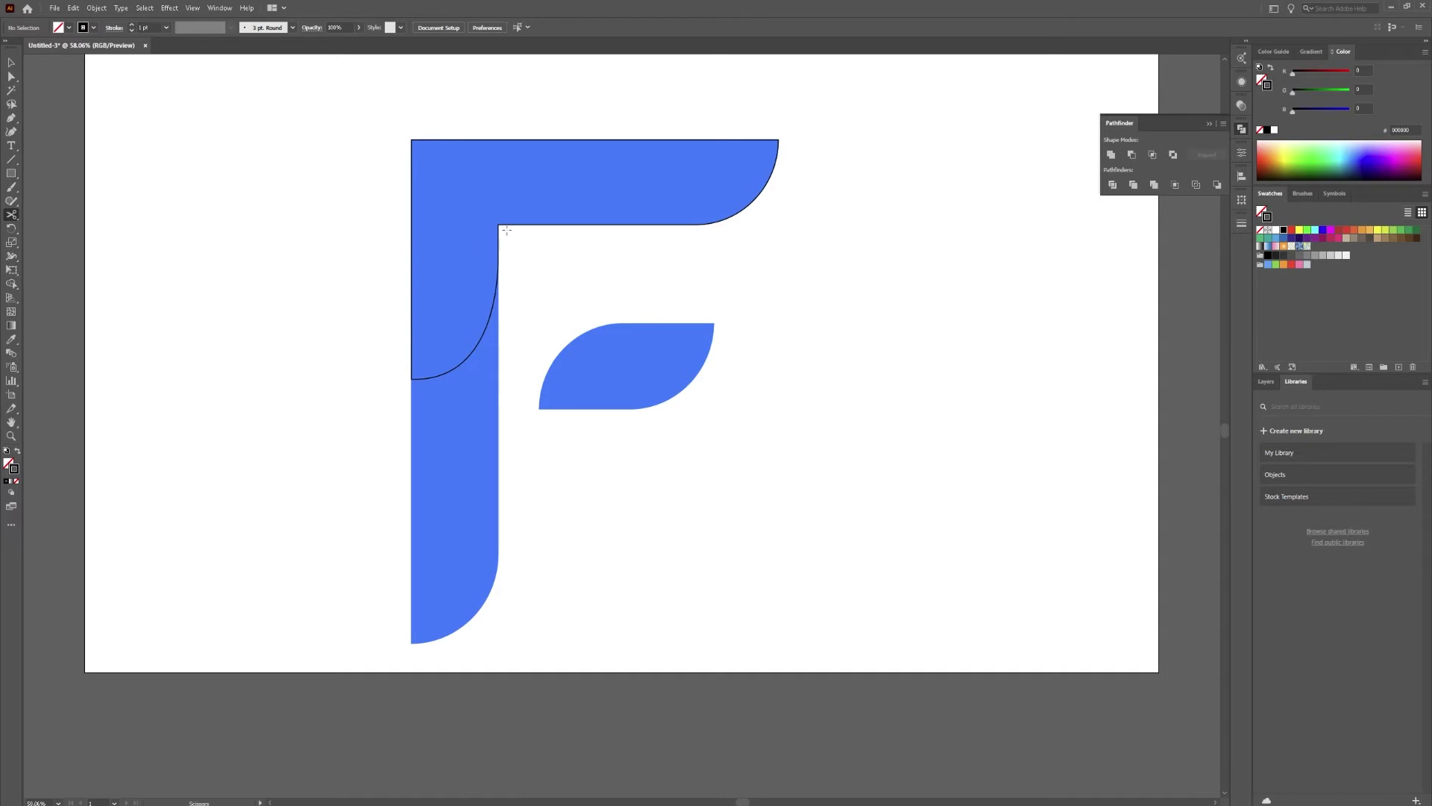
click(497, 241)
click(416, 378)
Pull the outer part of the cut outline away and delete it, keeping only the dividing curve.
key(v)
double_click(408, 163)
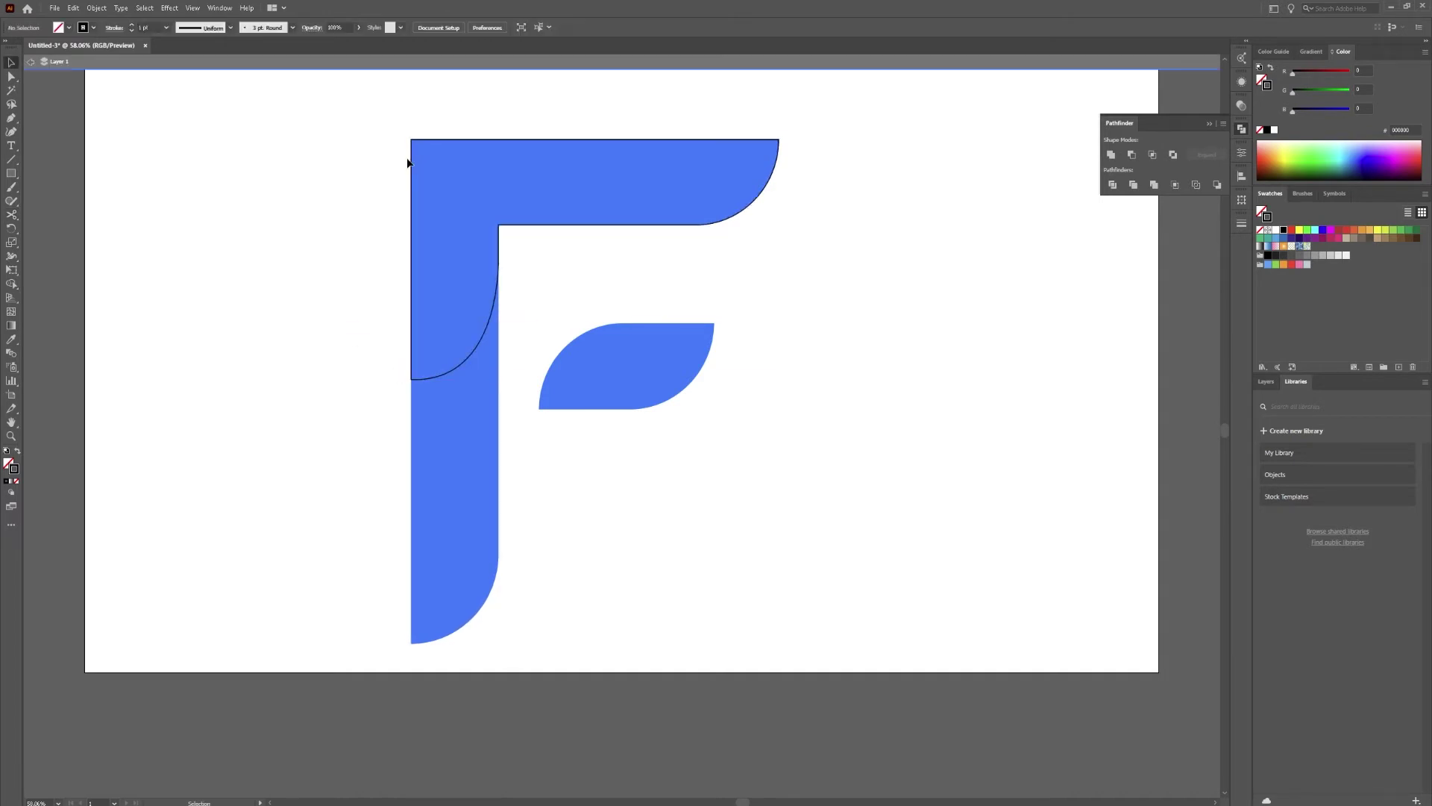
drag(411, 210, 350, 195)
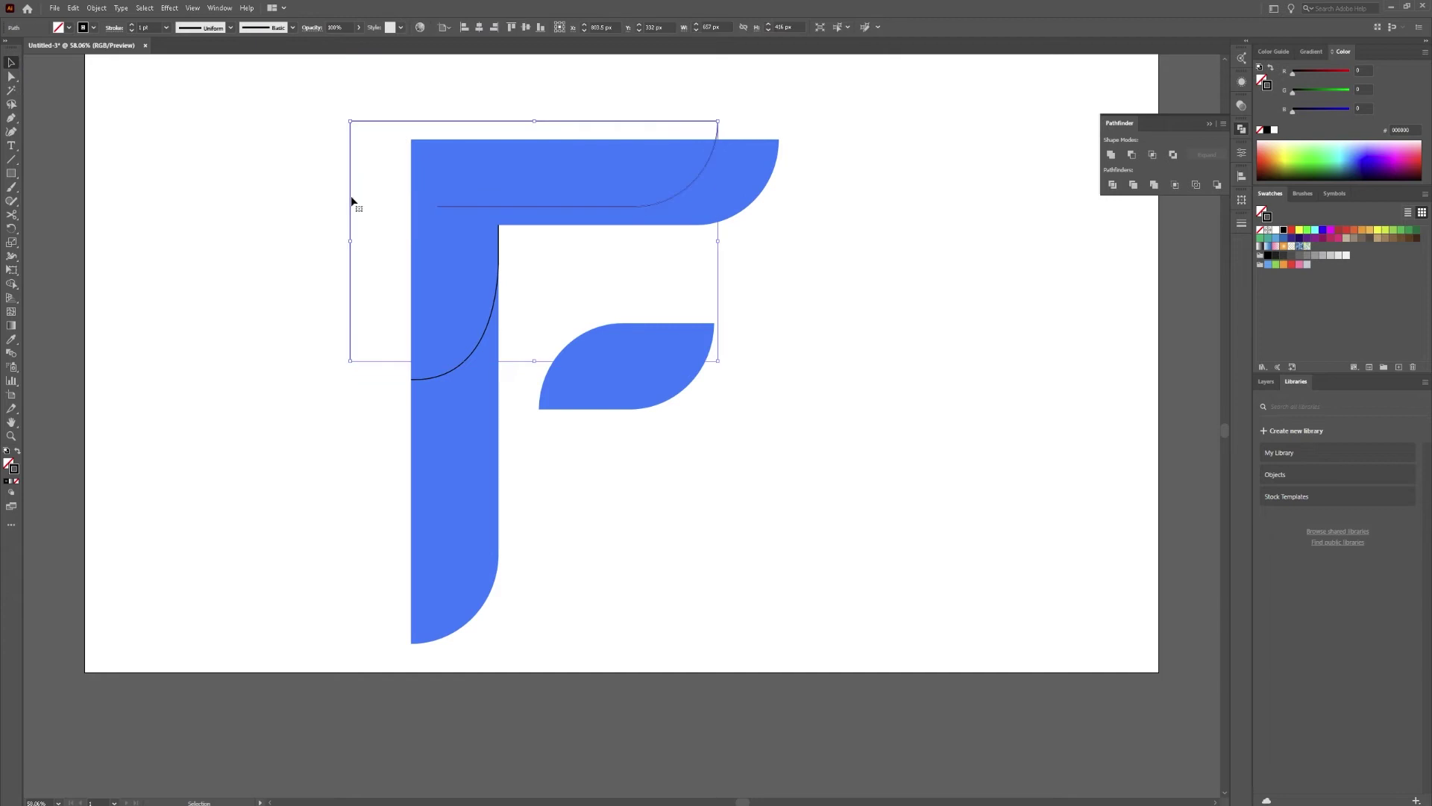
click(341, 126)
Give the upper piece of the F a white-to-black linear gradient fill with no stroke.
click(479, 350)
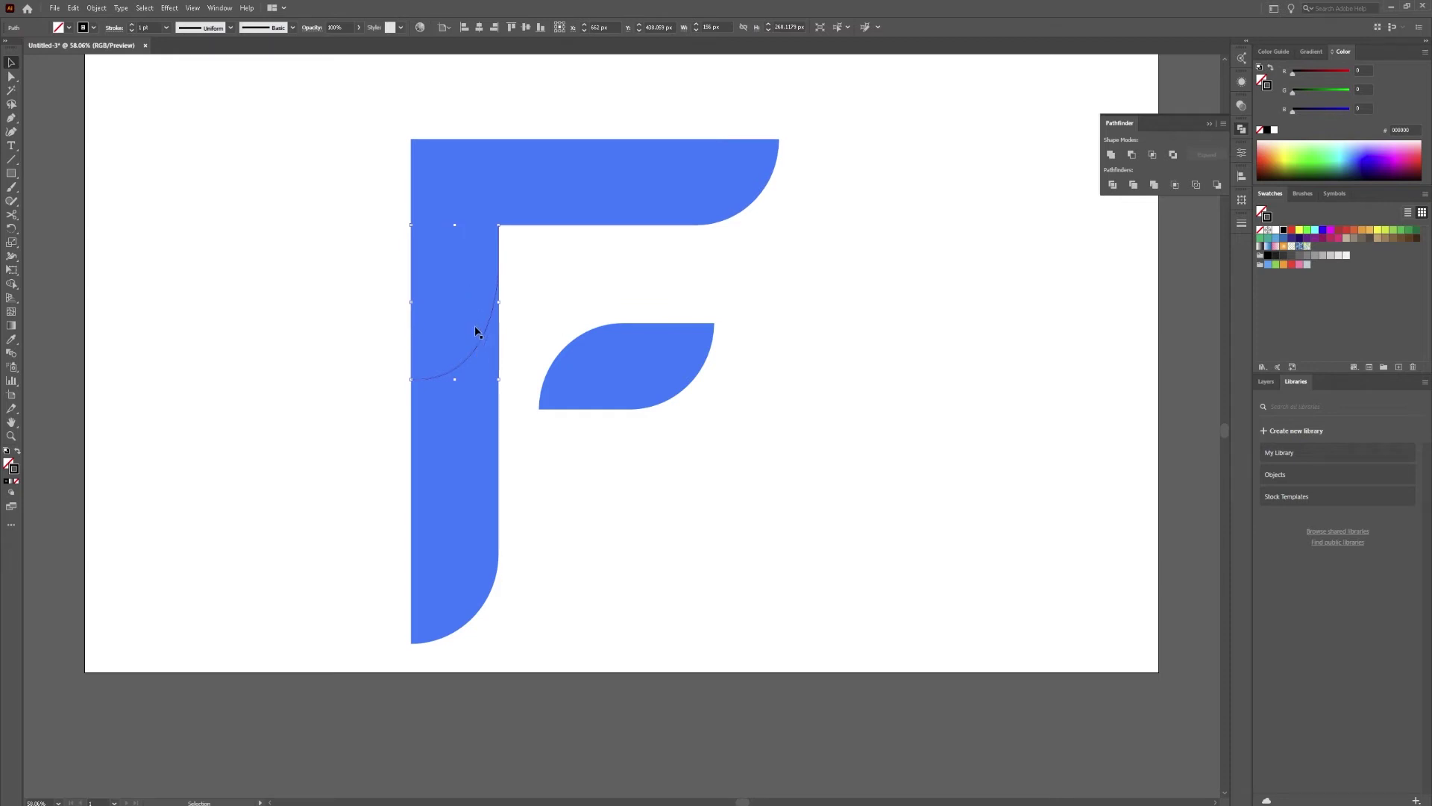
shift+click(464, 355)
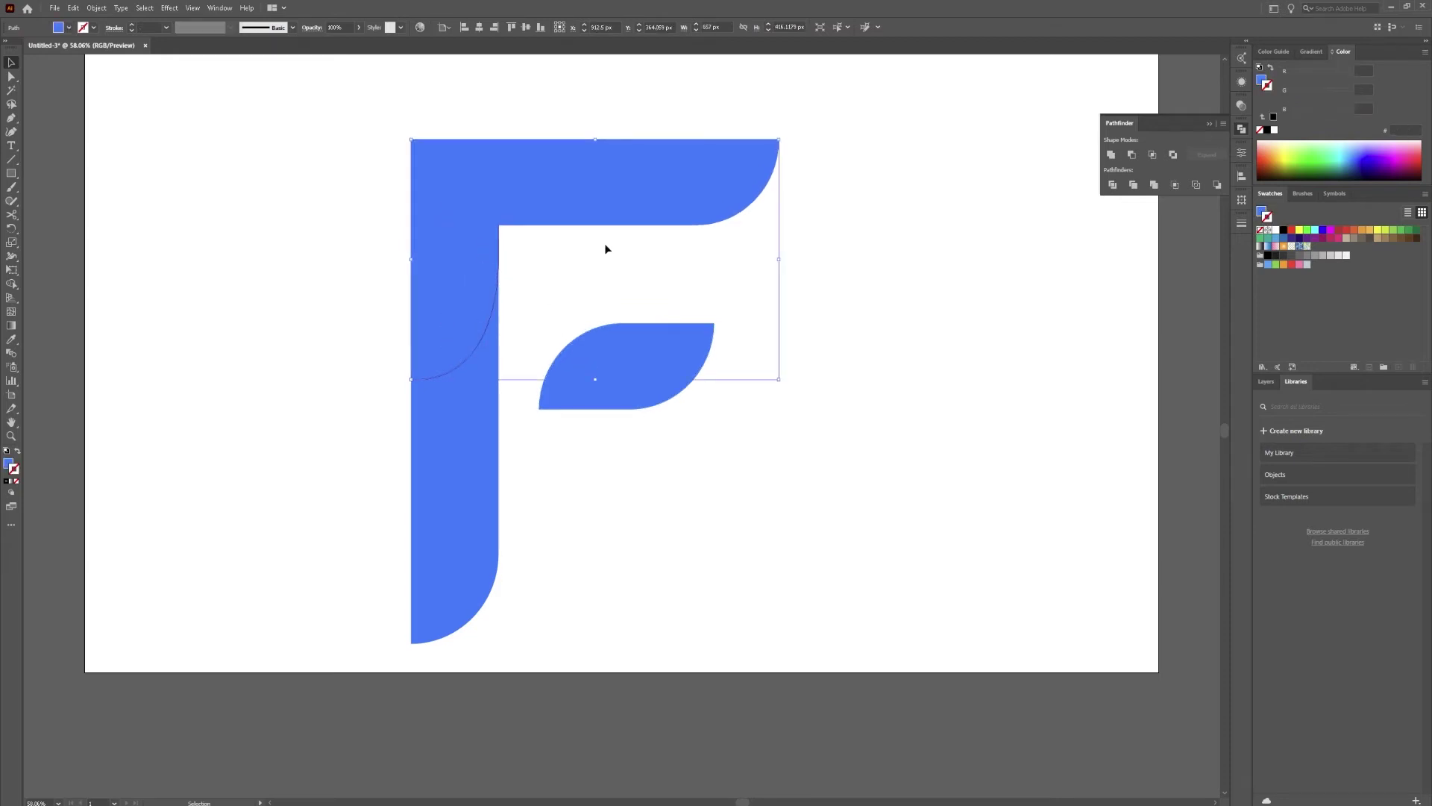
click(1311, 52)
click(1308, 71)
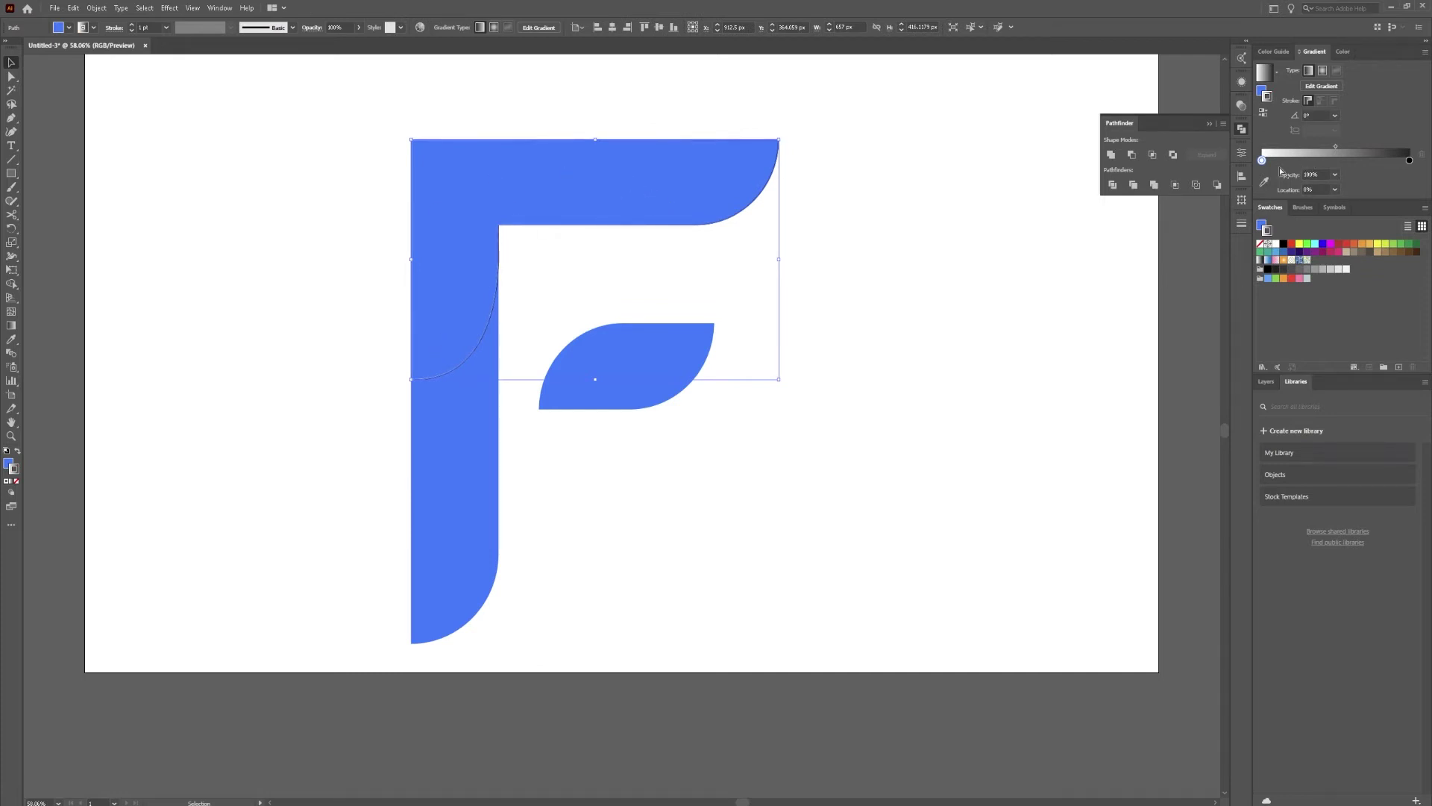
click(1260, 244)
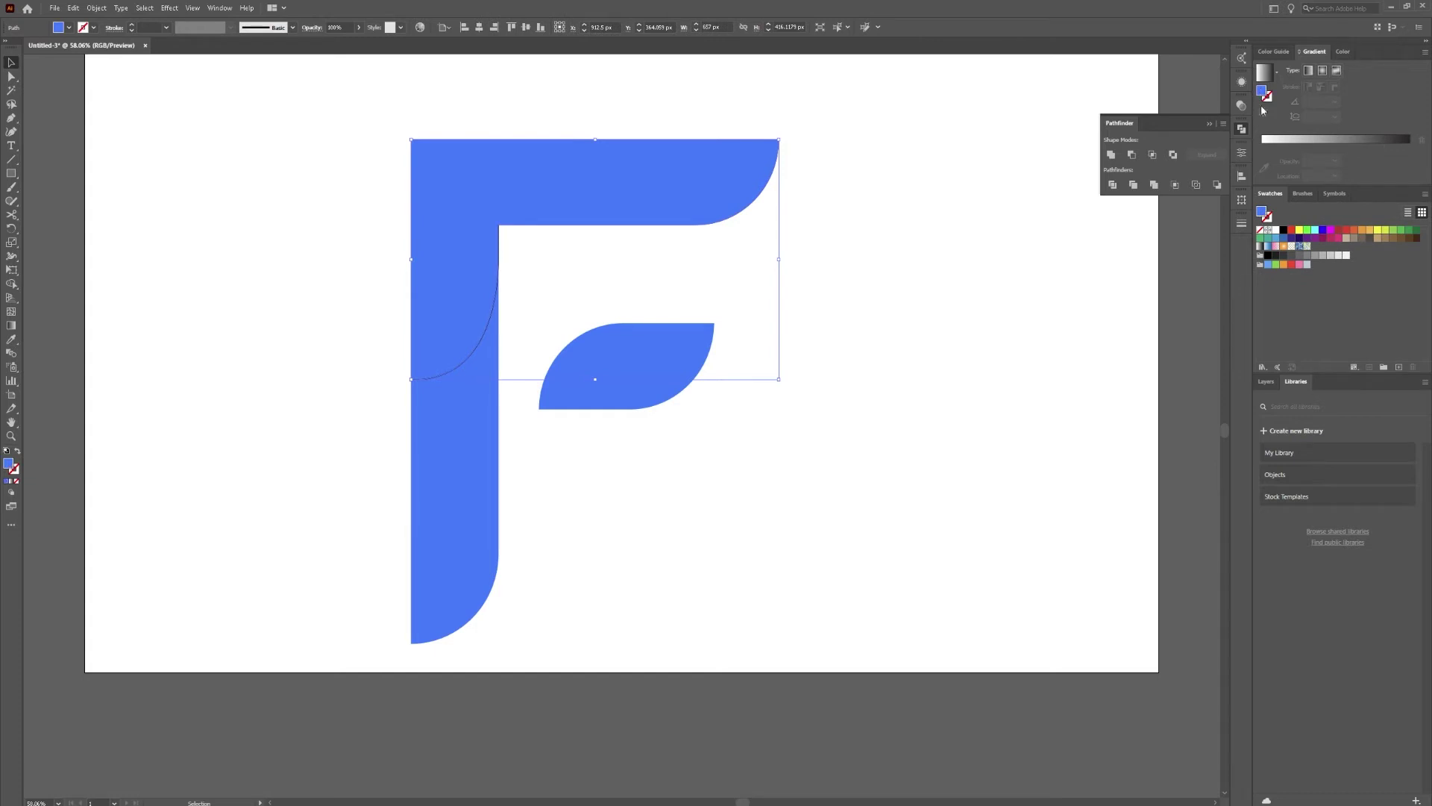
click(1268, 73)
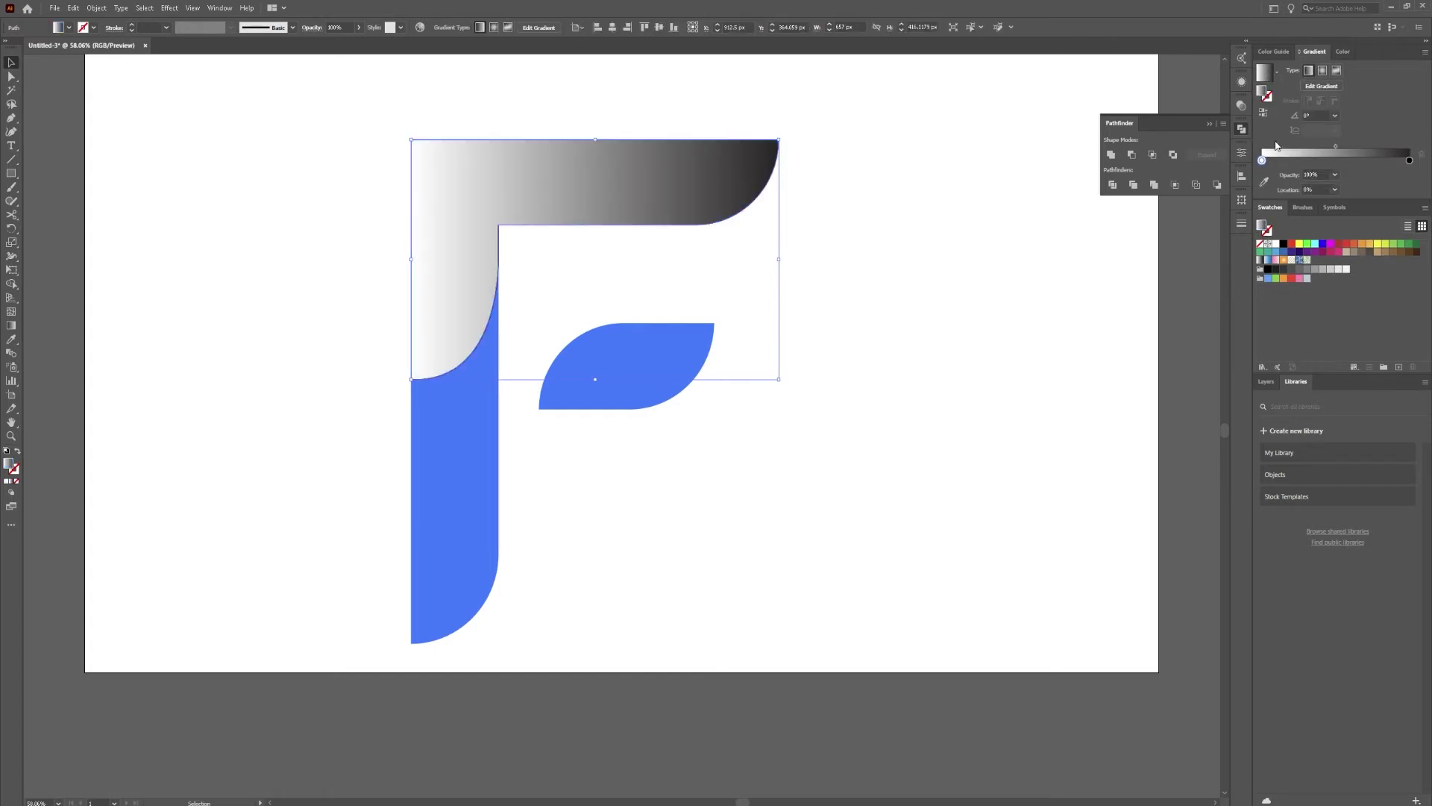
click(1266, 218)
Set the starting colour of the upper piece's gradient to the light blue swatch.
double_click(1262, 160)
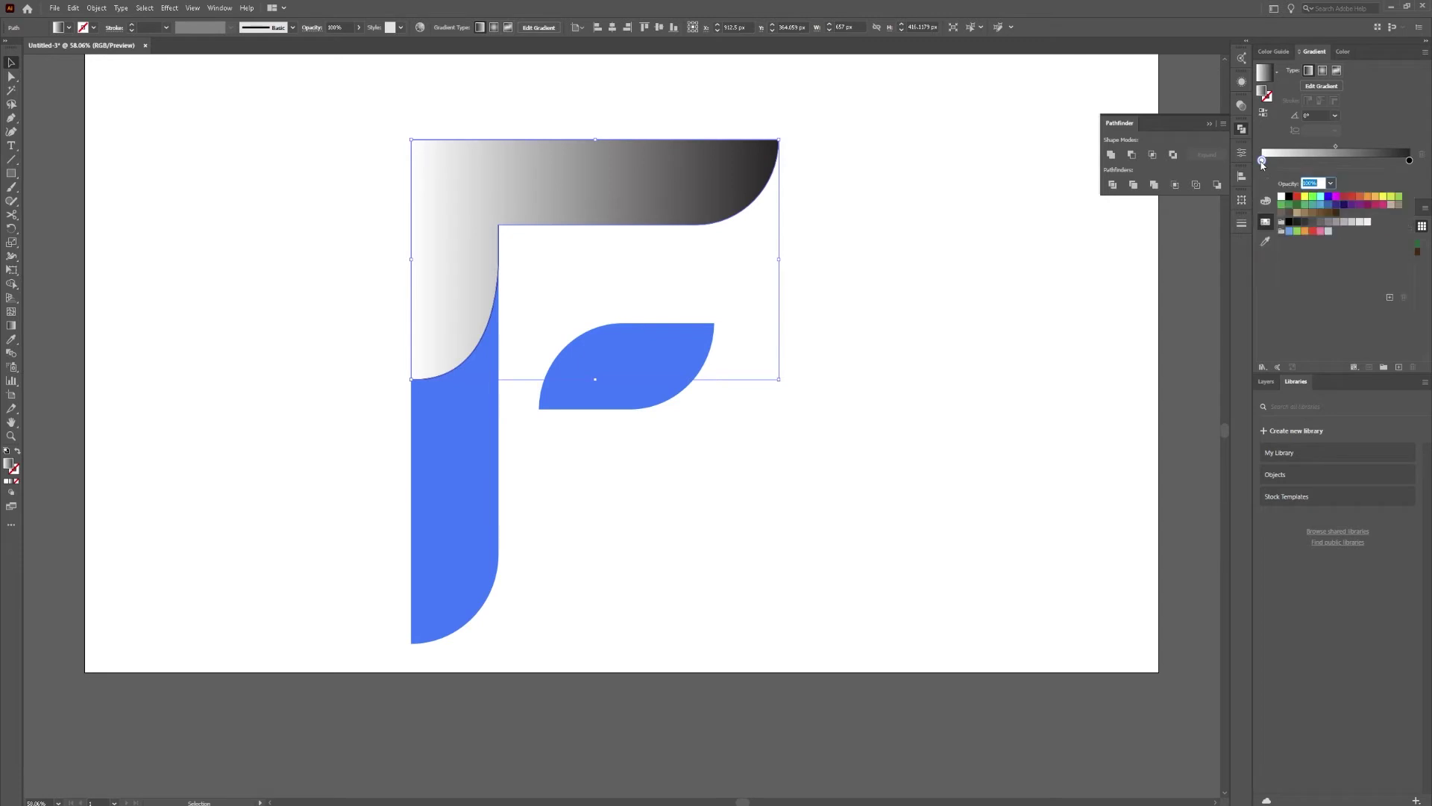
click(1322, 198)
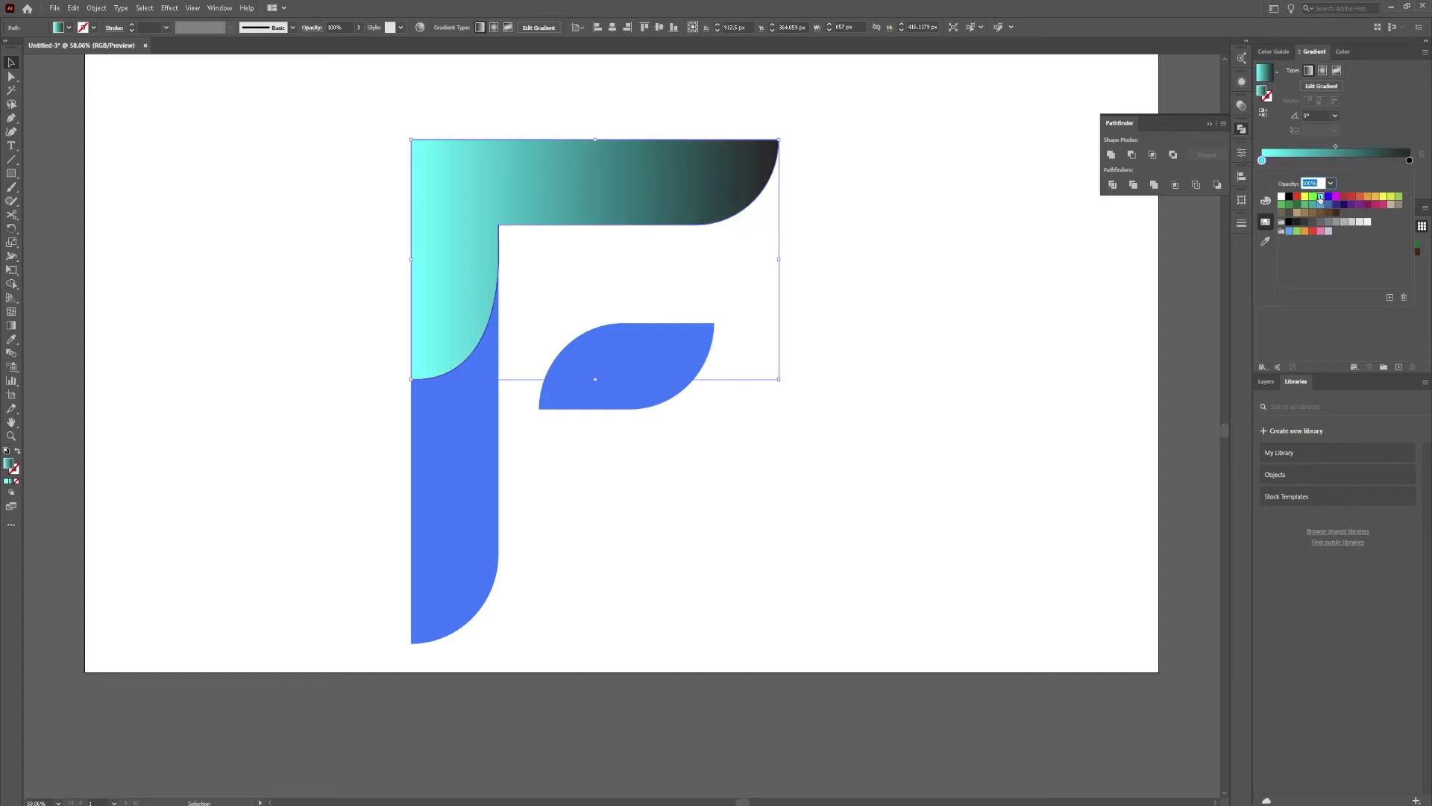
click(1324, 204)
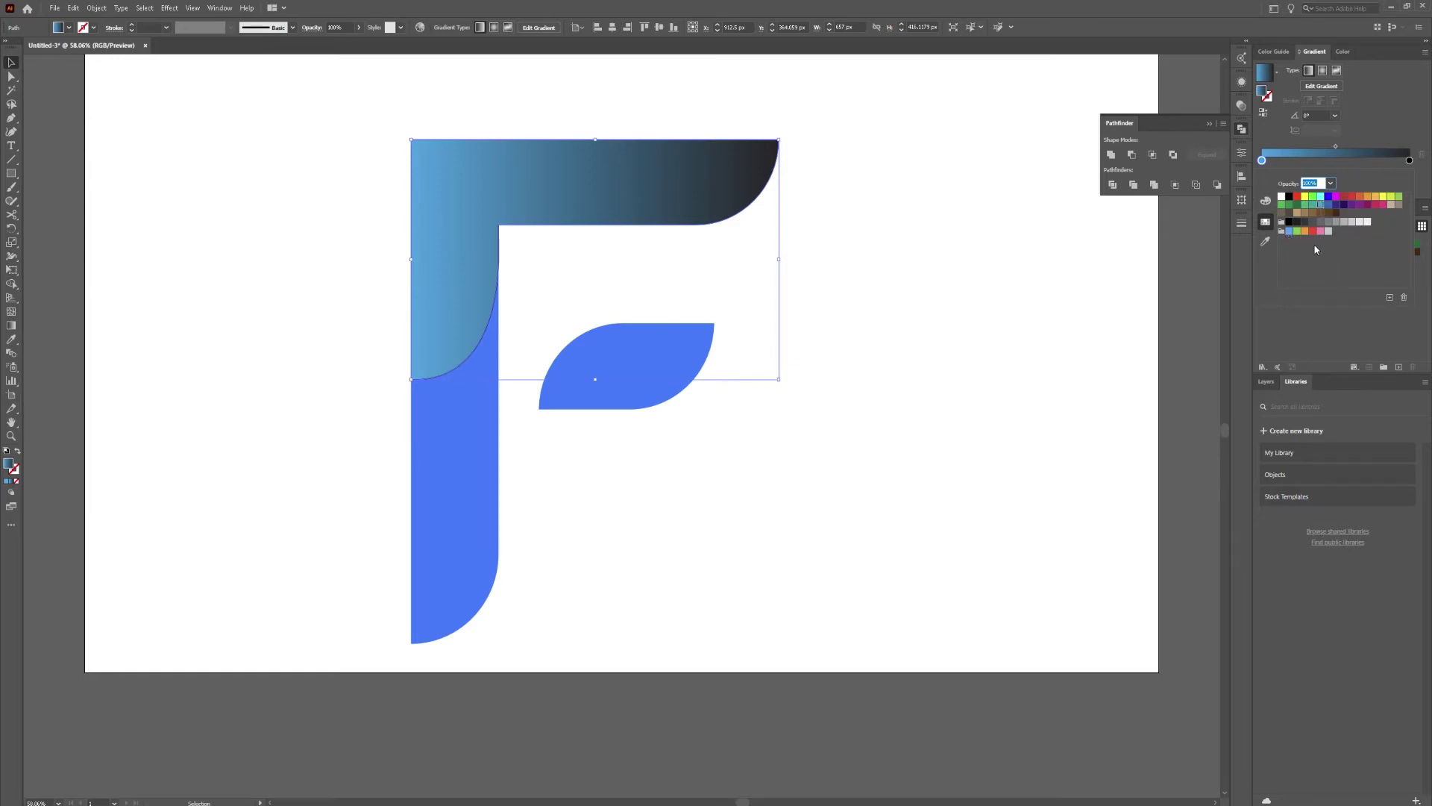
Set the gradient's end colour to a deeper blue by using the light blue swatch and lowering its green value to about 119.
click(1409, 160)
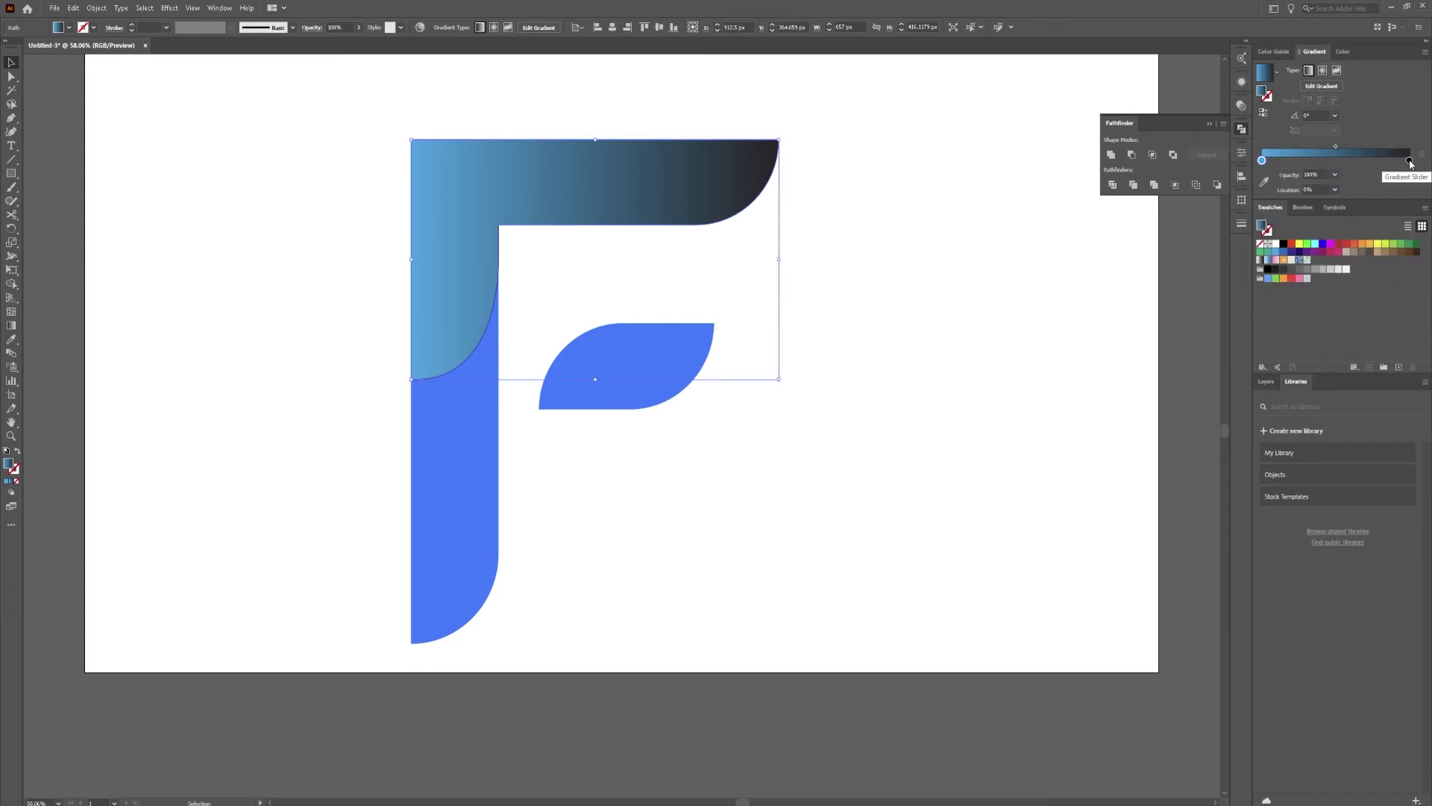
double_click(1409, 161)
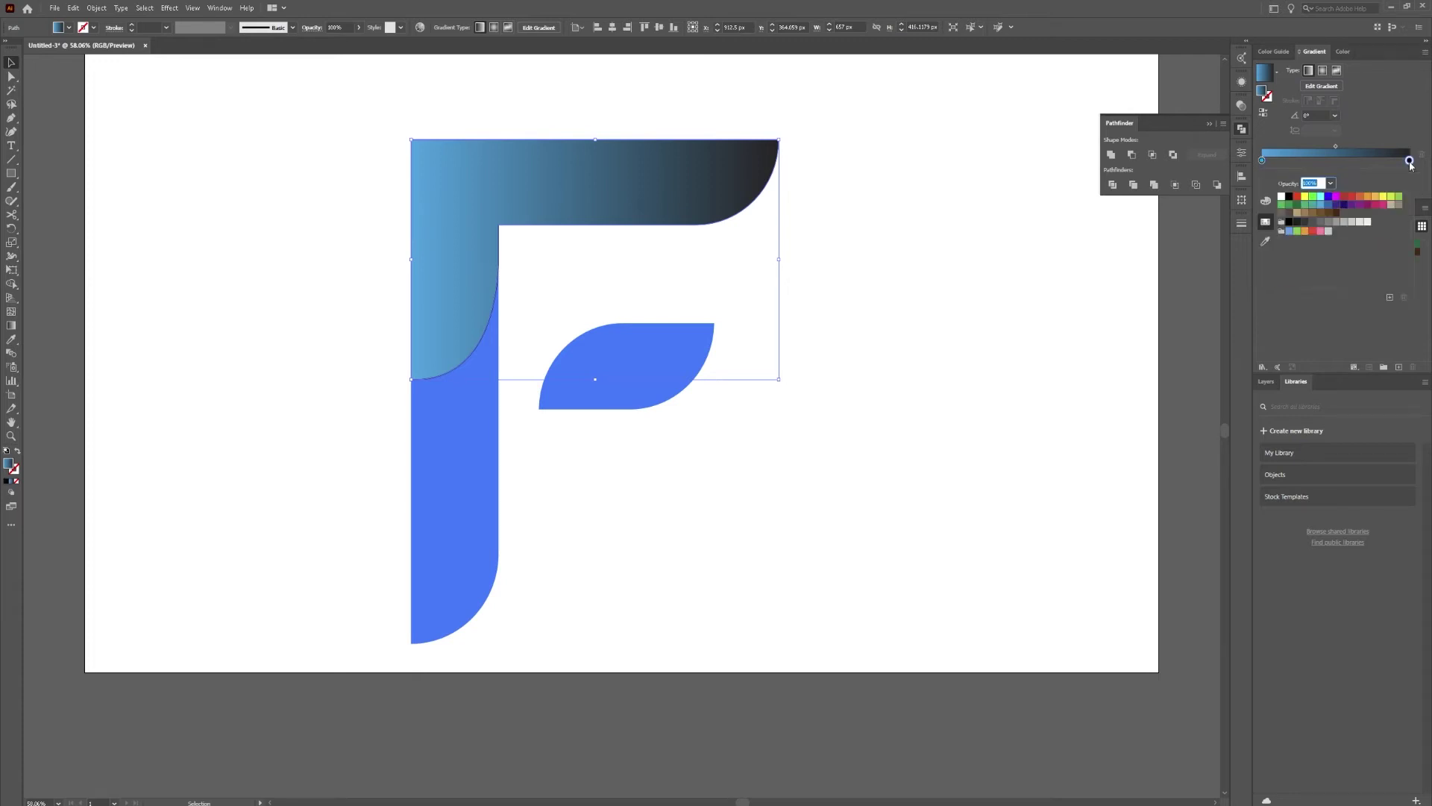
click(1320, 208)
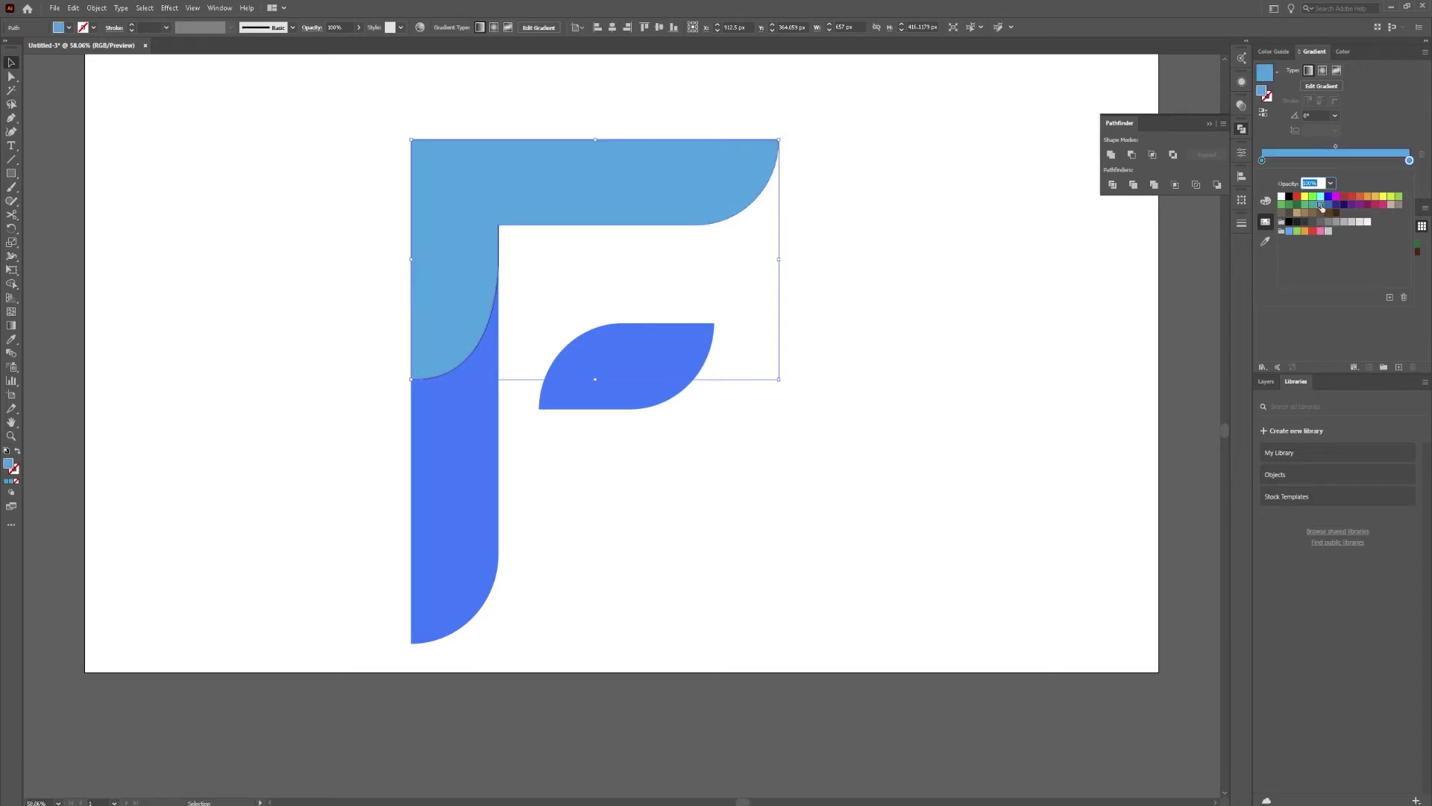
click(1266, 200)
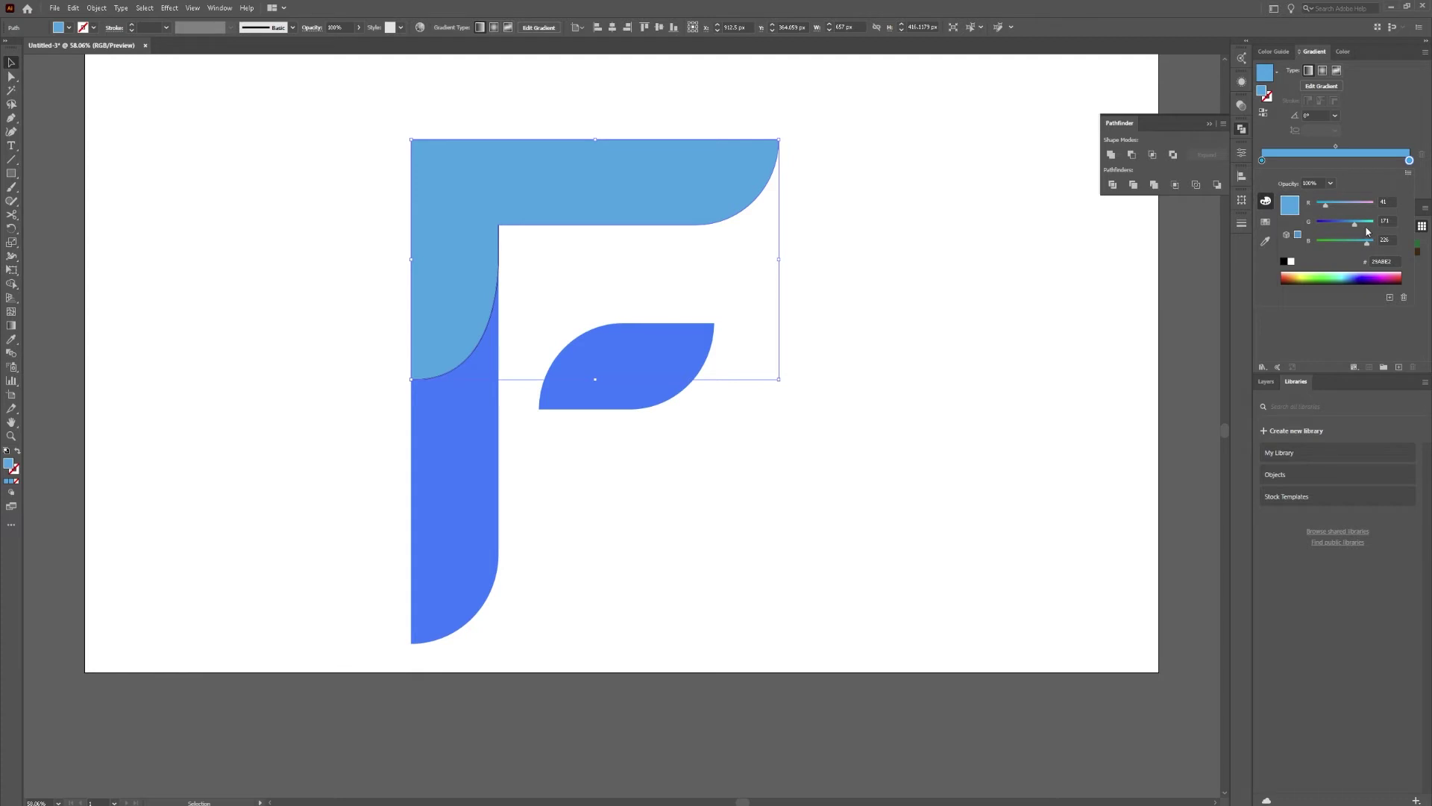
drag(1354, 225, 1345, 229)
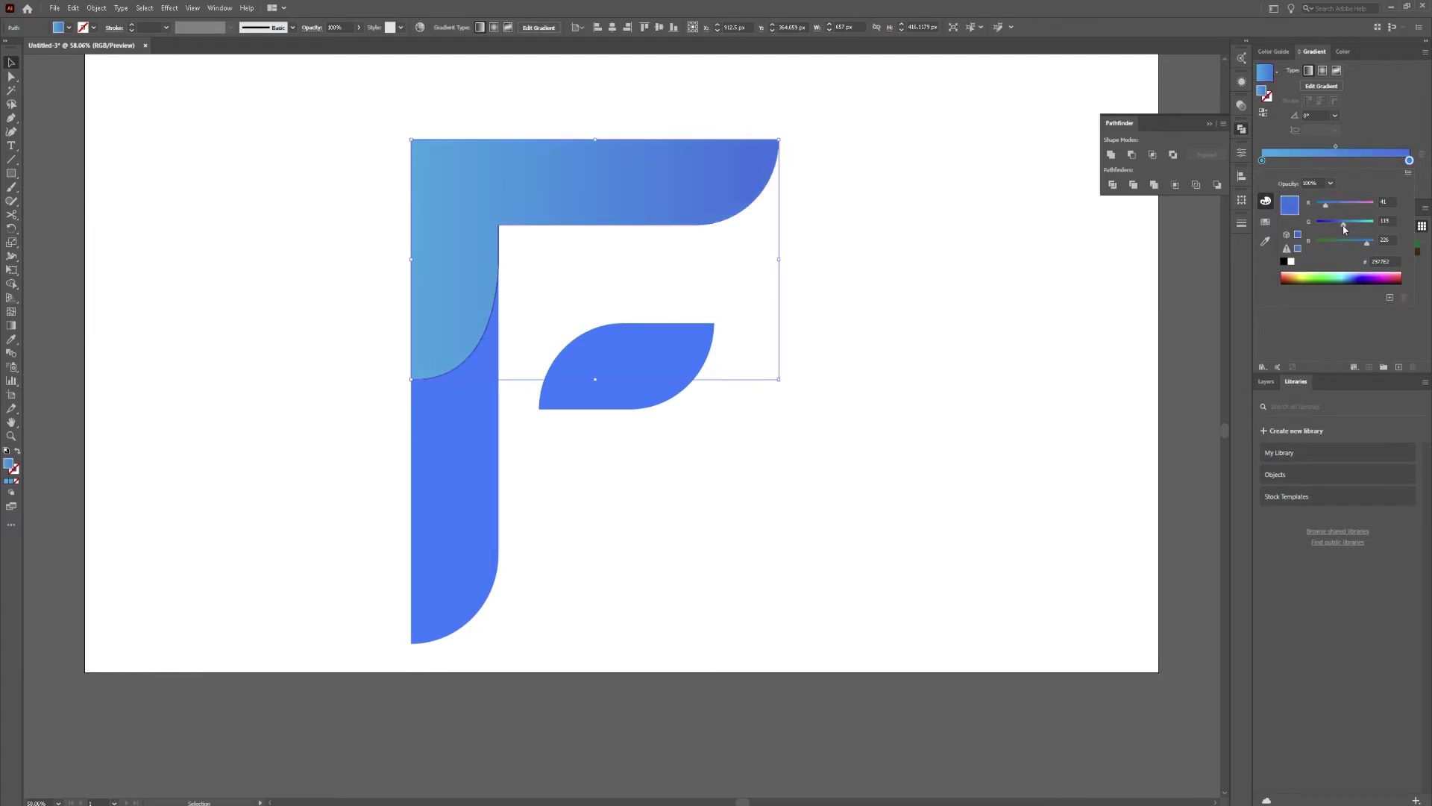
click(1408, 172)
key(Escape)
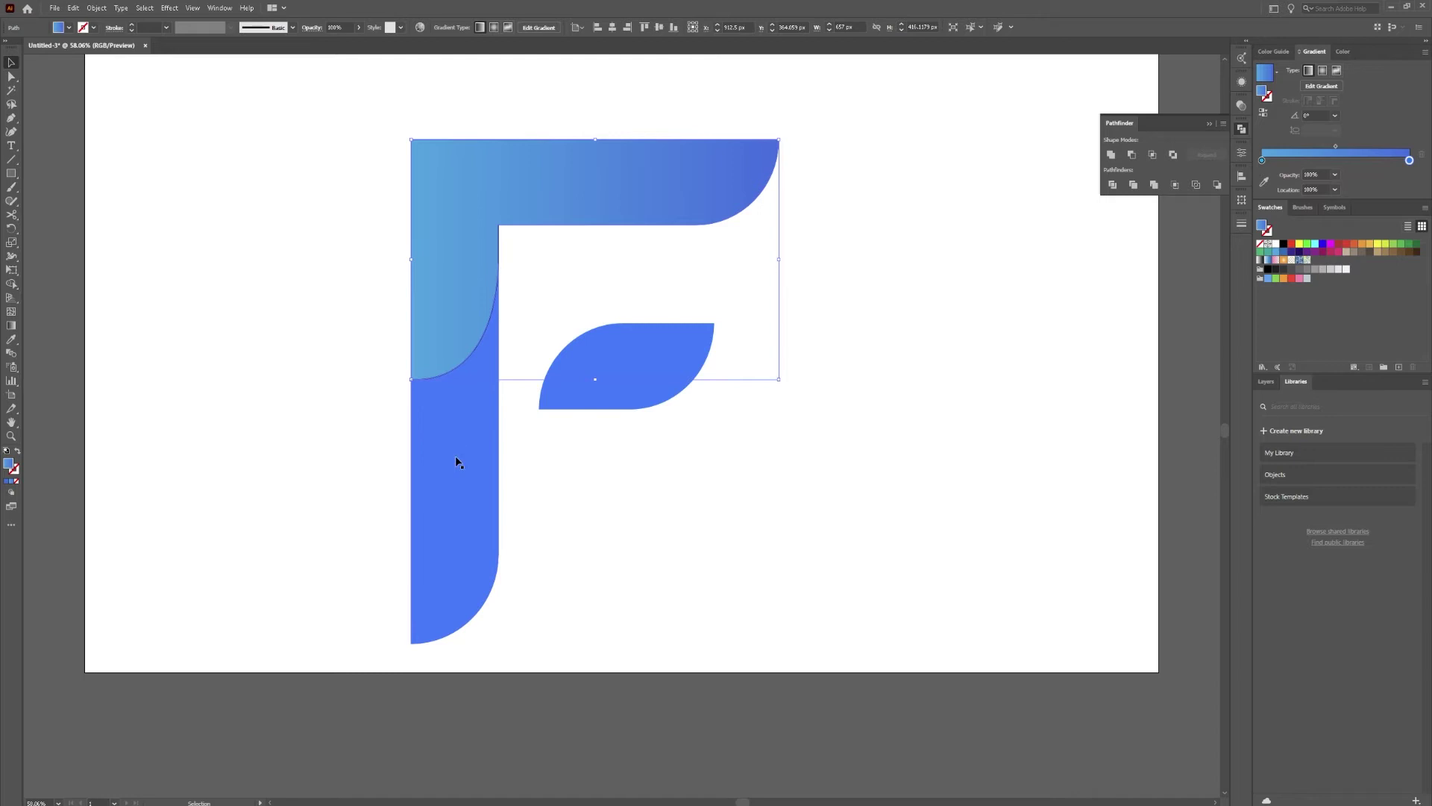
Copy the upper piece's blue gradient onto the lower stem piece with the Eyedropper.
click(454, 481)
key(i)
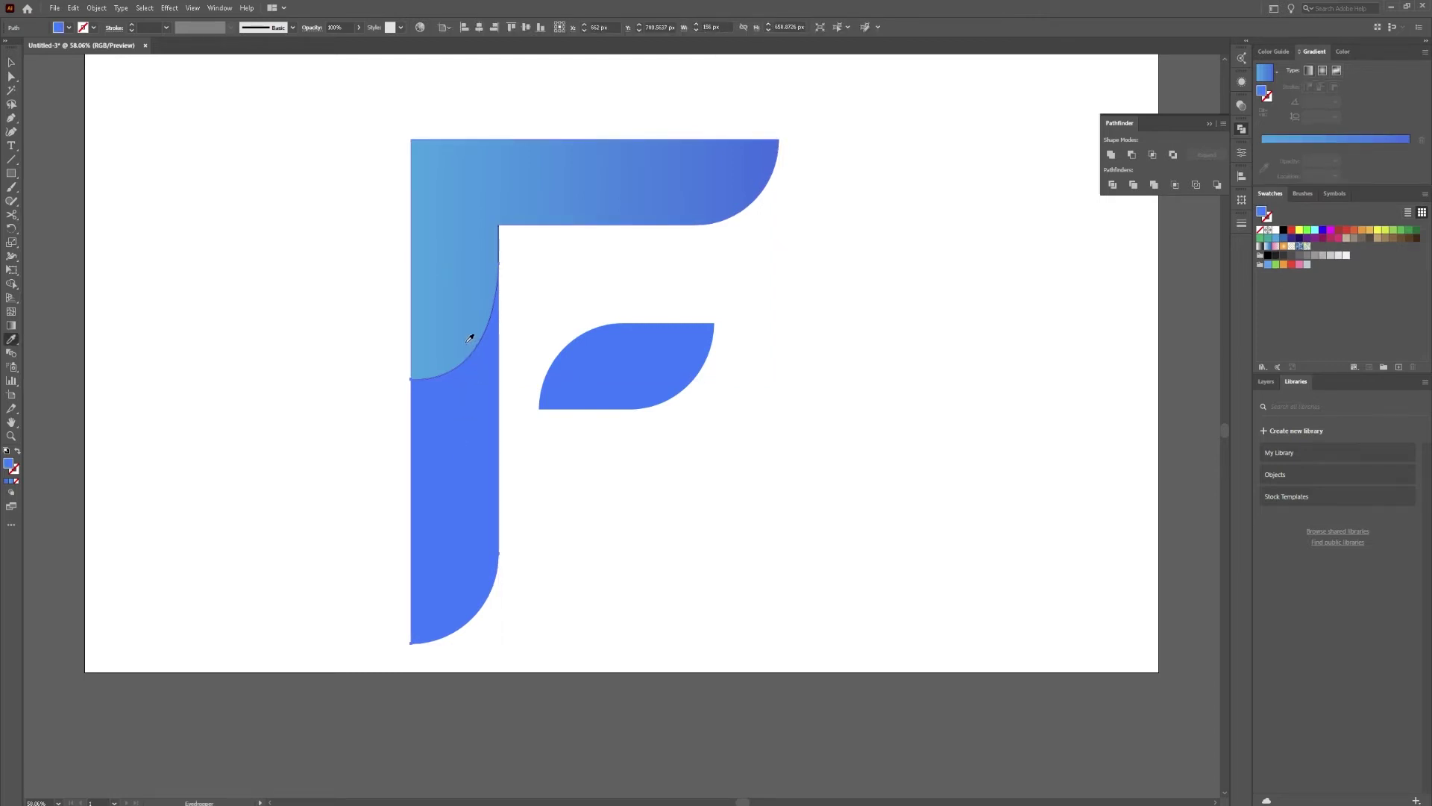
click(473, 242)
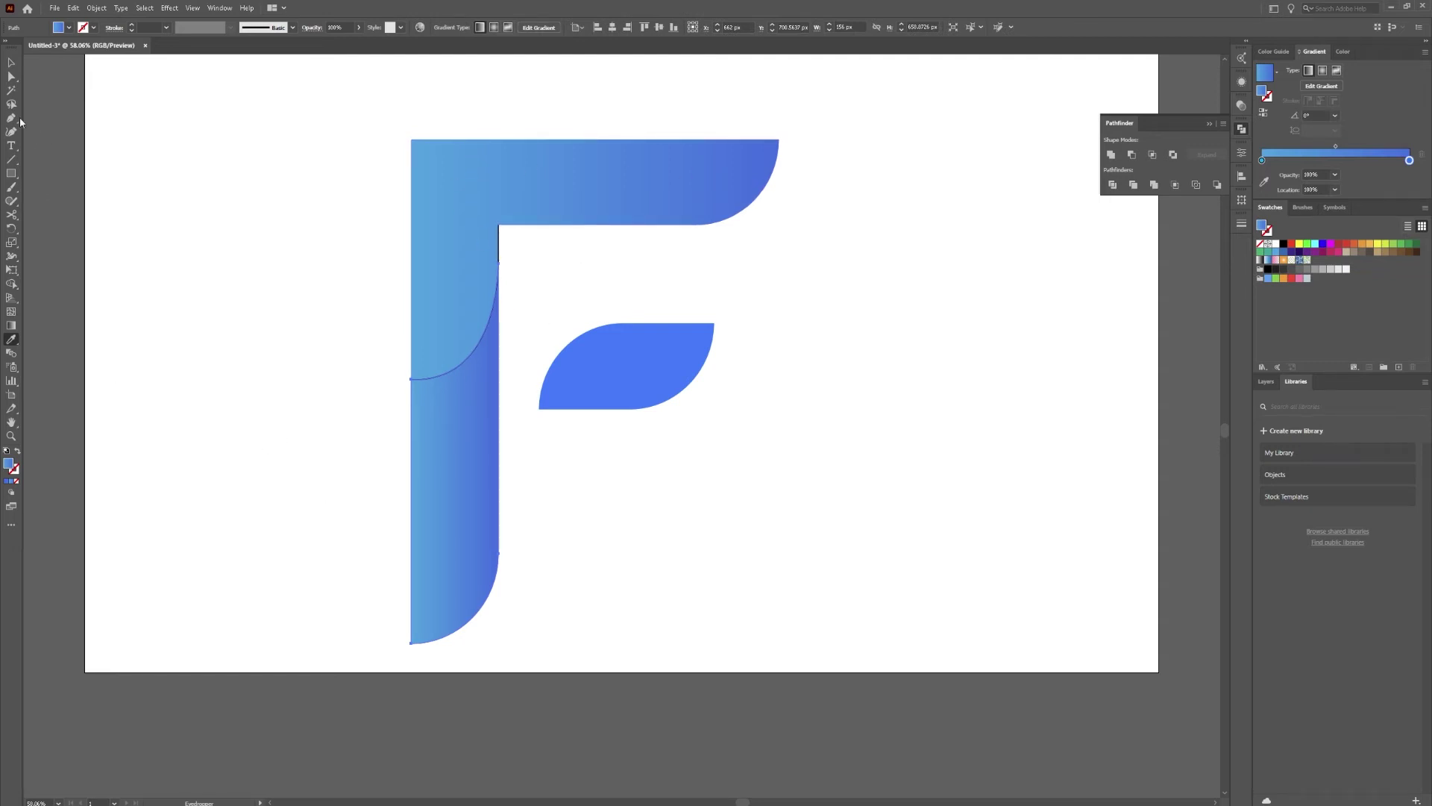
Redirect the lower stem's gradient nearly vertically, running from light blue at the base to deep blue beneath the curve.
key(g)
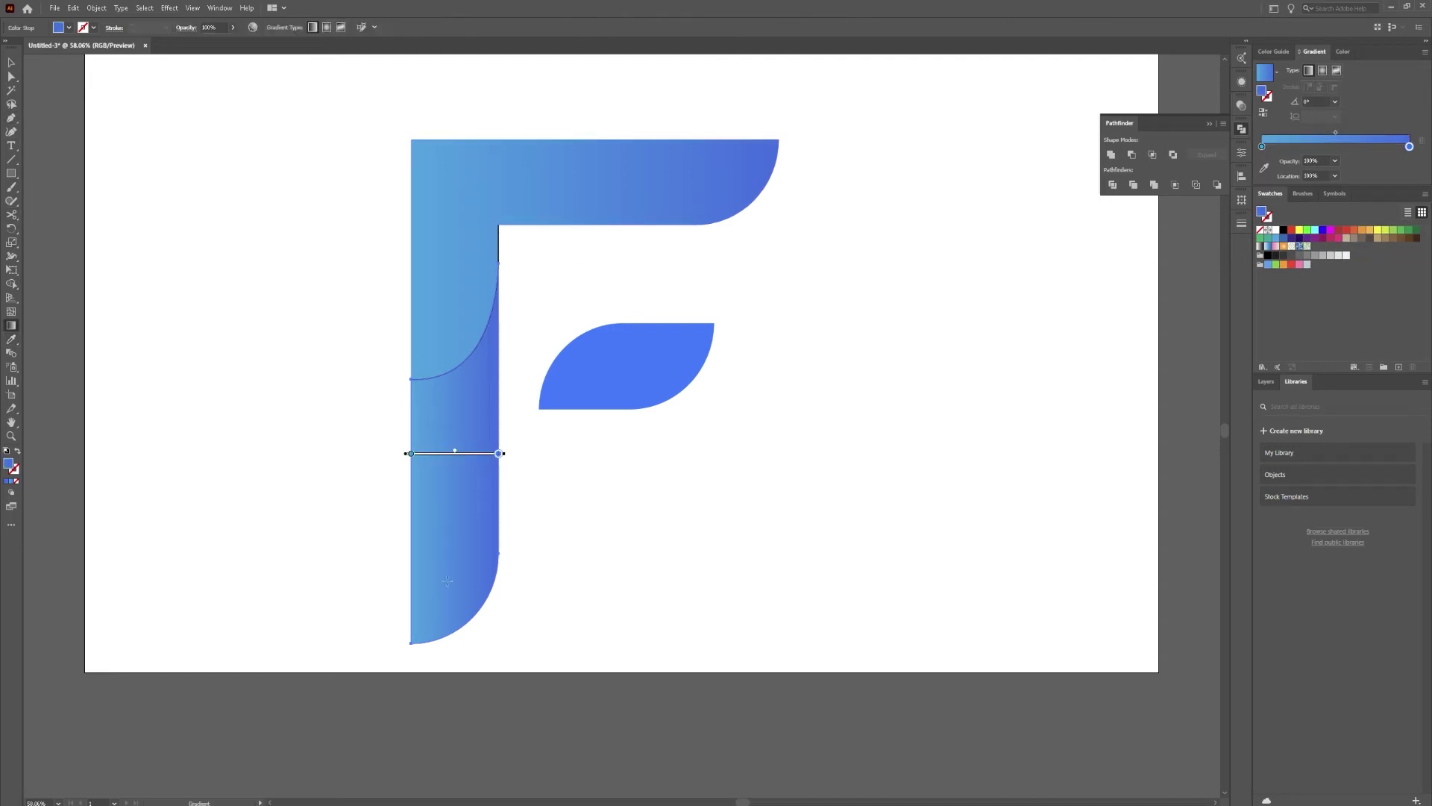
mouse_move(458, 644)
mouse_down()
mouse_move(464, 303)
mouse_move(443, 238)
mouse_up()
mouse_move(519, 611)
mouse_down()
mouse_move(440, 473)
mouse_move(415, 293)
mouse_move(434, 222)
mouse_move(417, 224)
mouse_move(412, 141)
mouse_move(422, 230)
mouse_move(470, 336)
mouse_move(460, 275)
mouse_move(423, 285)
mouse_up()
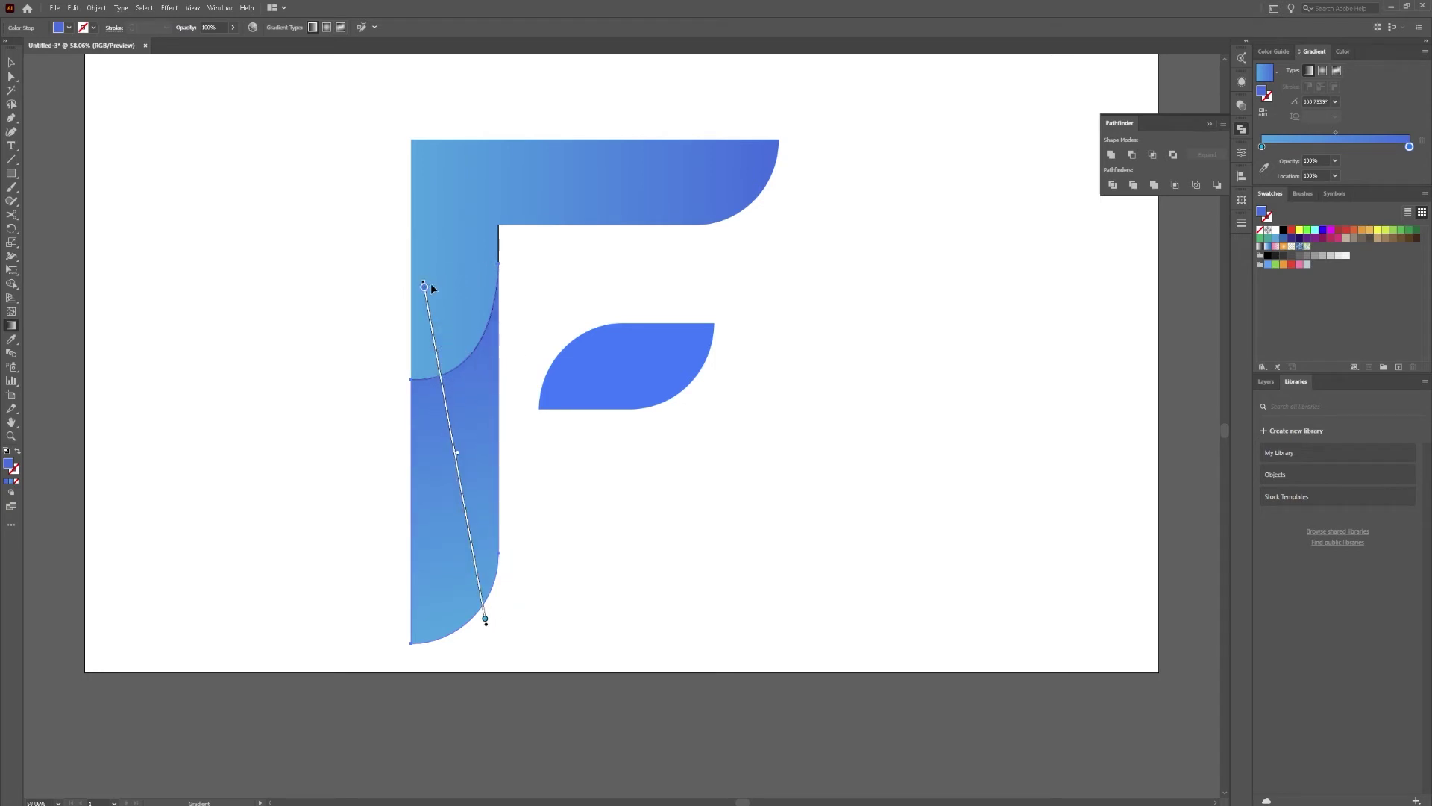
Angle the upper piece's gradient slightly upward to the right and shift its midpoint toward the deep blue end.
key(v)
click(457, 199)
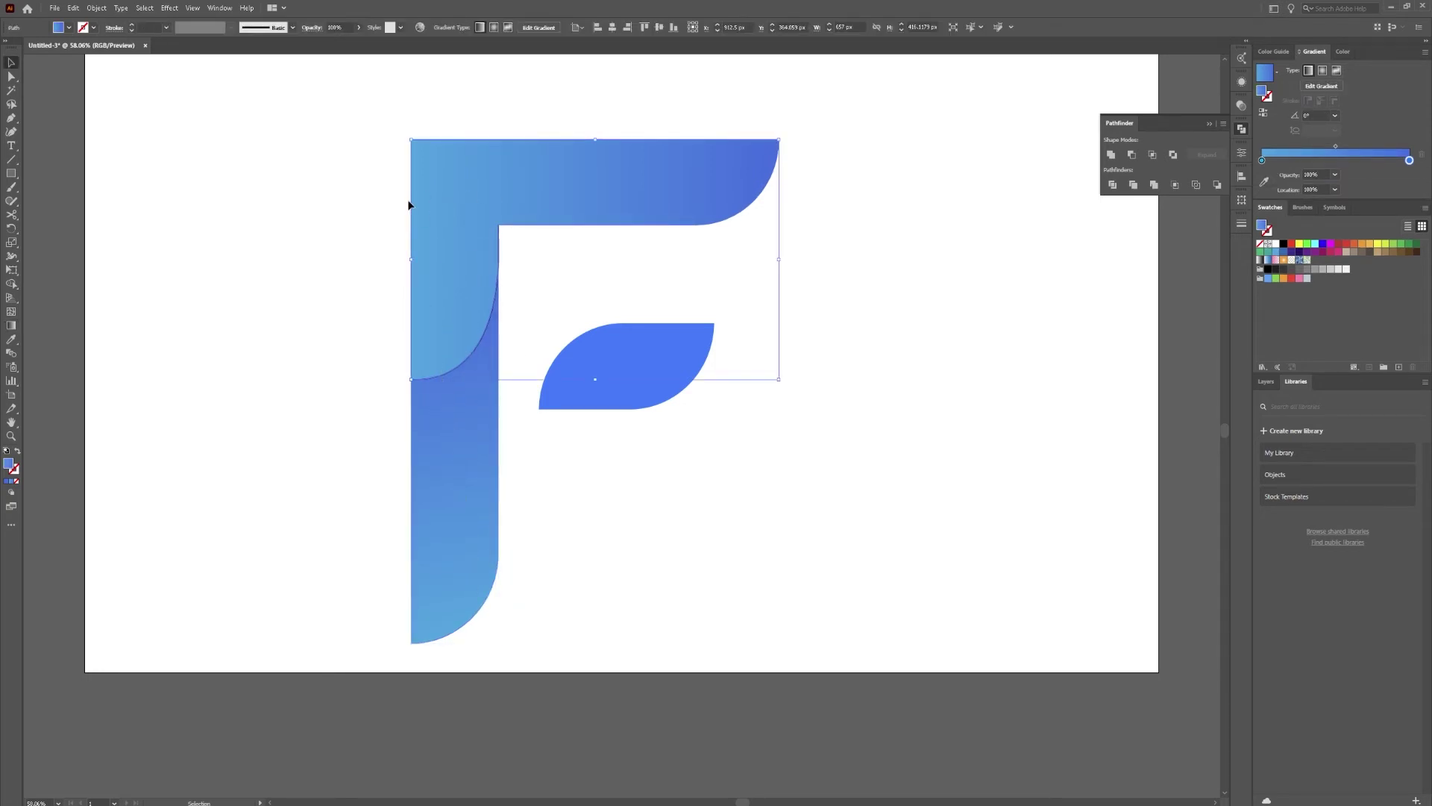
key(g)
drag(325, 324, 919, 118)
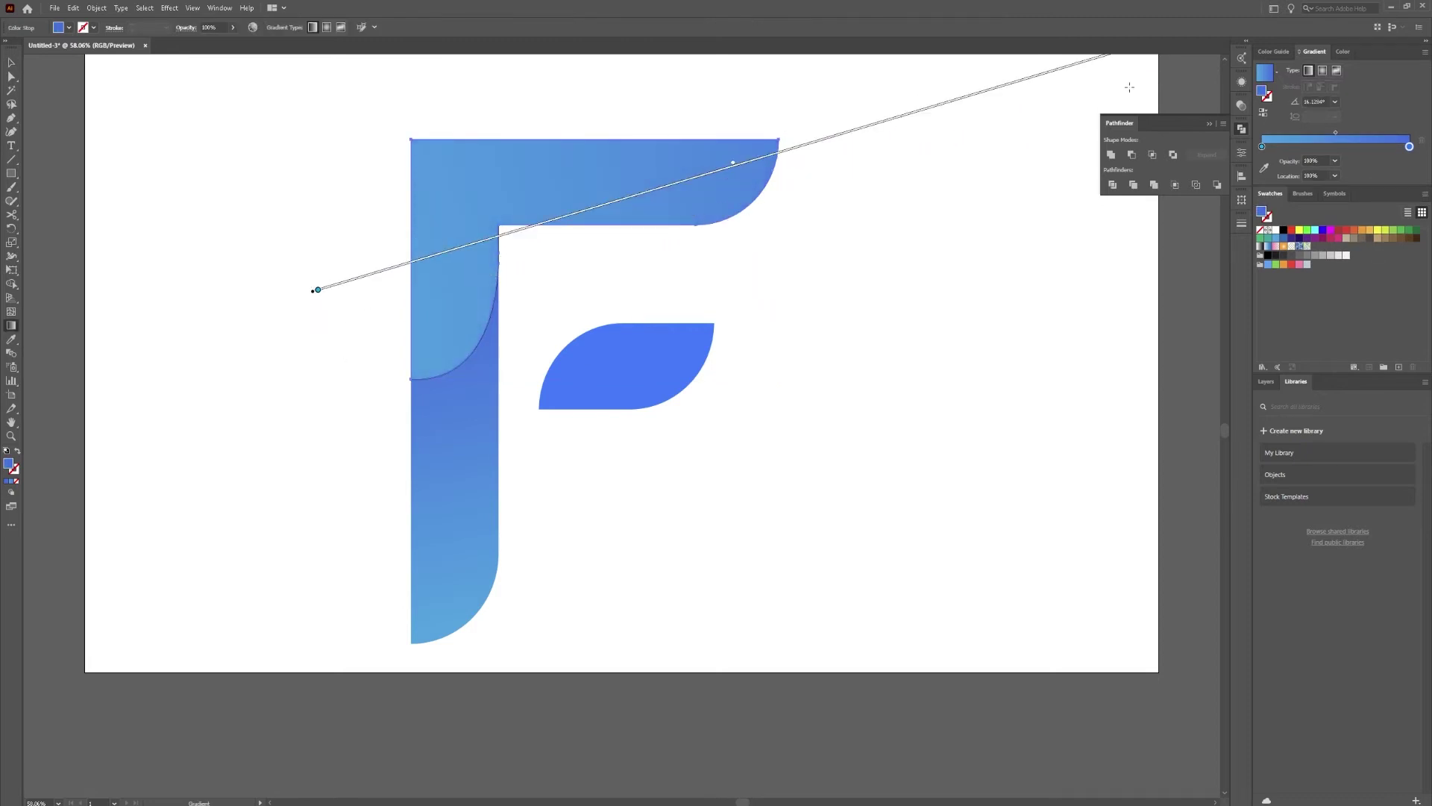
mouse_move(292, 235)
mouse_down()
mouse_move(769, 232)
mouse_move(825, 173)
mouse_move(796, 203)
mouse_up()
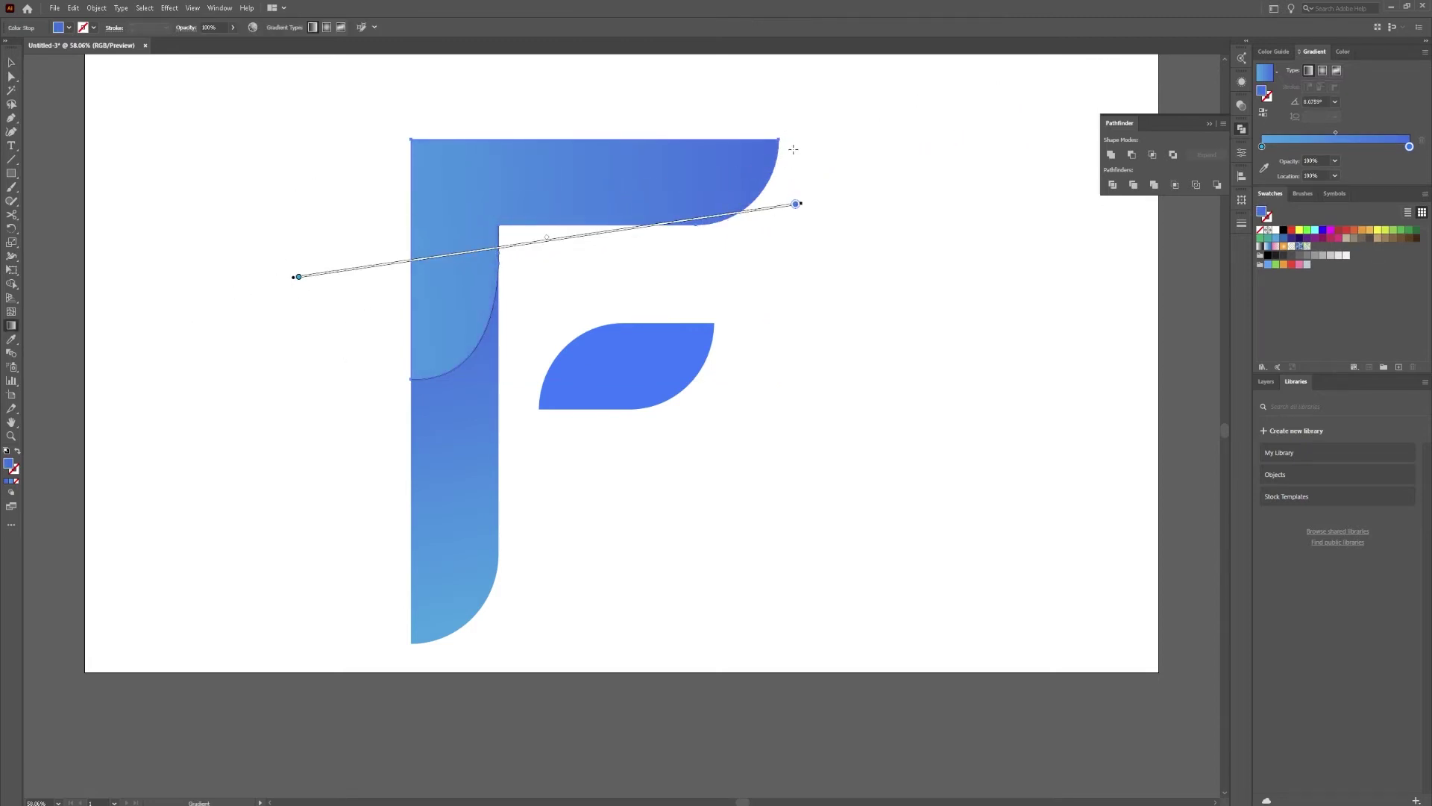
mouse_move(348, 274)
mouse_down()
mouse_move(768, 150)
mouse_move(779, 186)
mouse_up()
drag(561, 234, 714, 194)
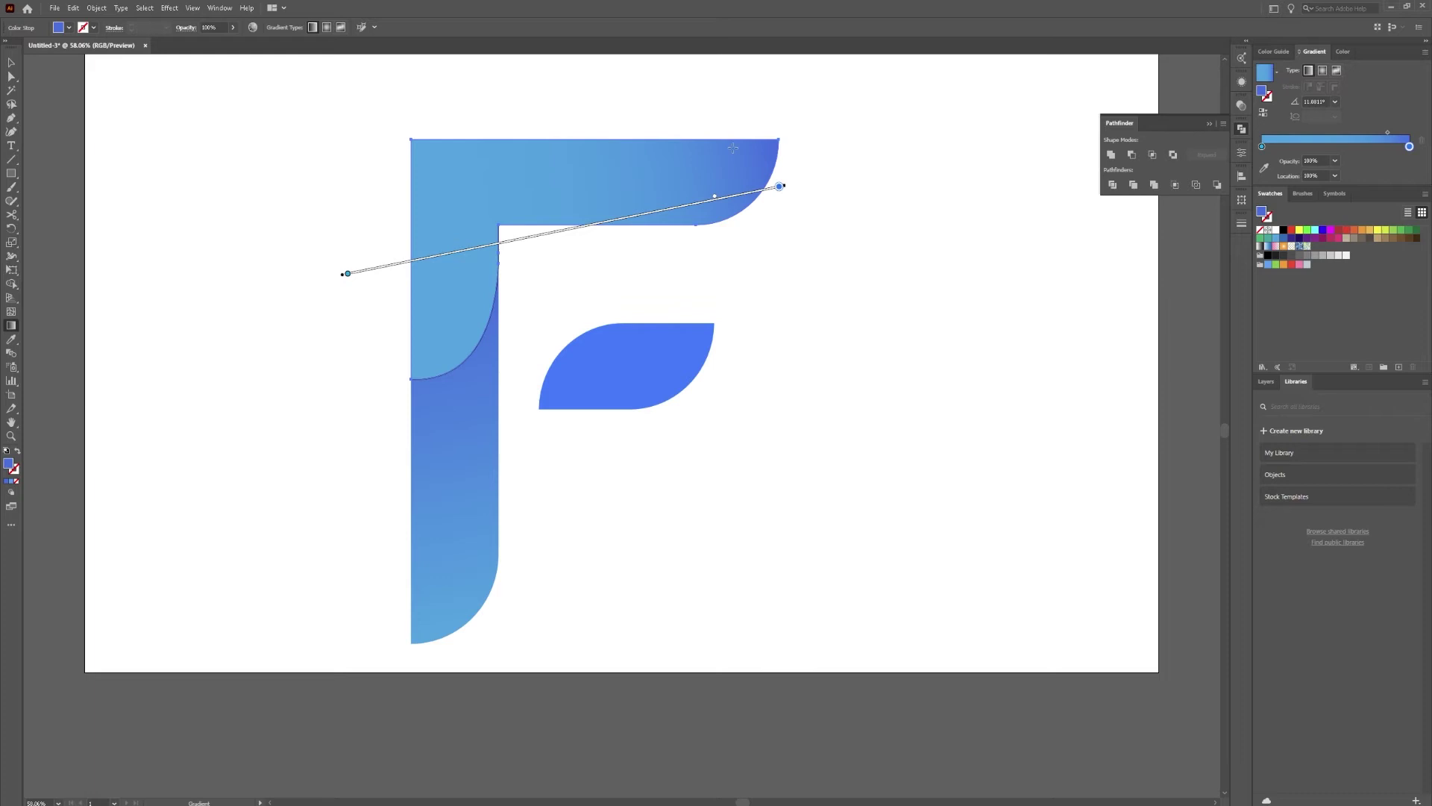
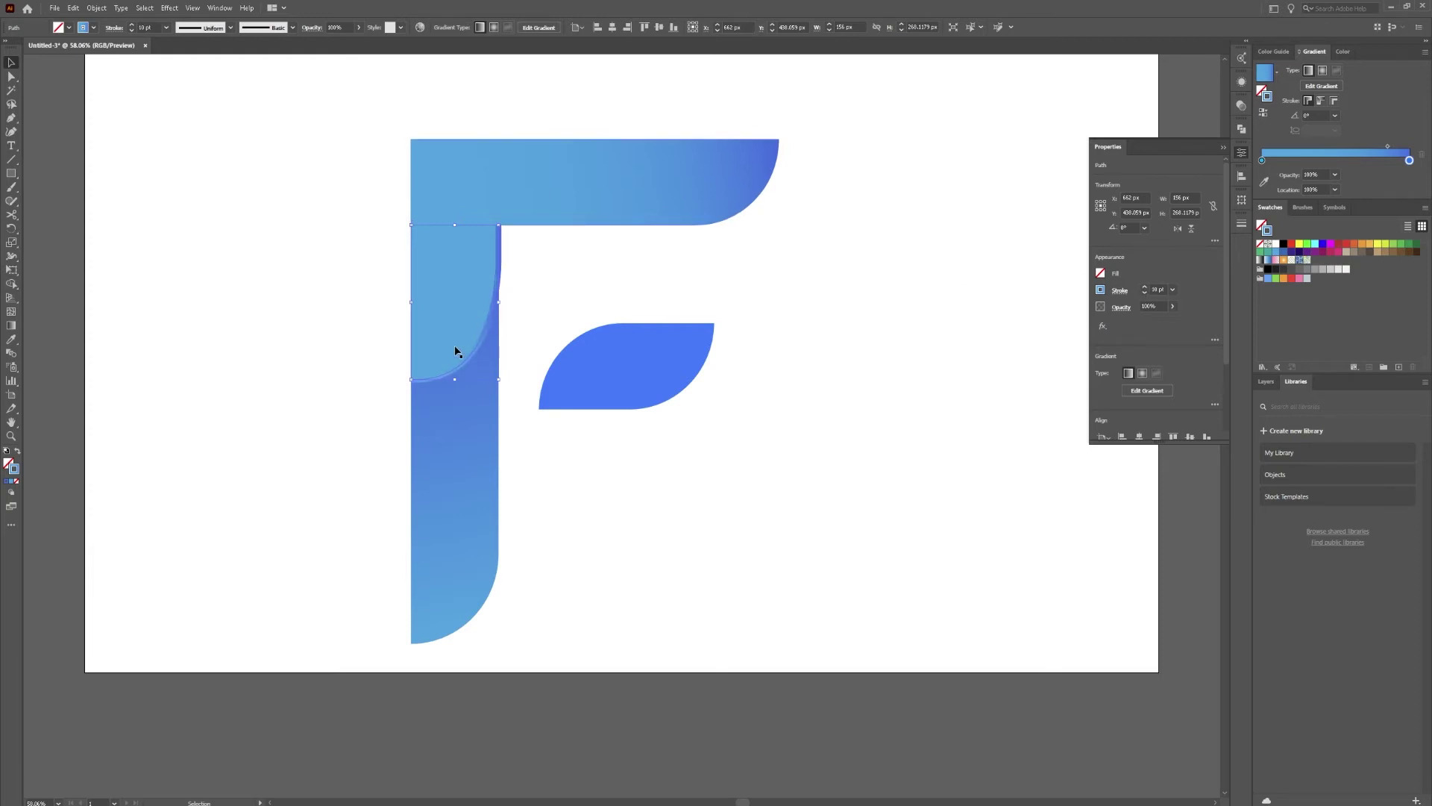
Give the dividing curve's stroke a width profile that is thick in the middle and tapers at both ends.
scroll(425, 375, up, 3)
drag(499, 442, 722, 432)
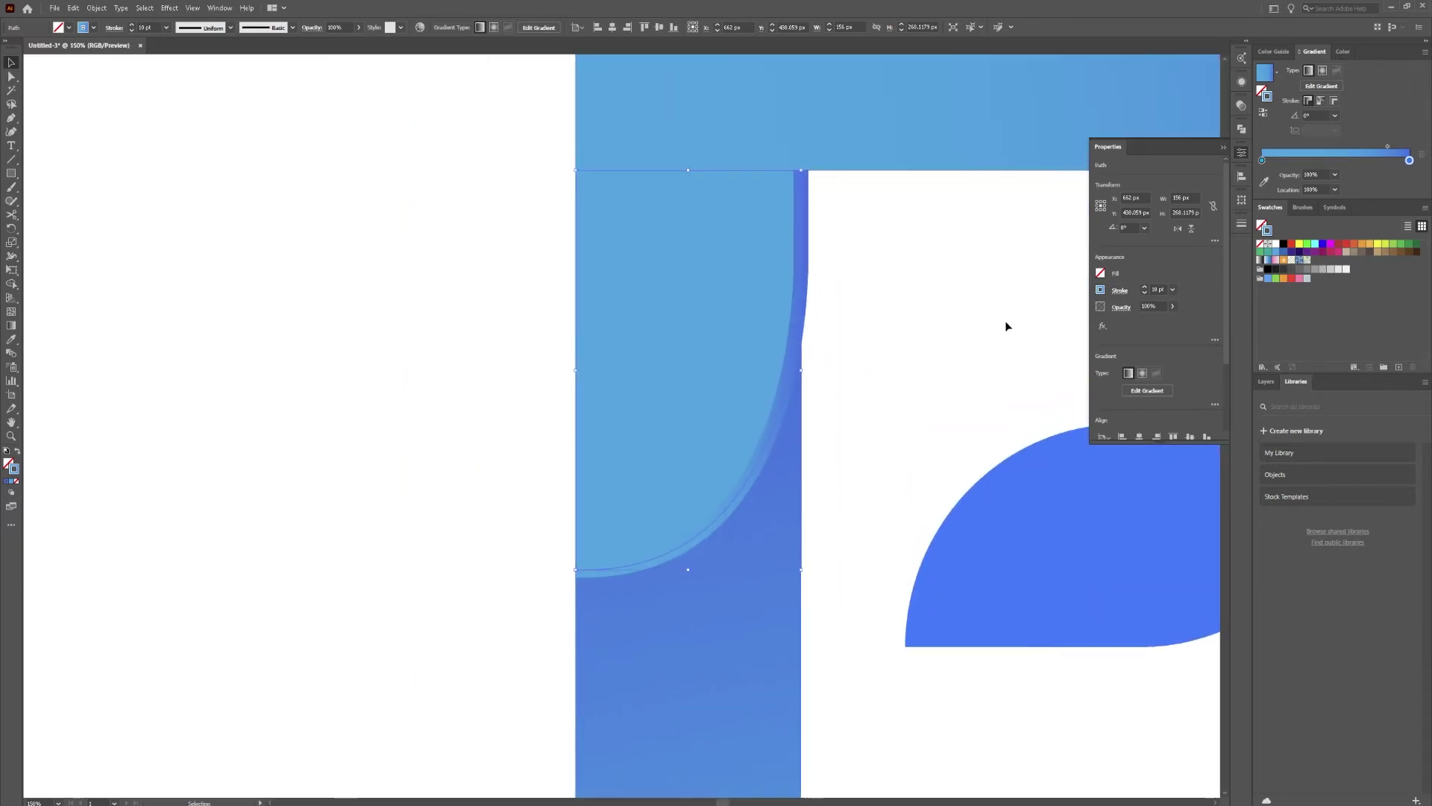
click(1120, 291)
click(1084, 468)
click(1062, 508)
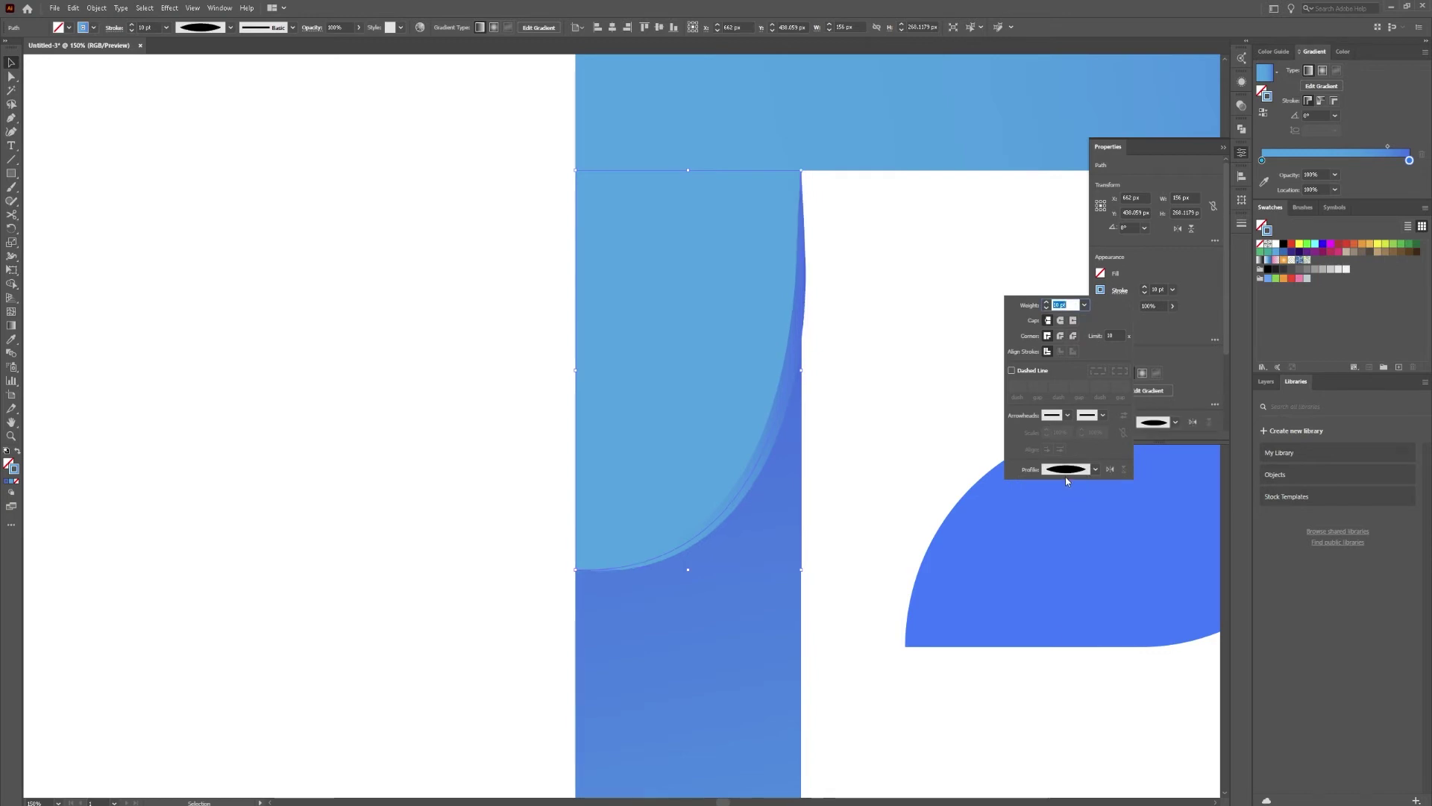
click(852, 265)
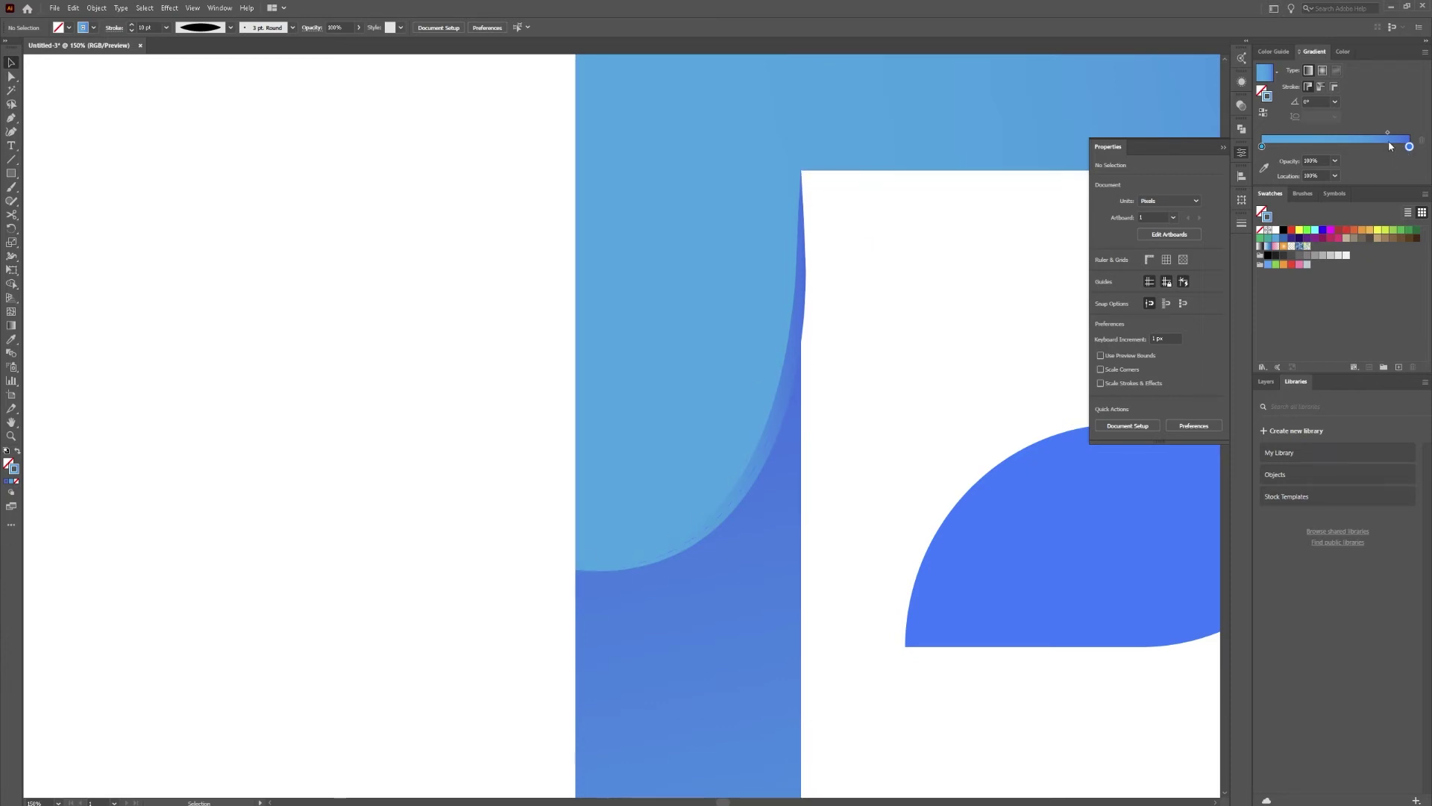
Try adding a near-white colour stop around the middle of the stroke gradient.
click(1354, 148)
drag(1345, 152, 1341, 152)
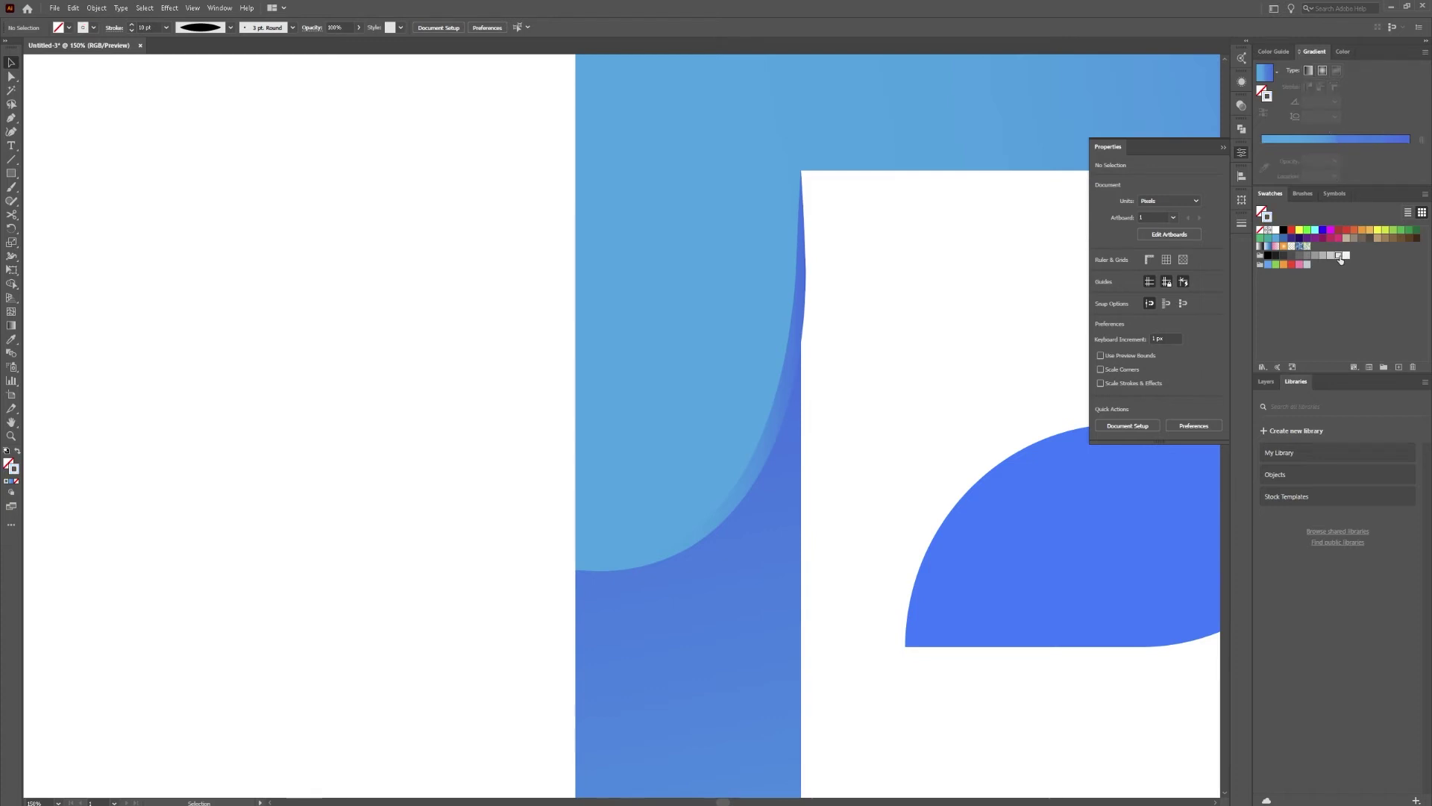
double_click(1340, 147)
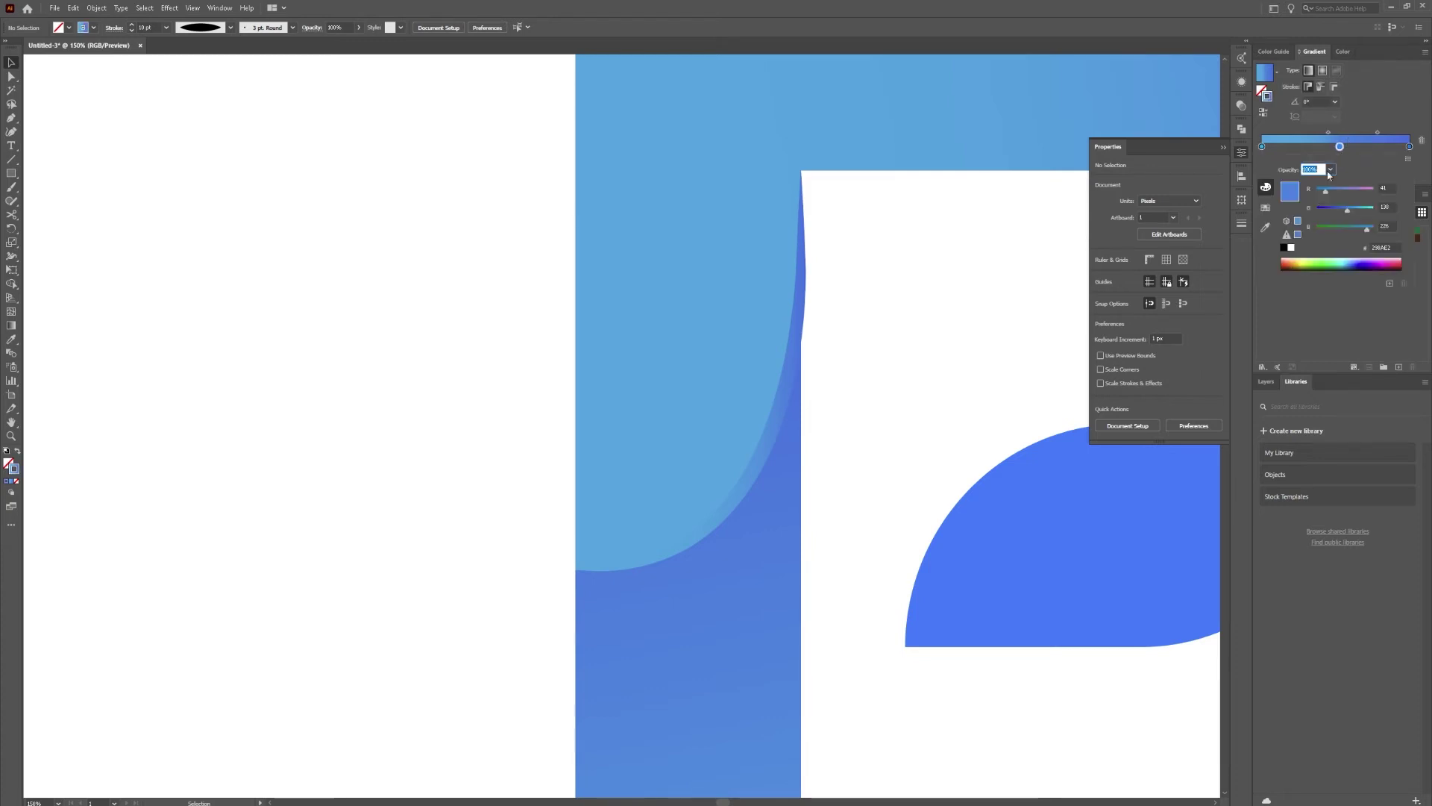
click(1291, 247)
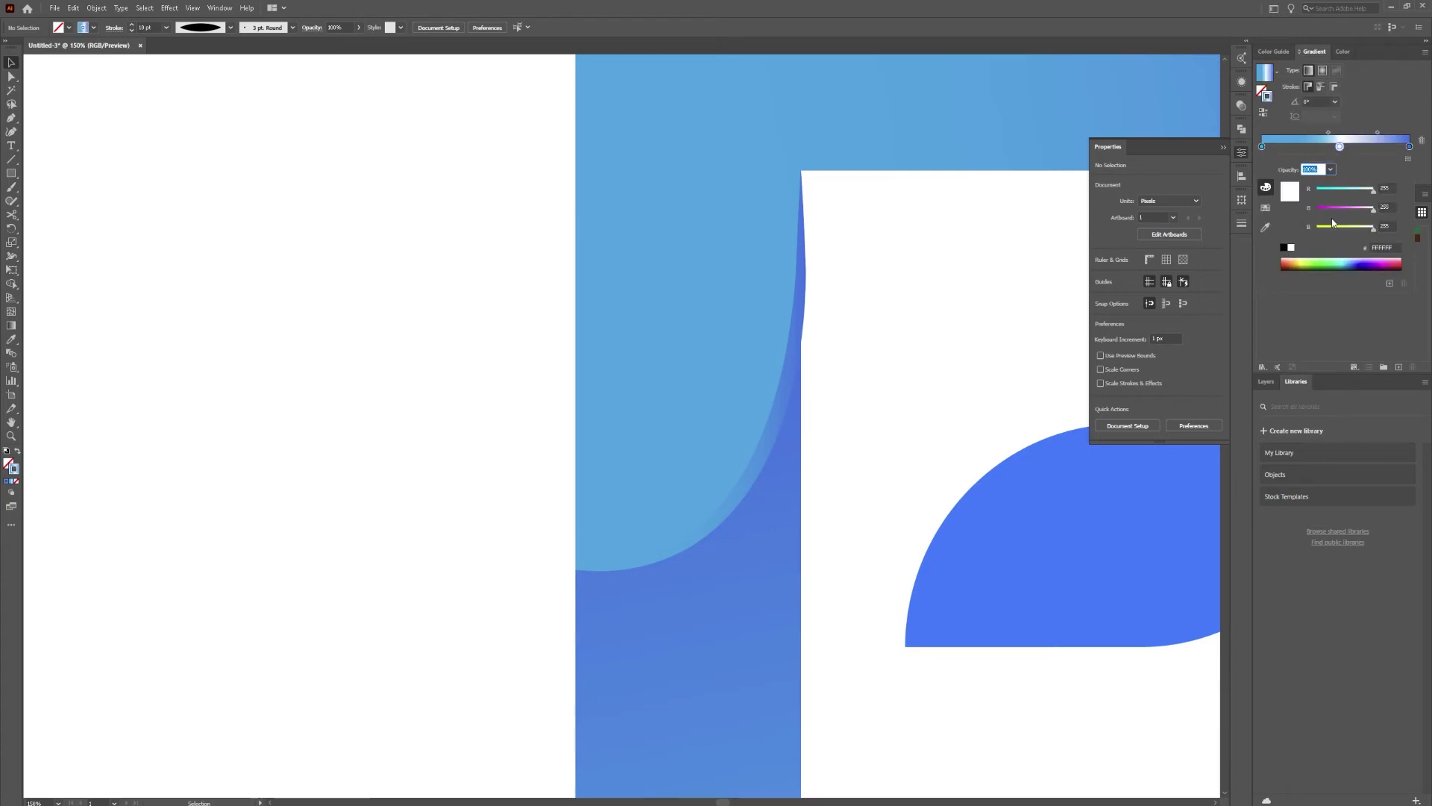
drag(1373, 191, 1363, 194)
click(1381, 157)
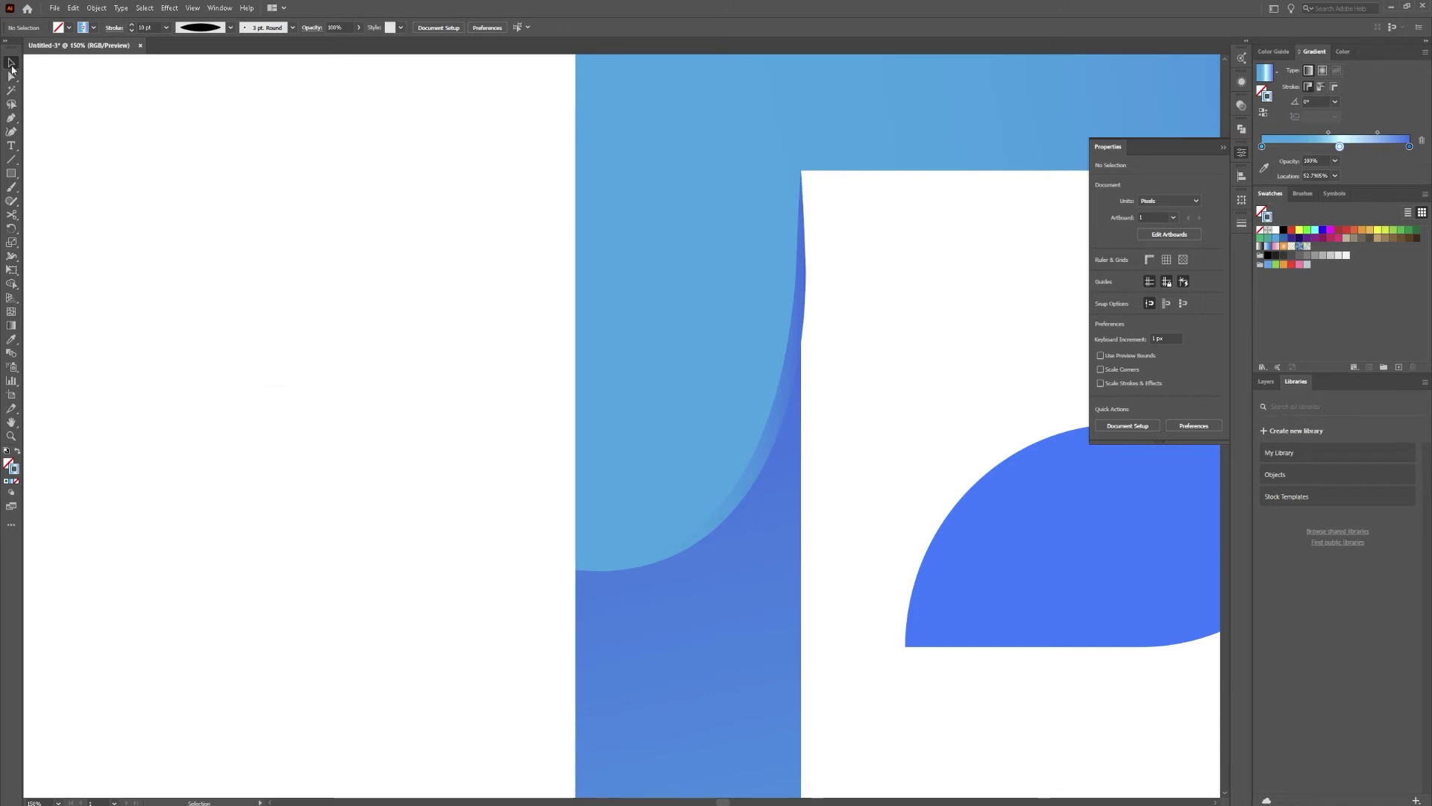
Place a white colour stop near the middle, at about 53%, of the dividing curve's stroke gradient.
click(767, 446)
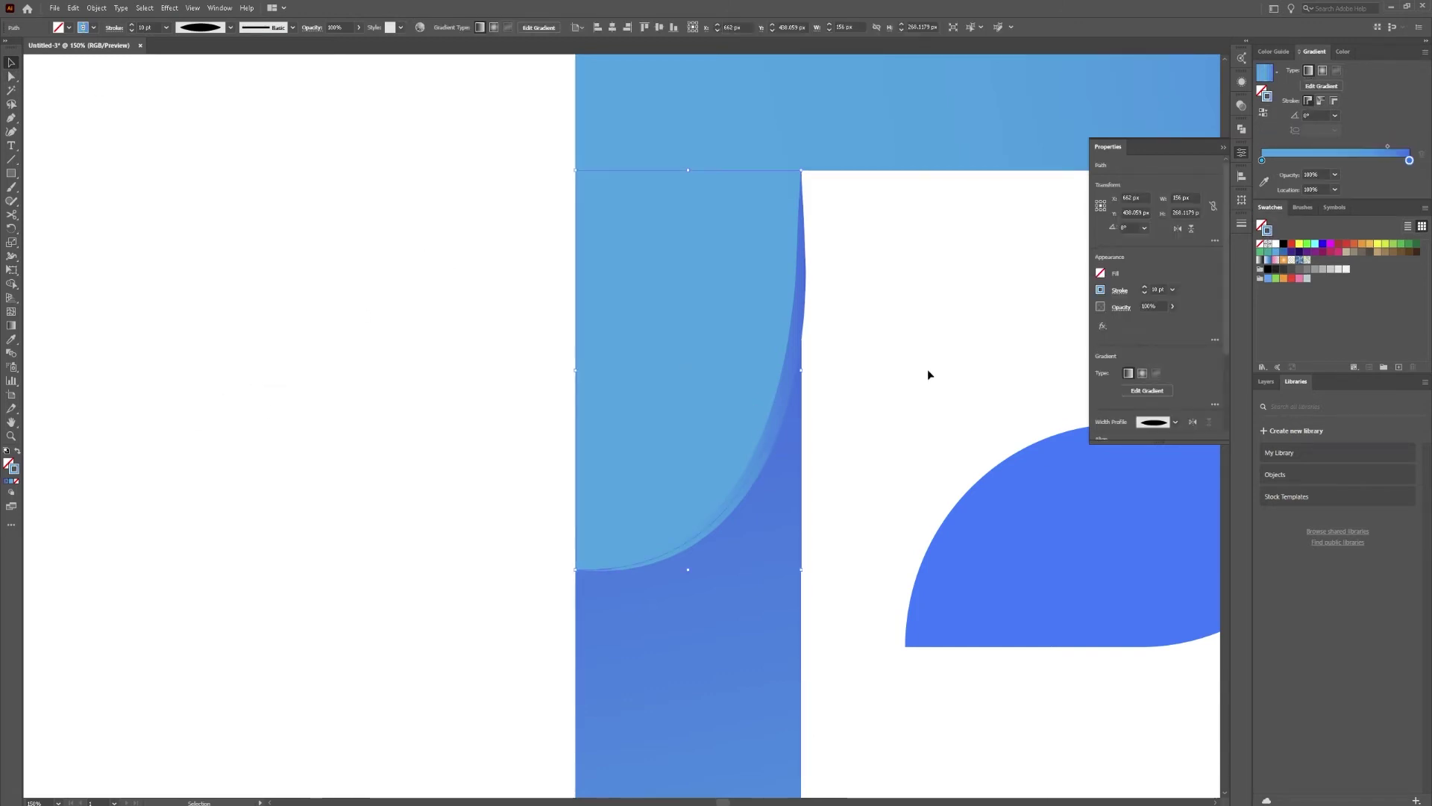
drag(1395, 162, 1343, 173)
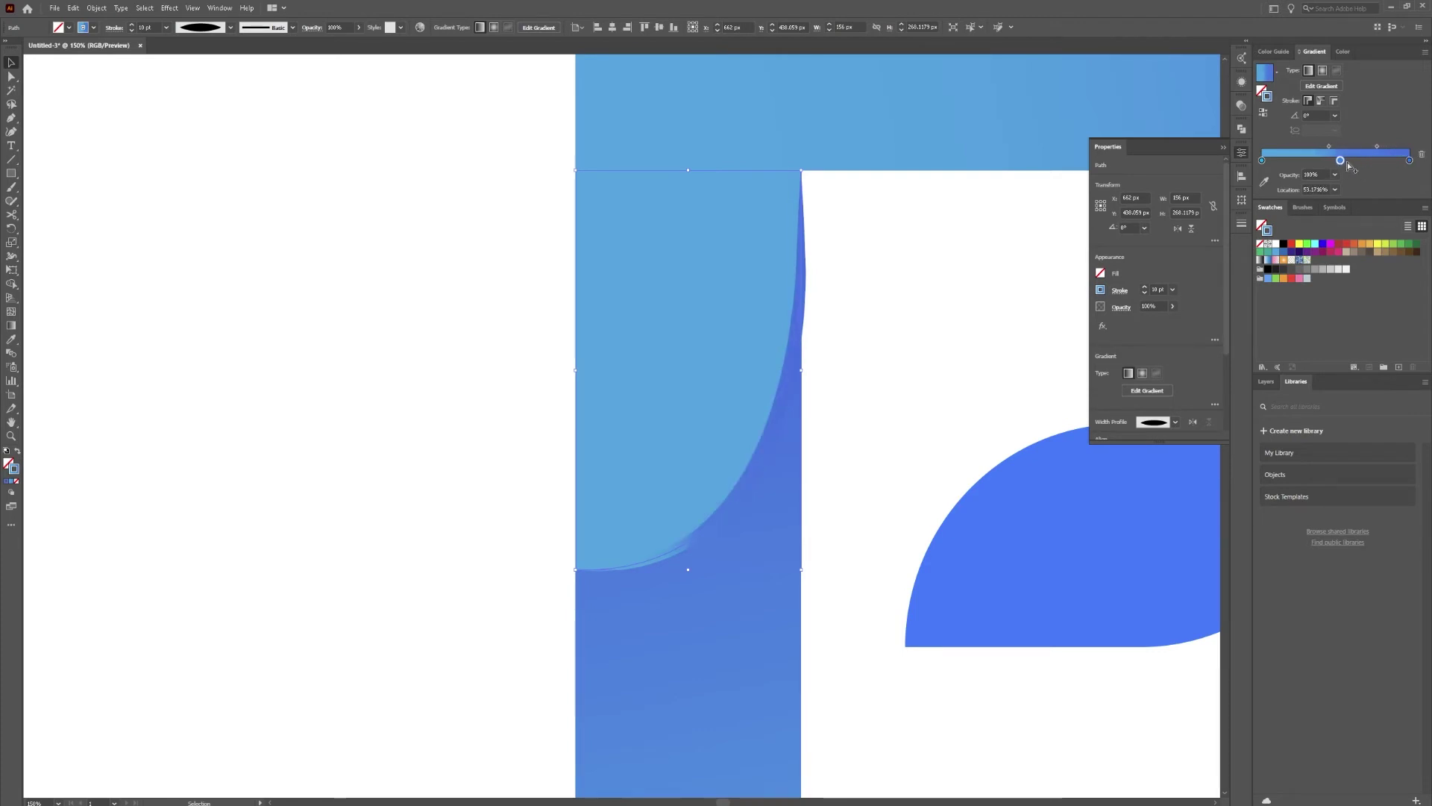
double_click(1340, 161)
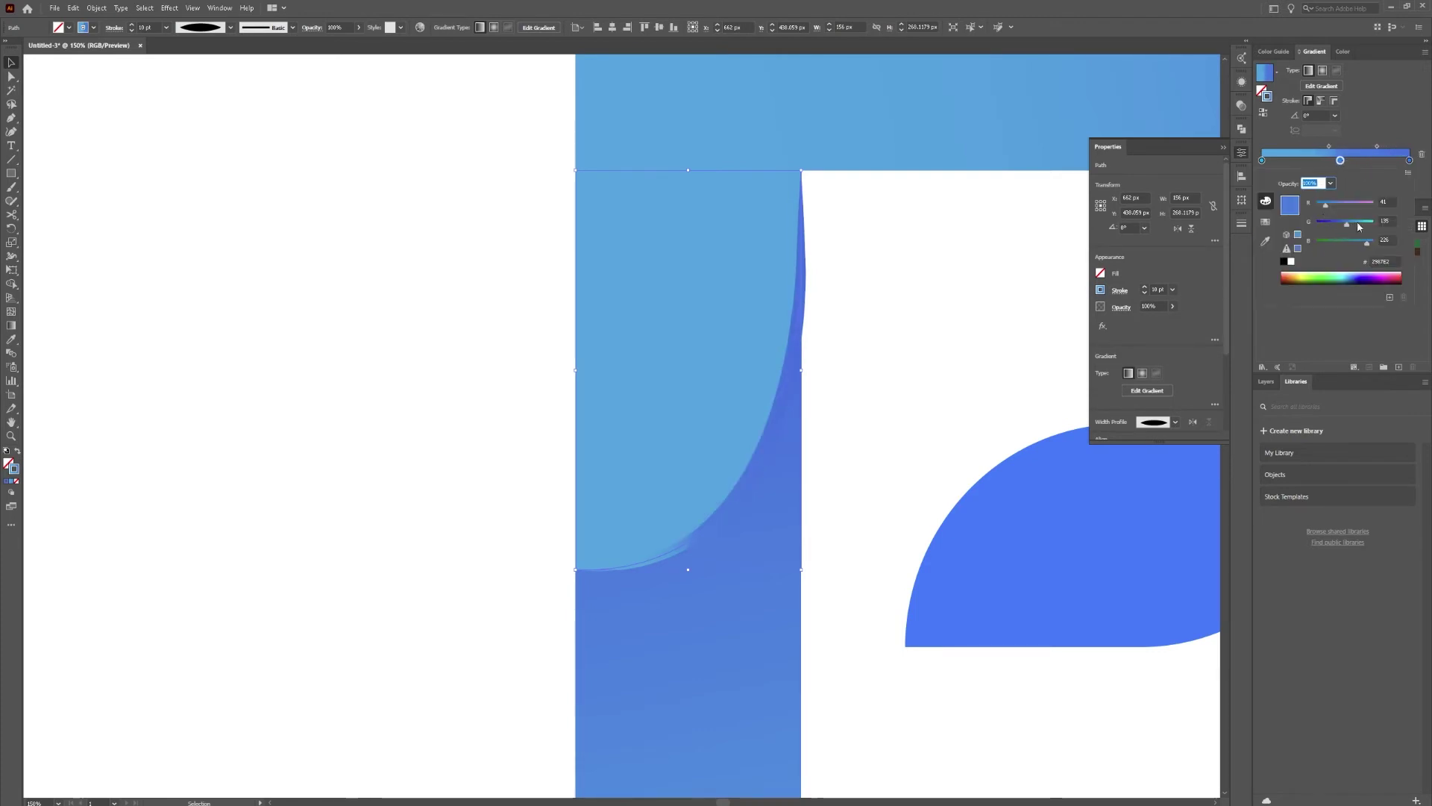
click(1291, 261)
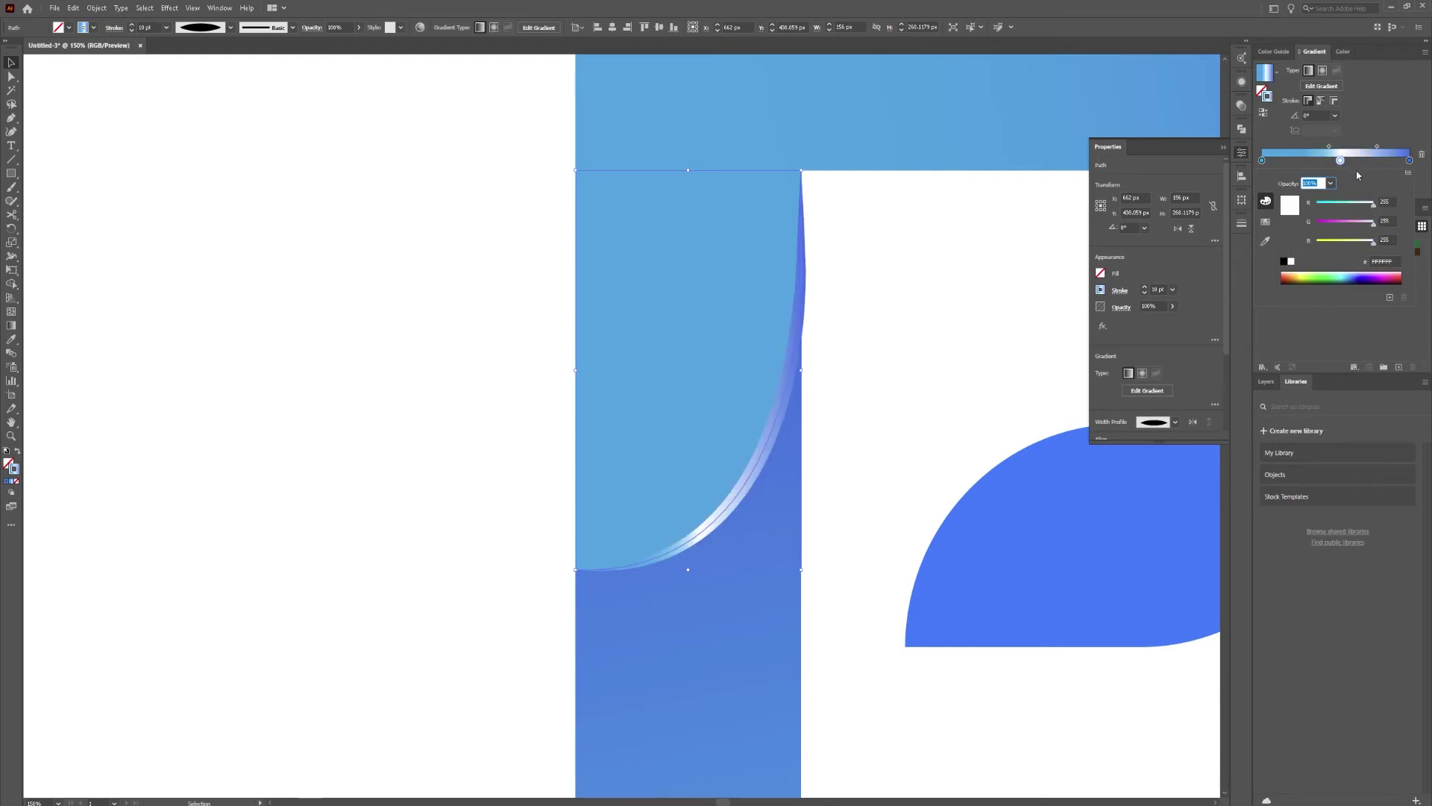
Lower the white stop's opacity to 80% and deselect the dividing curve.
click(1330, 183)
click(1345, 246)
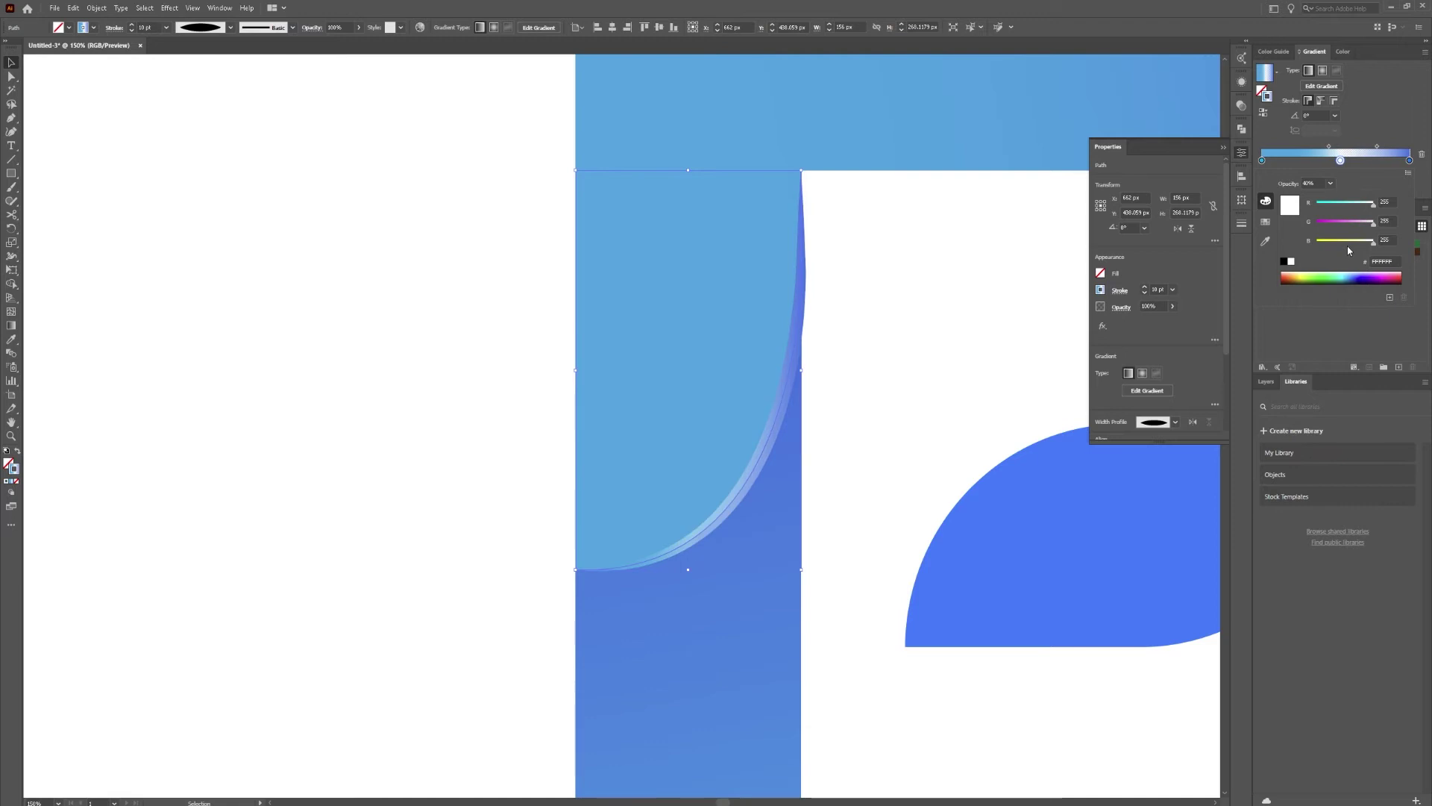
click(1330, 183)
click(1347, 297)
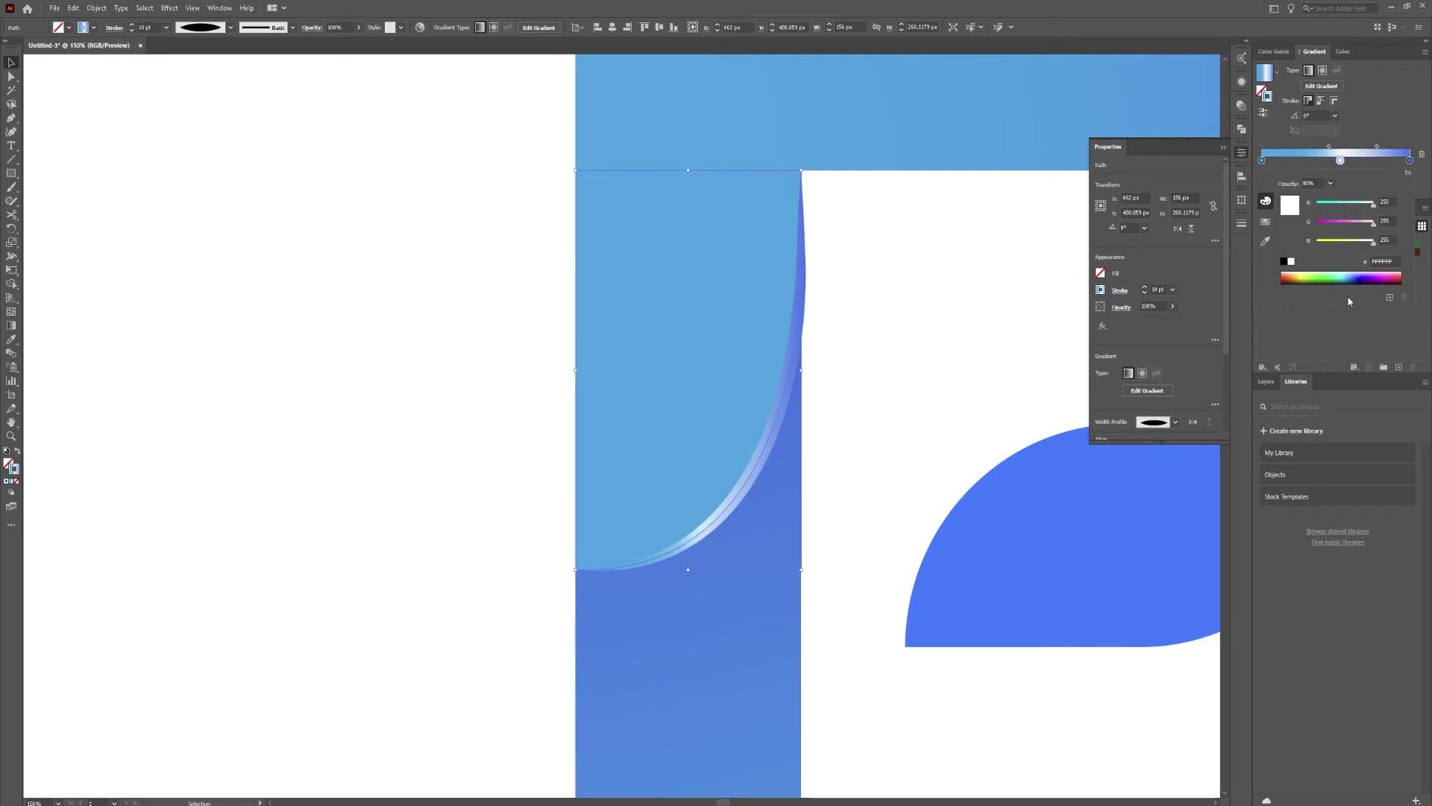
click(1385, 141)
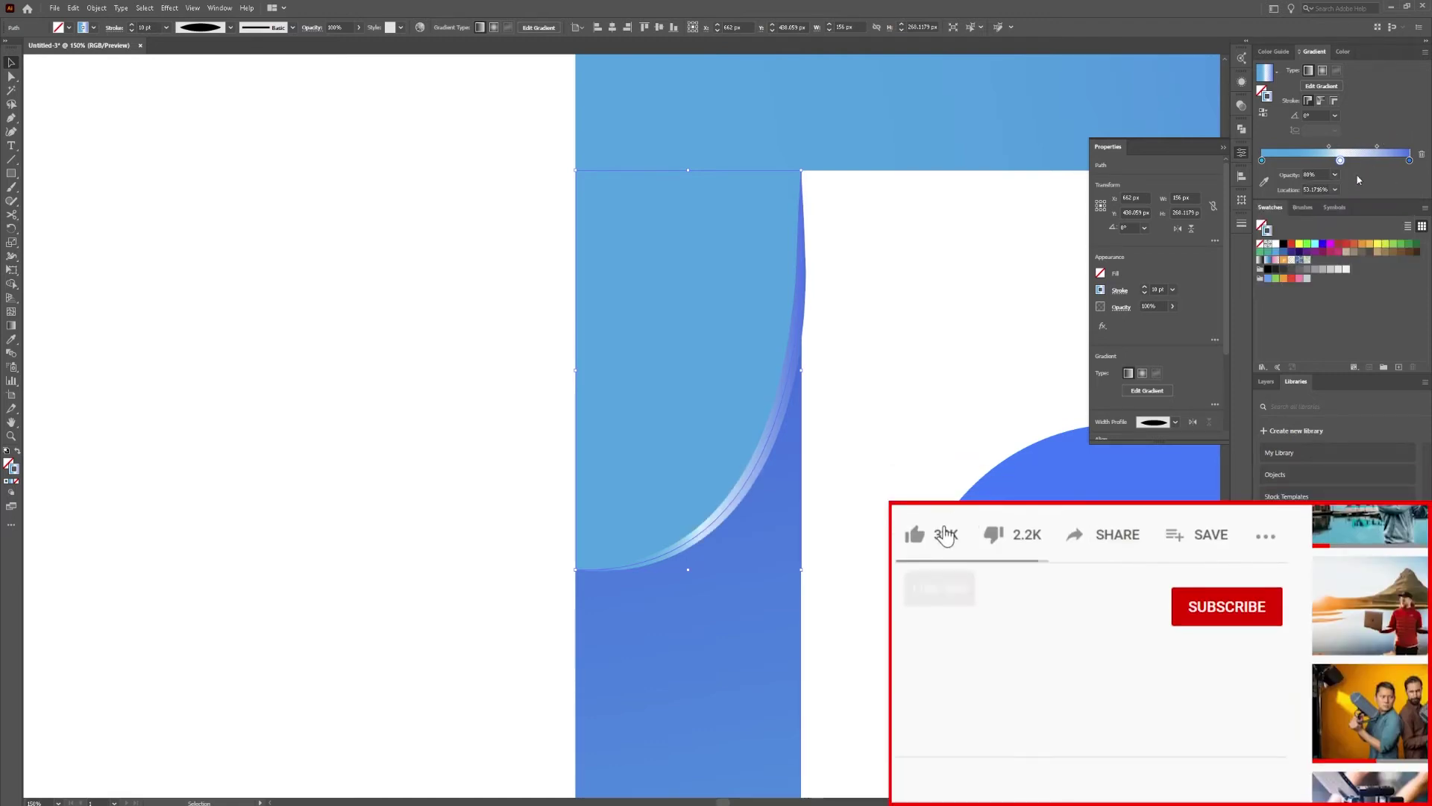
key(ctrl+0)
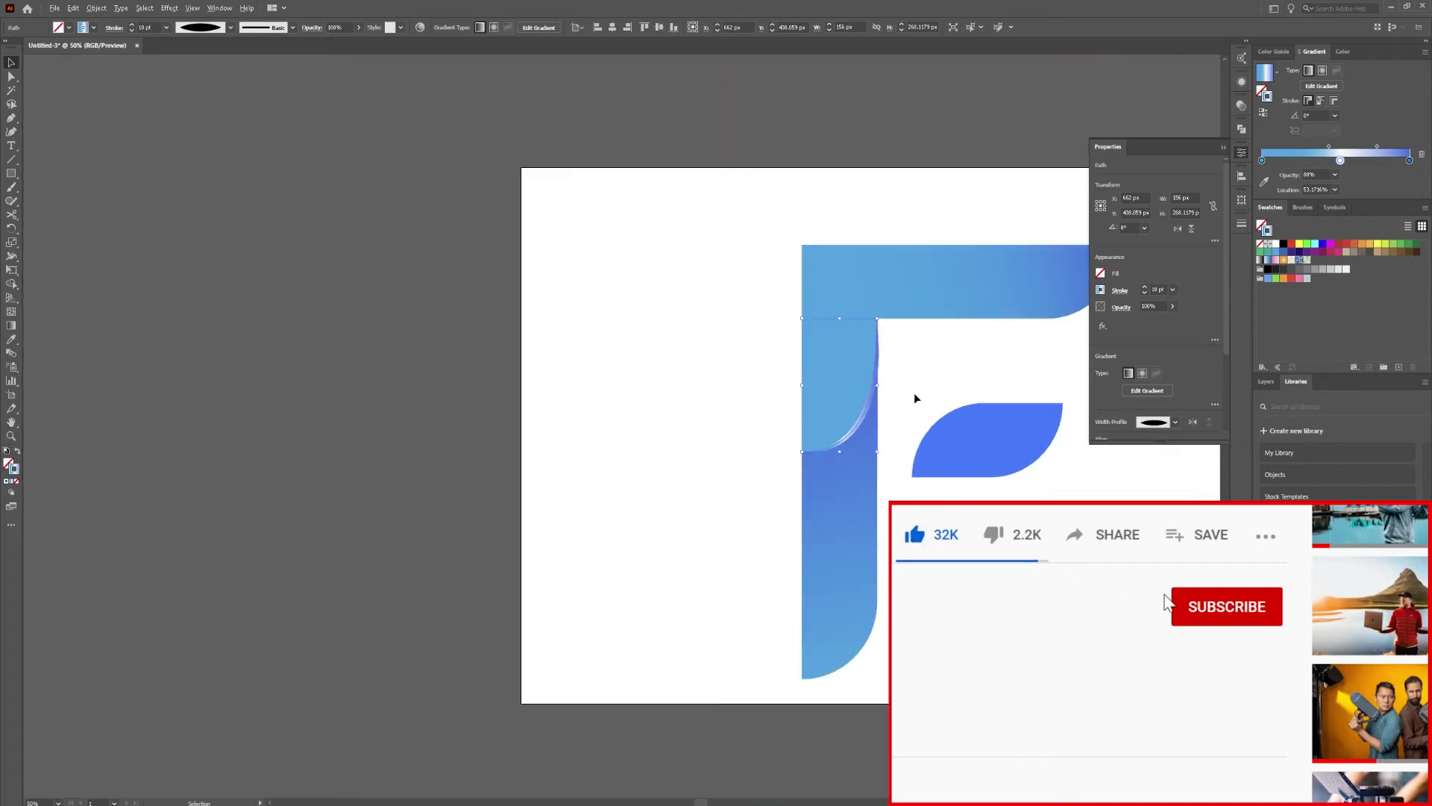
click(925, 375)
drag(869, 382, 794, 385)
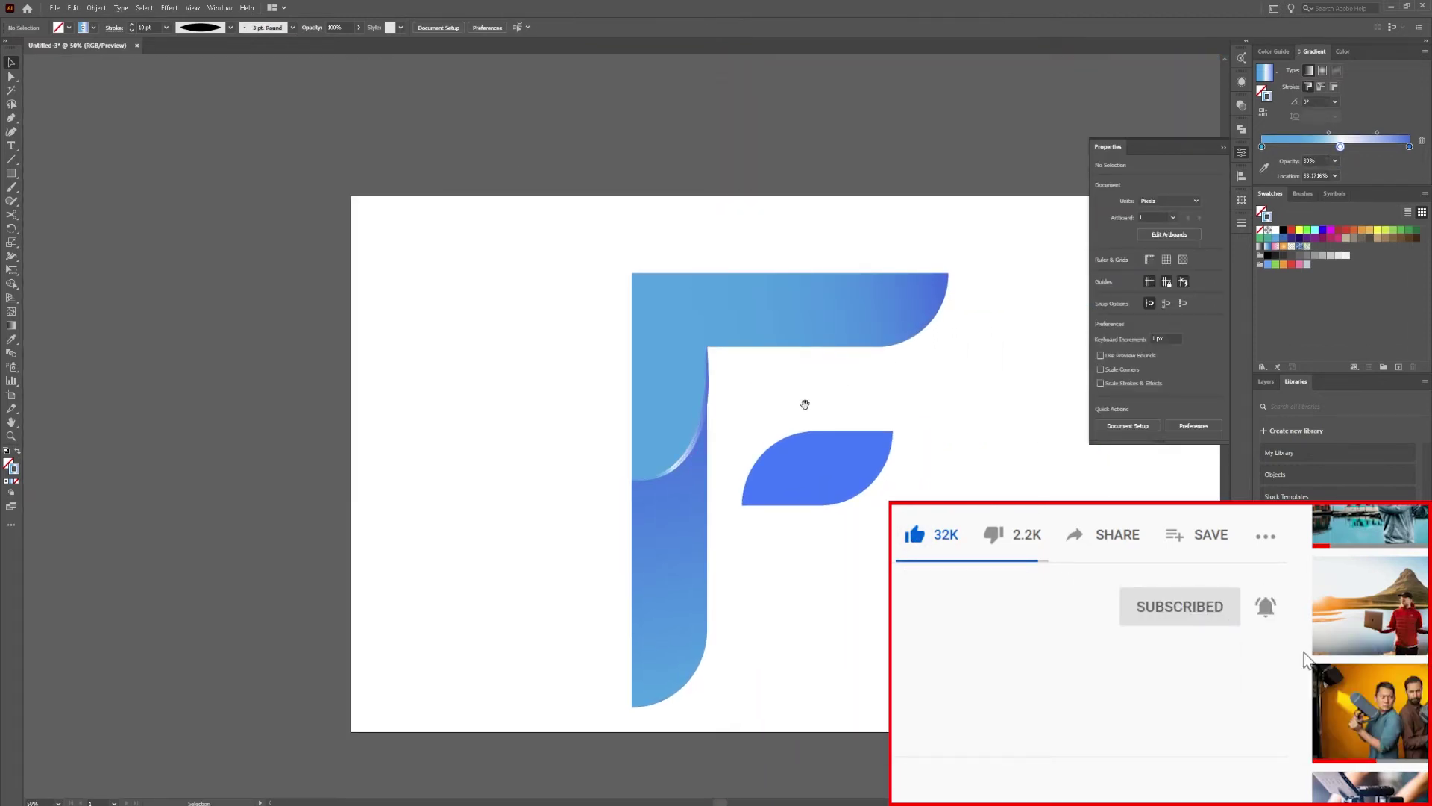
Copy the upper piece's light-to-deep blue gradient onto the leaf-shaped middle bar with the Eyedropper.
key(ctrl+0)
click(594, 455)
key(i)
click(464, 331)
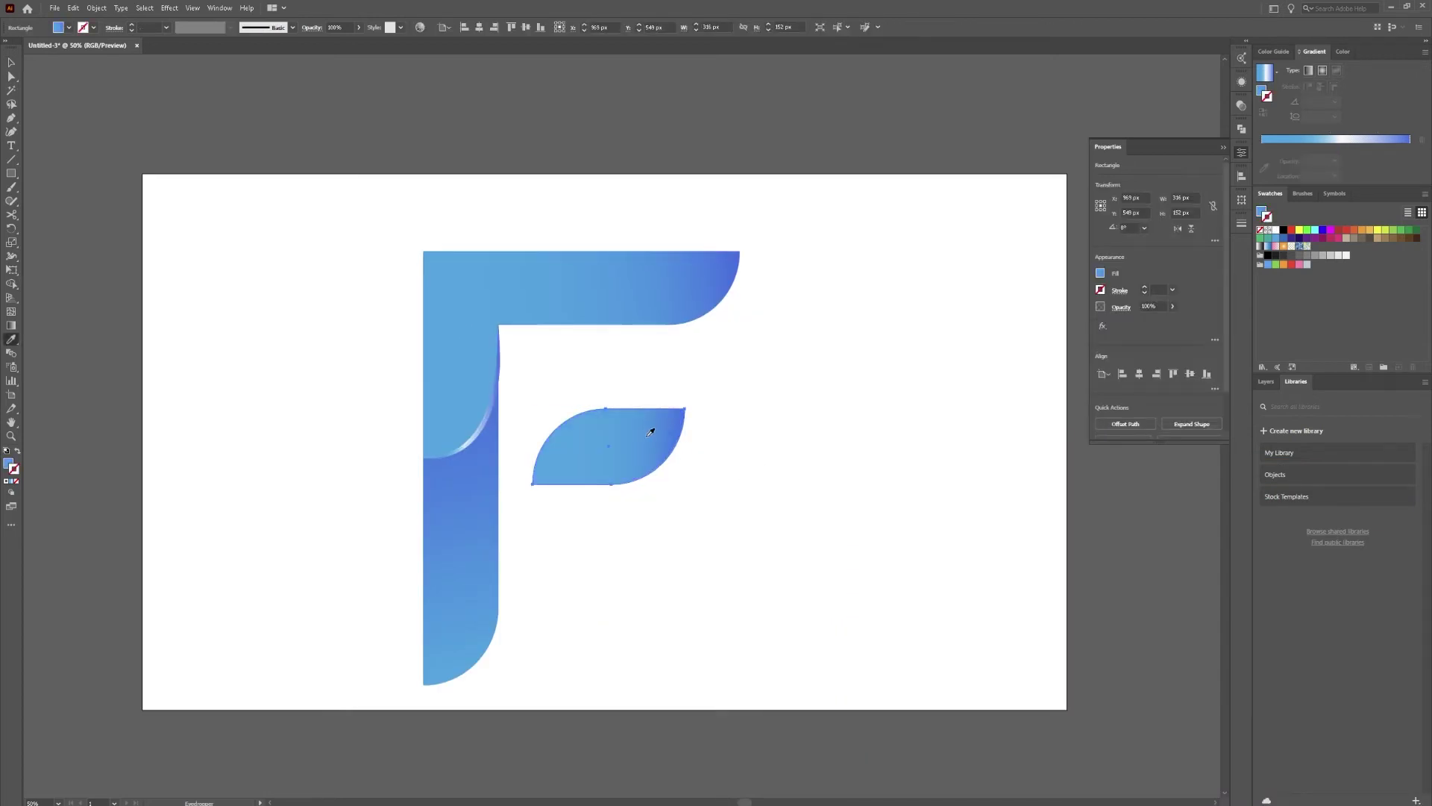
key(v)
click(561, 526)
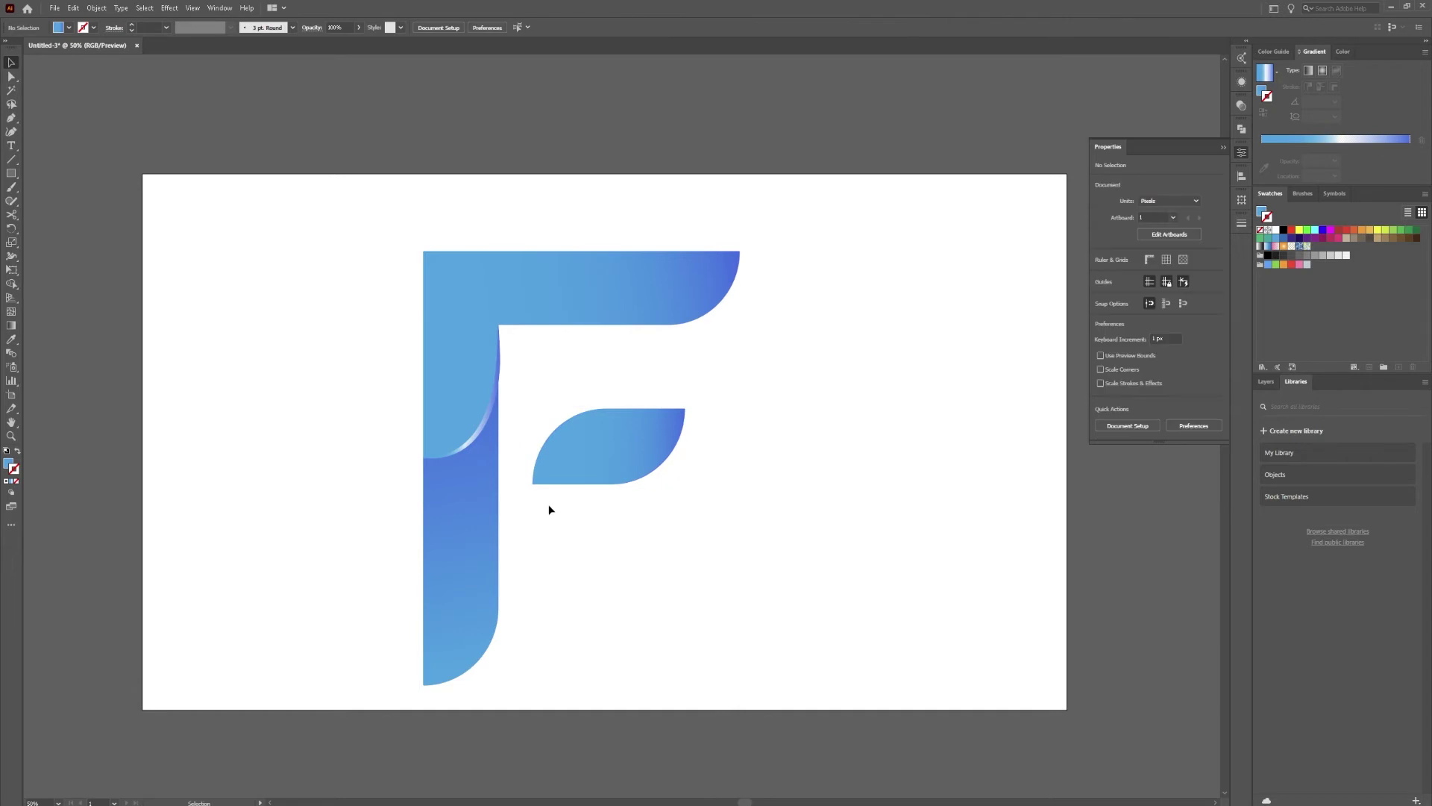
Draw a closed stair-stepped shape with the Pen tool, hanging from the leaf's lower left corner and stepping up to its lower edge.
key(p)
click(533, 409)
scroll(554, 538, up, 3)
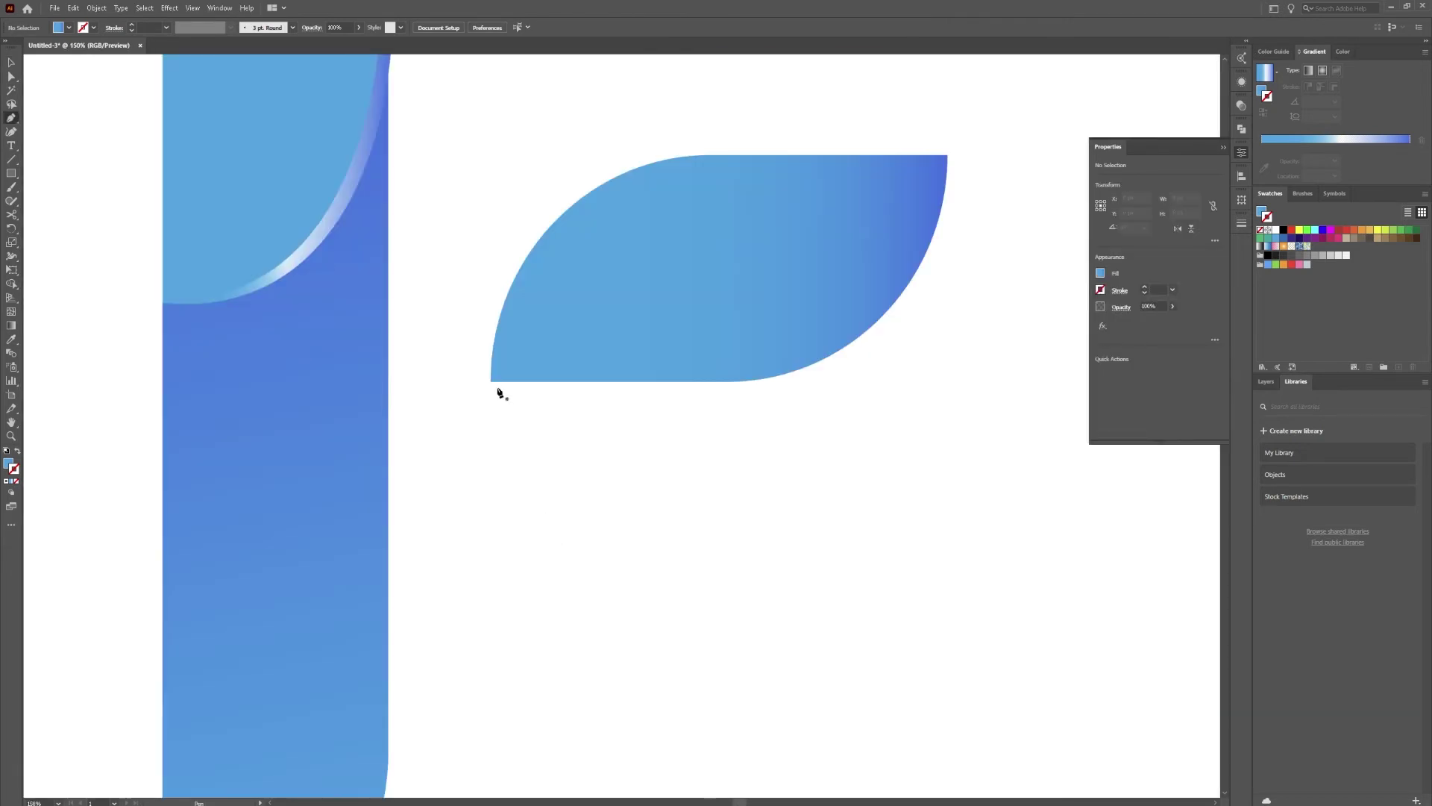
click(533, 484)
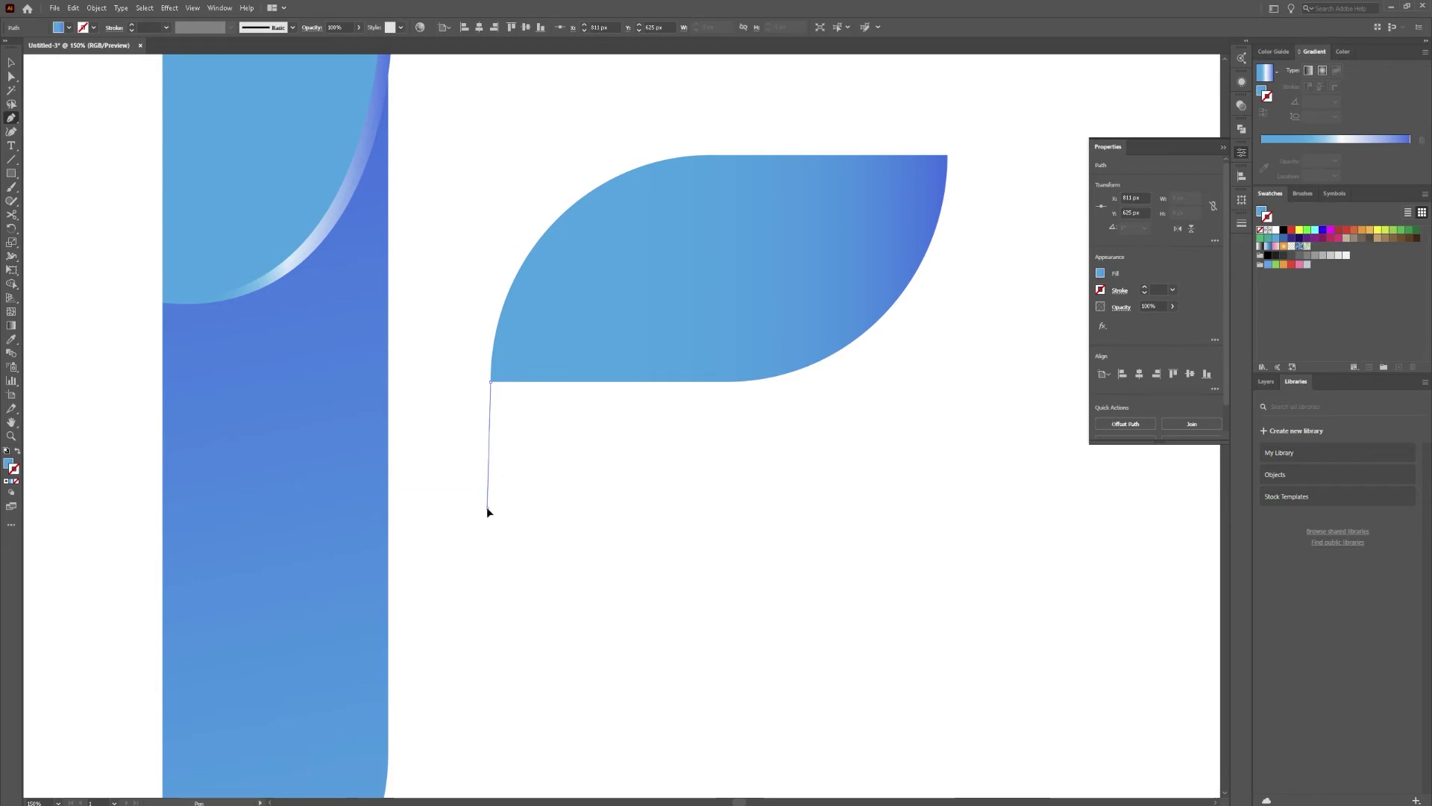
click(488, 507)
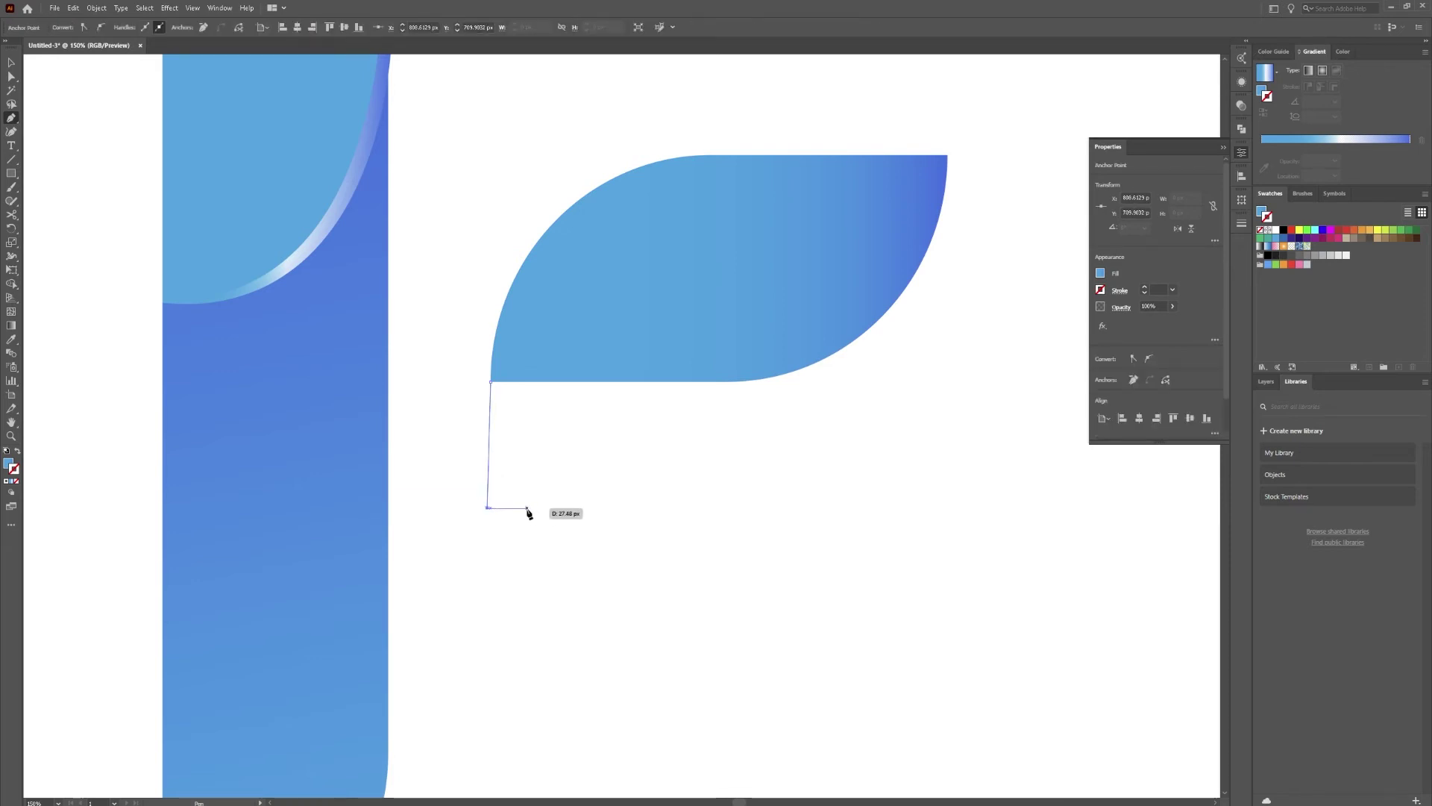
click(527, 508)
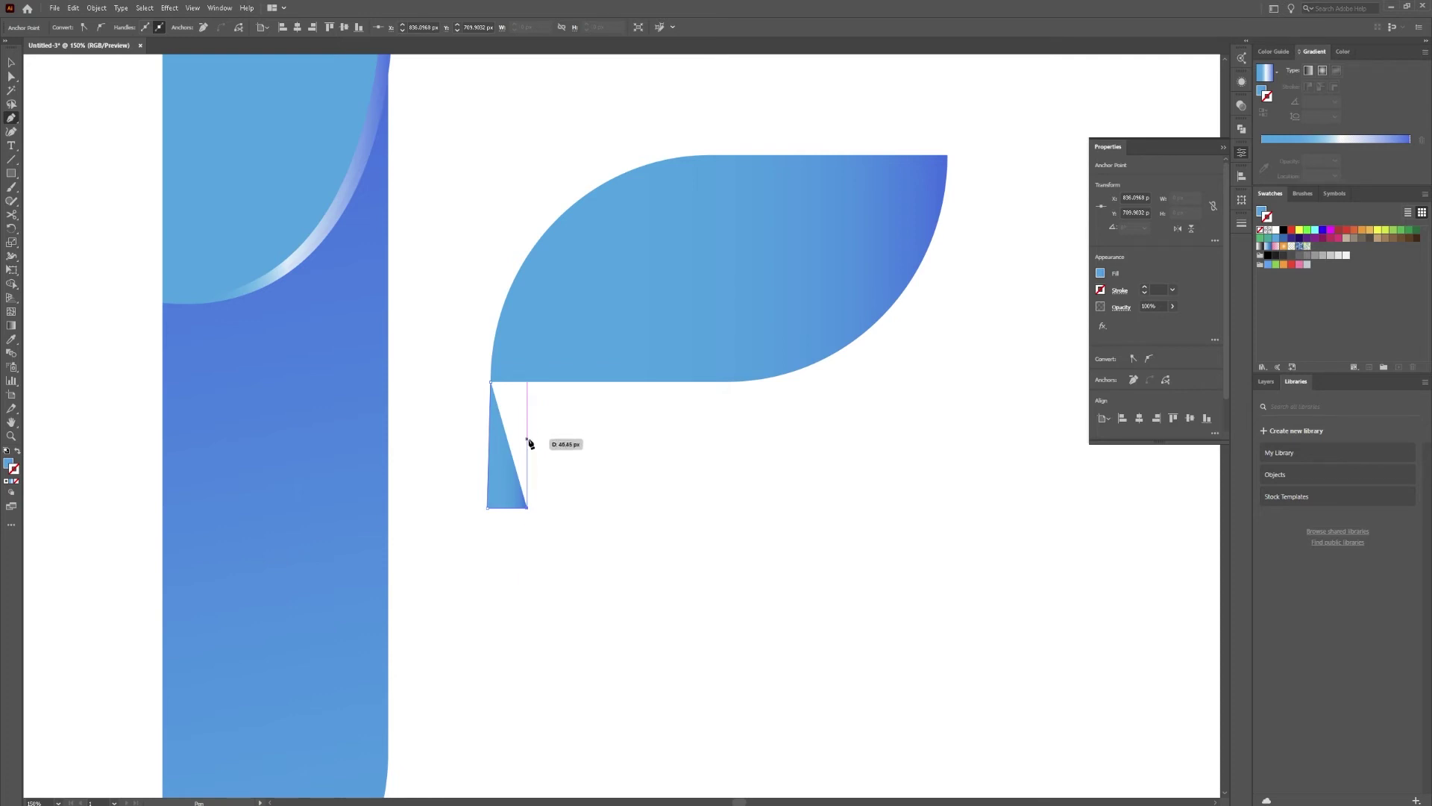
click(527, 438)
click(570, 438)
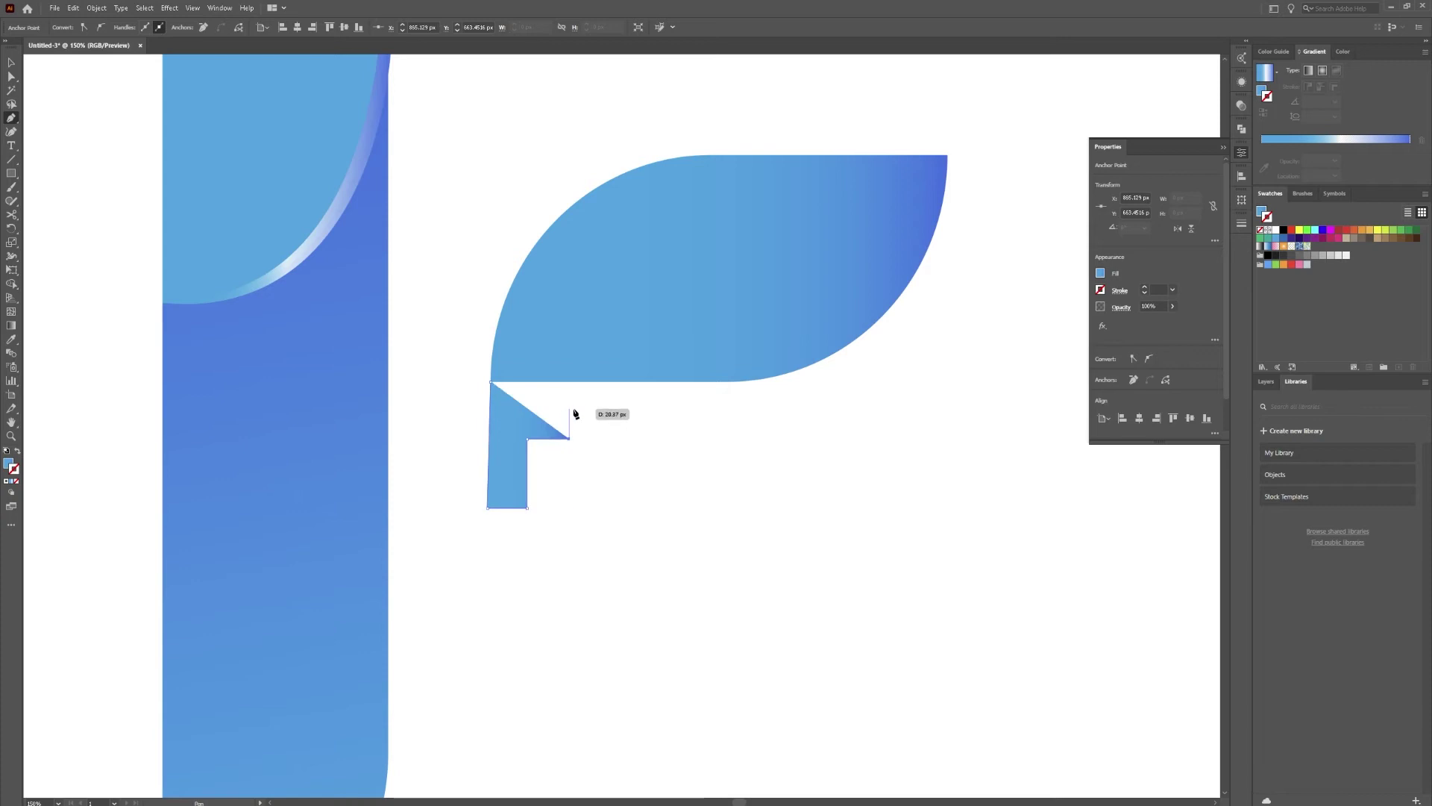
click(570, 405)
click(596, 405)
click(596, 382)
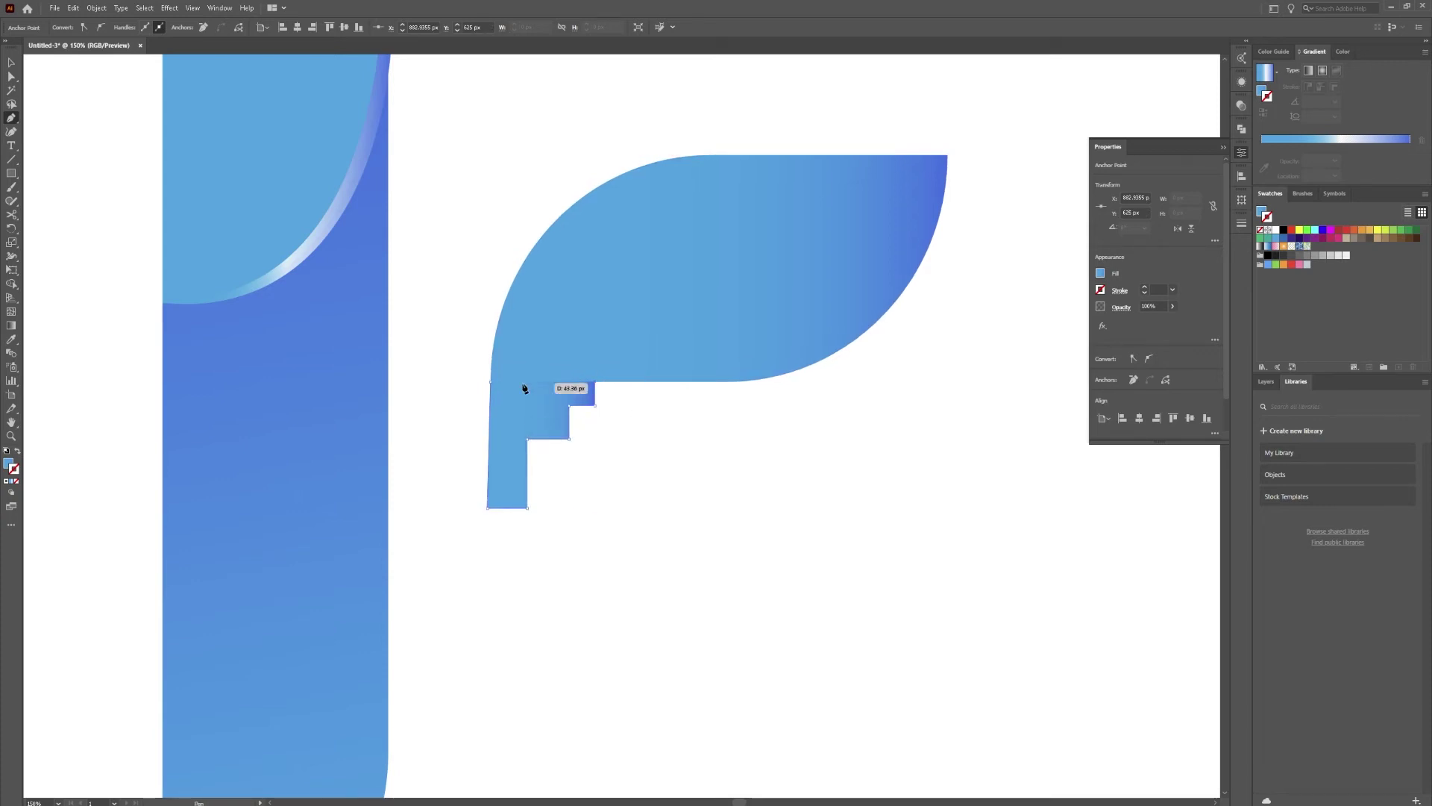
click(490, 381)
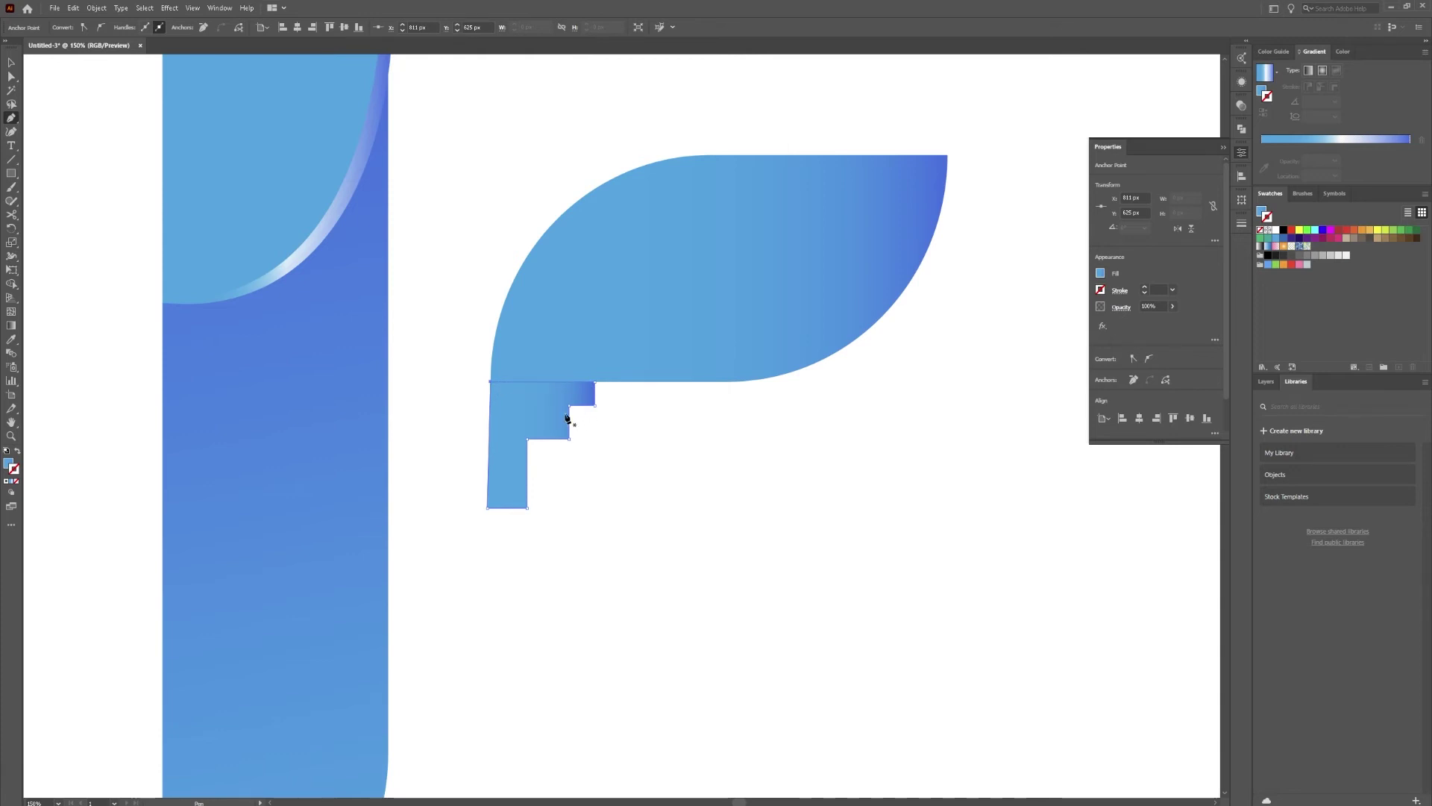
Round the outer corners of the shape's two steps and the inner corner between them.
key(a)
click(448, 361)
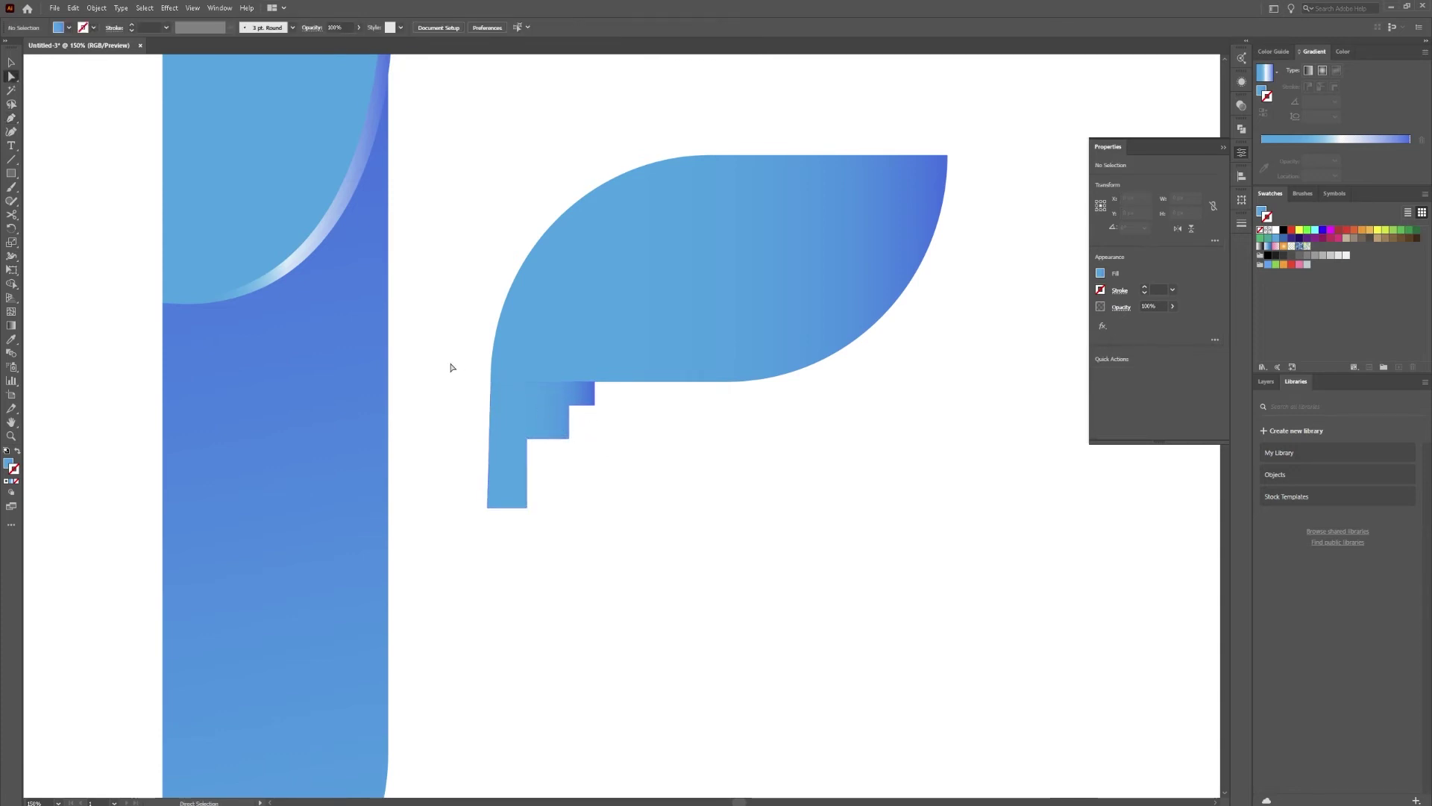
click(567, 438)
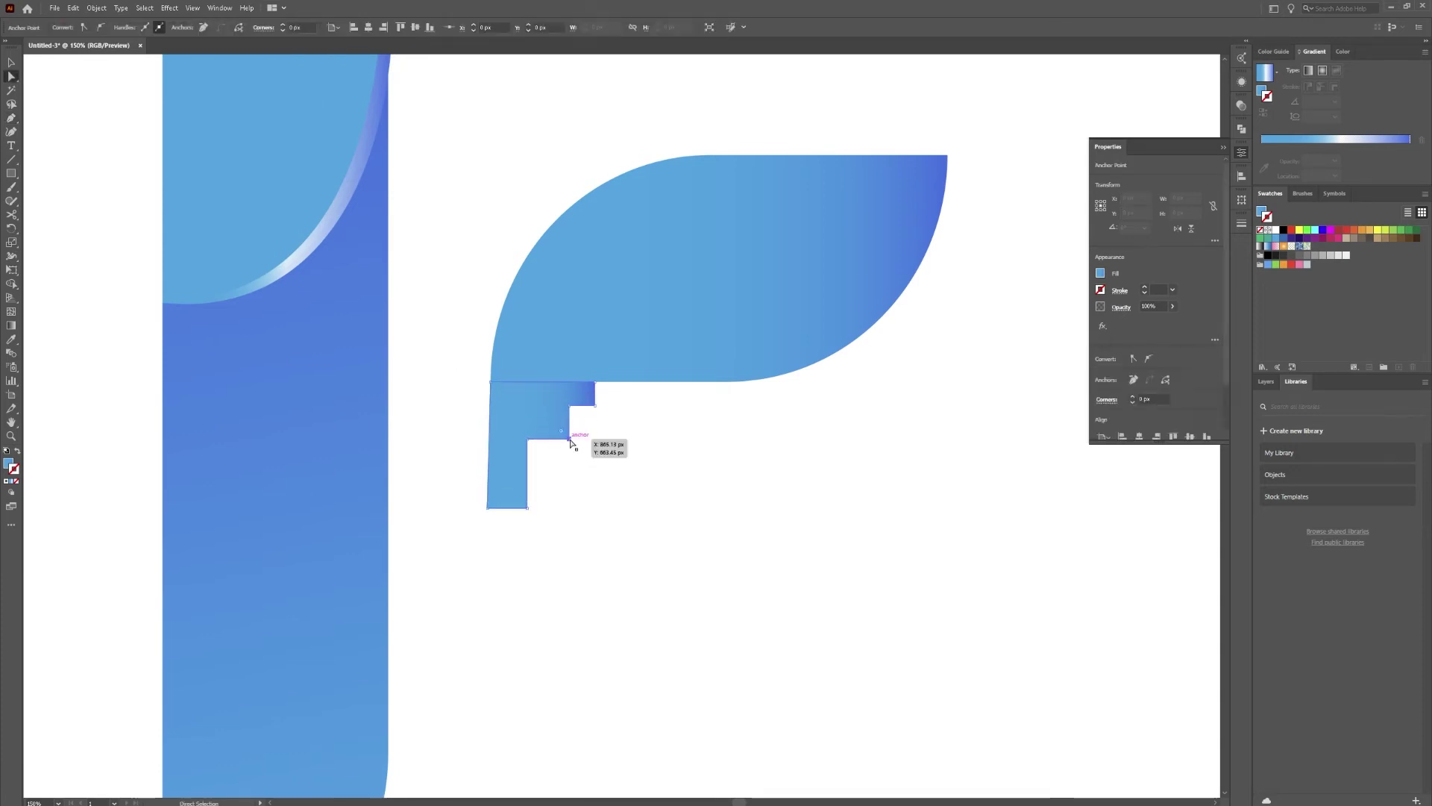
mouse_move(565, 435)
mouse_down()
mouse_move(561, 409)
mouse_move(577, 411)
mouse_up()
click(595, 407)
drag(586, 397, 618, 380)
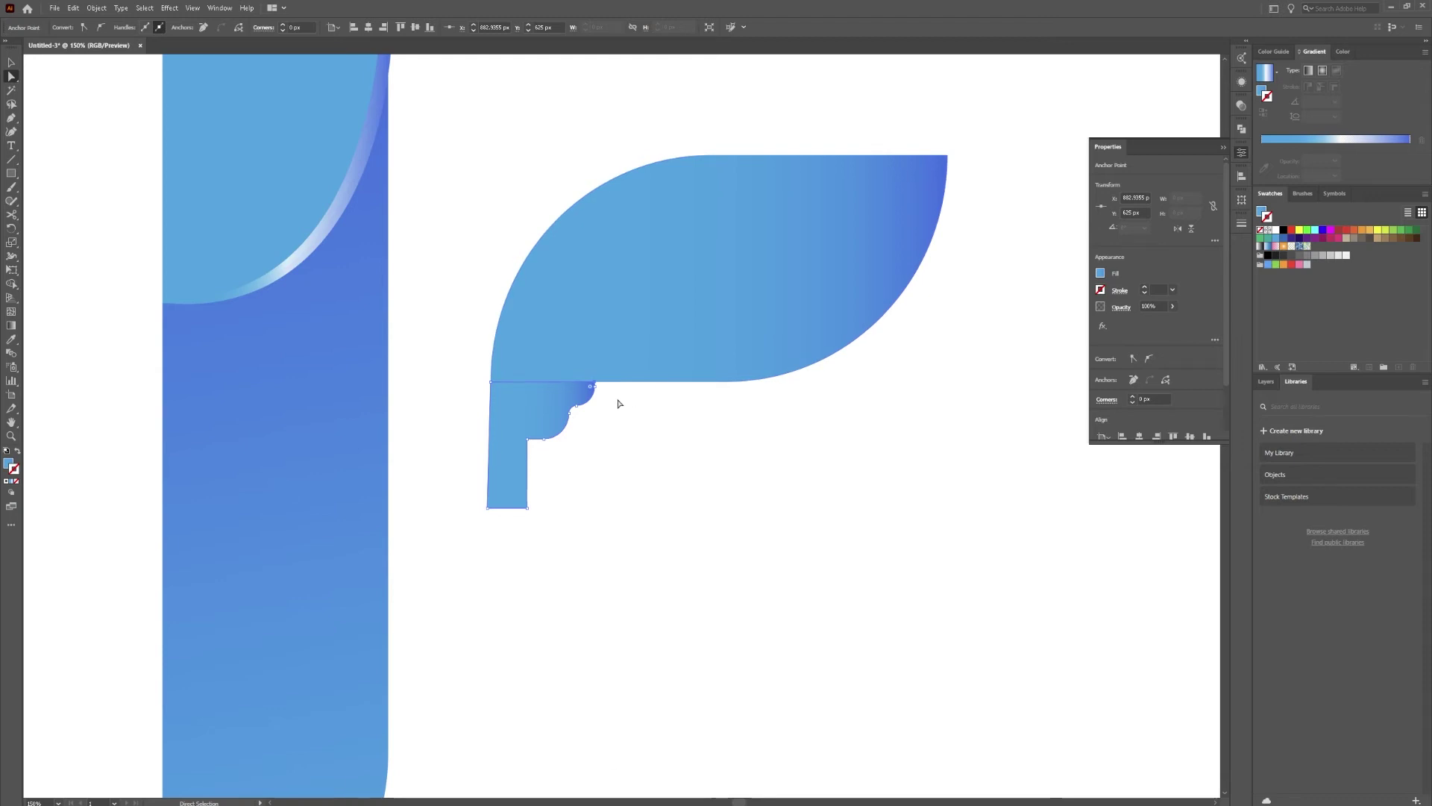
Lower the curve anchor on the topmost step's outer edge and add an anchor point above it.
scroll(612, 390, up, 3)
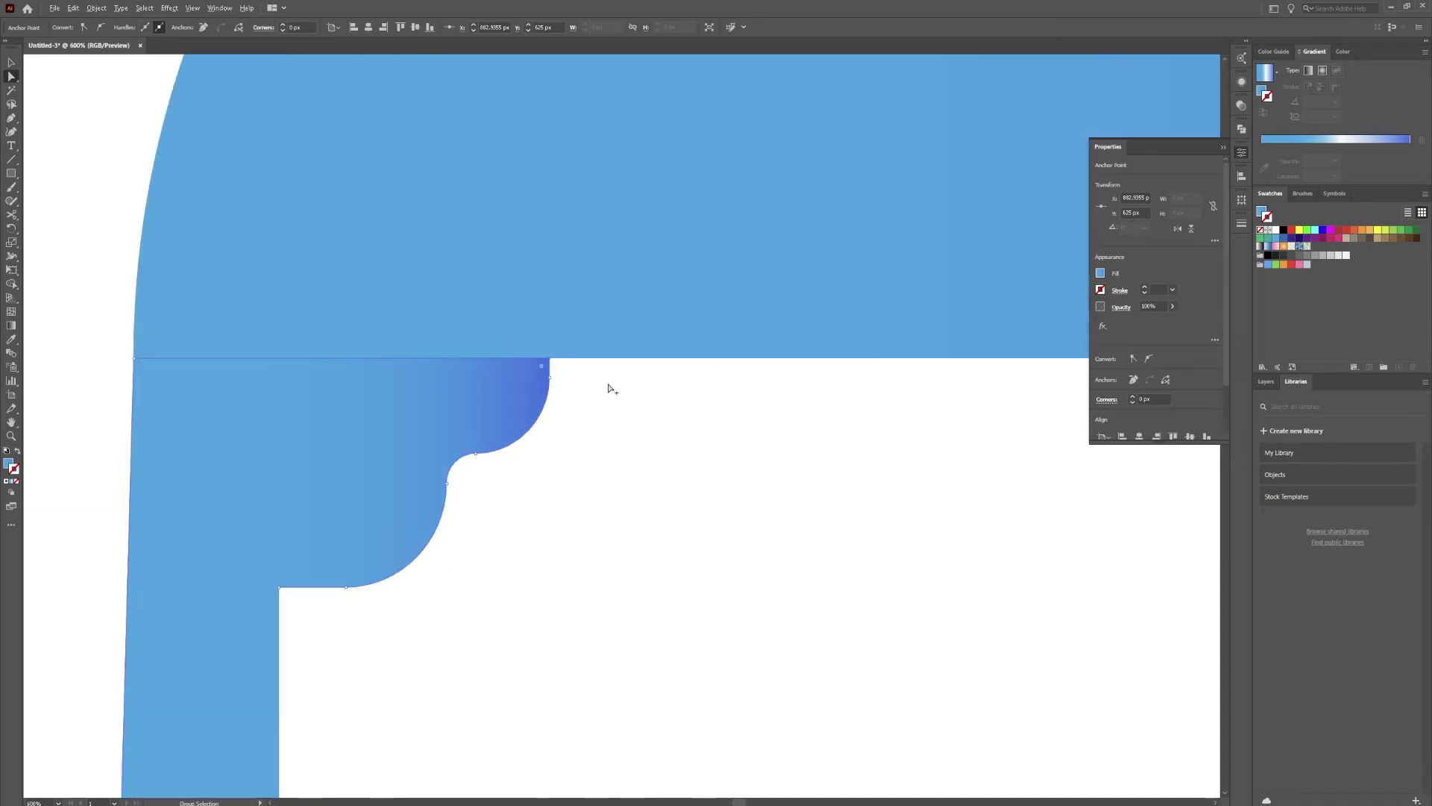
drag(555, 385, 552, 395)
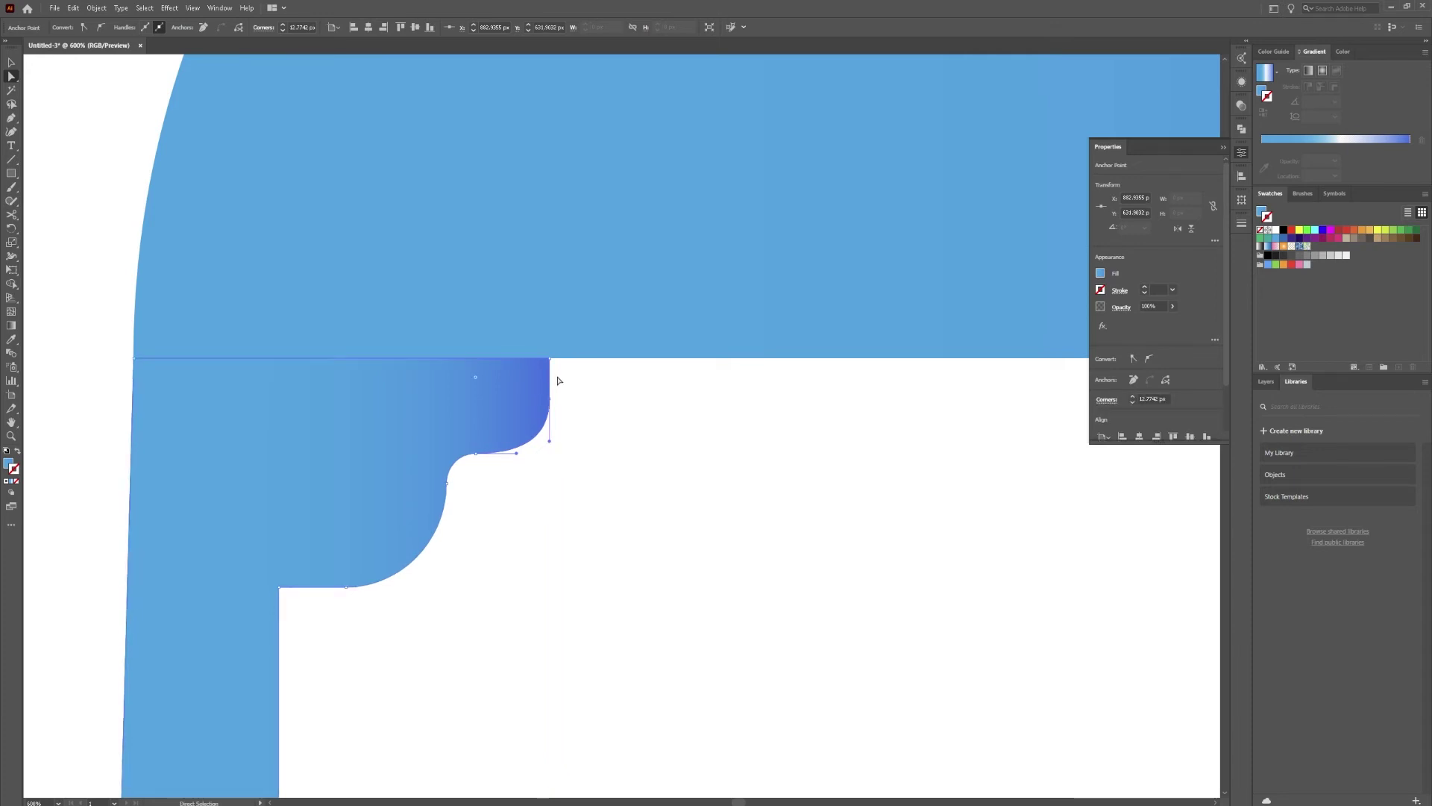
key(p)
click(19, 124)
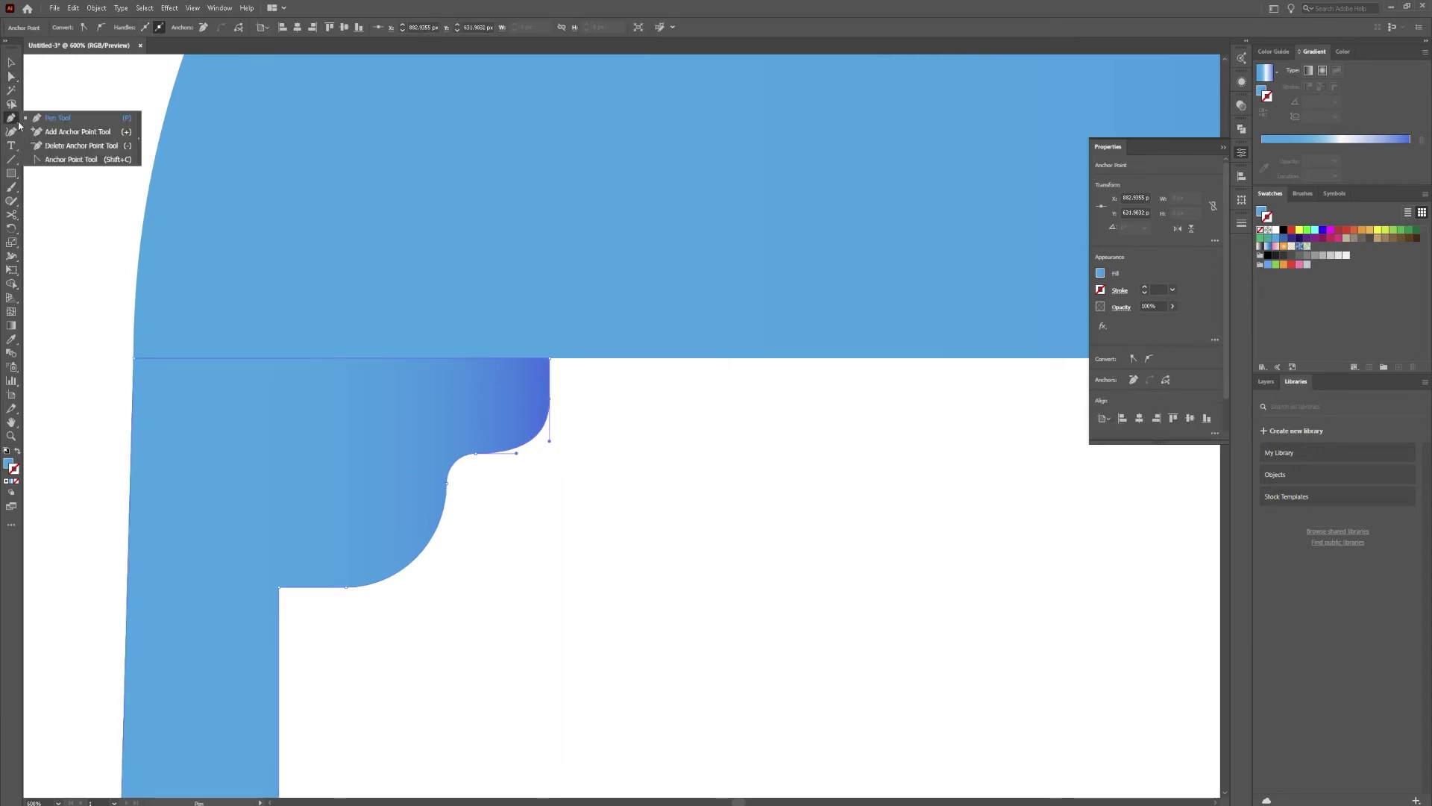
click(65, 133)
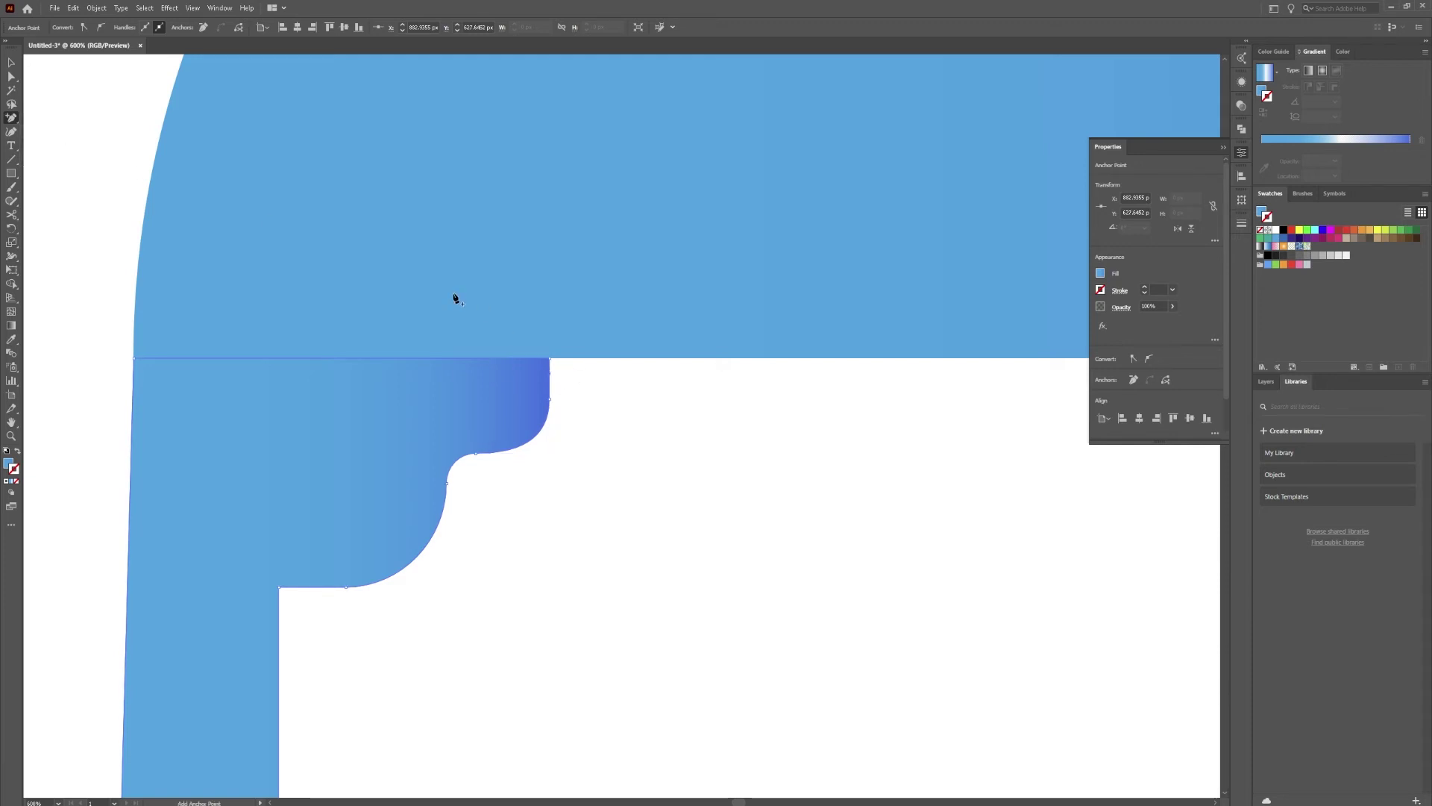
key(a)
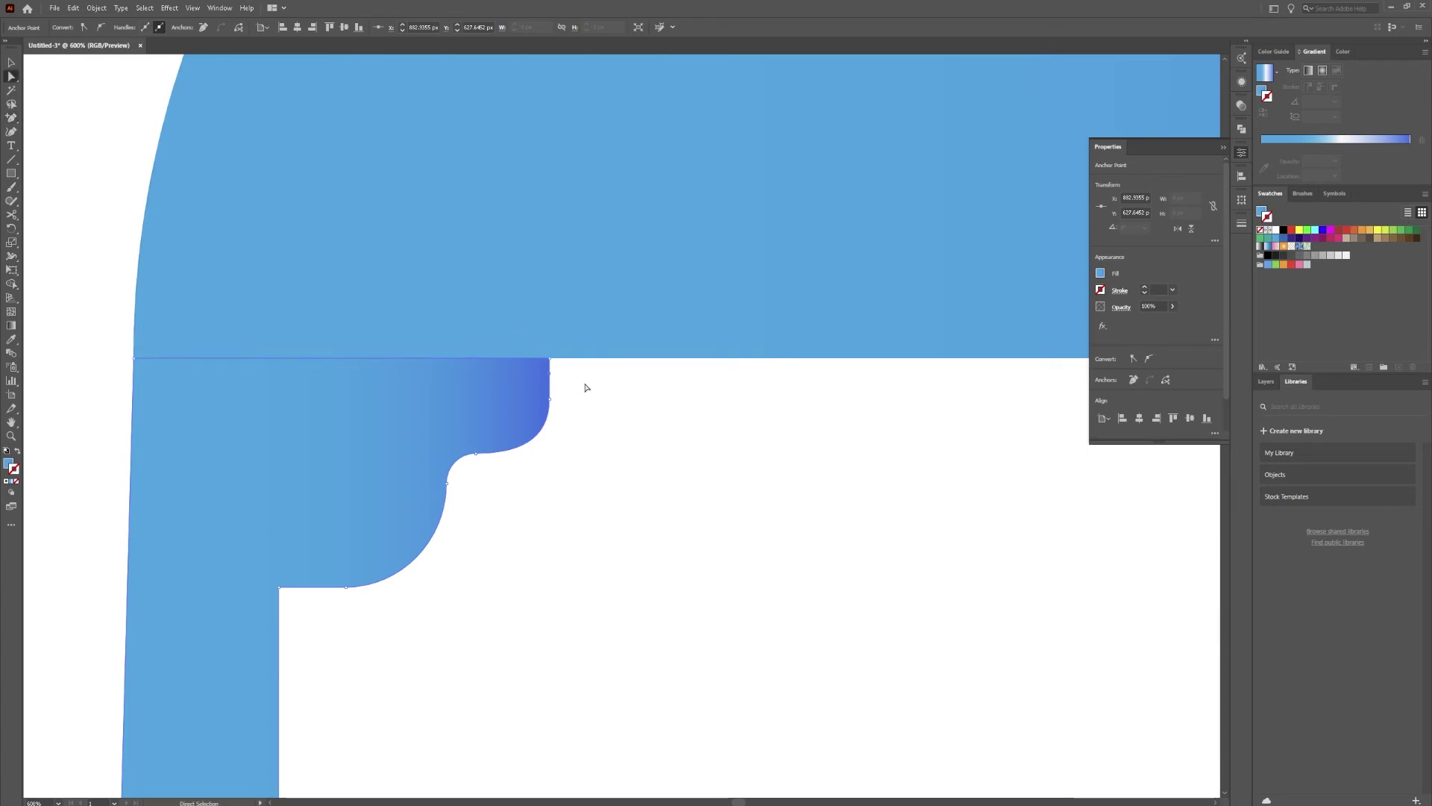
Pull the topmost step's upper anchors outward along the leaf's lower edge to form a tapered tip overlapping the leaf.
click(552, 369)
drag(550, 359, 649, 404)
shift+click(596, 297)
drag(595, 296, 630, 305)
drag(581, 347, 579, 361)
drag(634, 310, 663, 341)
click(577, 353)
drag(577, 353, 808, 505)
drag(668, 343, 712, 359)
Smooth the corner on the underside of the tapered tip into a curve.
key(v)
click(626, 422)
click(593, 369)
click(739, 413)
key(a)
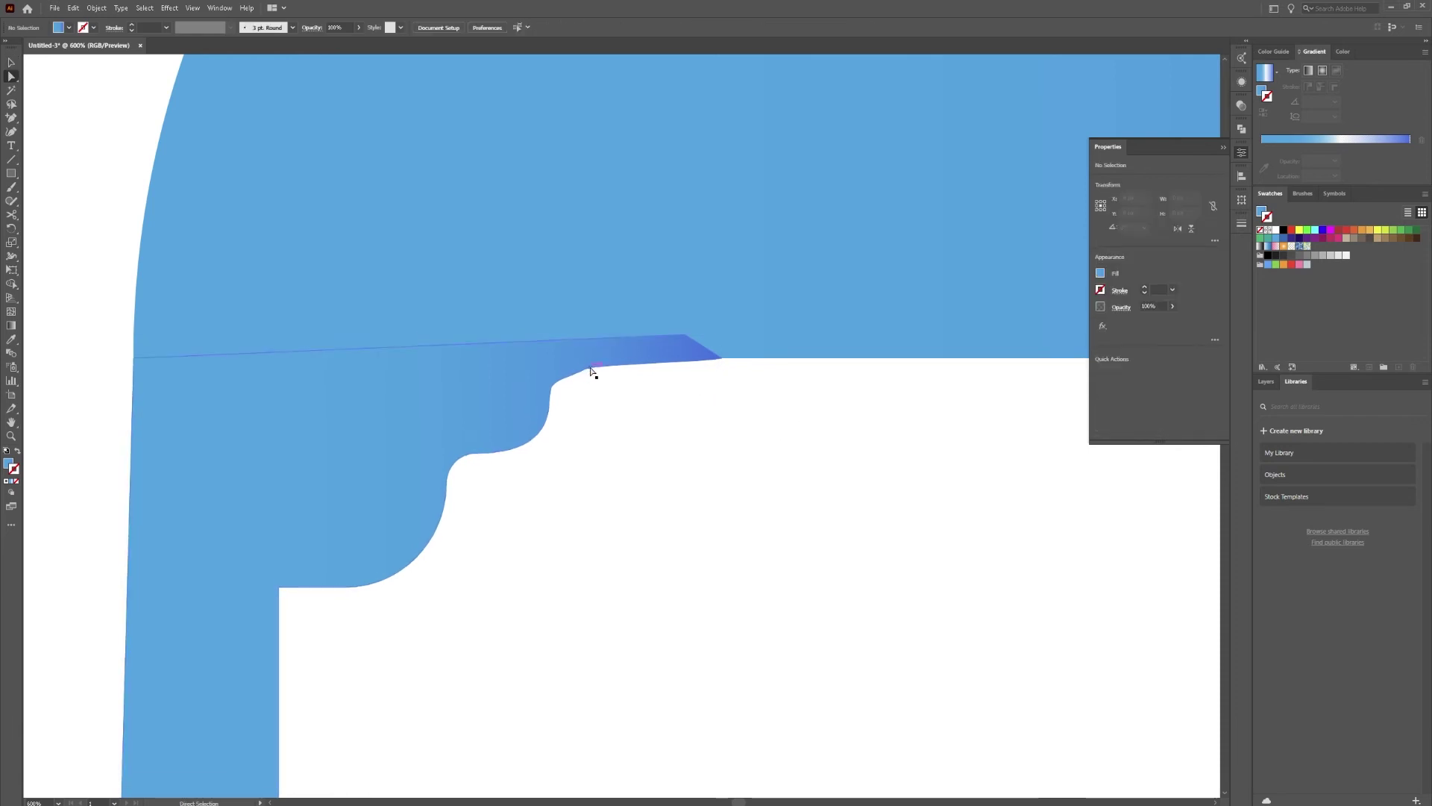
click(587, 369)
drag(573, 380, 568, 377)
click(742, 423)
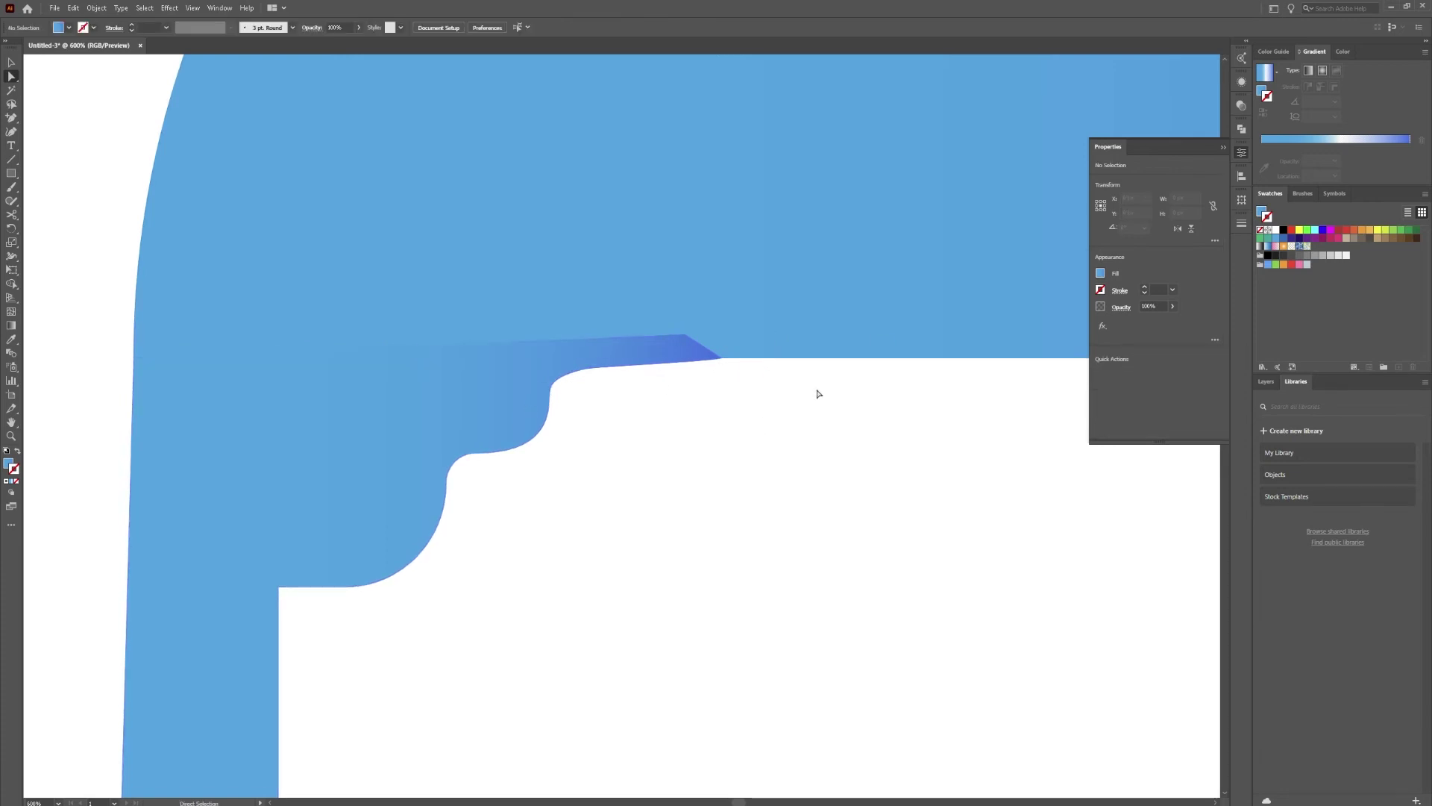
Round the inner corner where the hanging strip meets the lowest step.
scroll(746, 396, down, 5)
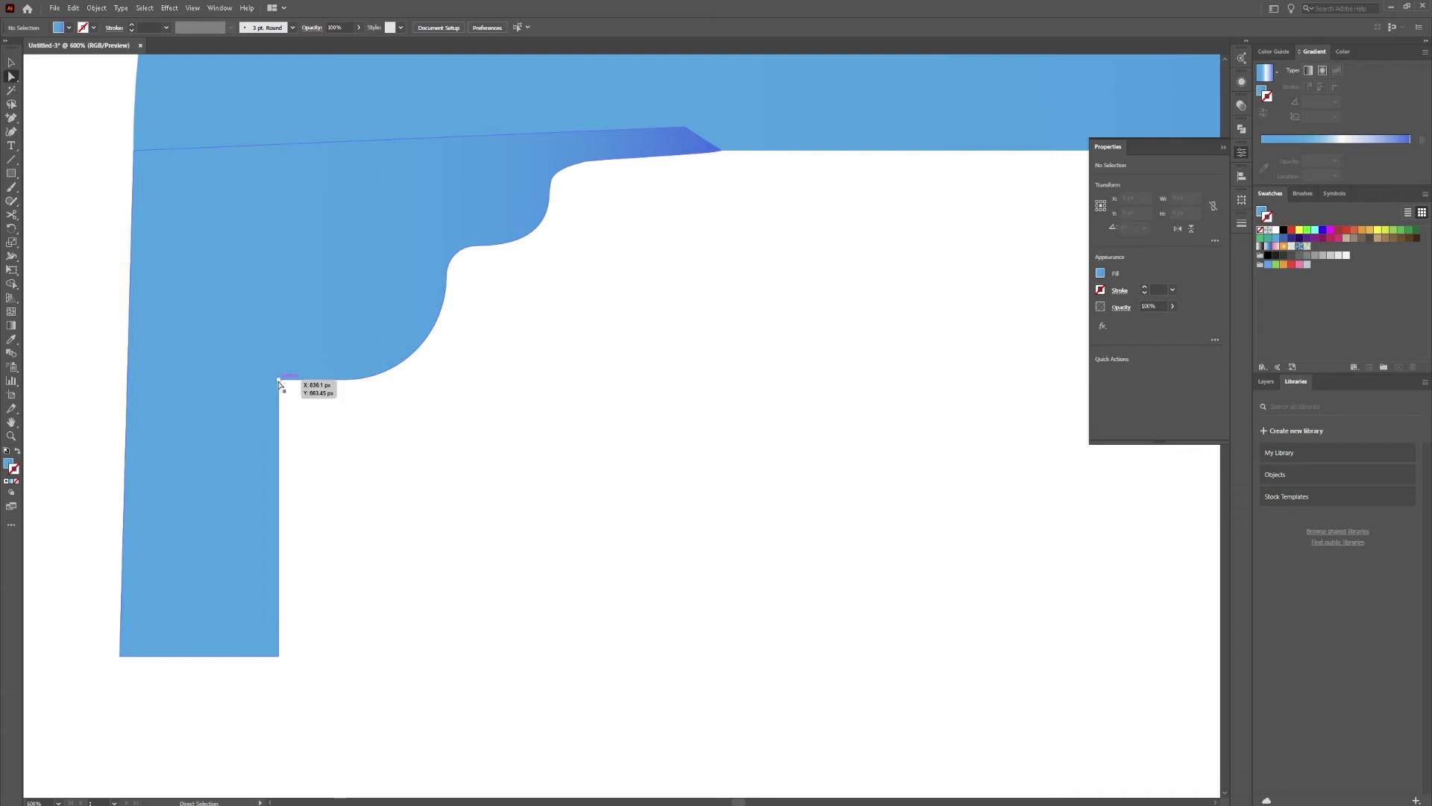
click(280, 380)
drag(288, 387, 403, 478)
click(488, 434)
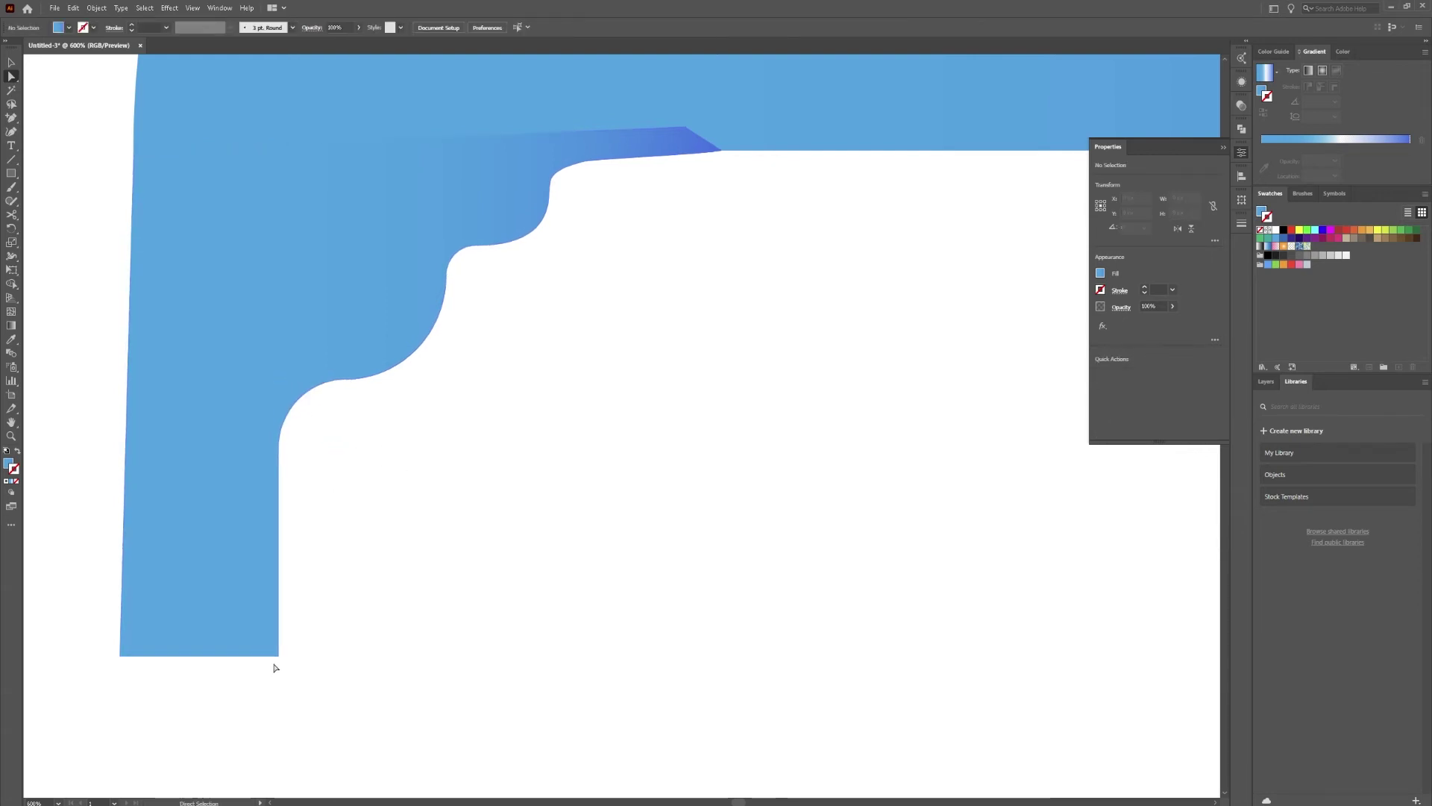
Bend the hanging strip's flat bottom edge downward into a rounded end with the Anchor Point tool.
key(shift+c)
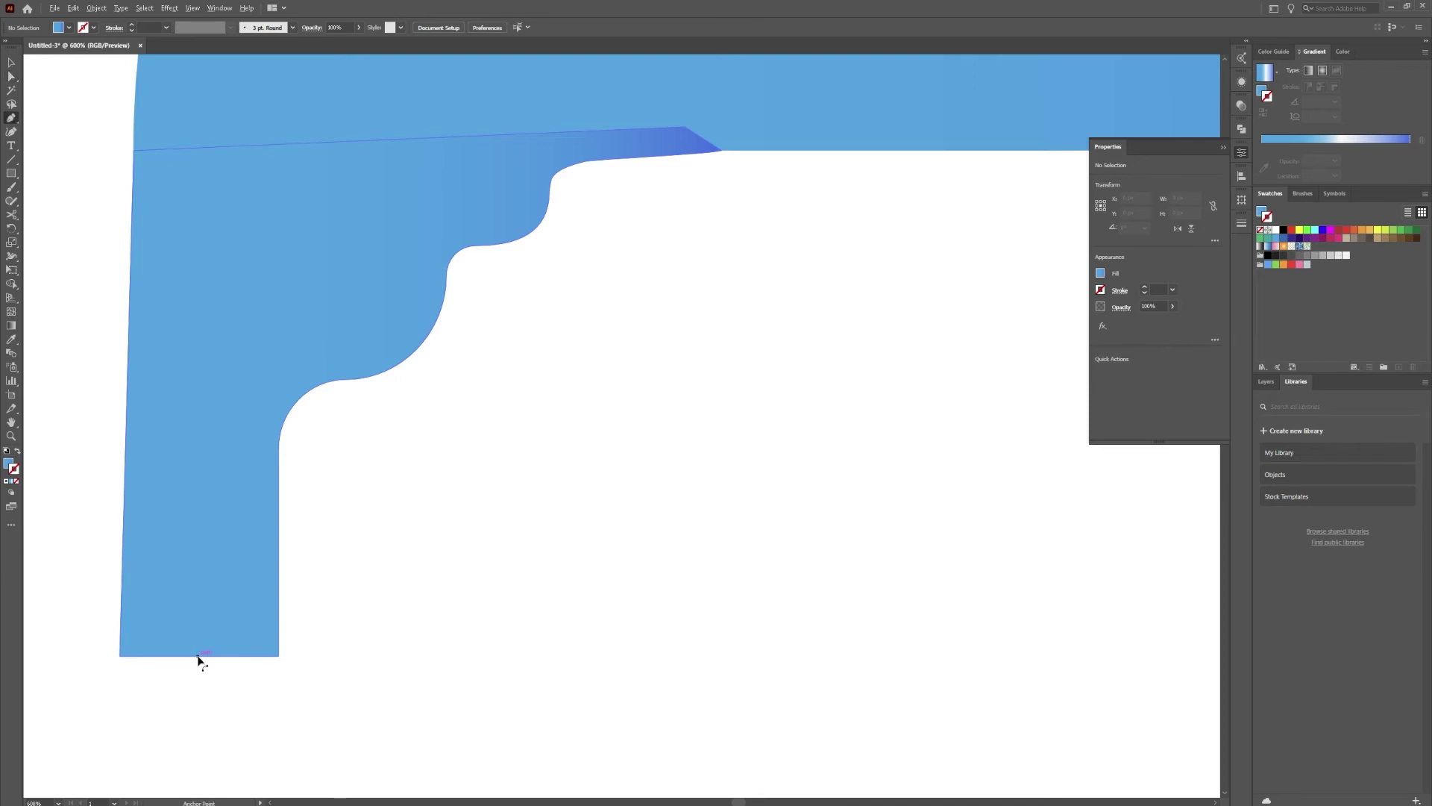
key(p)
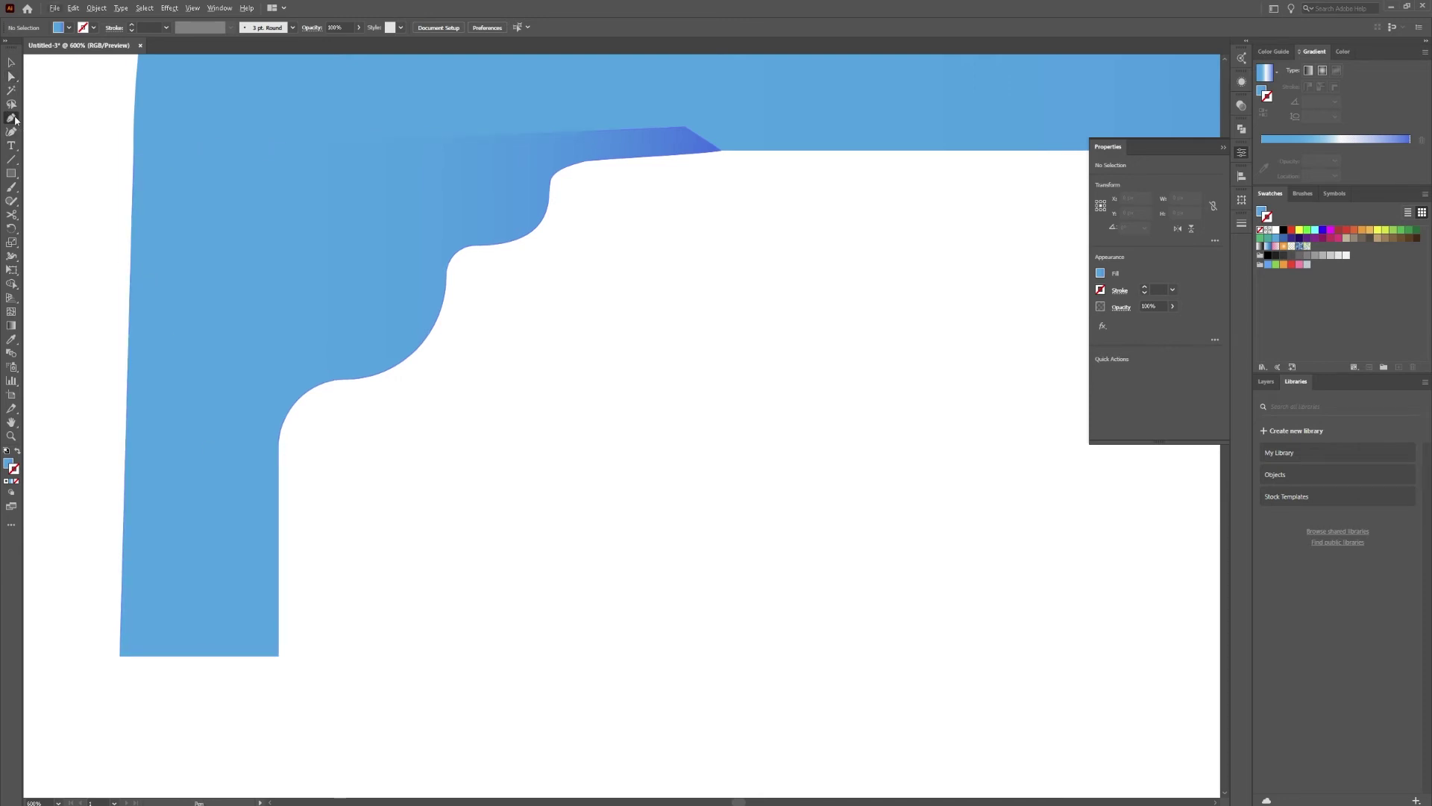
key(shift+c)
drag(202, 655, 201, 745)
key(p)
key(ctrl+0)
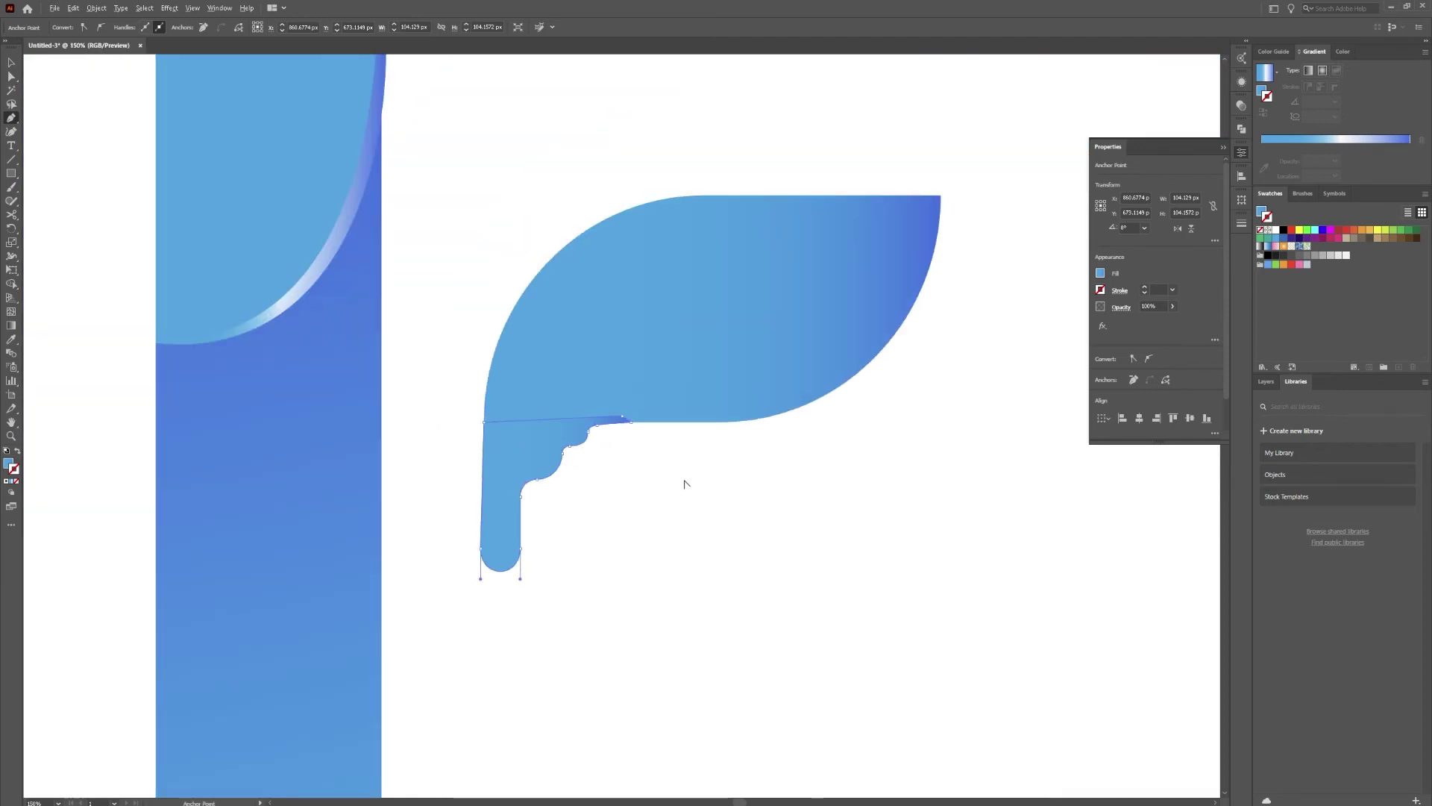
key(ctrl+1)
drag(662, 486, 593, 443)
key(ctrl+minus)
key(ctrl+z)
key(a)
key(v)
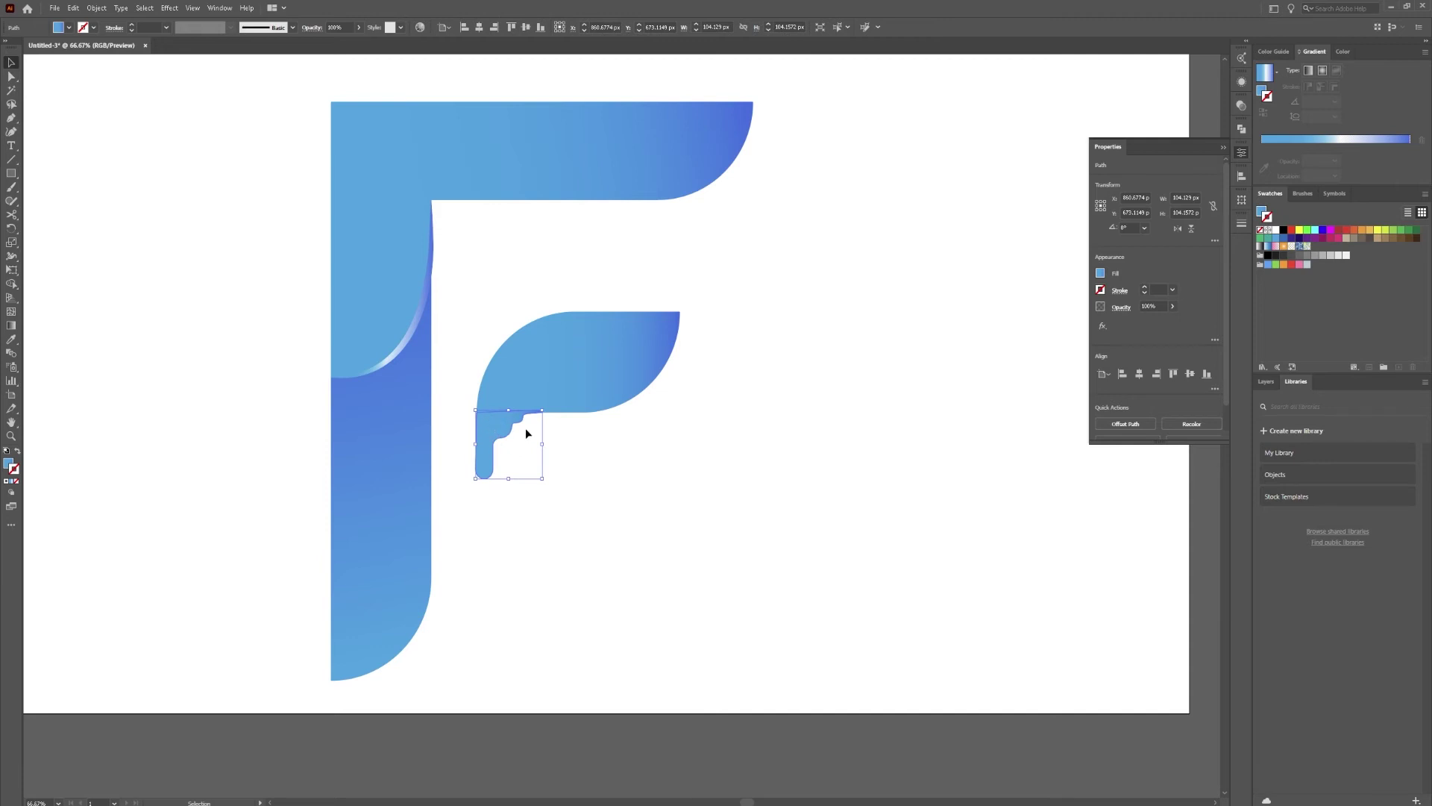
Stretch the stepped drip shape's horizontal gradient across the full width of the leaf so the colours of both shapes blend.
scroll(540, 428, up, 2)
click(520, 336)
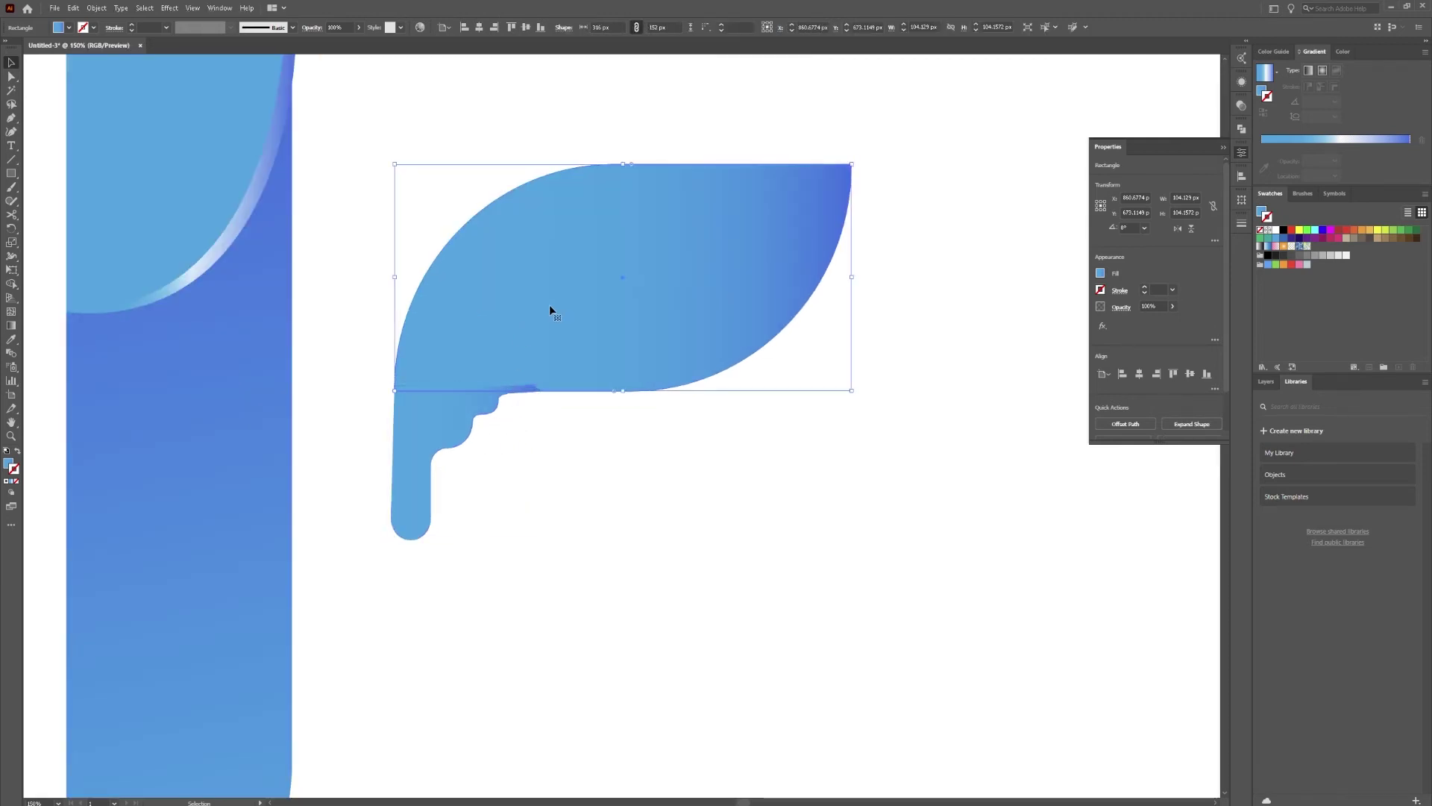
key(g)
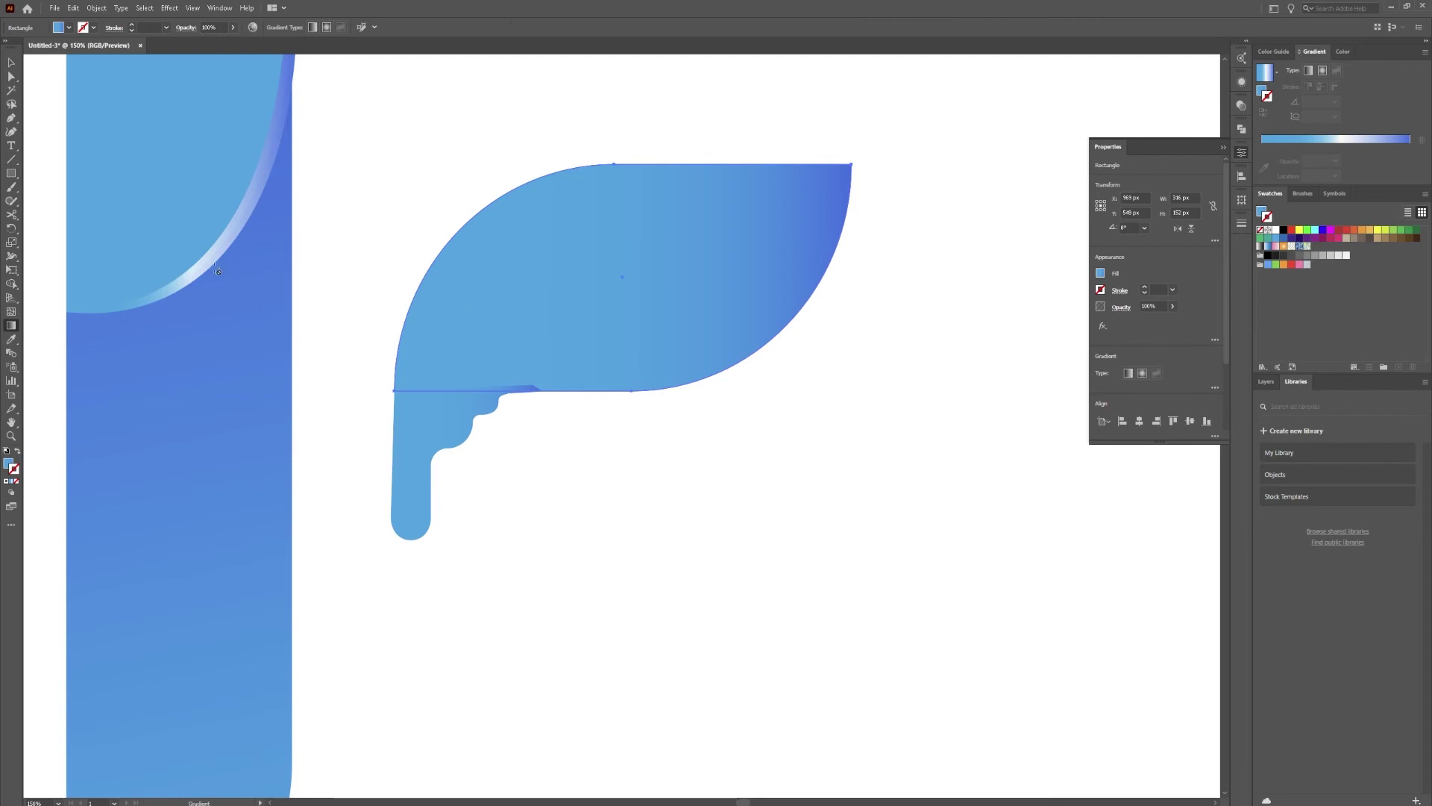
click(442, 277)
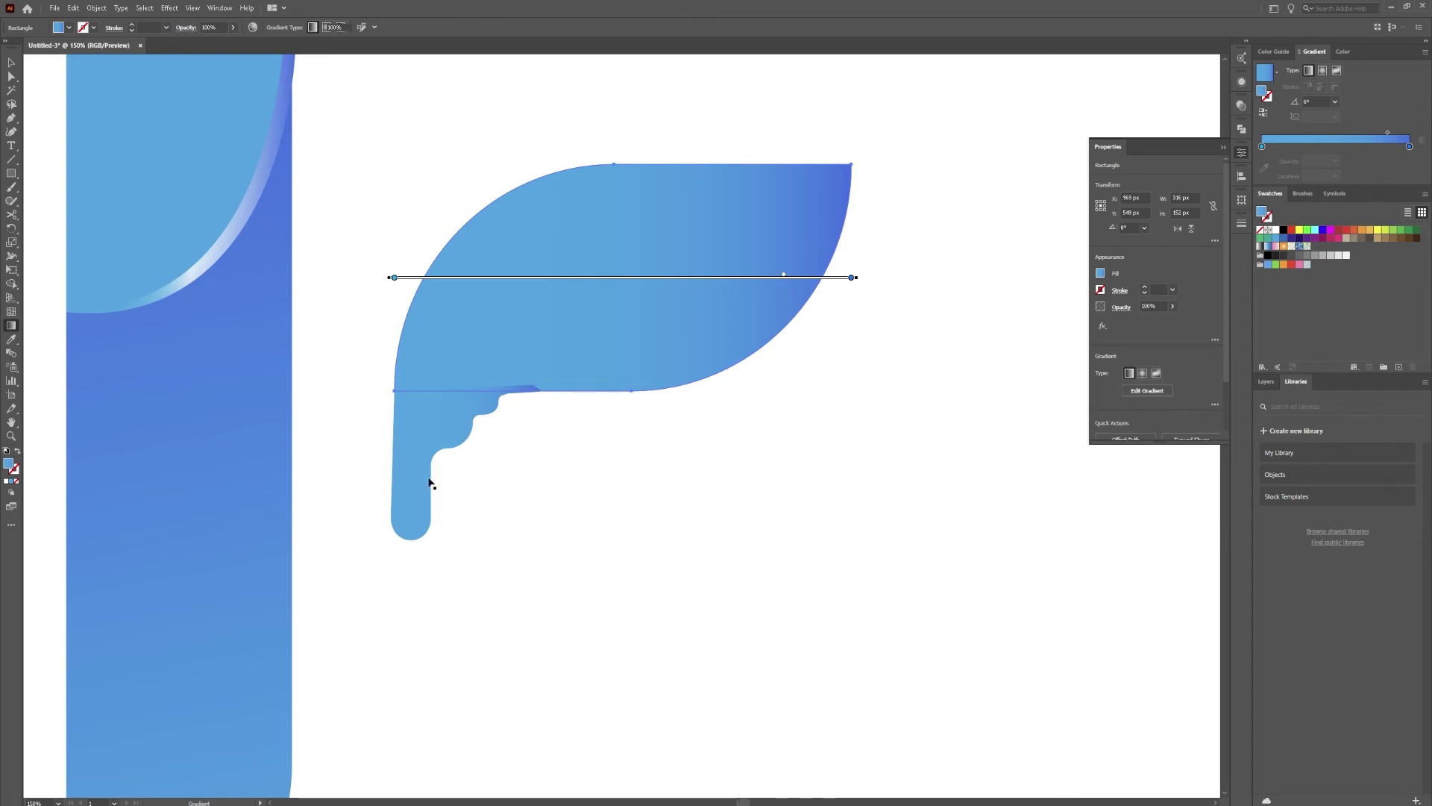
key(v)
click(415, 453)
key(g)
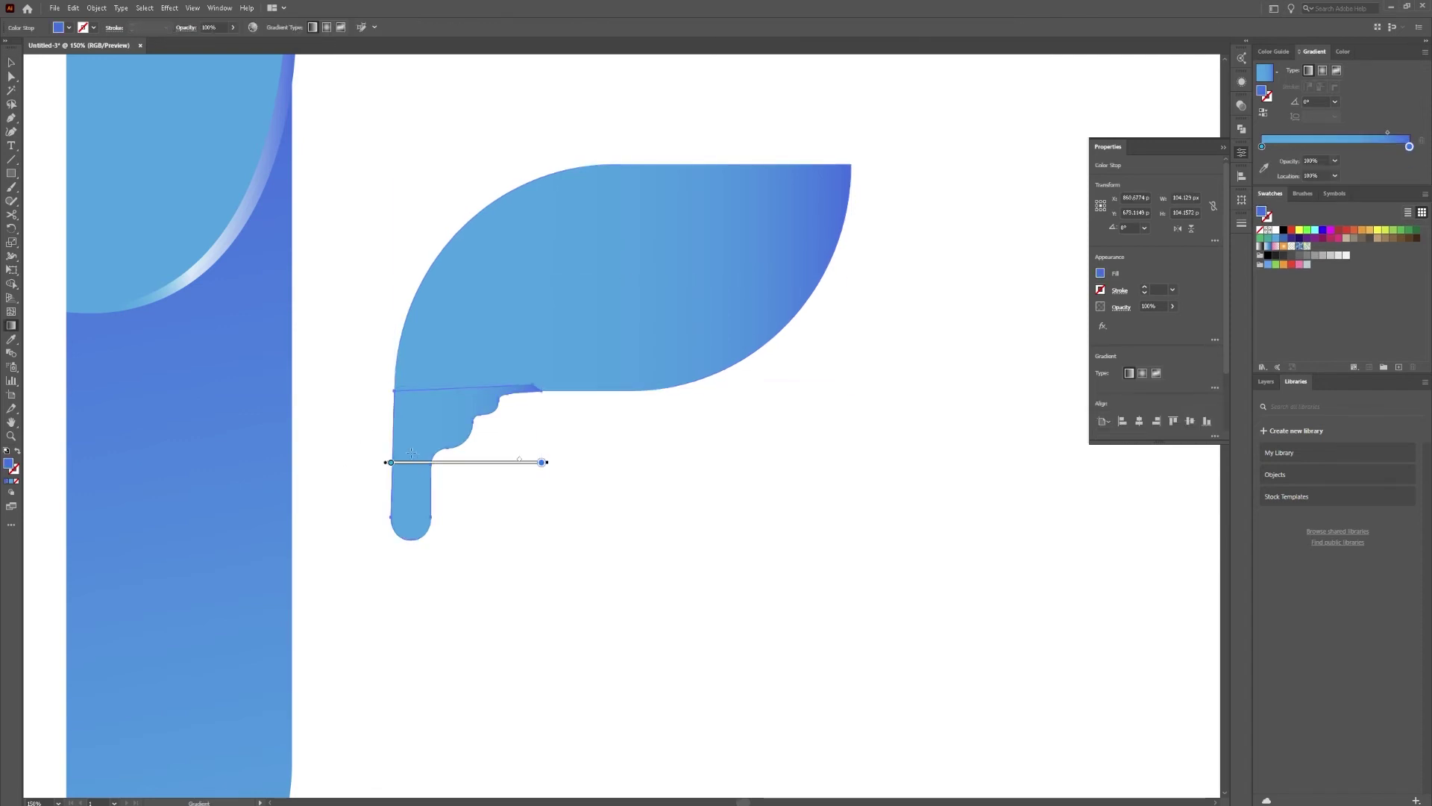
drag(387, 433, 844, 457)
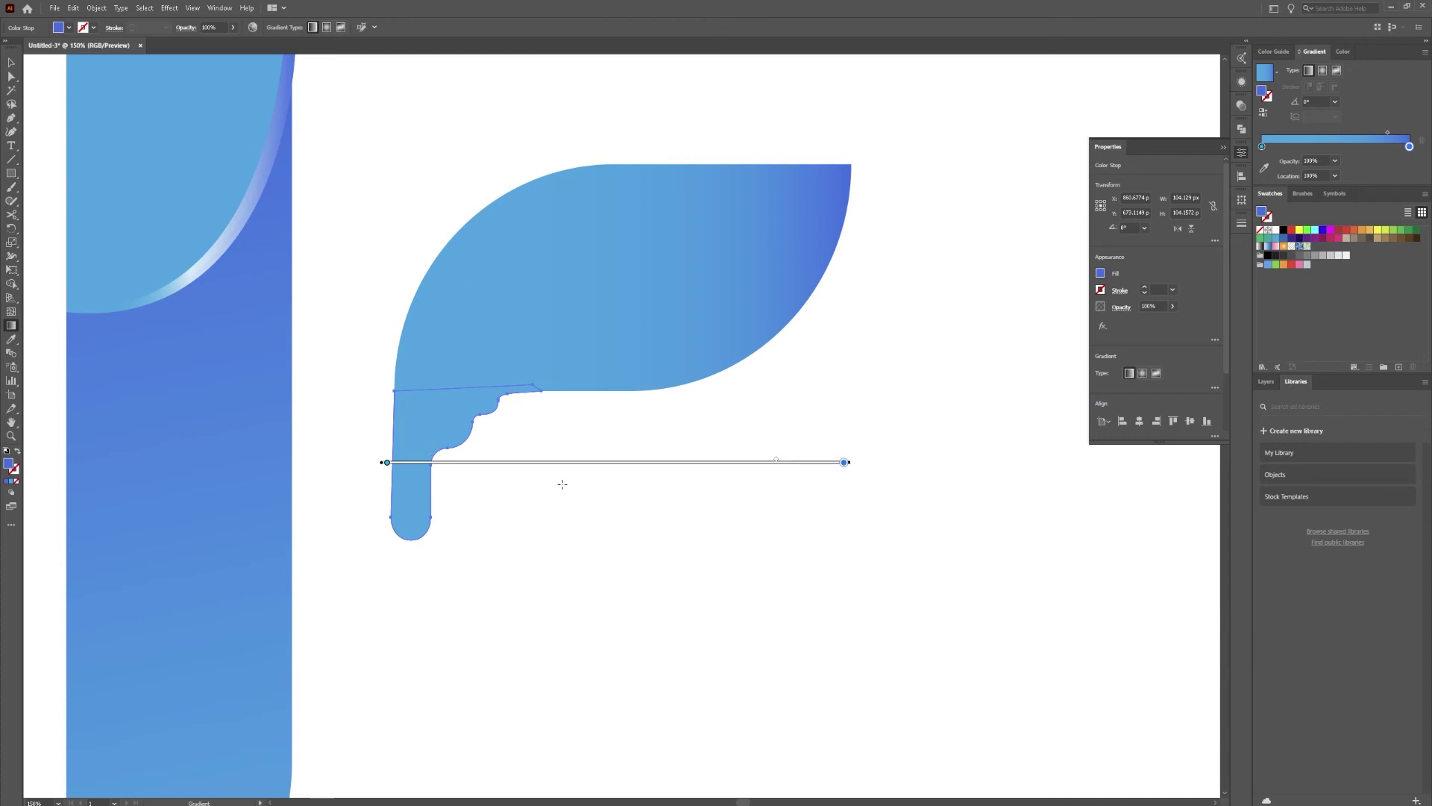
key(v)
click(629, 458)
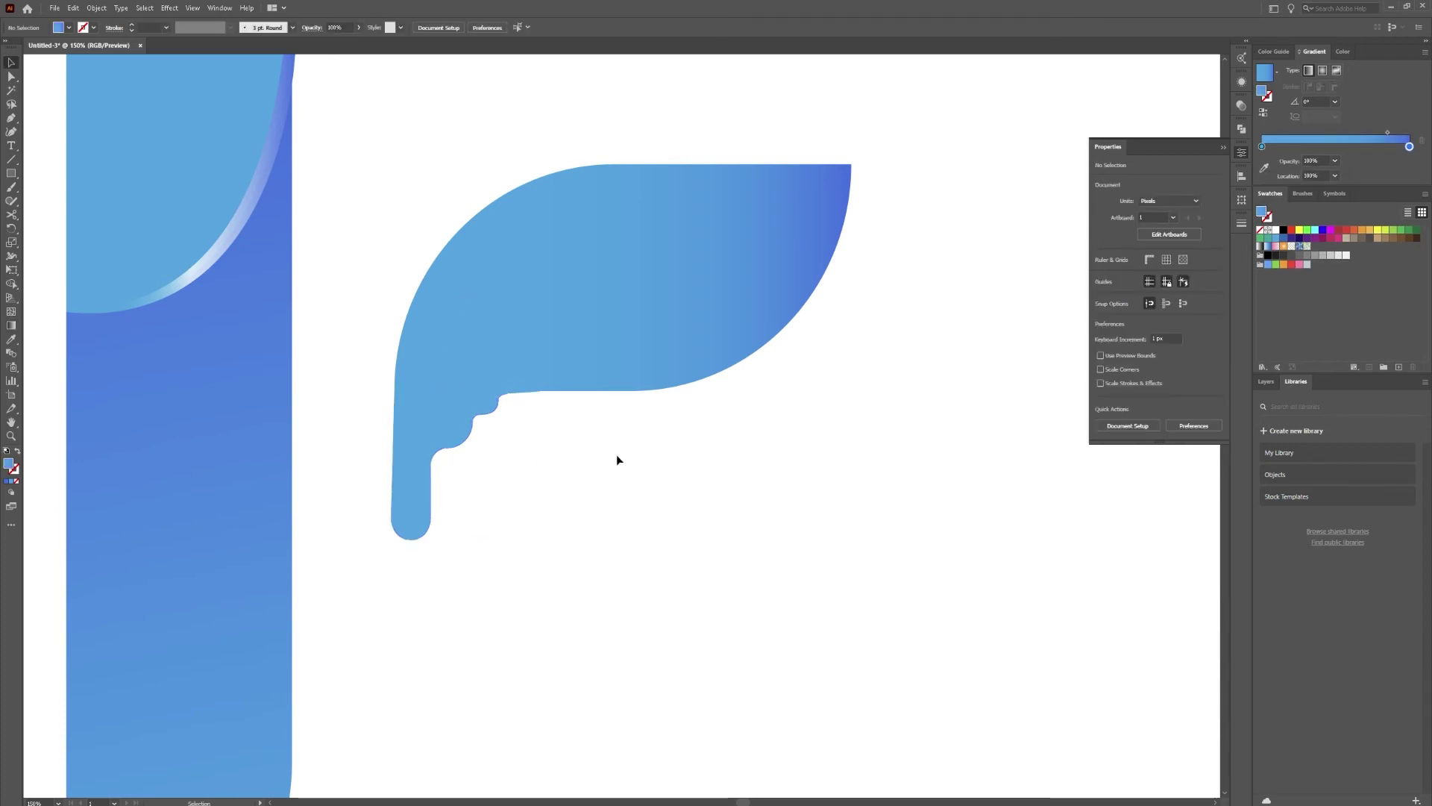
Draw a circle about 30 px wide below the hanging strip and a smaller one about 17 px wide beneath it.
key(ctrl+minus)
key(ctrl+minus)
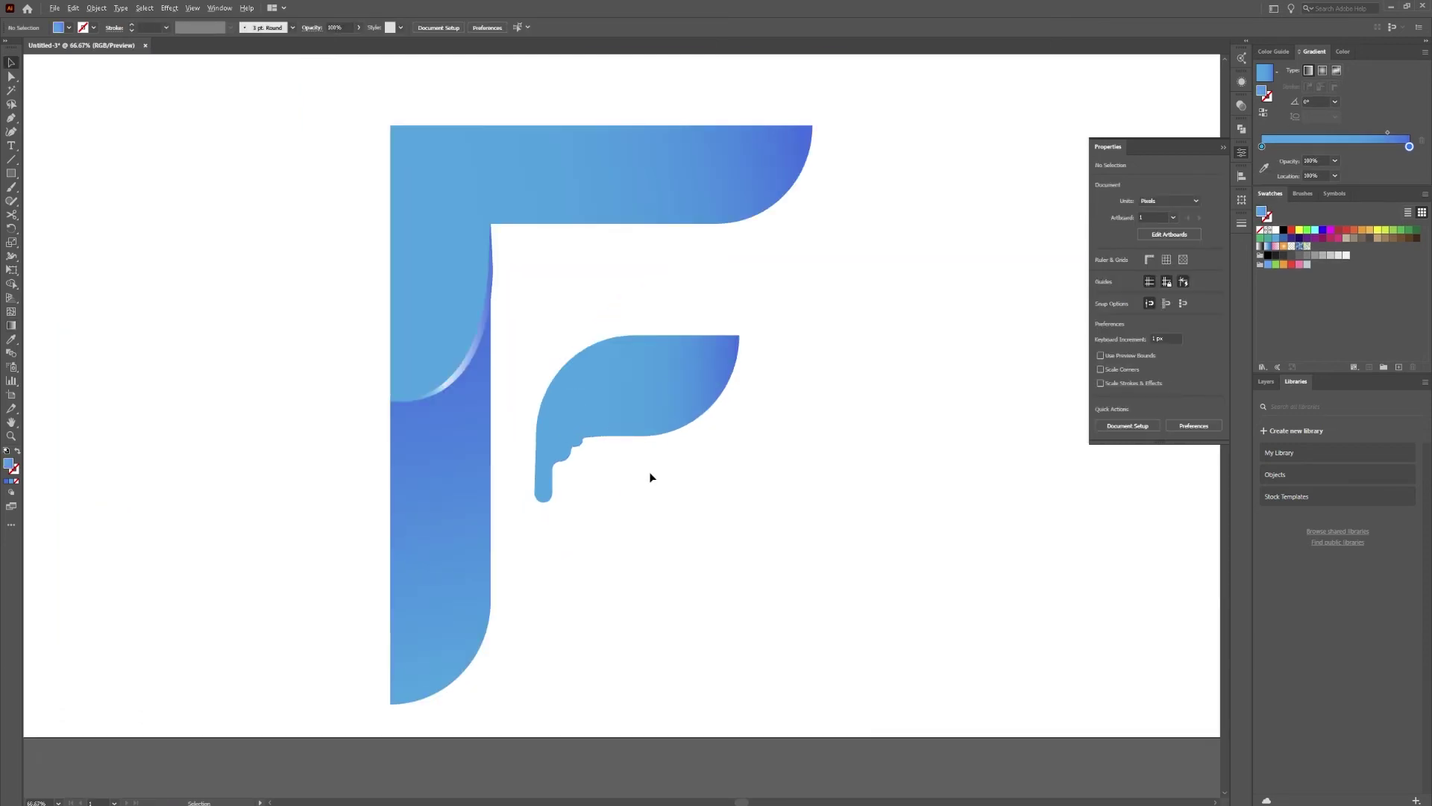
key(ctrl+plus)
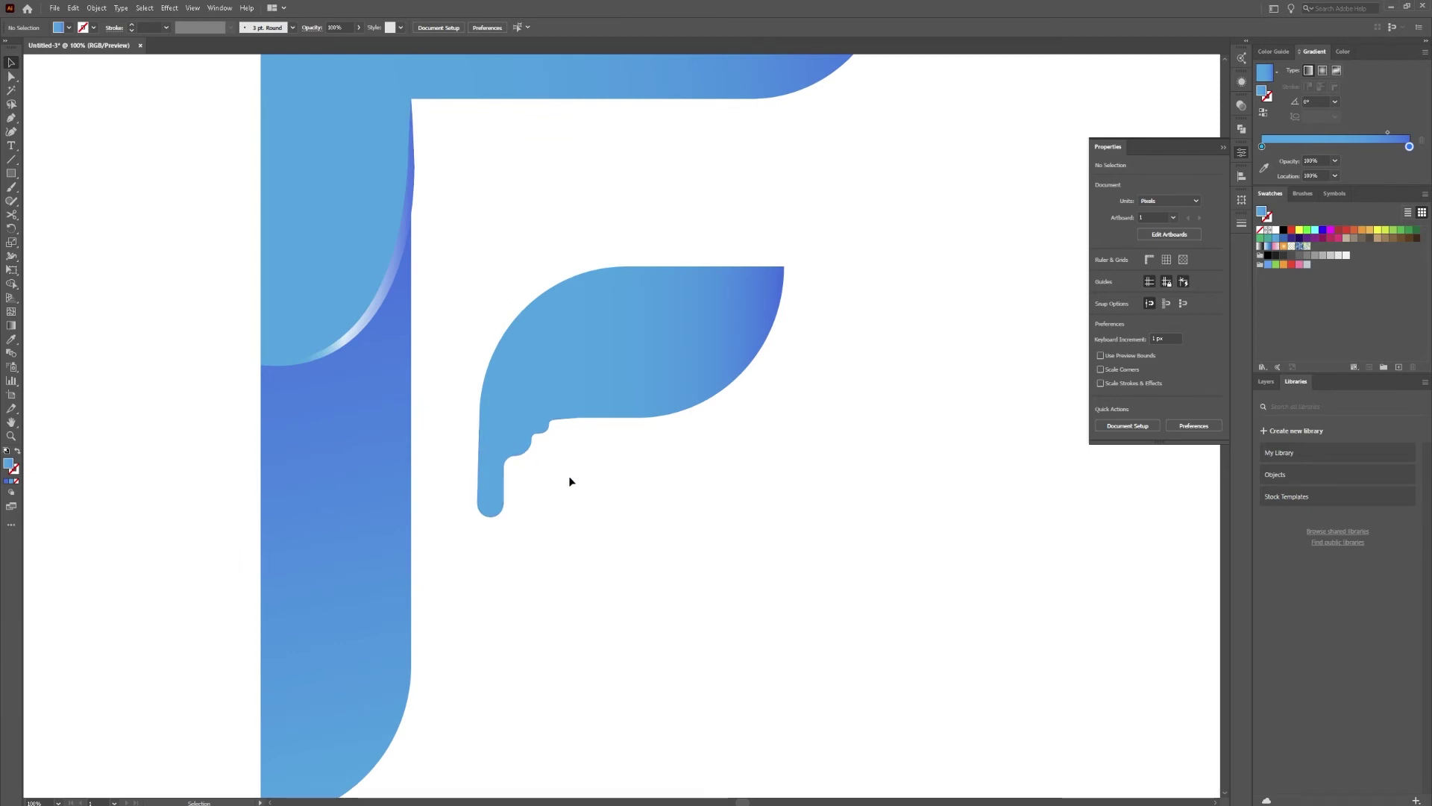
key(l)
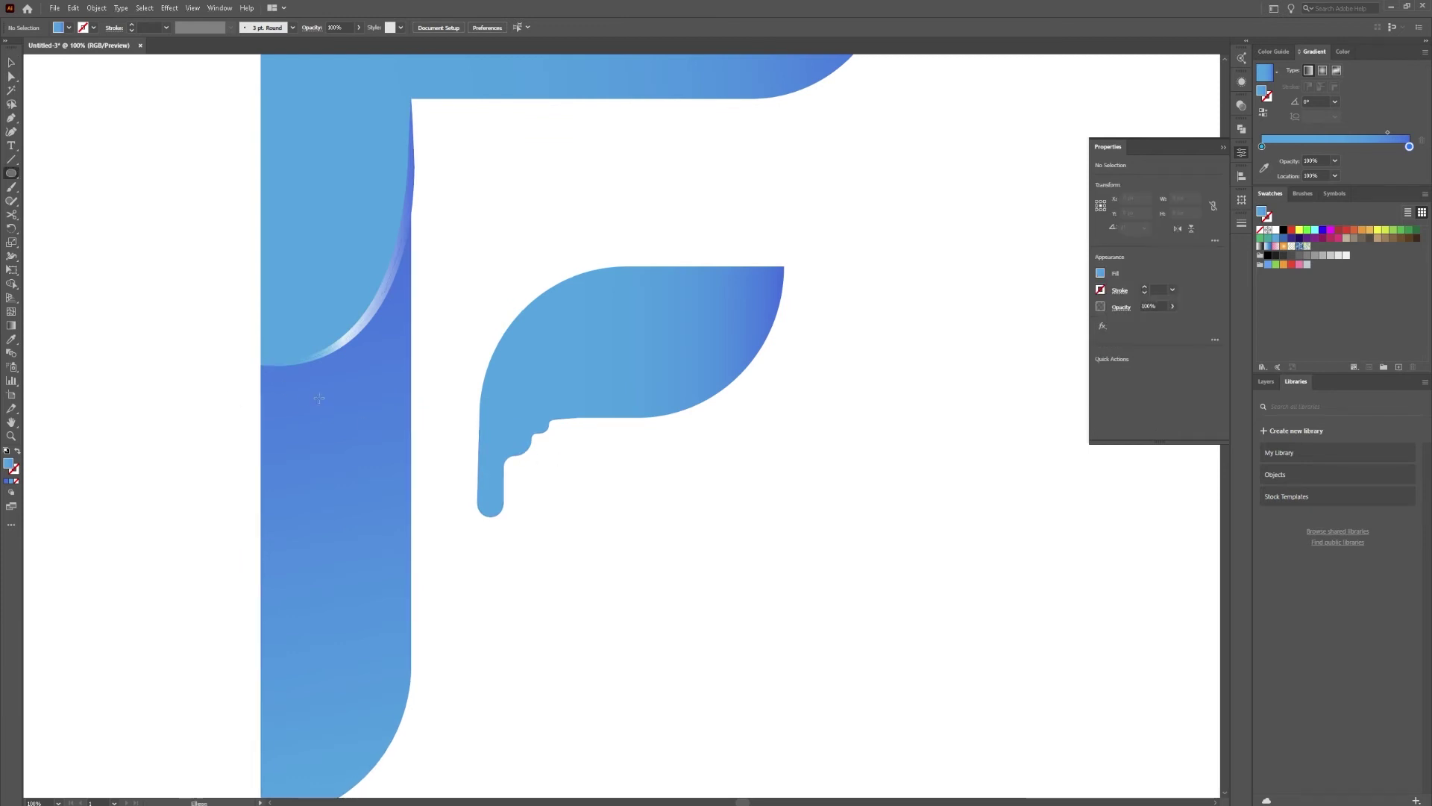
mouse_move(556, 503)
mouse_down()
mouse_move(600, 541)
mouse_move(575, 523)
mouse_move(575, 569)
mouse_up()
key(v)
drag(564, 509, 494, 608)
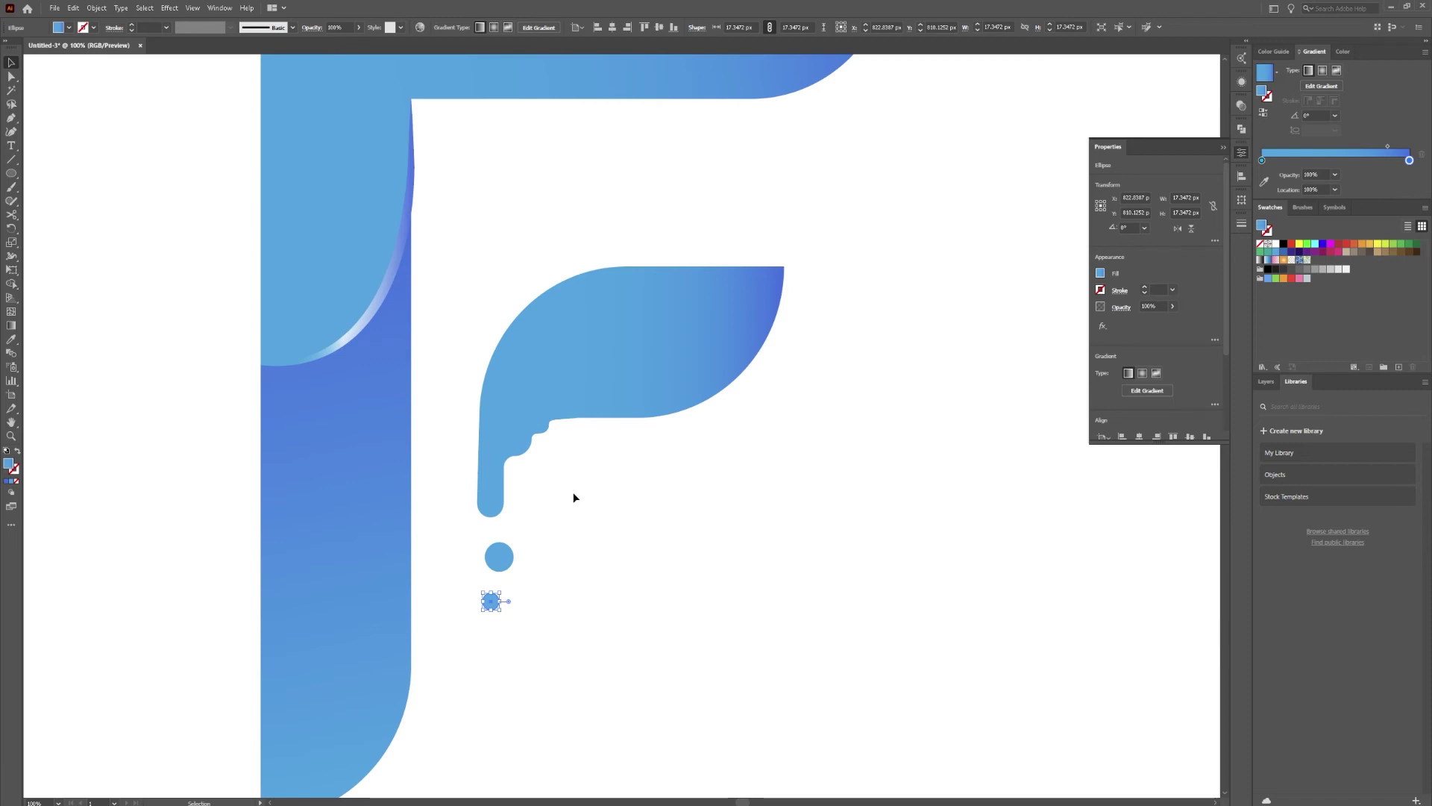
Change the larger circle's fill to a radial gradient and reverse it so the darker blue sits in the centre.
key(i)
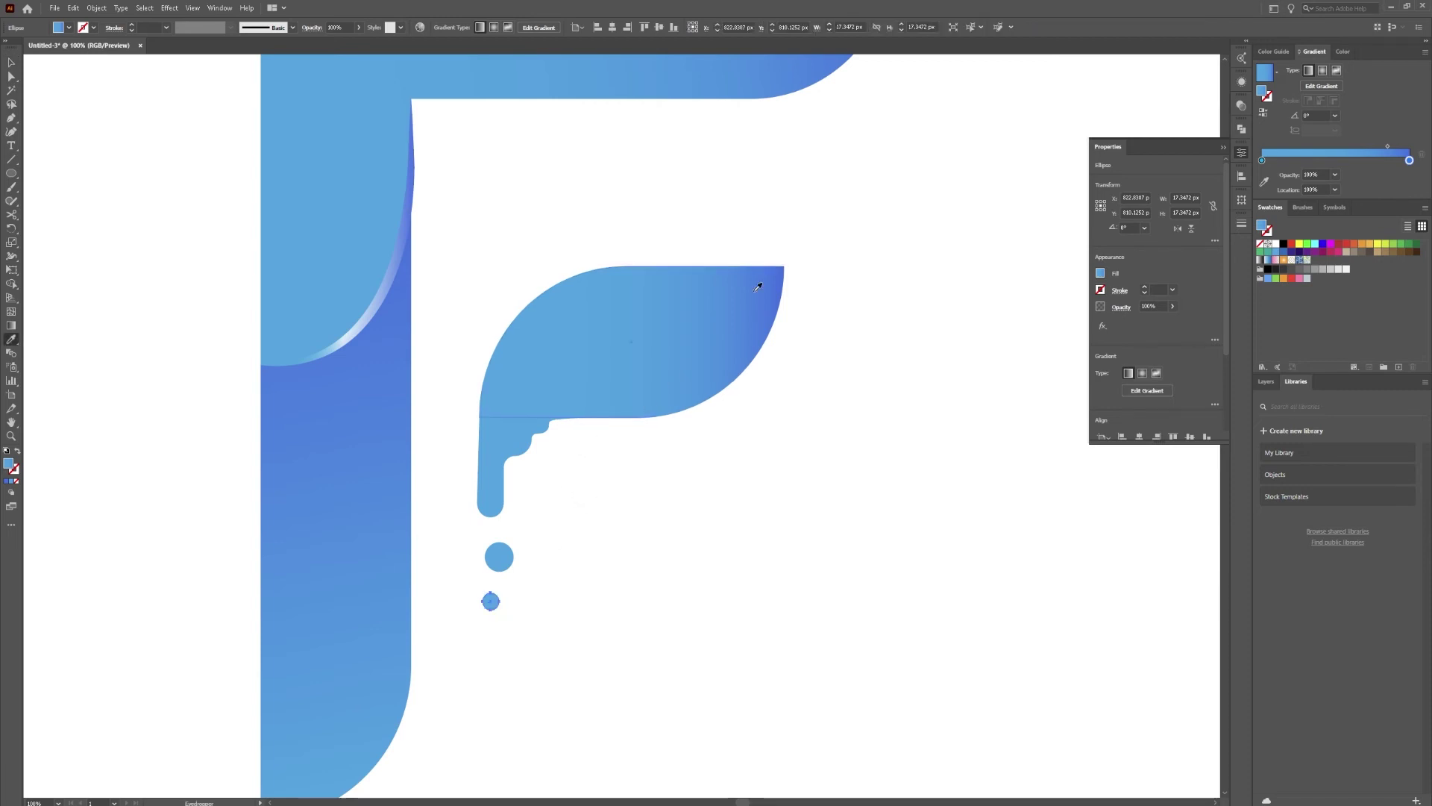
key(v)
click(499, 557)
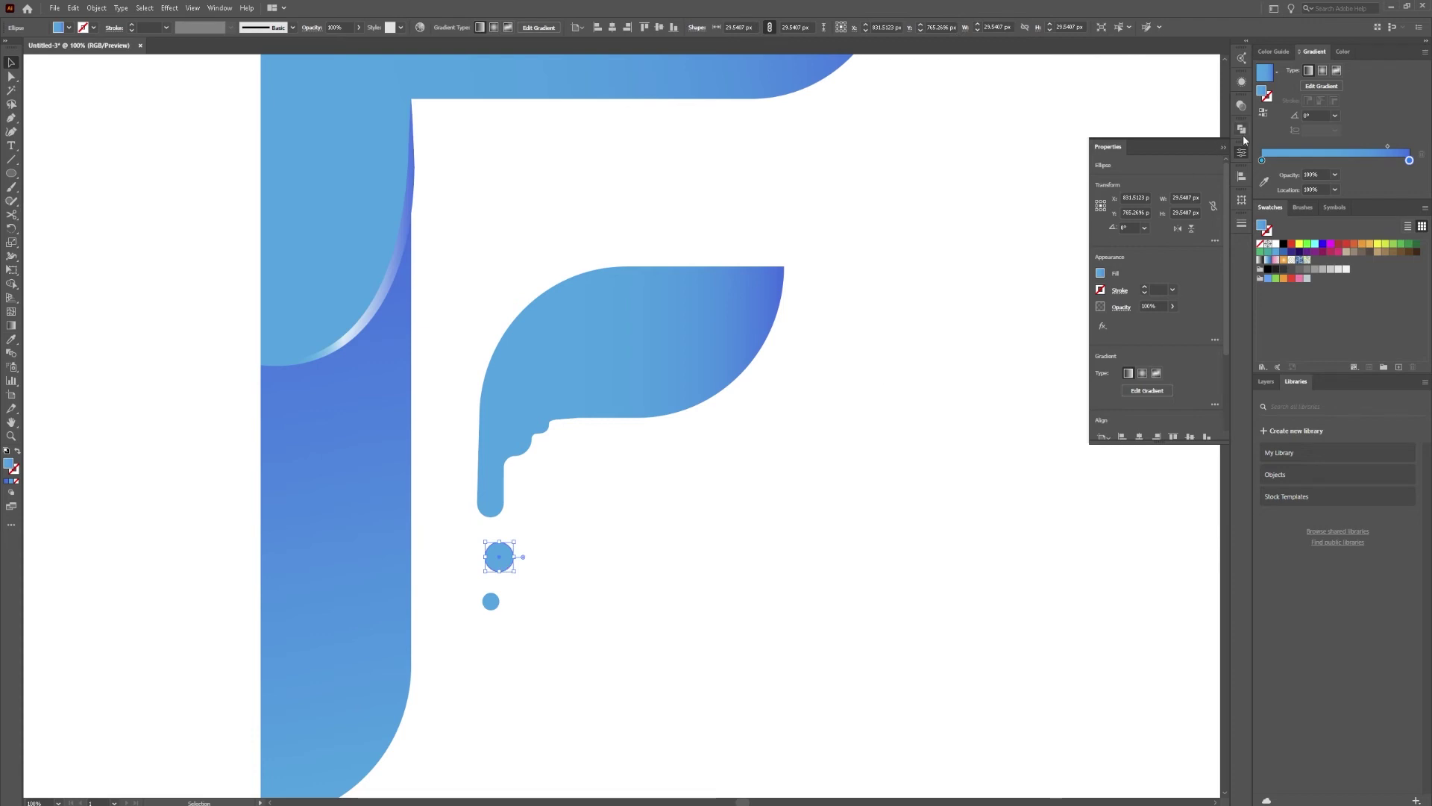
click(1322, 70)
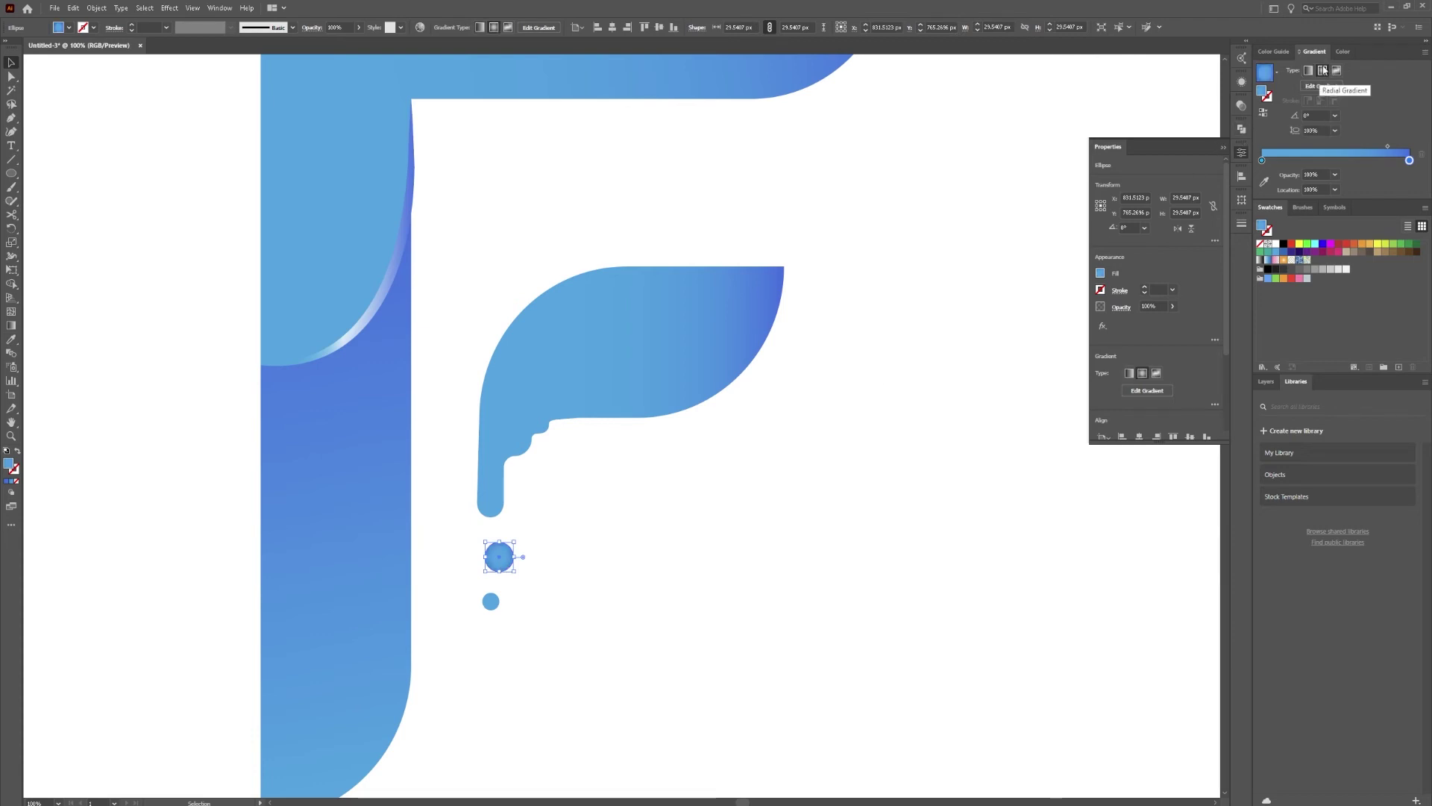
click(1263, 114)
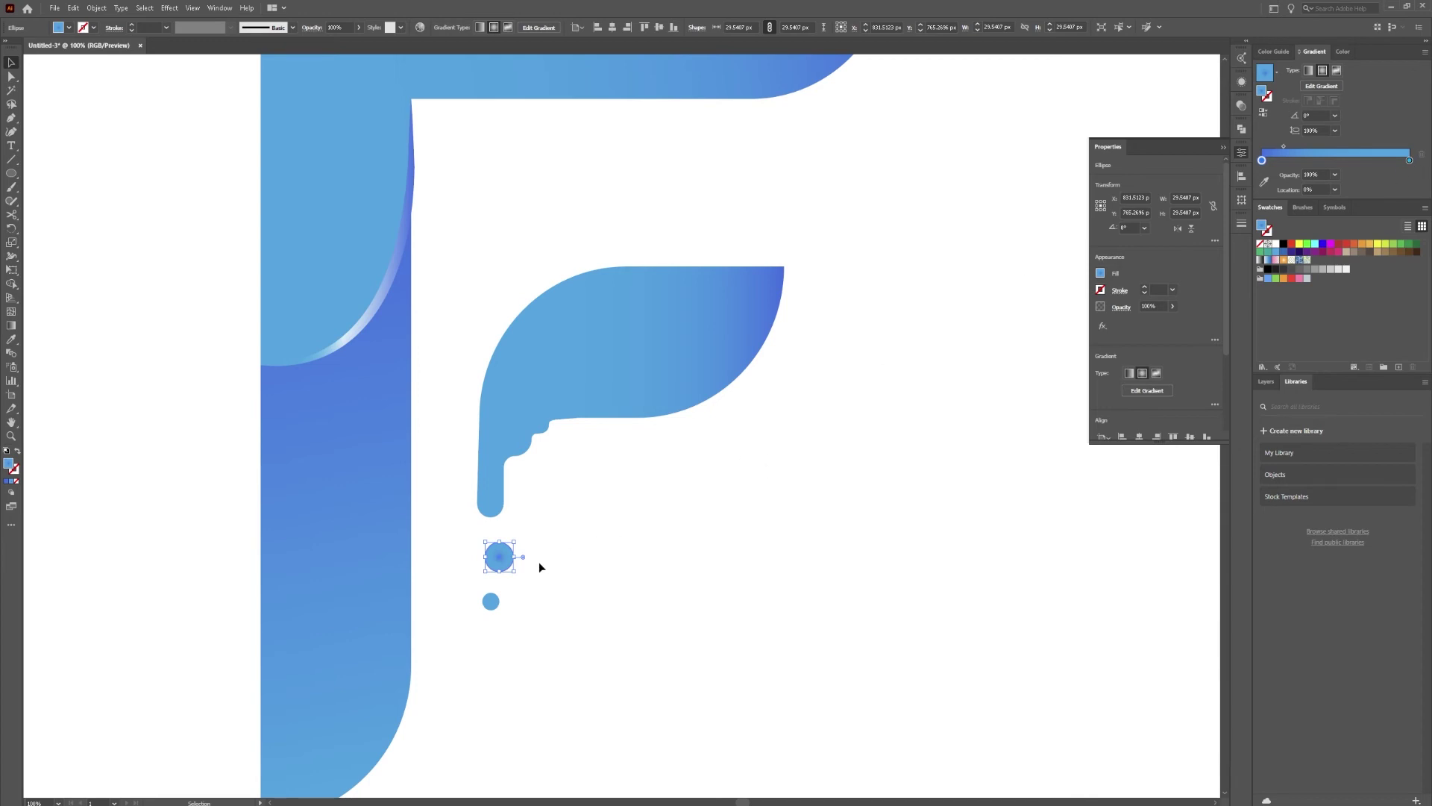
scroll(514, 558, up, 4)
click(593, 560)
scroll(675, 496, down, 4)
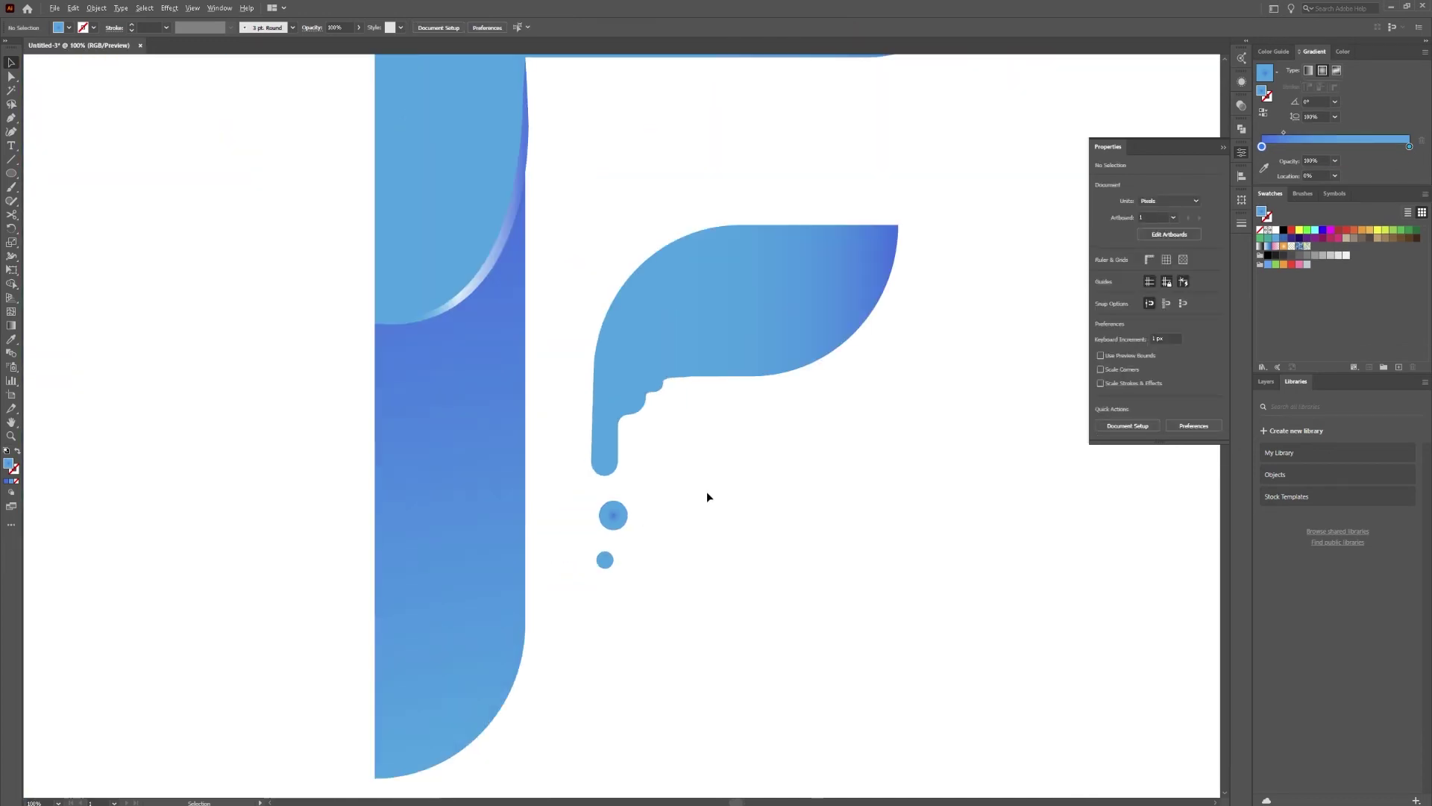
Give the smaller circle a reversed radial gradient with the darker blue in its centre.
click(608, 566)
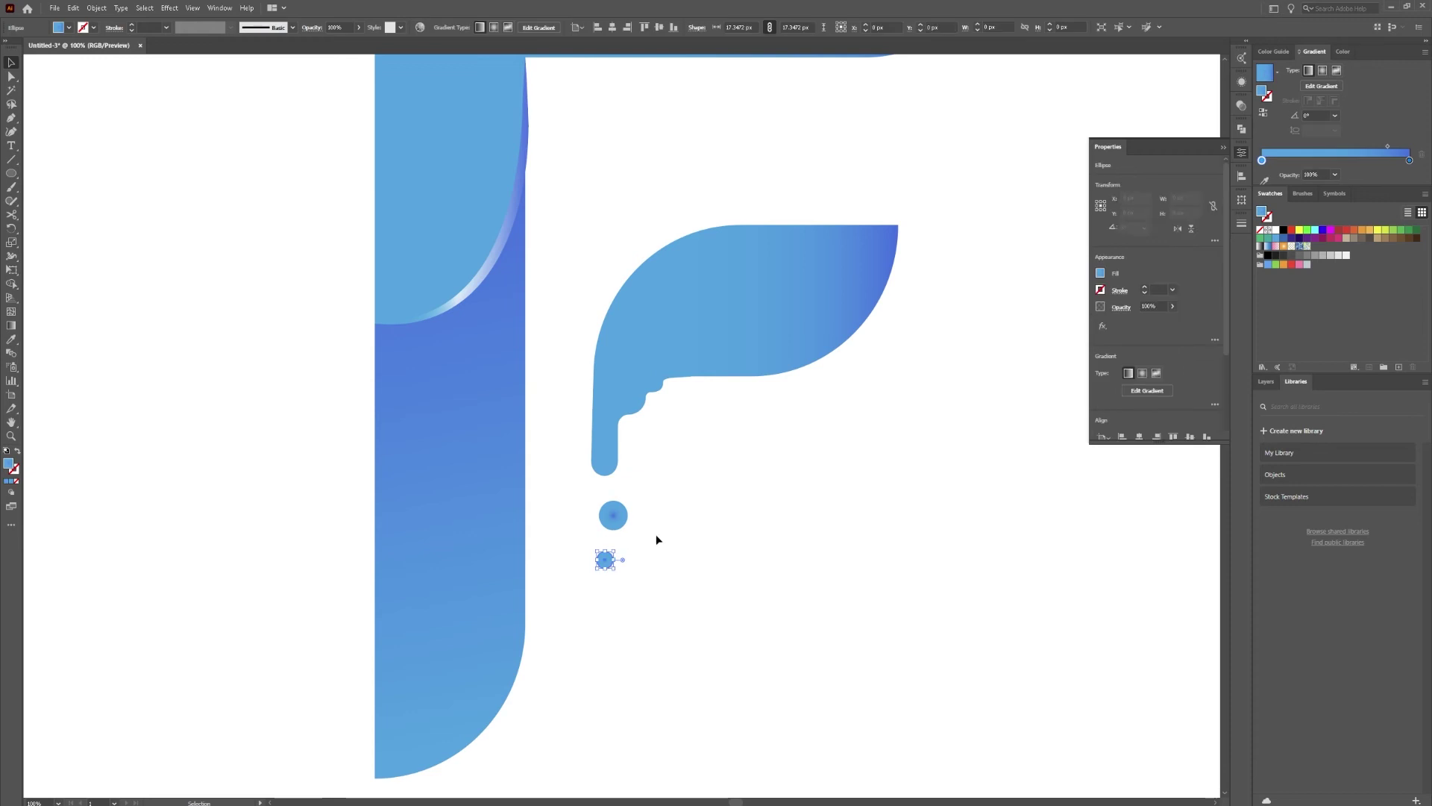
click(1323, 71)
click(1265, 115)
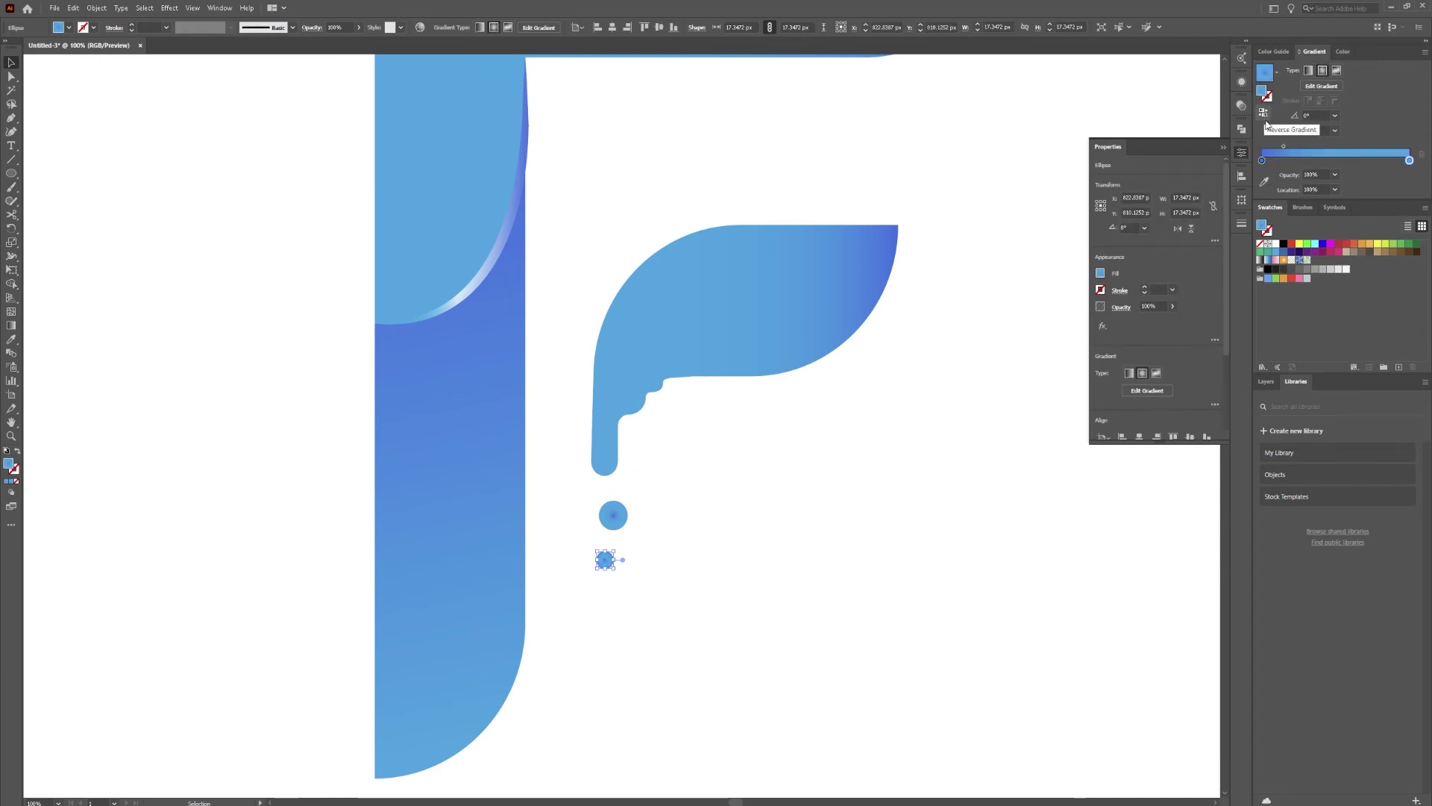
Lower the opacity of the smaller circle's outer gradient stop and shift the gradient midpoint slightly towards the centre.
double_click(1410, 162)
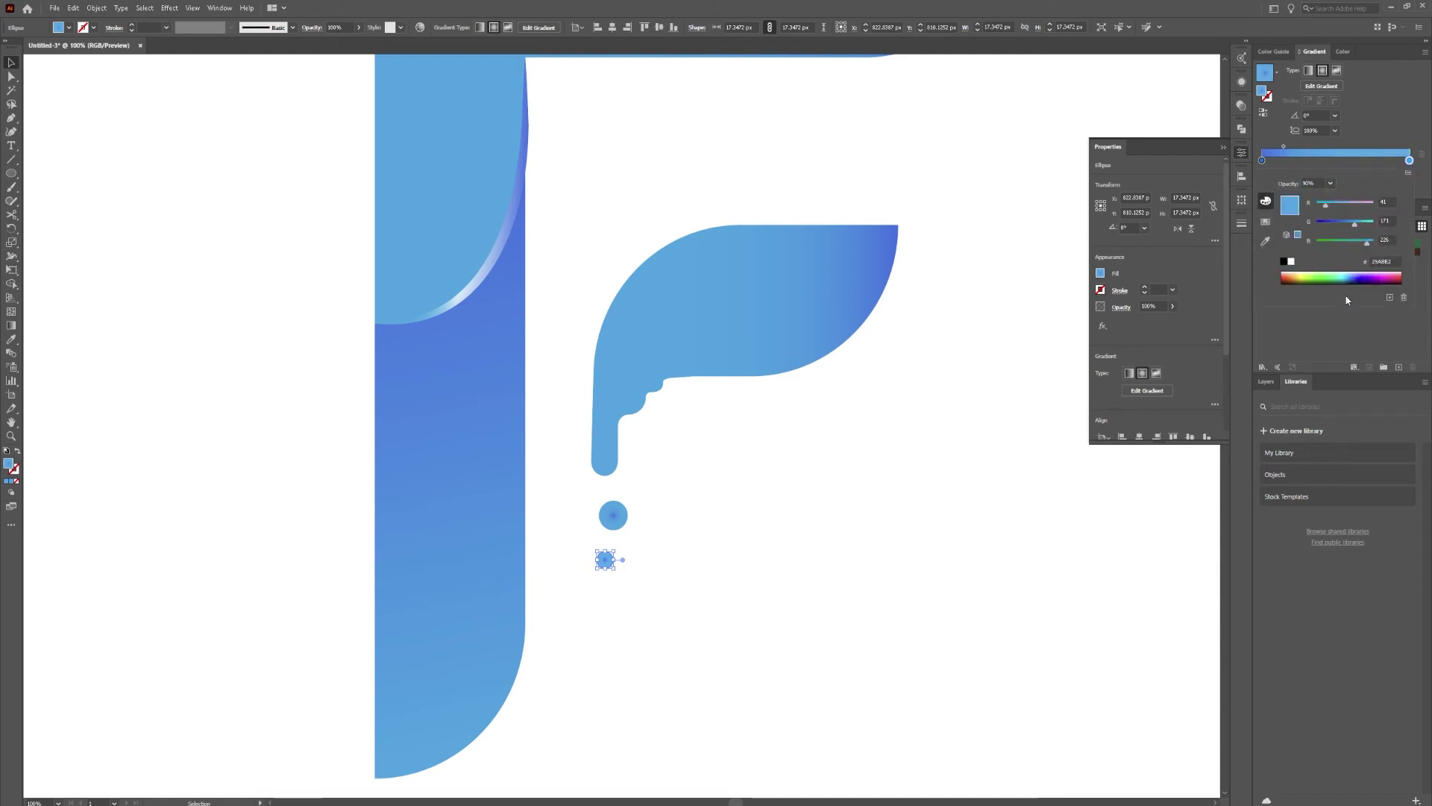
click(1331, 183)
click(1313, 200)
drag(1284, 150, 1319, 149)
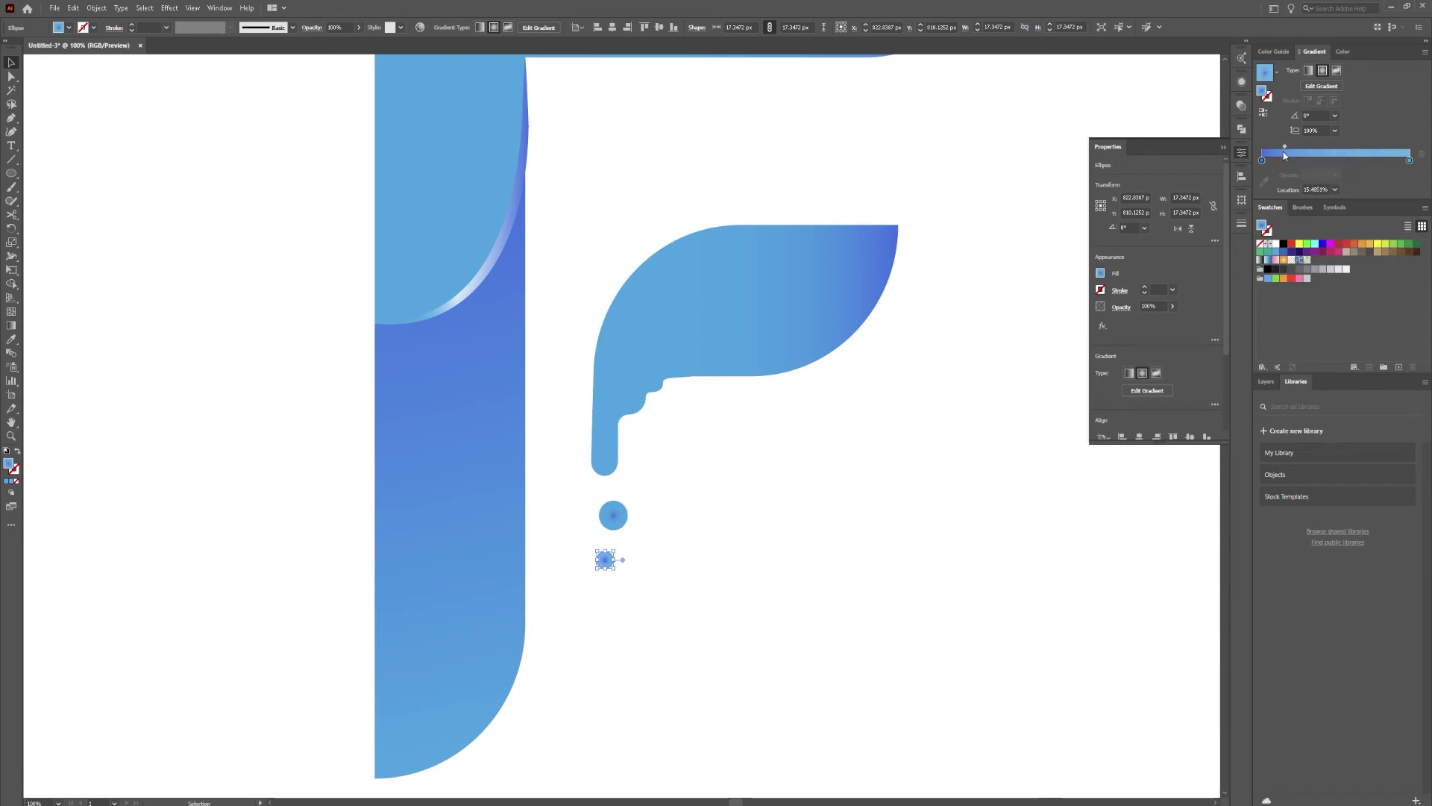
click(1038, 429)
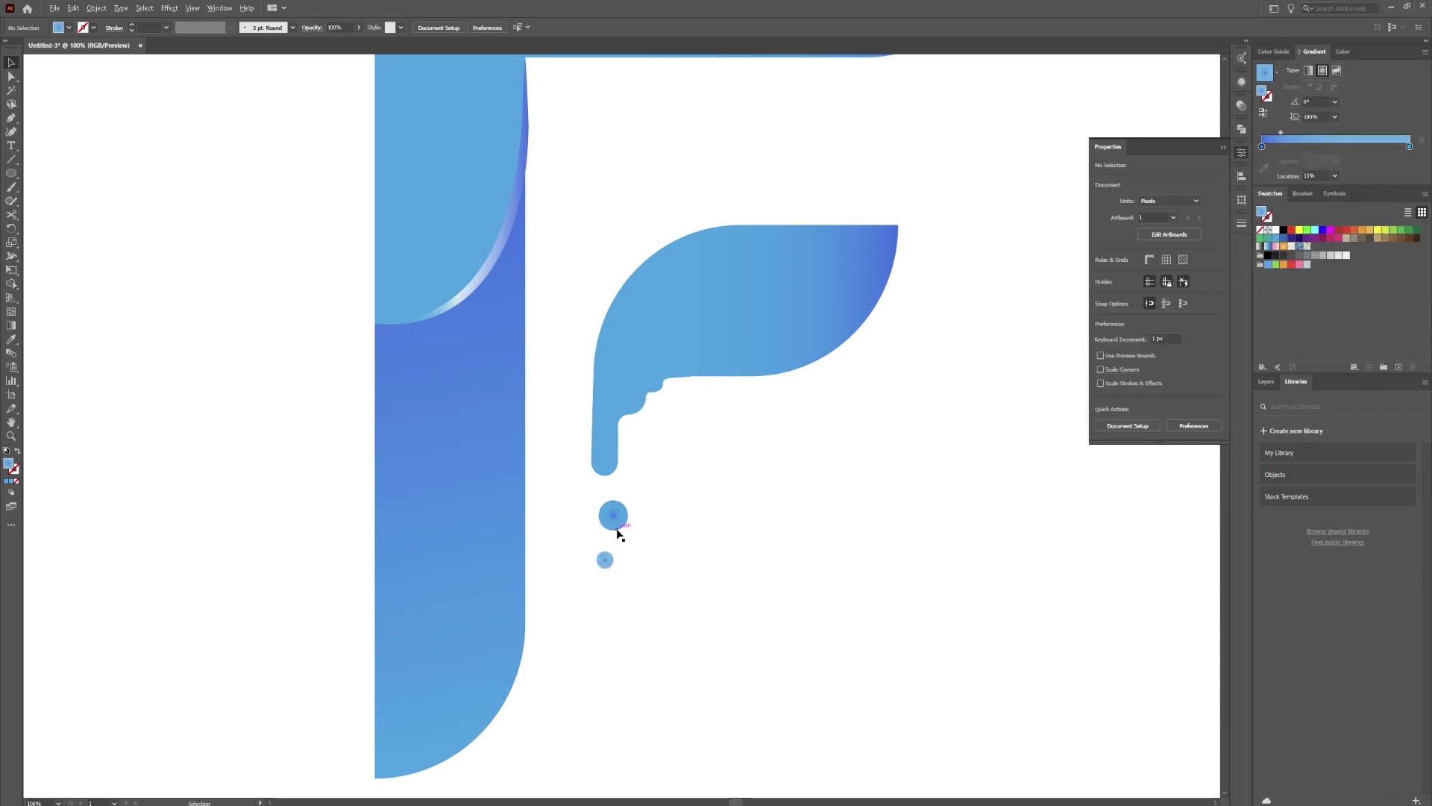
scroll(618, 534, up, 3)
scroll(619, 533, down, 2)
click(620, 510)
click(656, 515)
click(625, 527)
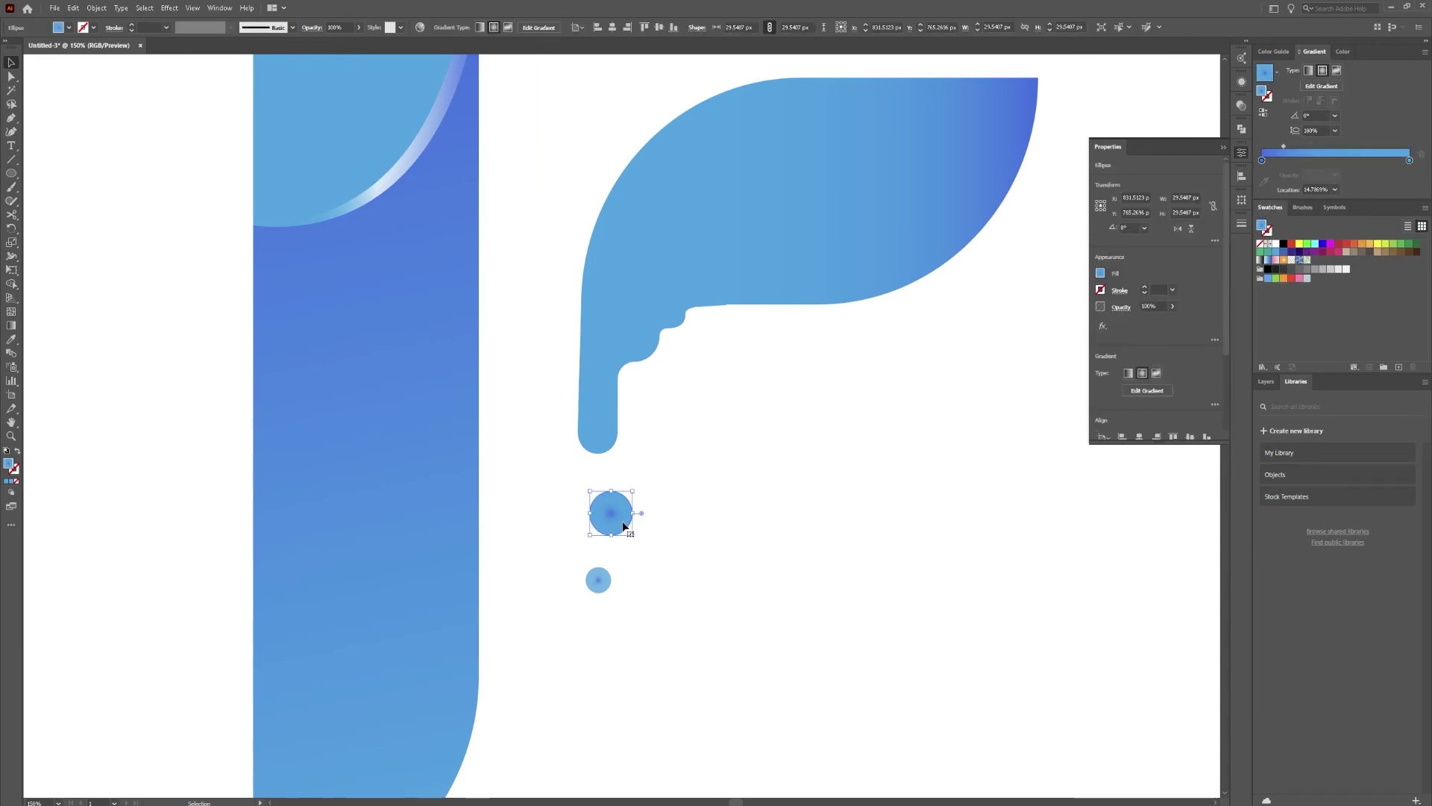
scroll(749, 520, down, 3)
click(761, 523)
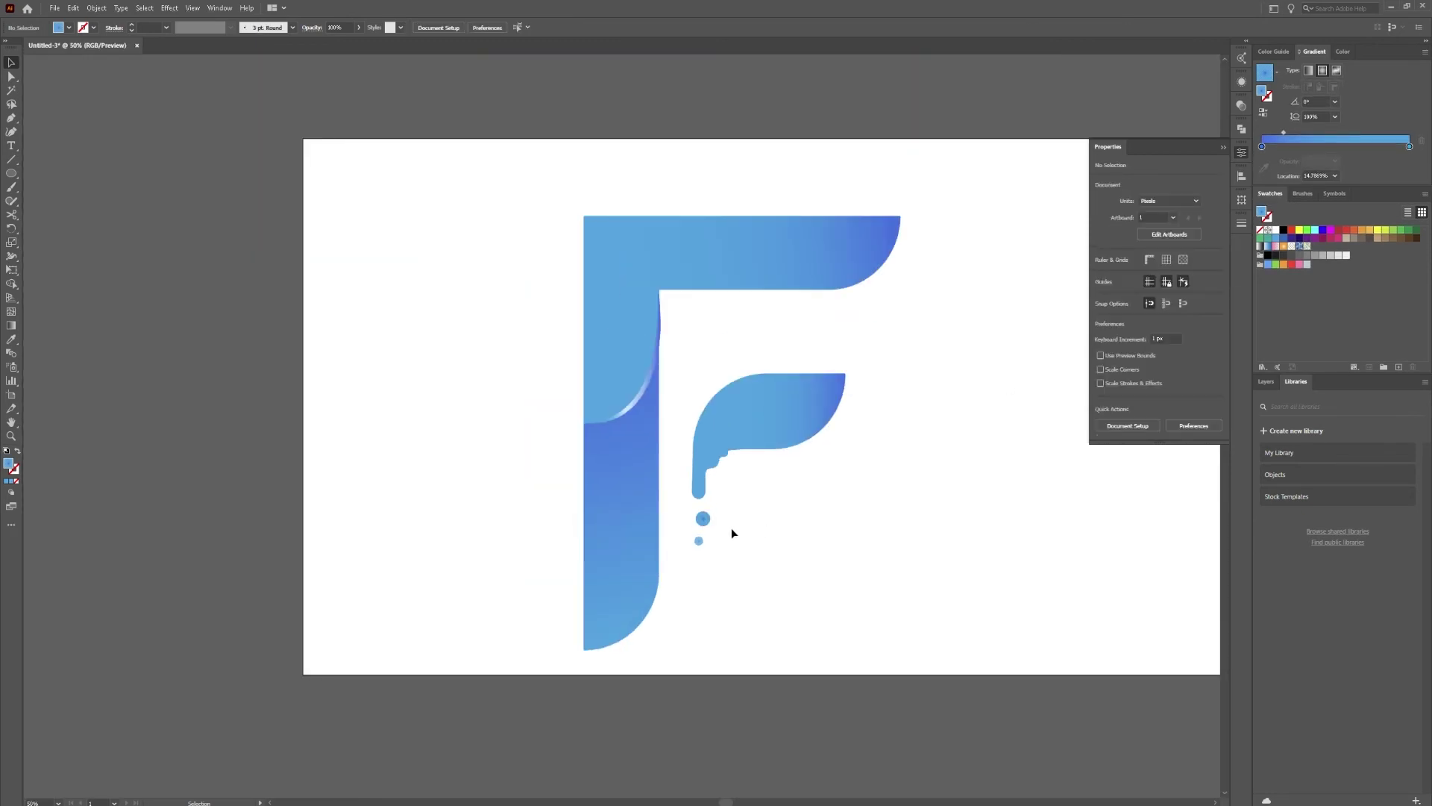
Select the whole logo and move it up and slightly to the right on the artboard.
drag(714, 556, 697, 509)
drag(916, 155, 447, 626)
mouse_move(531, 591)
mouse_down()
mouse_move(549, 553)
mouse_move(530, 590)
mouse_up()
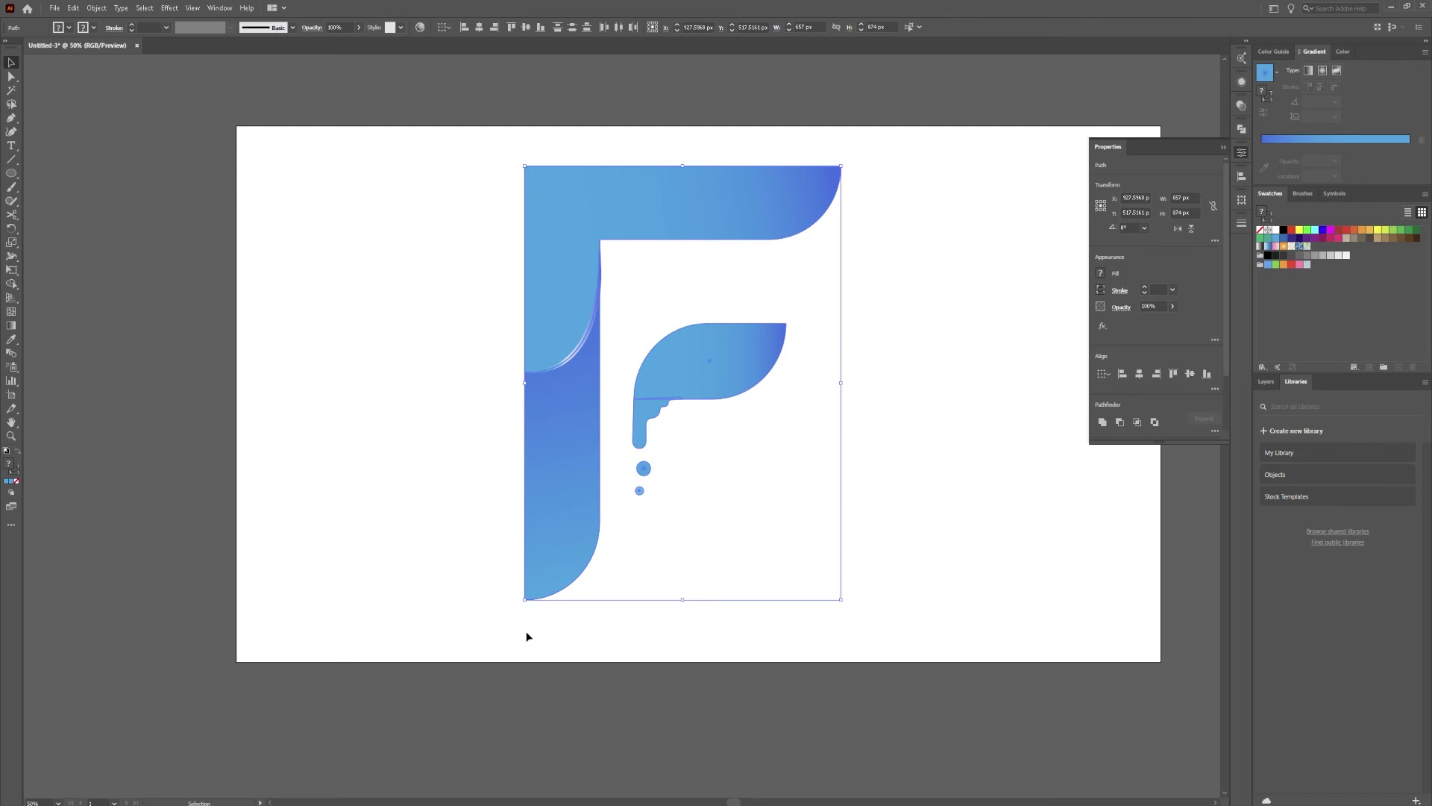
Copy the stepped drip shape from under the leaf to the bottom end of the stem, lining up its outer edge with the stem's.
click(702, 429)
click(653, 417)
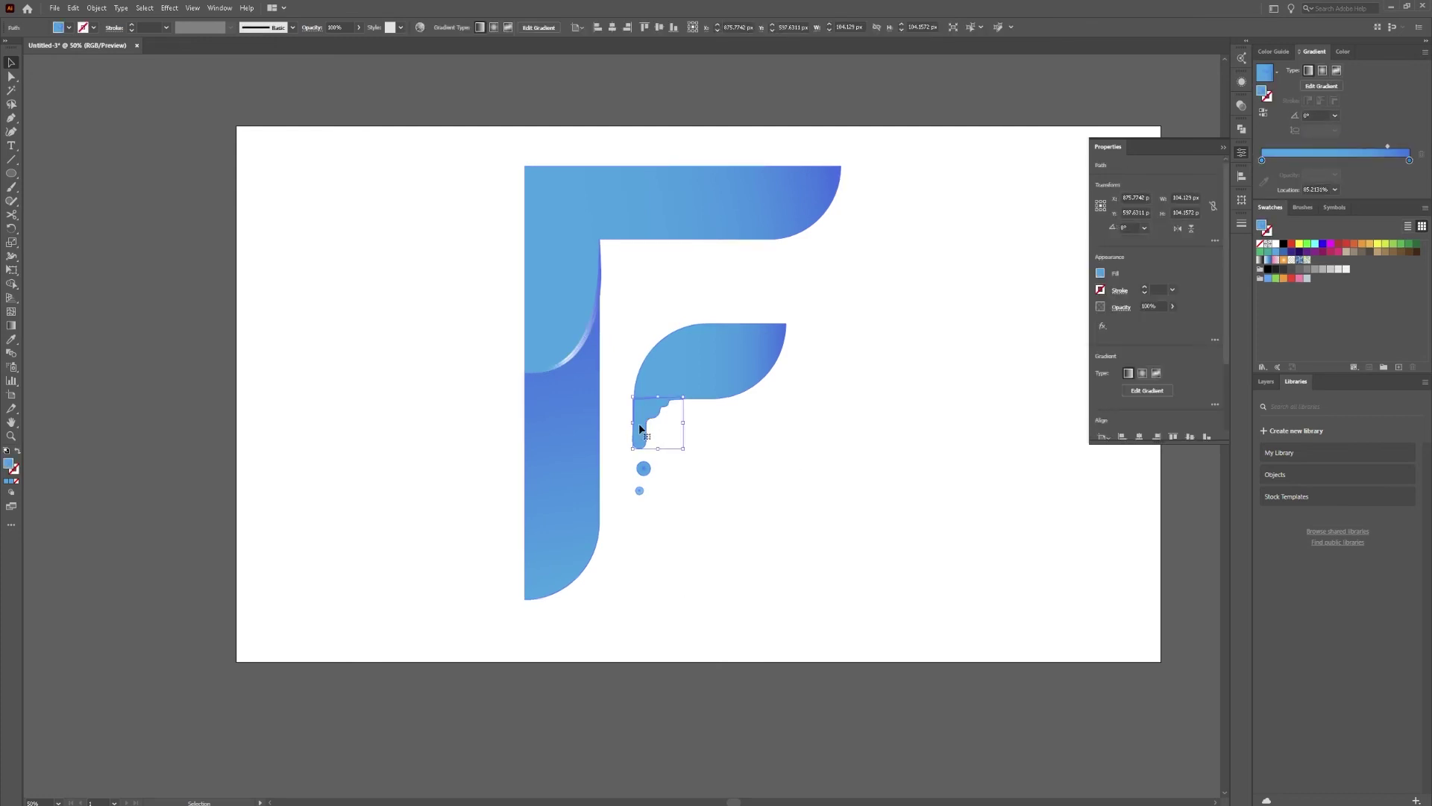
drag(648, 414, 535, 613)
scroll(611, 598, up, 3)
drag(398, 628, 393, 629)
click(564, 556)
Pull the copied drip's upper anchors onto the stem's rounded end and bend the edge down to the top step into a smooth curve.
key(a)
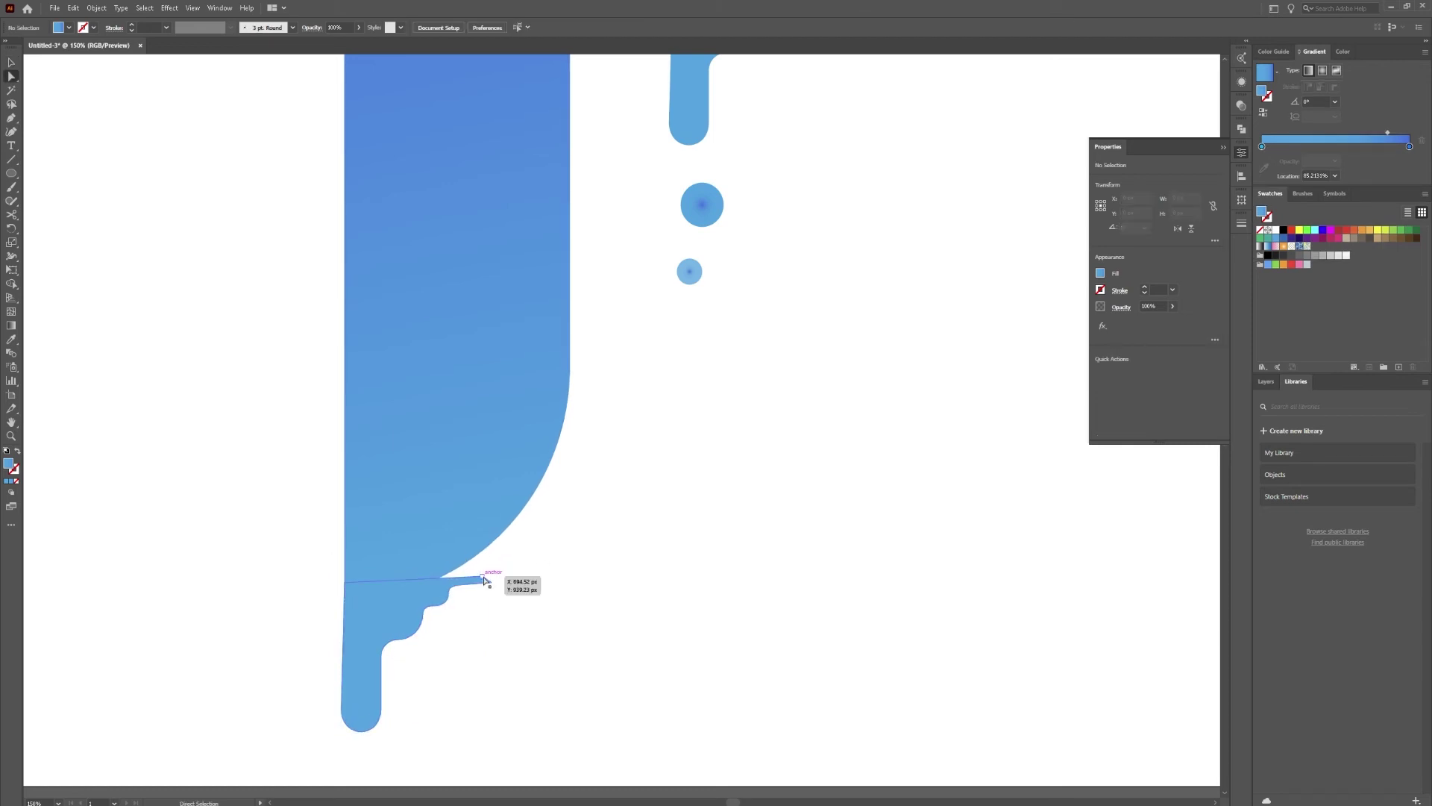
drag(494, 572, 513, 522)
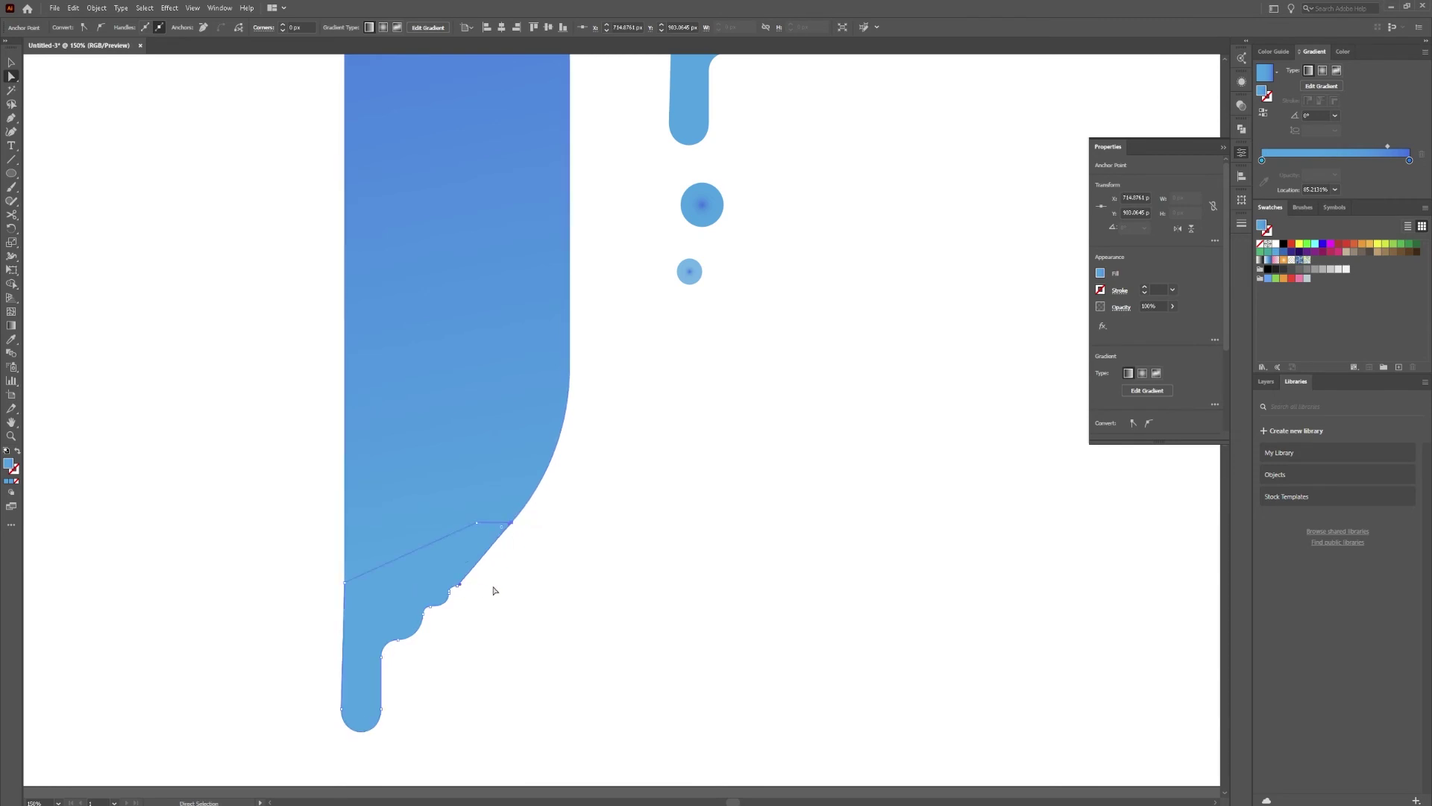
scroll(457, 596, up, 2)
drag(478, 579, 484, 563)
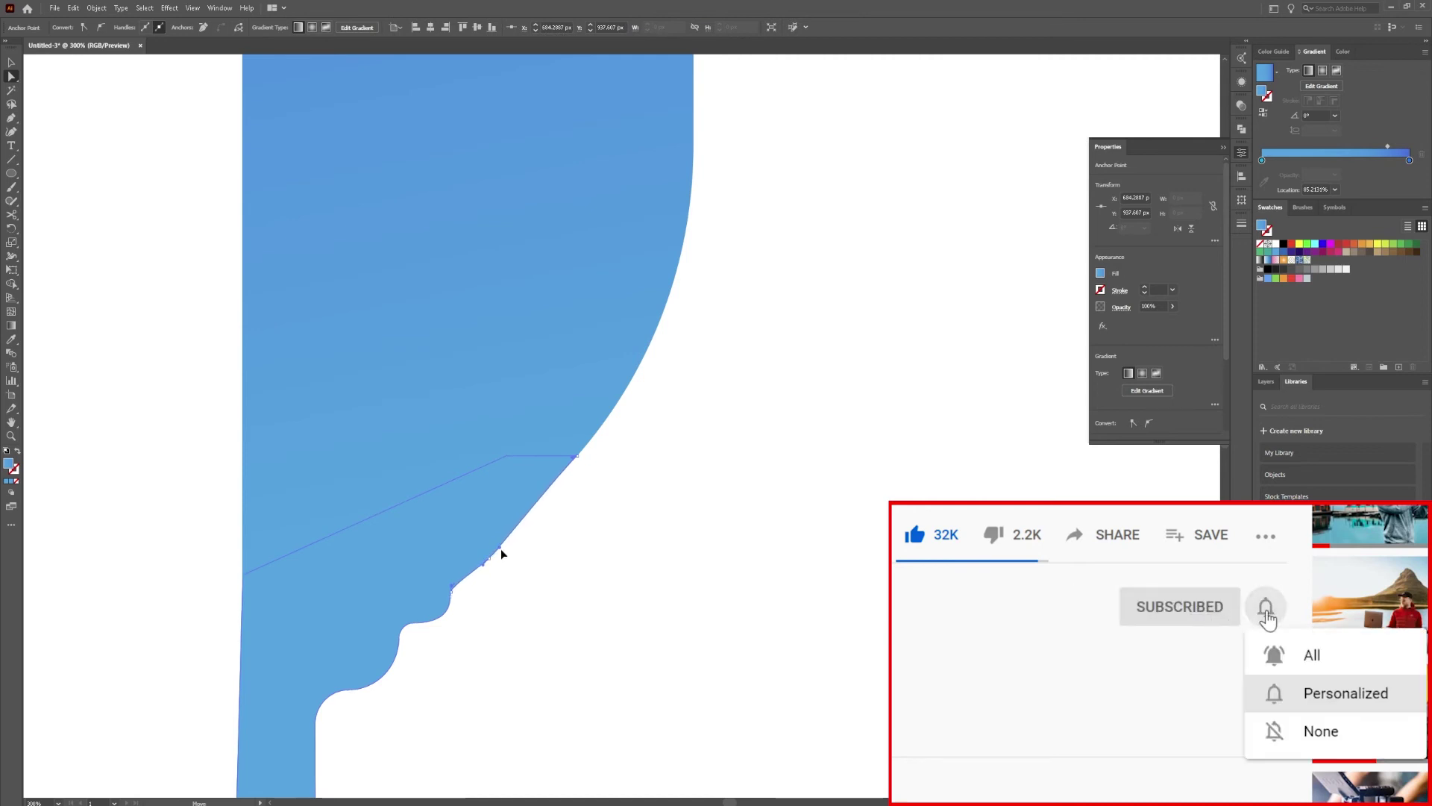
click(508, 558)
drag(507, 558, 462, 571)
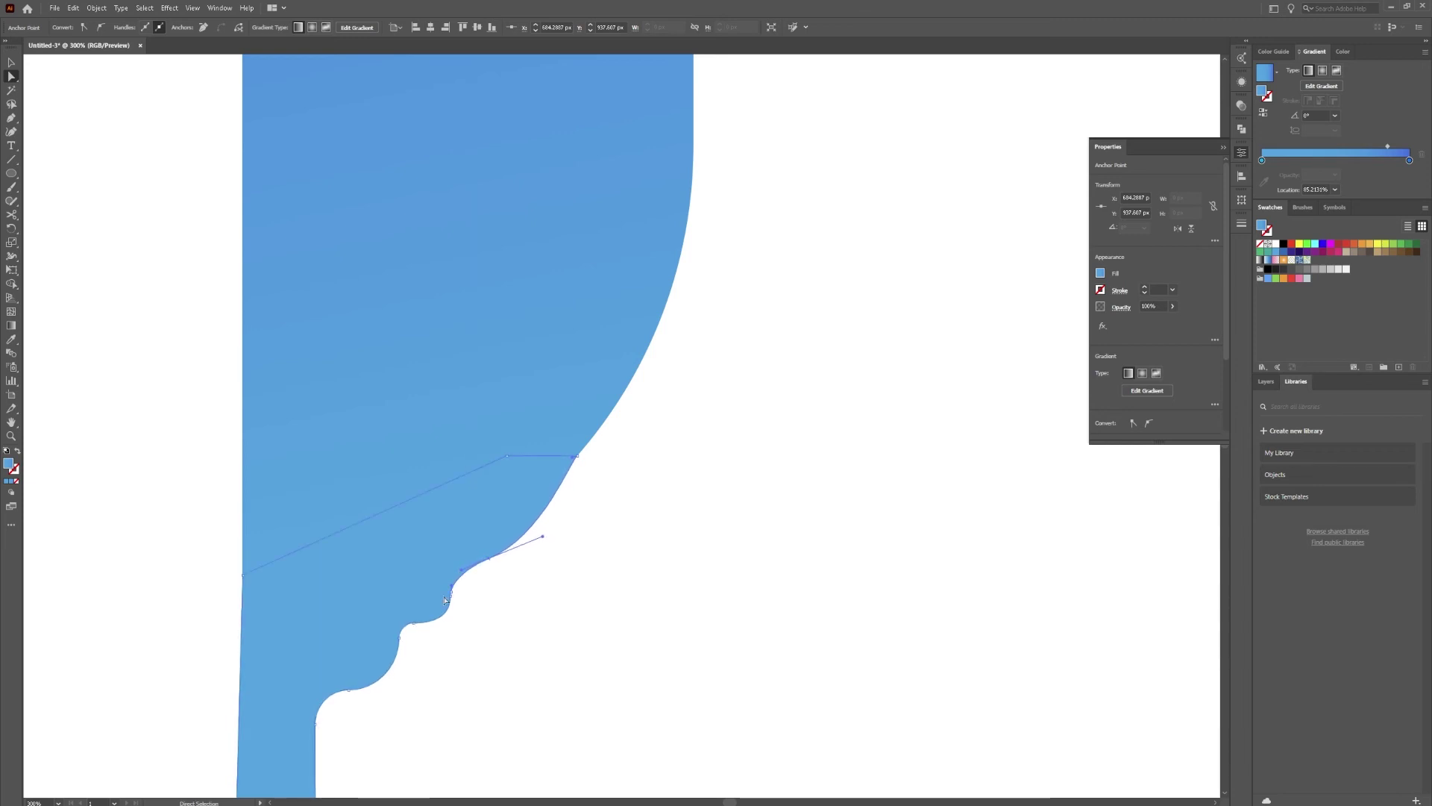
drag(399, 645, 400, 643)
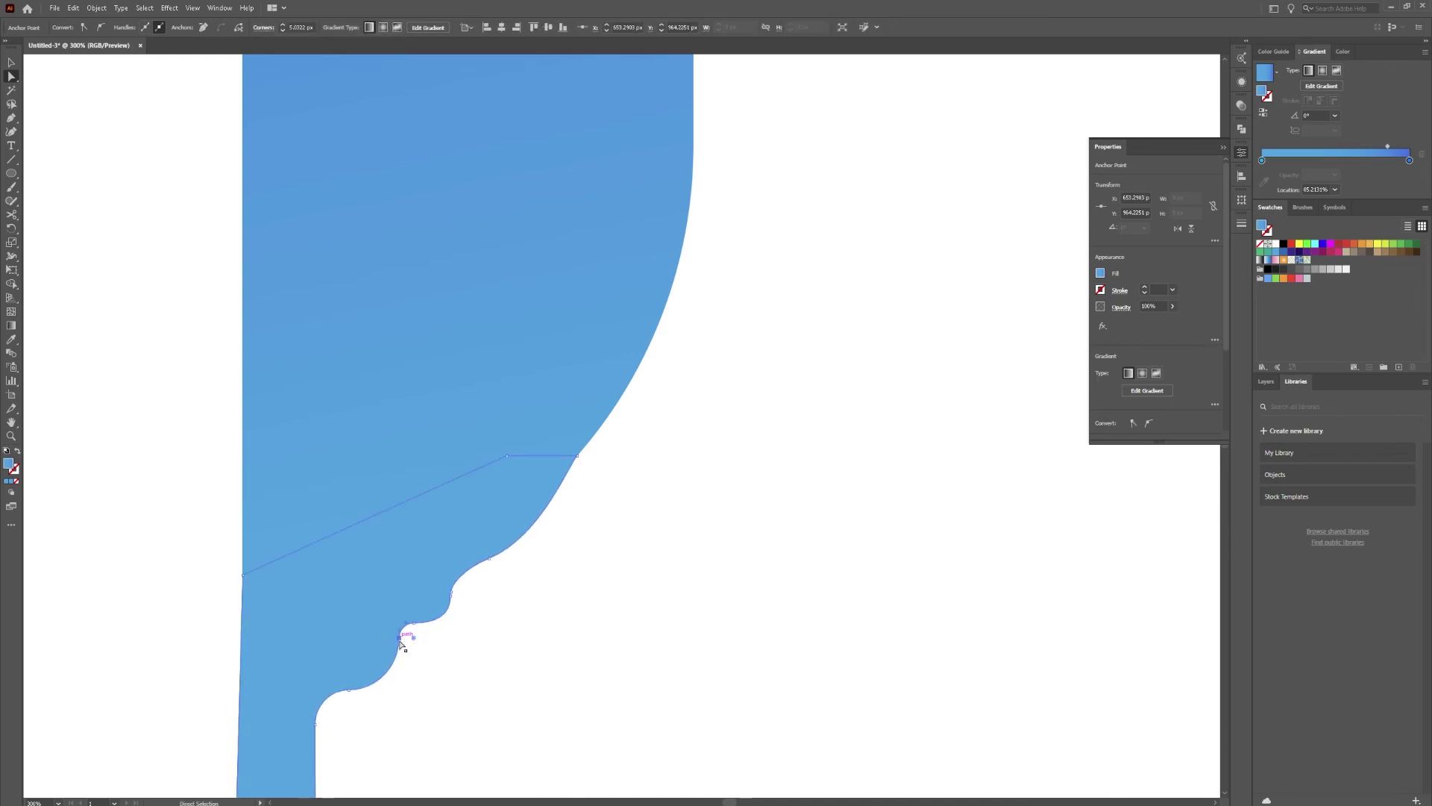
click(409, 631)
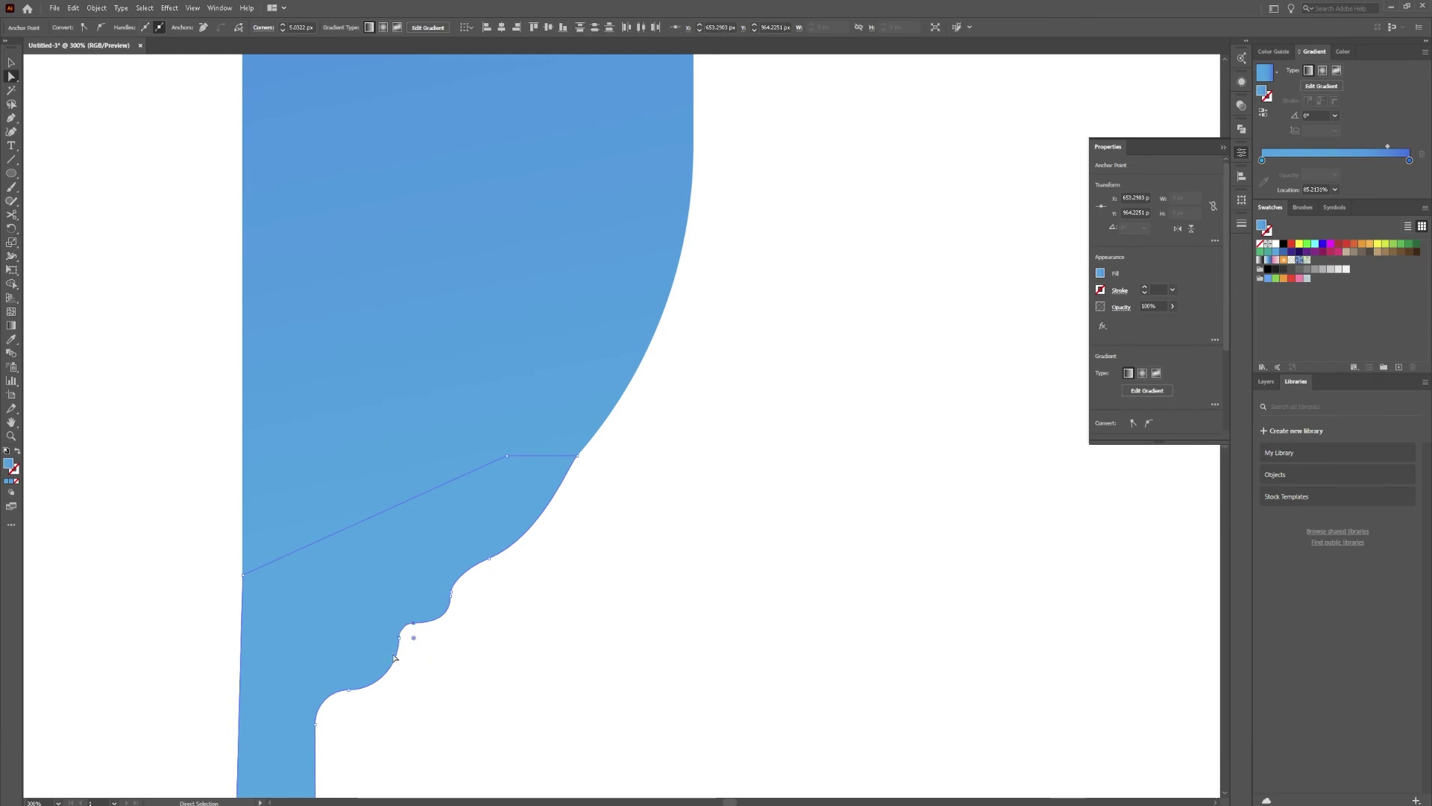
click(348, 690)
click(619, 616)
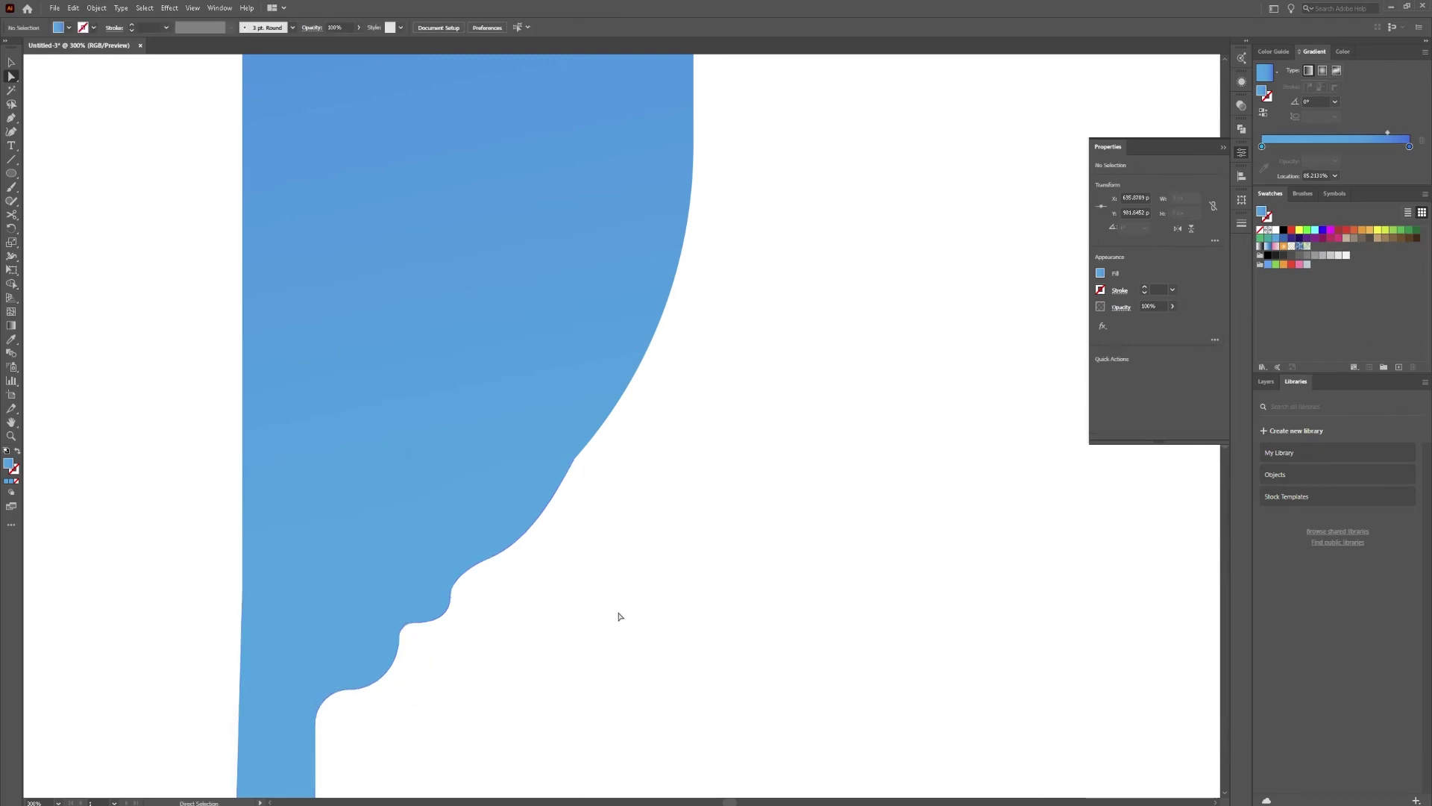
scroll(716, 576, down, 2)
scroll(806, 572, down, 1)
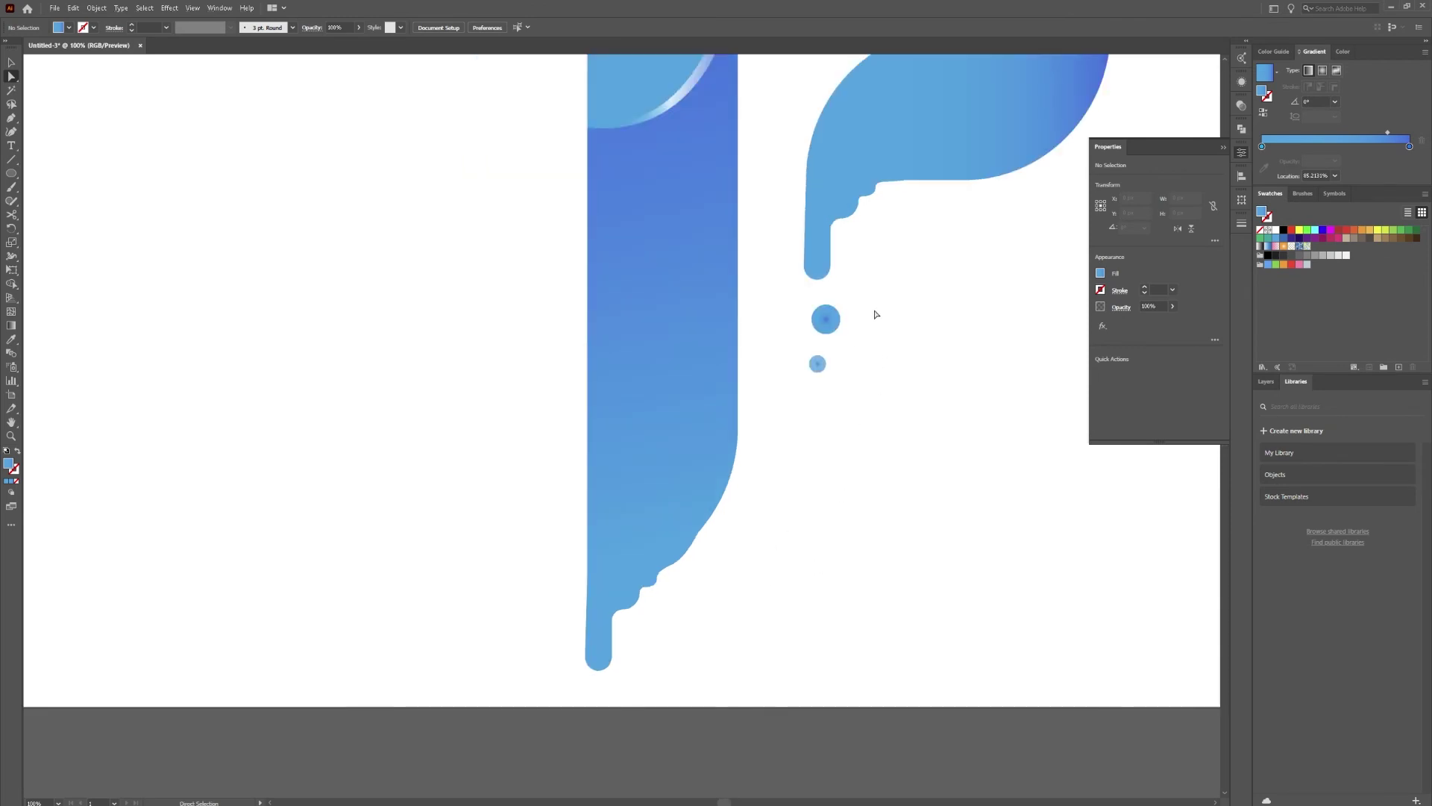
drag(815, 388, 808, 403)
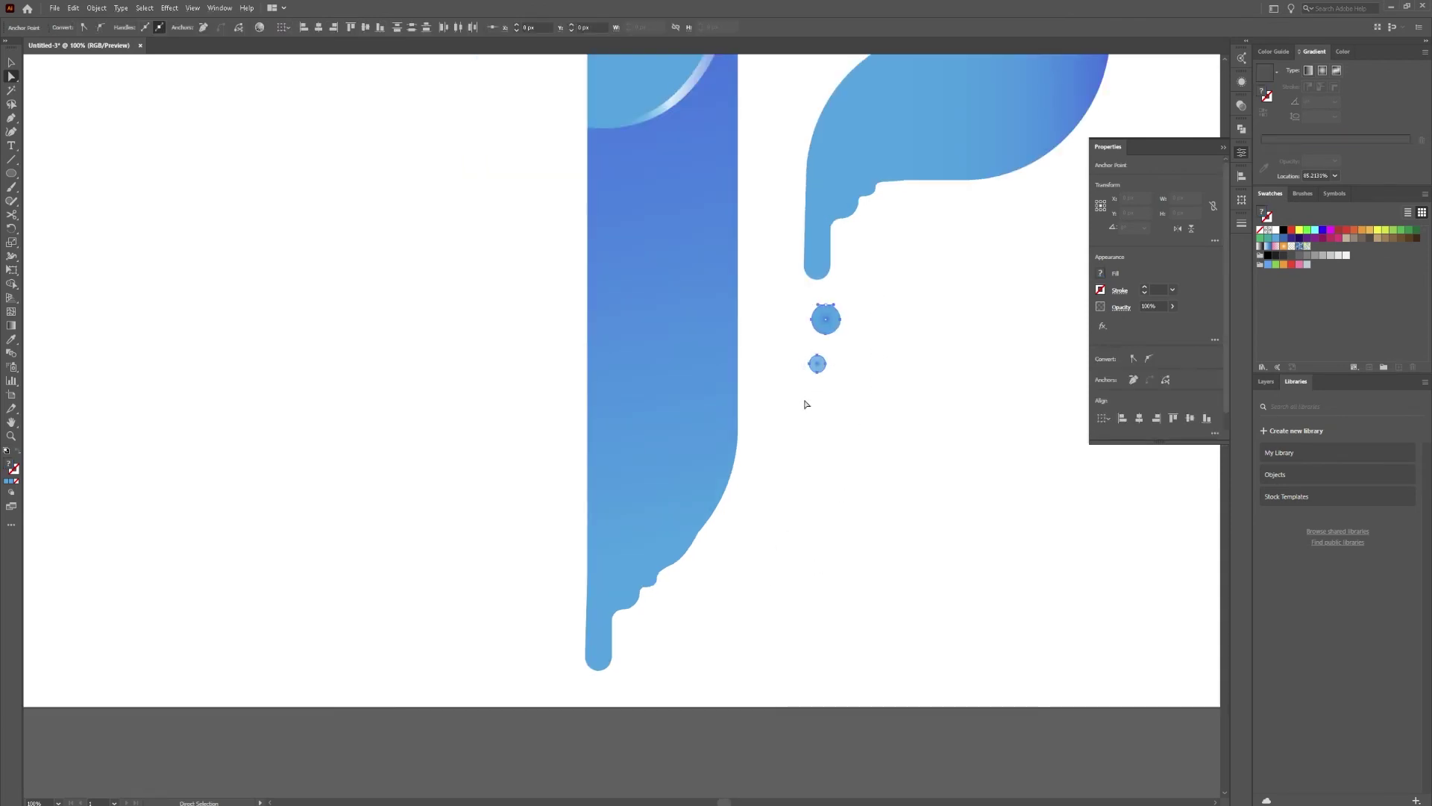
click(835, 463)
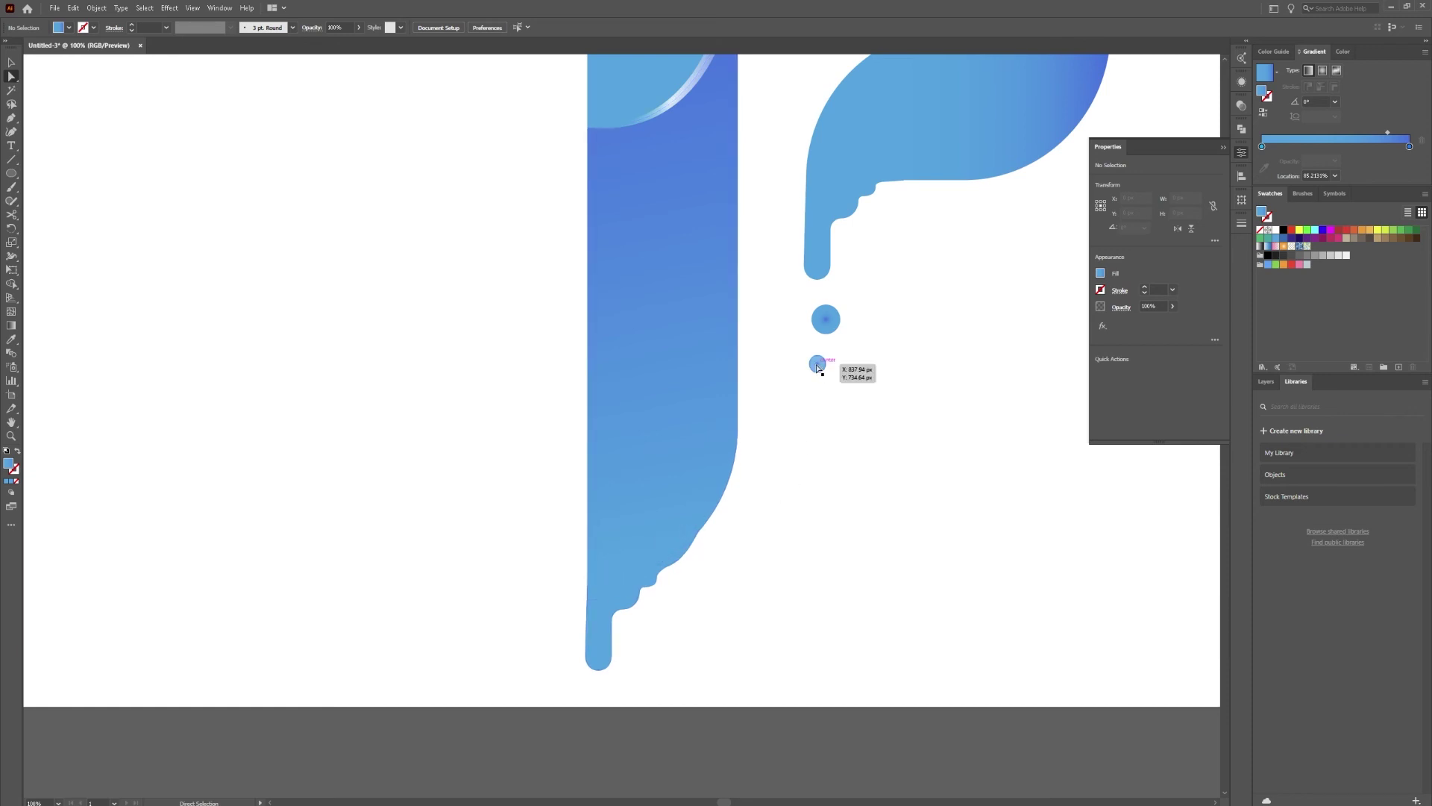
Copy the leaf's droplets to the stem's drip, placing a small one below its tip and a large and a small one beside it.
key(v)
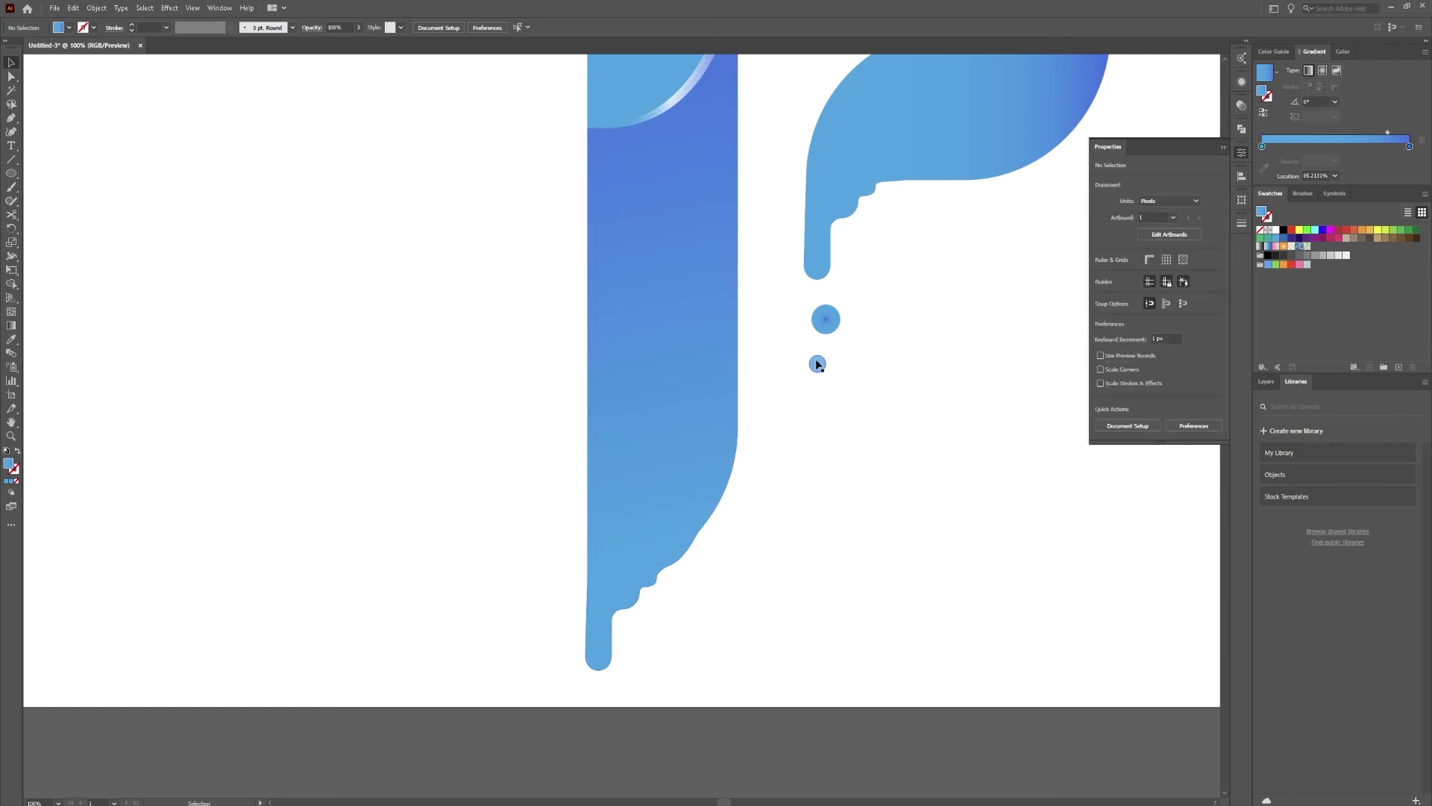
drag(819, 368, 600, 699)
drag(826, 321, 644, 646)
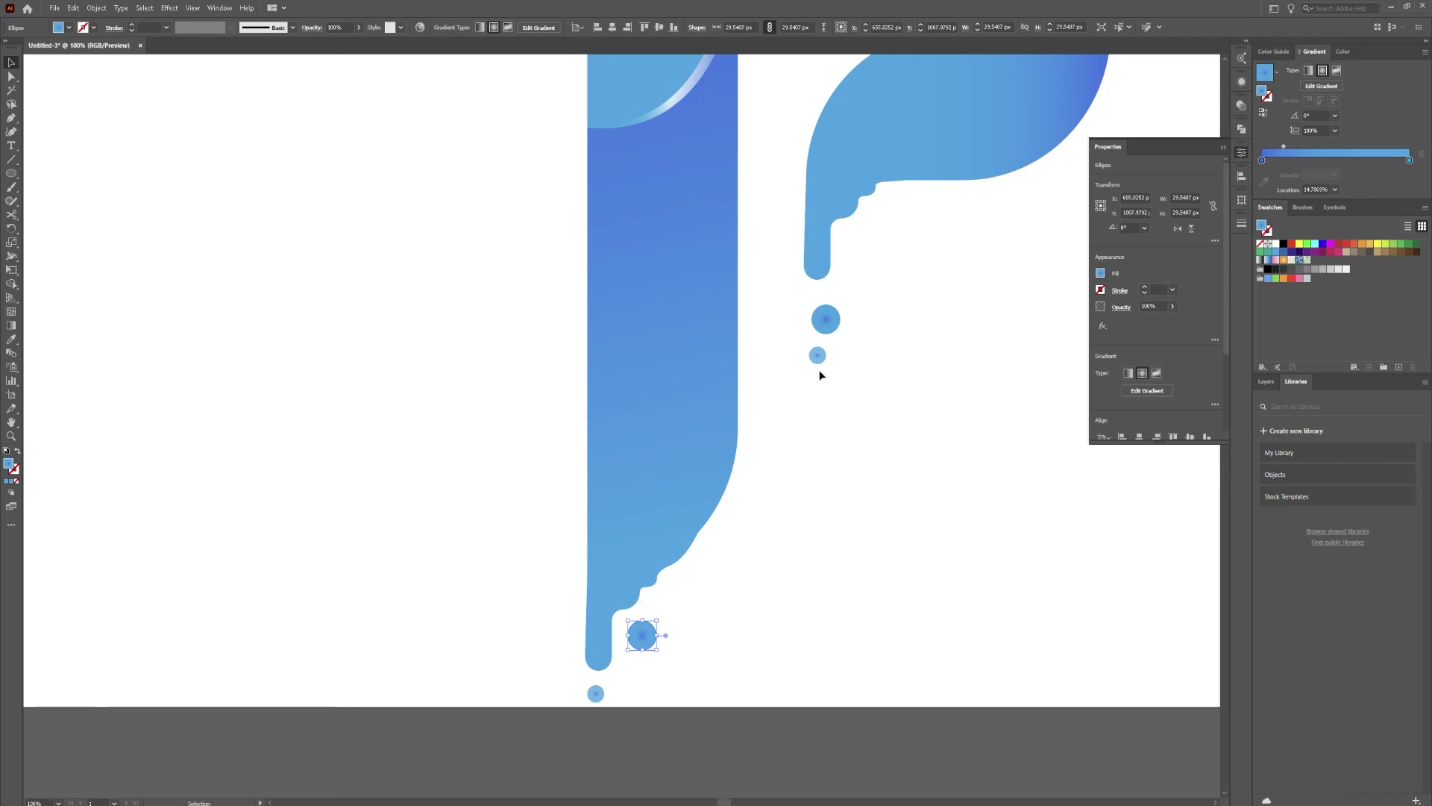
drag(818, 358, 635, 682)
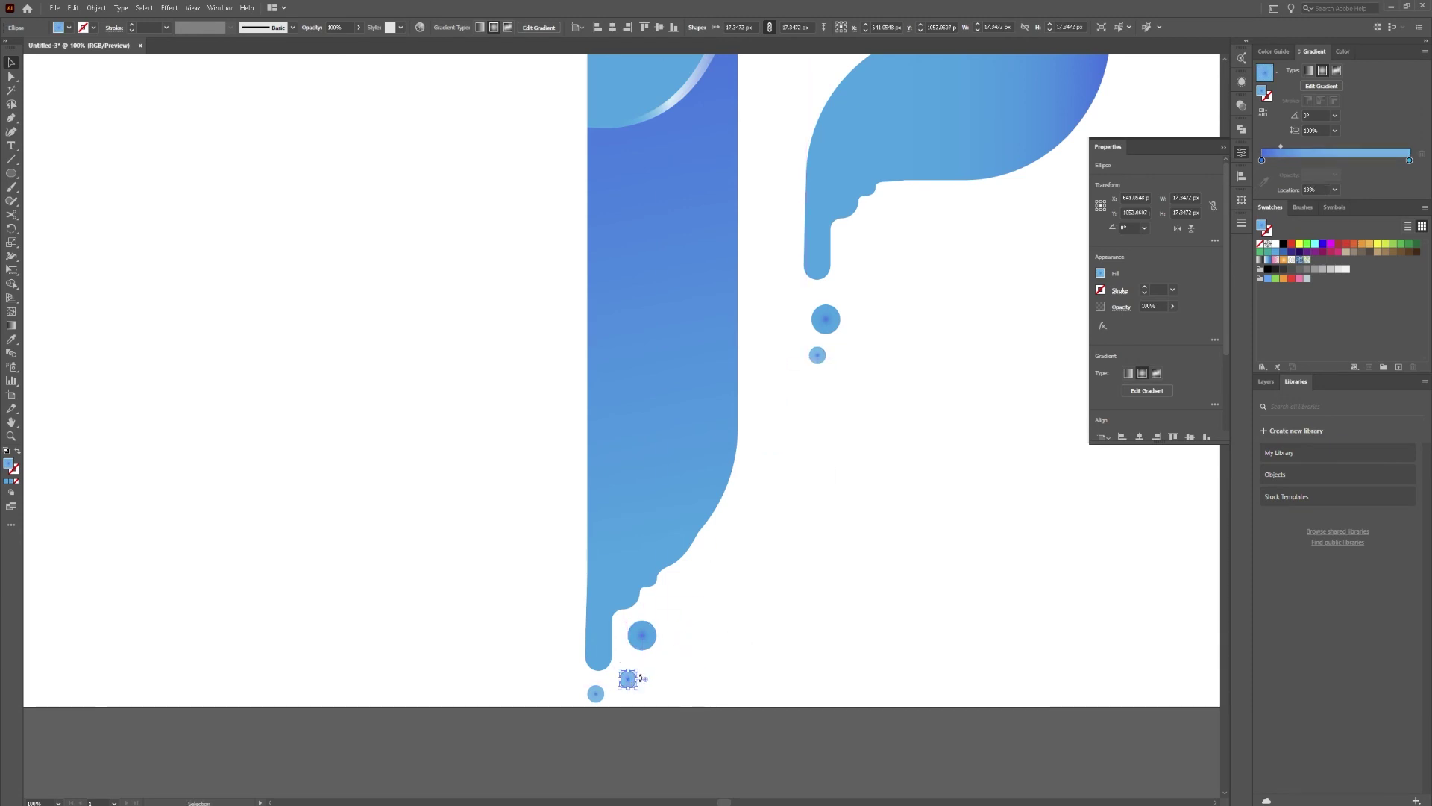
Shrink the two droplets beside the stem's drip and nudge the droplet under its tip slightly into place.
drag(638, 670, 634, 674)
click(651, 641)
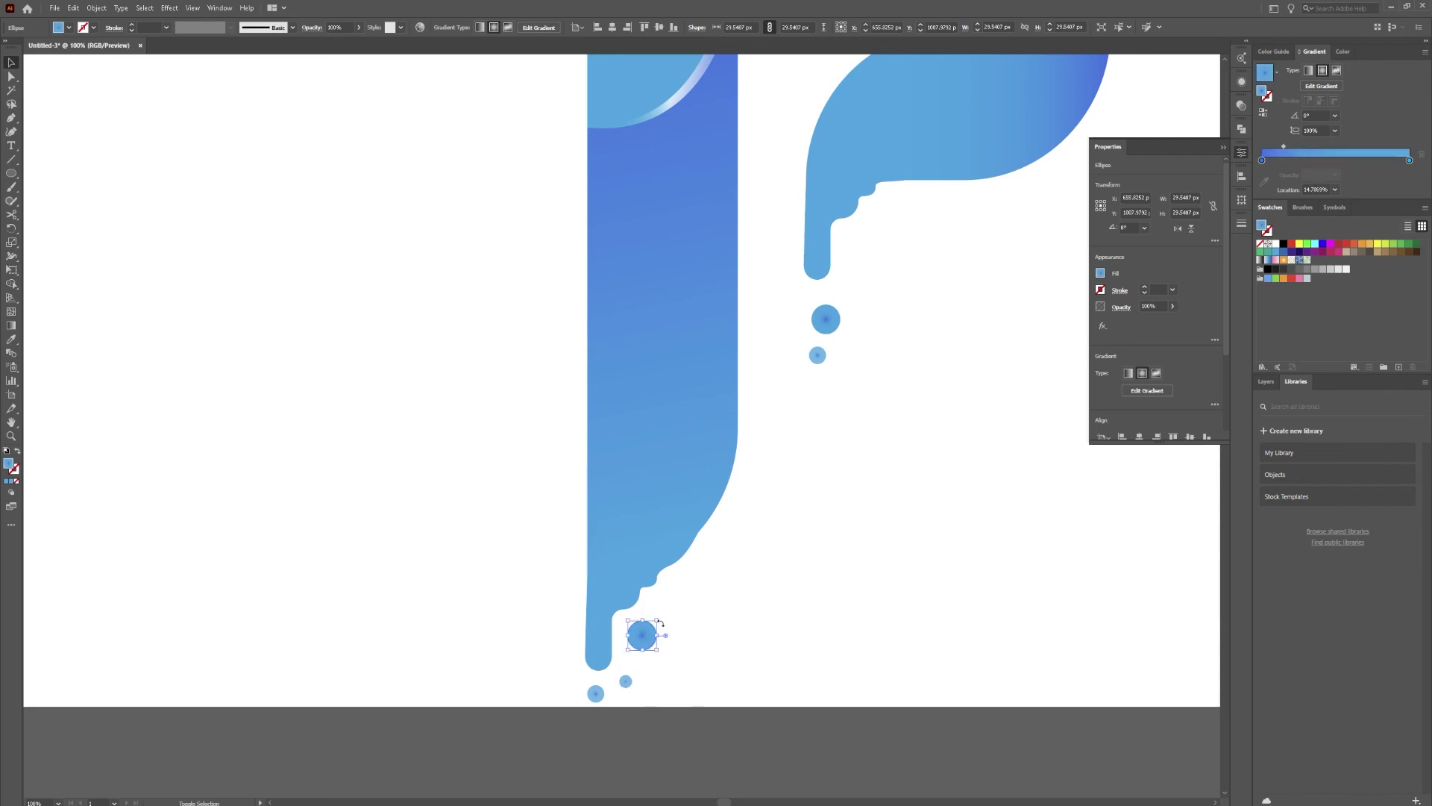
drag(658, 620, 597, 694)
scroll(801, 564, down, 4)
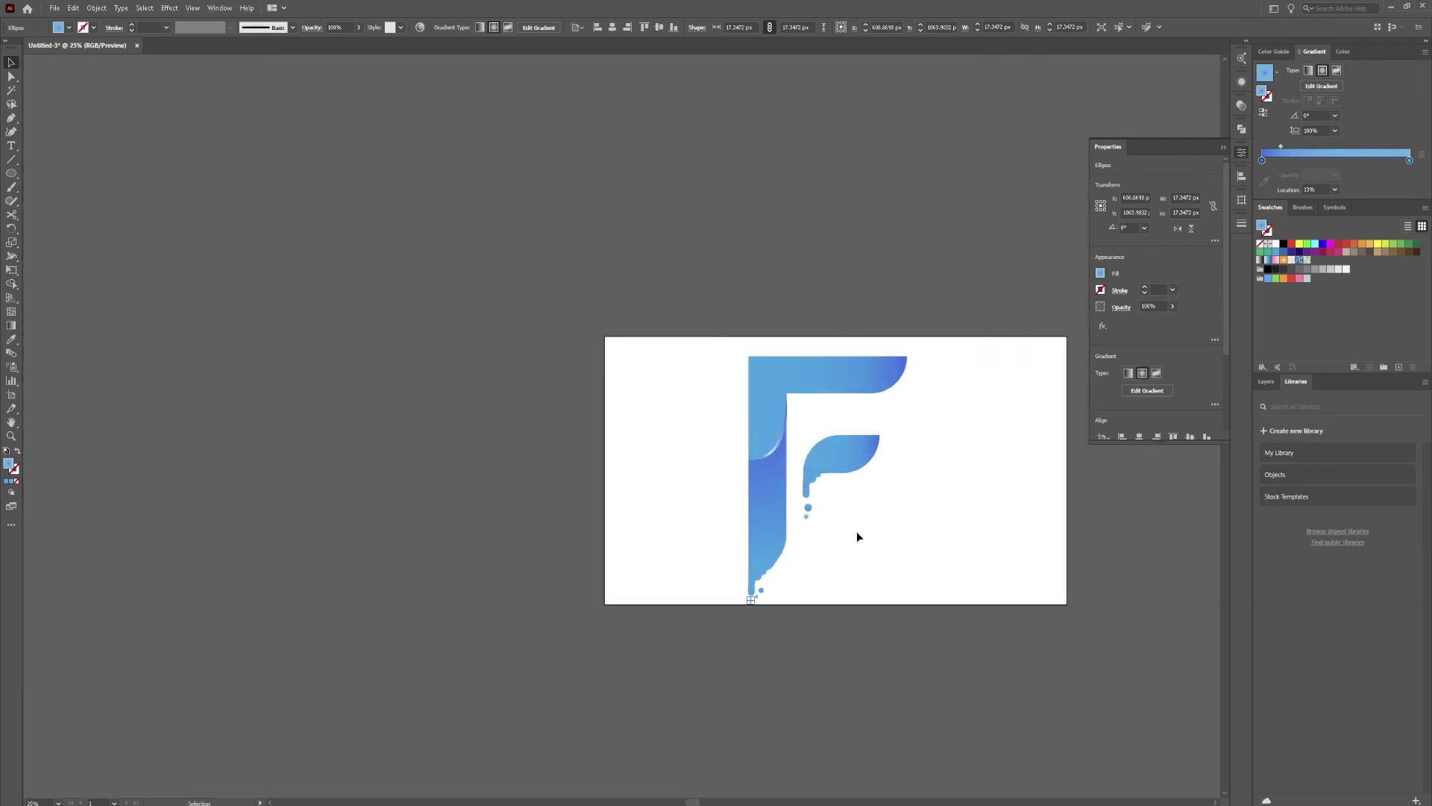
click(857, 536)
drag(878, 511, 795, 558)
Draw an open Pen curve along the rounded end of the top bar, using the dividing curve's gradient stroke.
scroll(804, 534, up, 1)
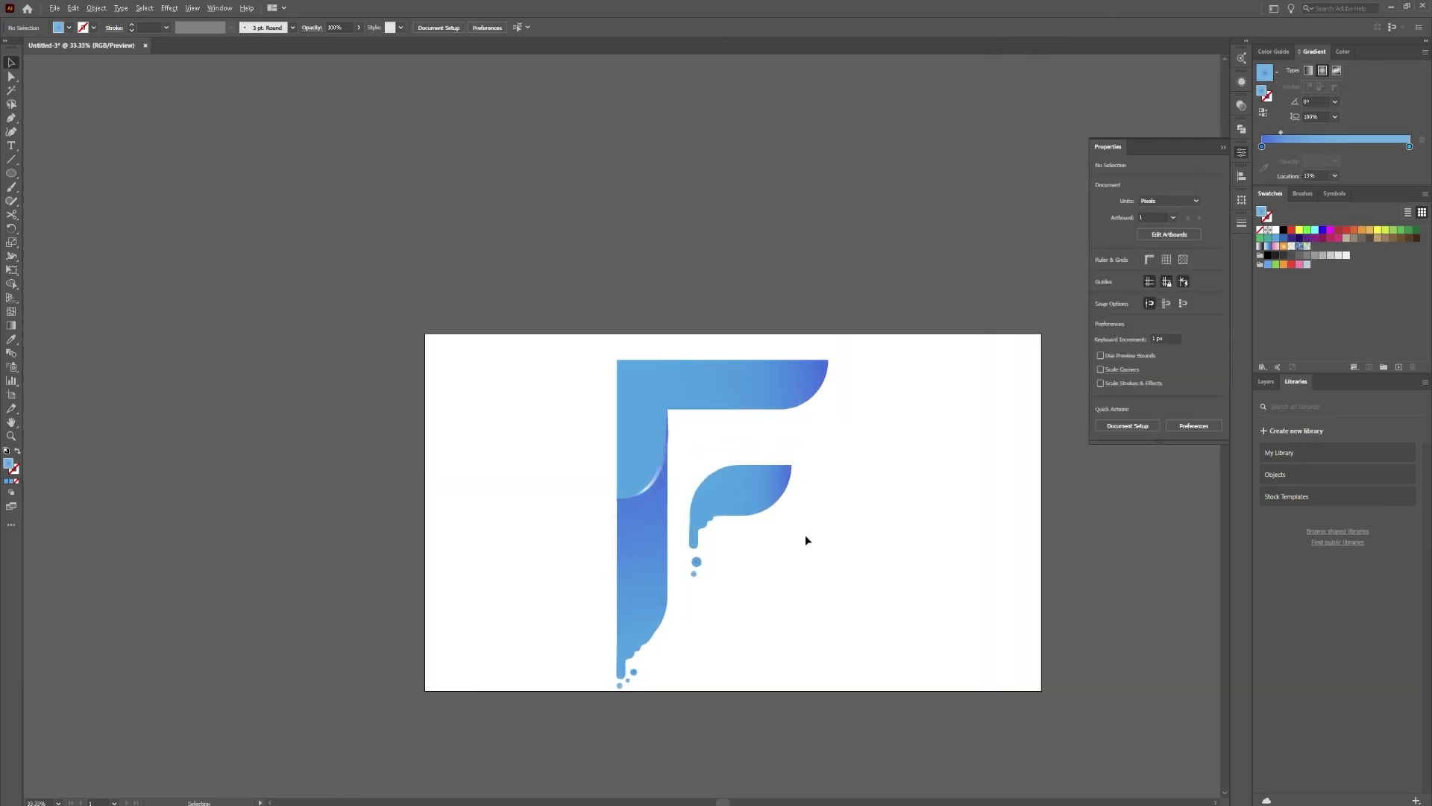
scroll(806, 539, up, 1)
click(599, 446)
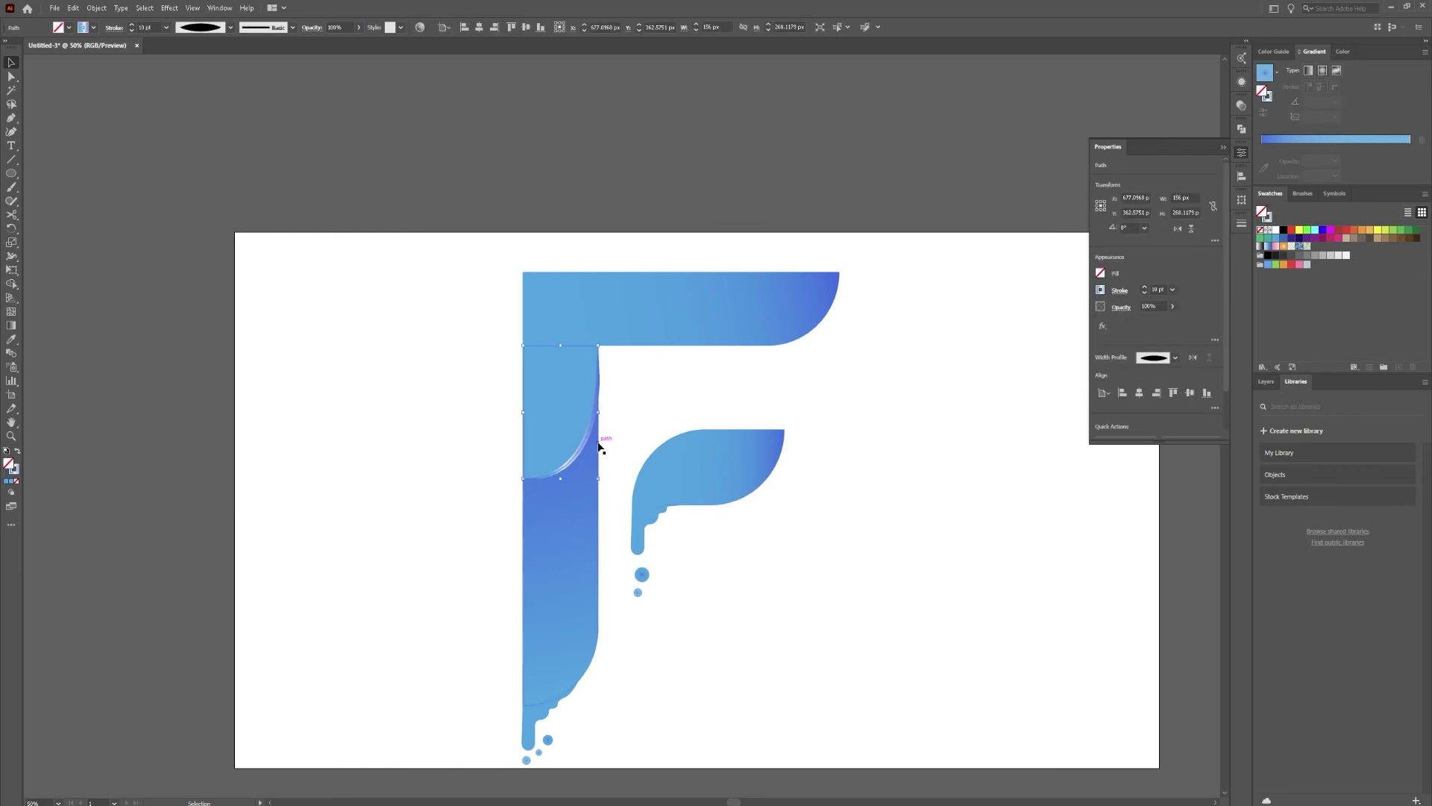
click(791, 357)
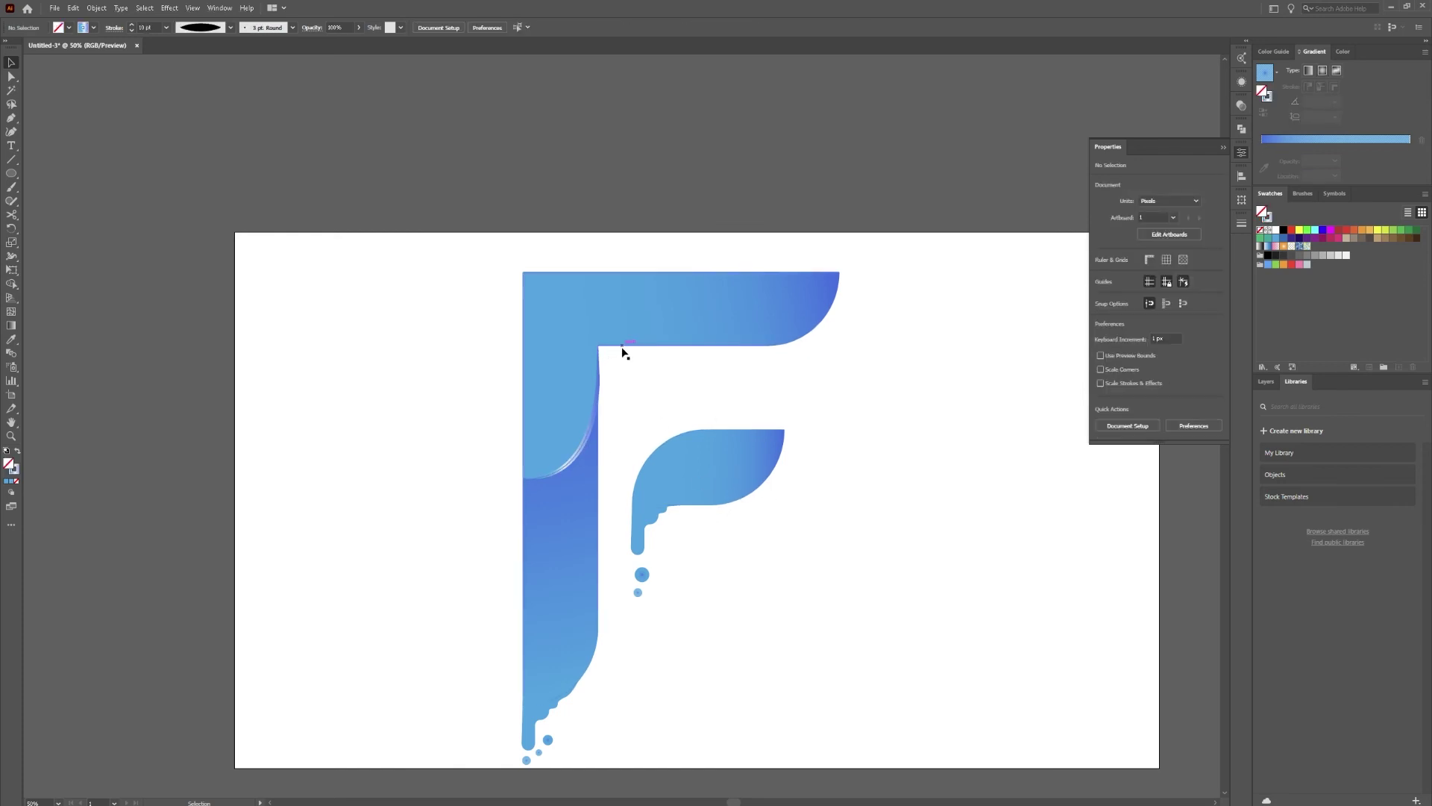
key(p)
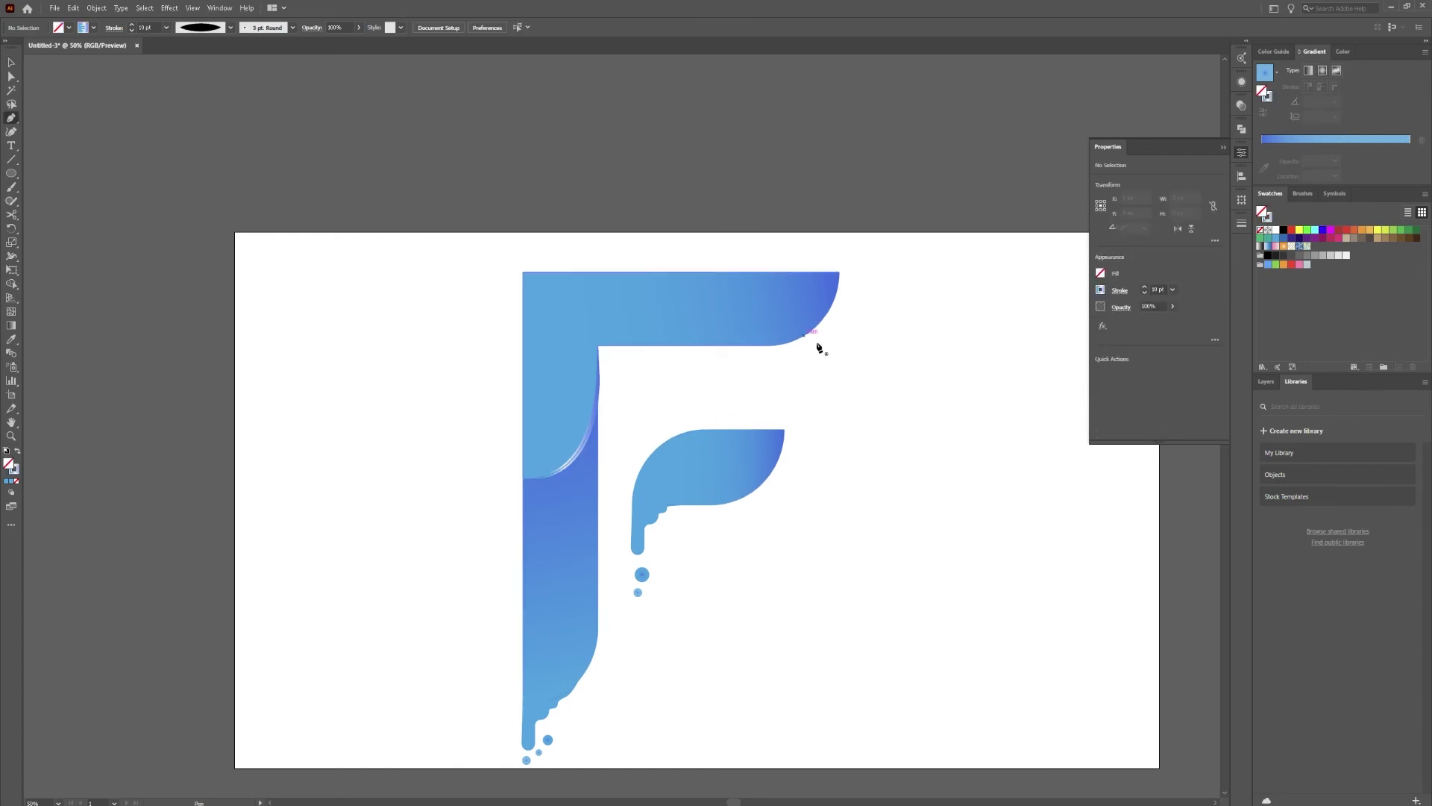
click(763, 347)
drag(839, 272, 845, 192)
key(Escape)
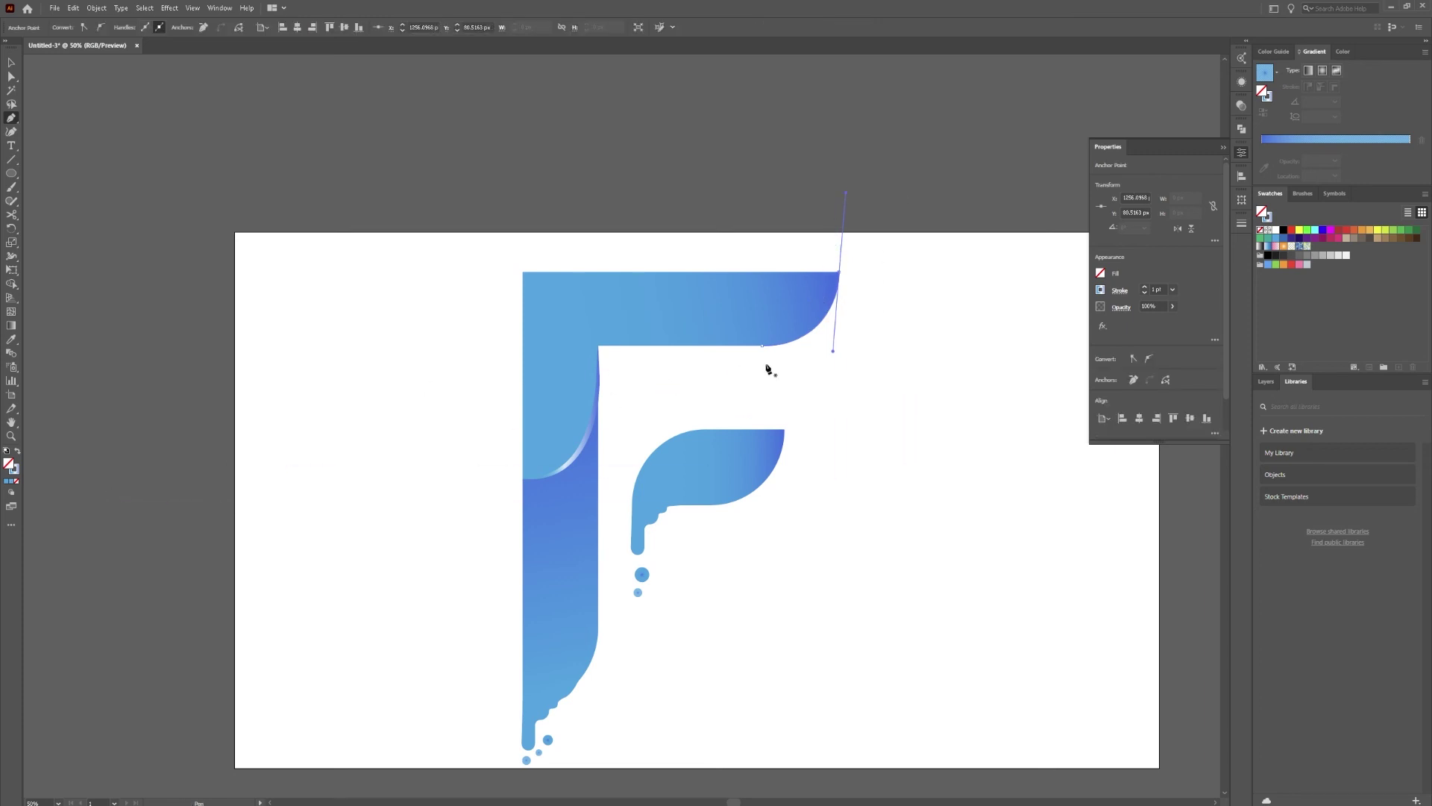
Give the bar-end curve a 7 pt stroke with the lens-shaped width profile that tapers at both ends.
click(1145, 288)
click(1145, 289)
click(1145, 289)
click(1120, 291)
click(1059, 468)
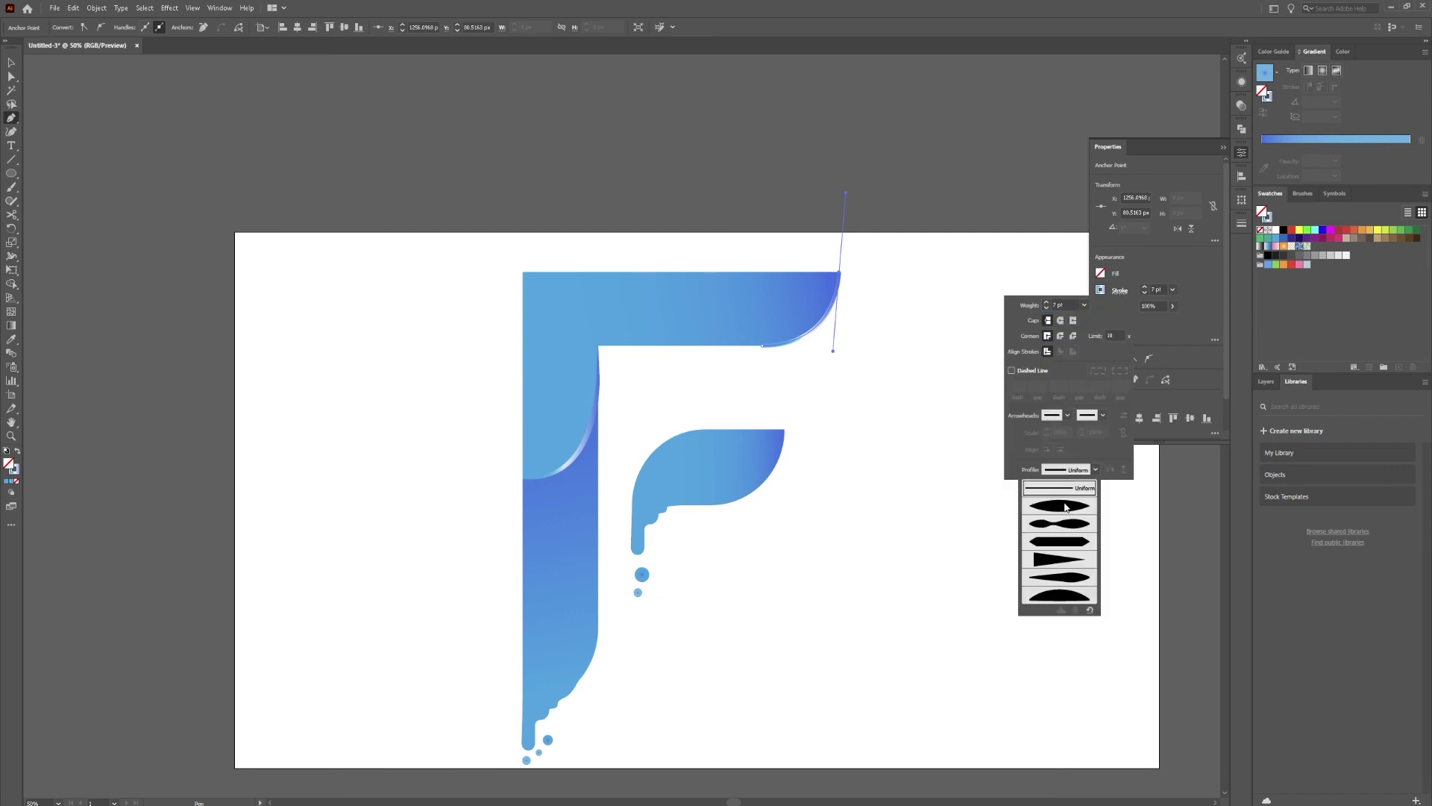
click(1064, 499)
click(1197, 357)
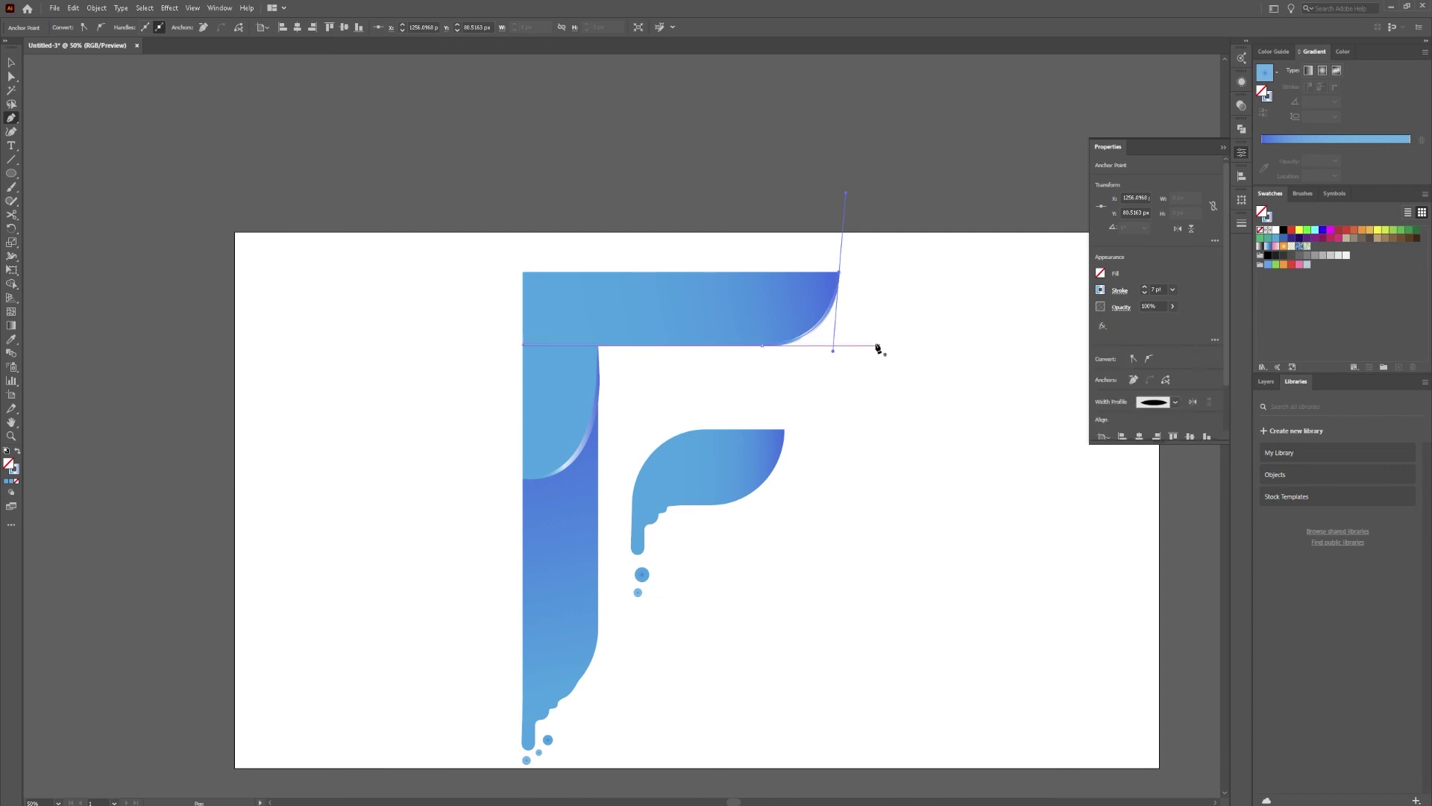
key(v)
click(918, 363)
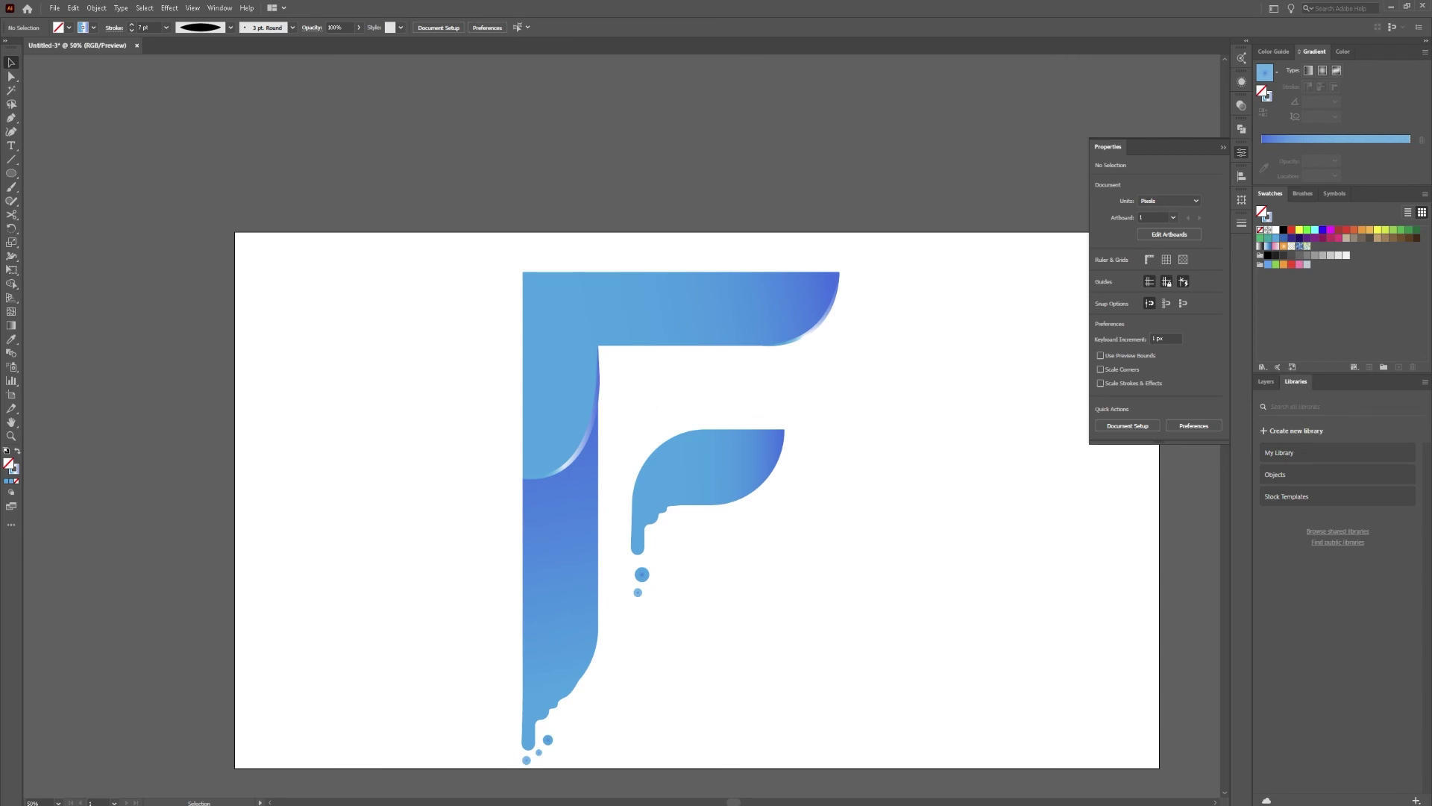
Draw a 1920 × 1080 px rectangle covering the whole artboard.
drag(13, 172, 60, 173)
drag(640, 310, 470, 705)
mouse_move(549, 309)
mouse_down()
mouse_move(526, 306)
mouse_move(549, 320)
mouse_up()
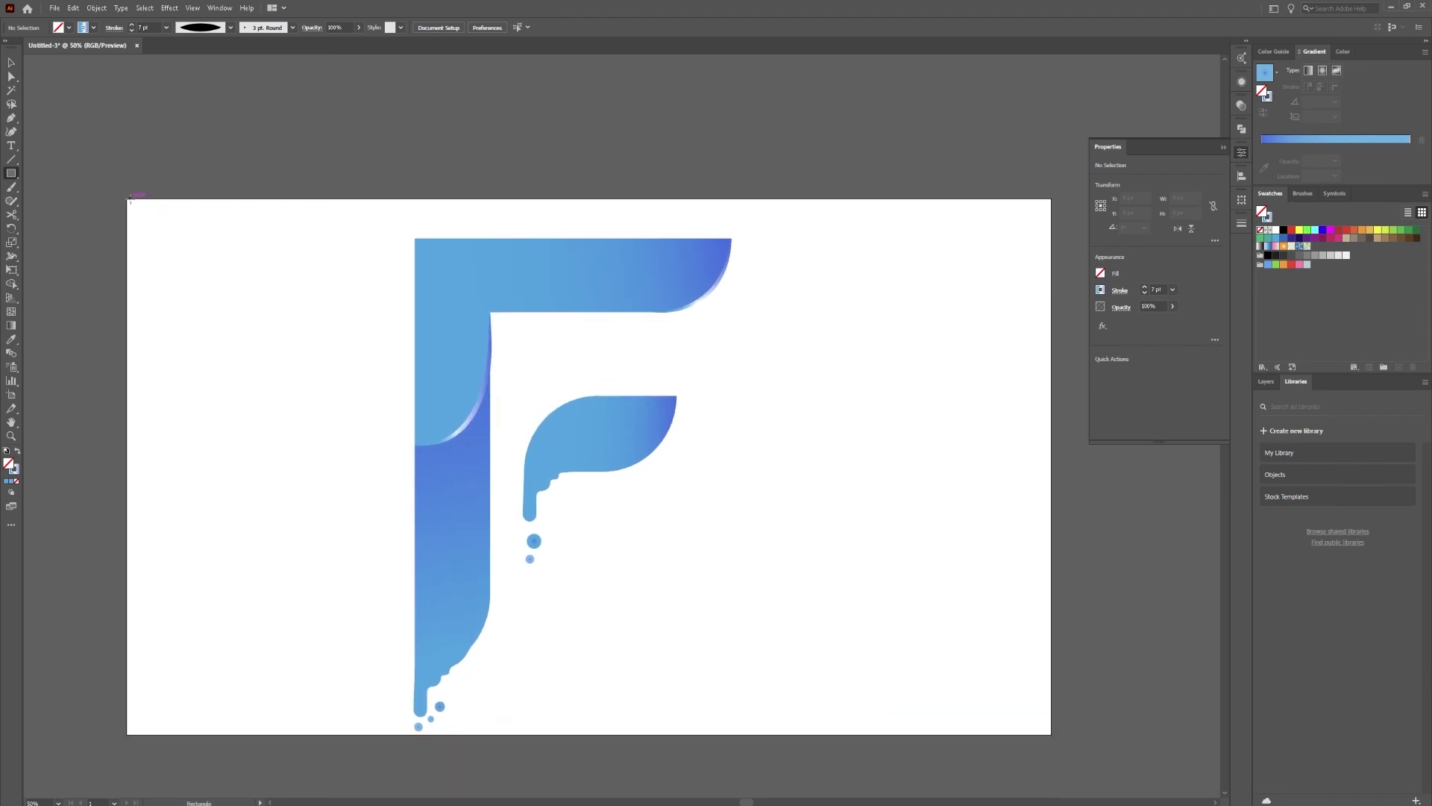
drag(127, 196, 1051, 735)
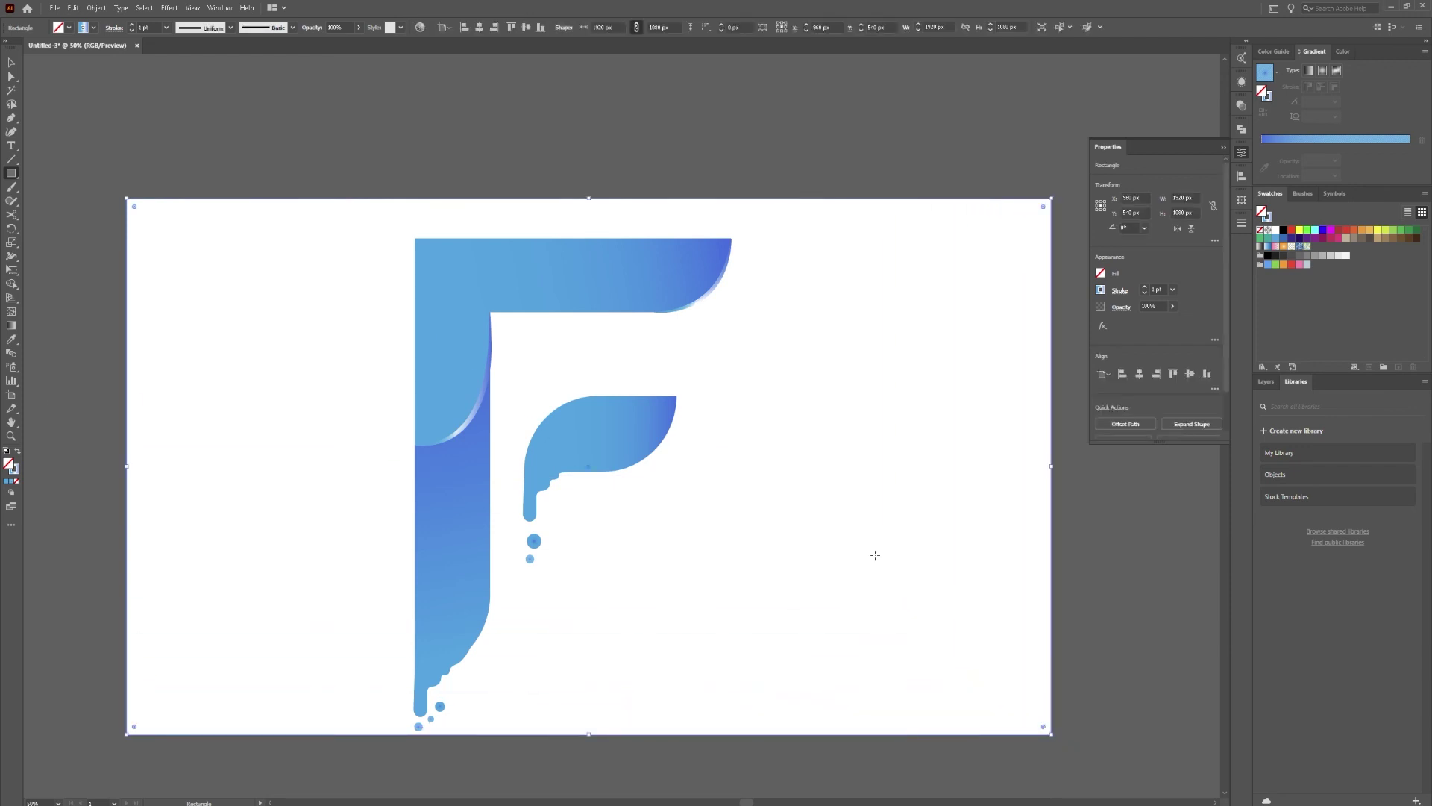
Give the artboard-sized rectangle a solid light blue fill without a stroke and send it behind the logo.
click(17, 451)
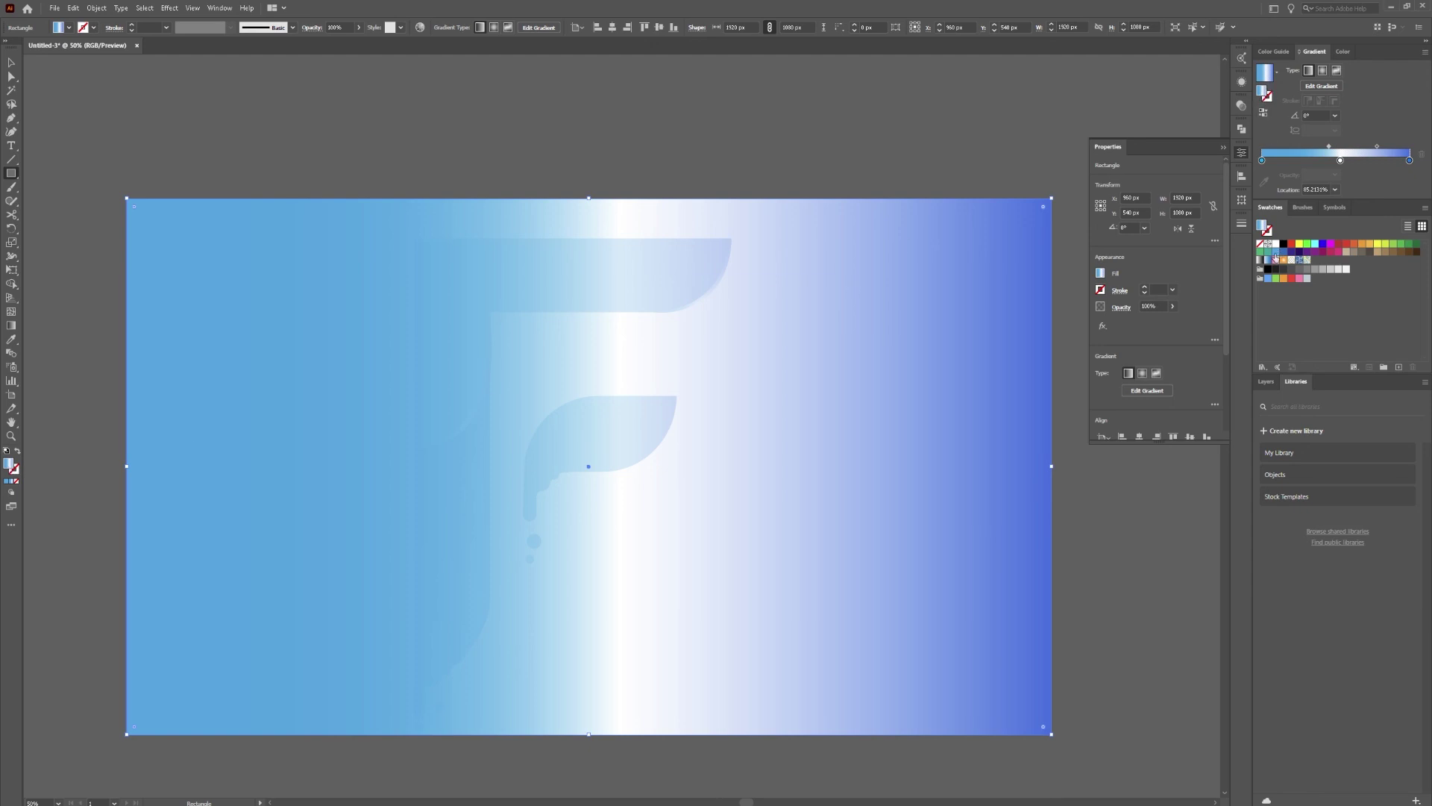
click(1278, 255)
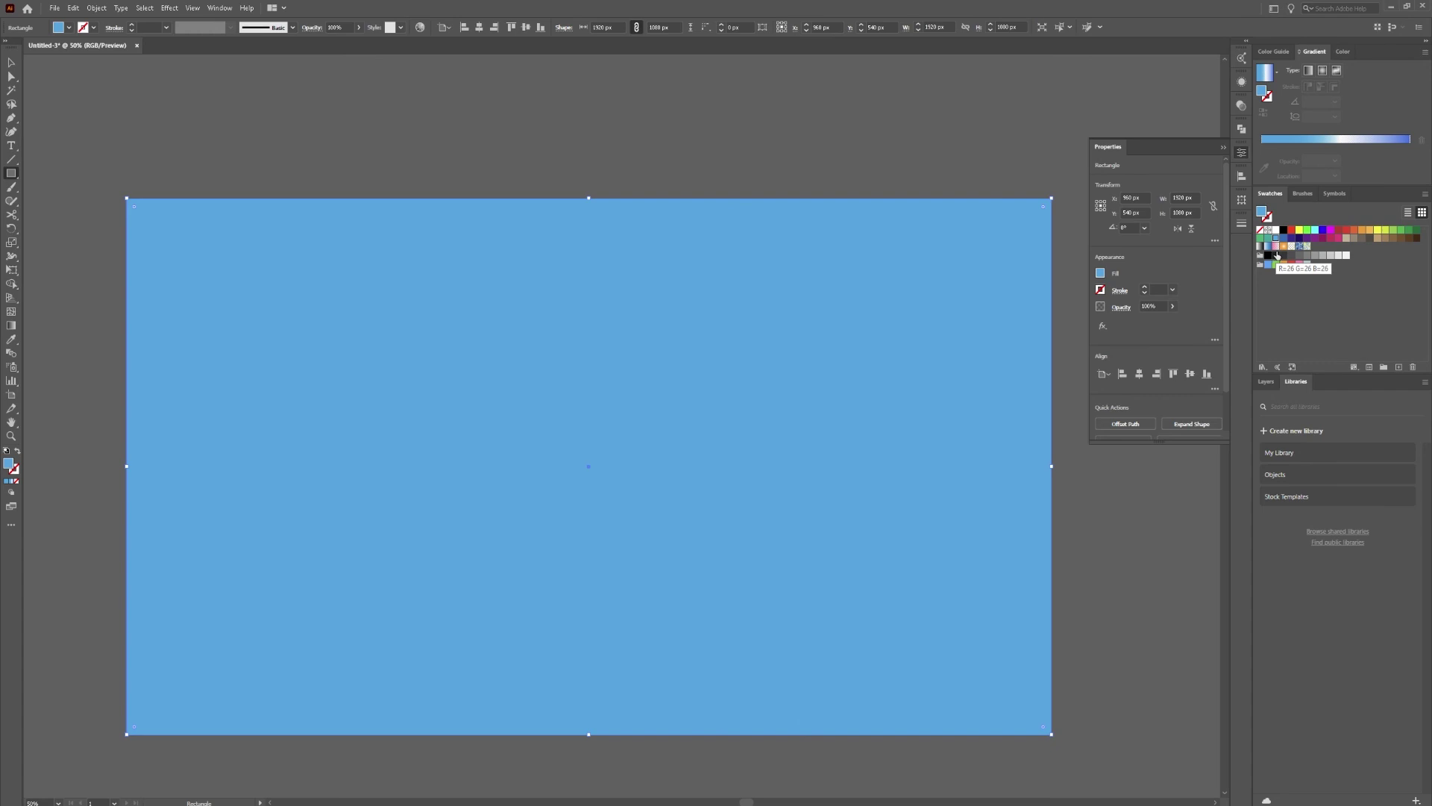
right_click(923, 364)
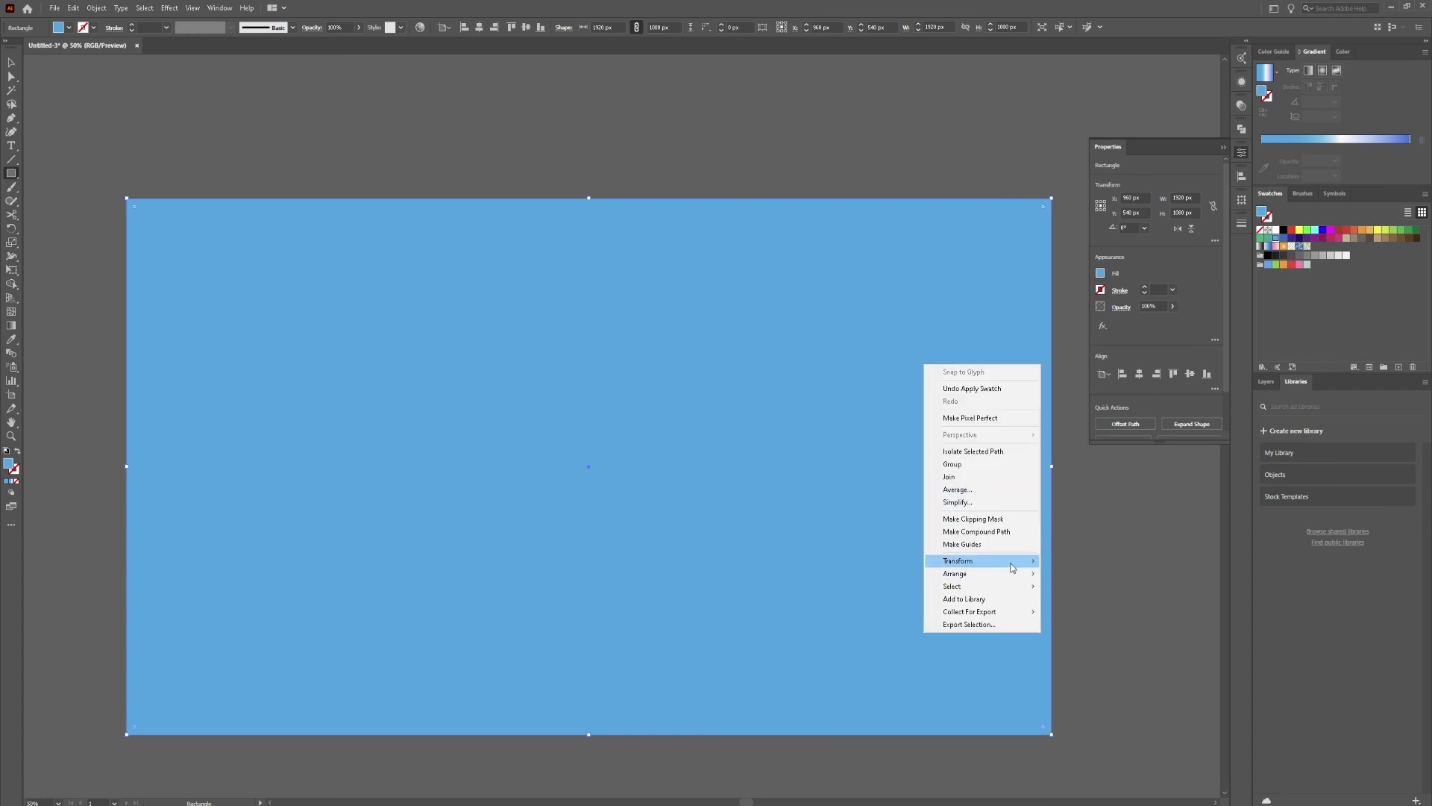
mouse_move(1000, 574)
click(1089, 613)
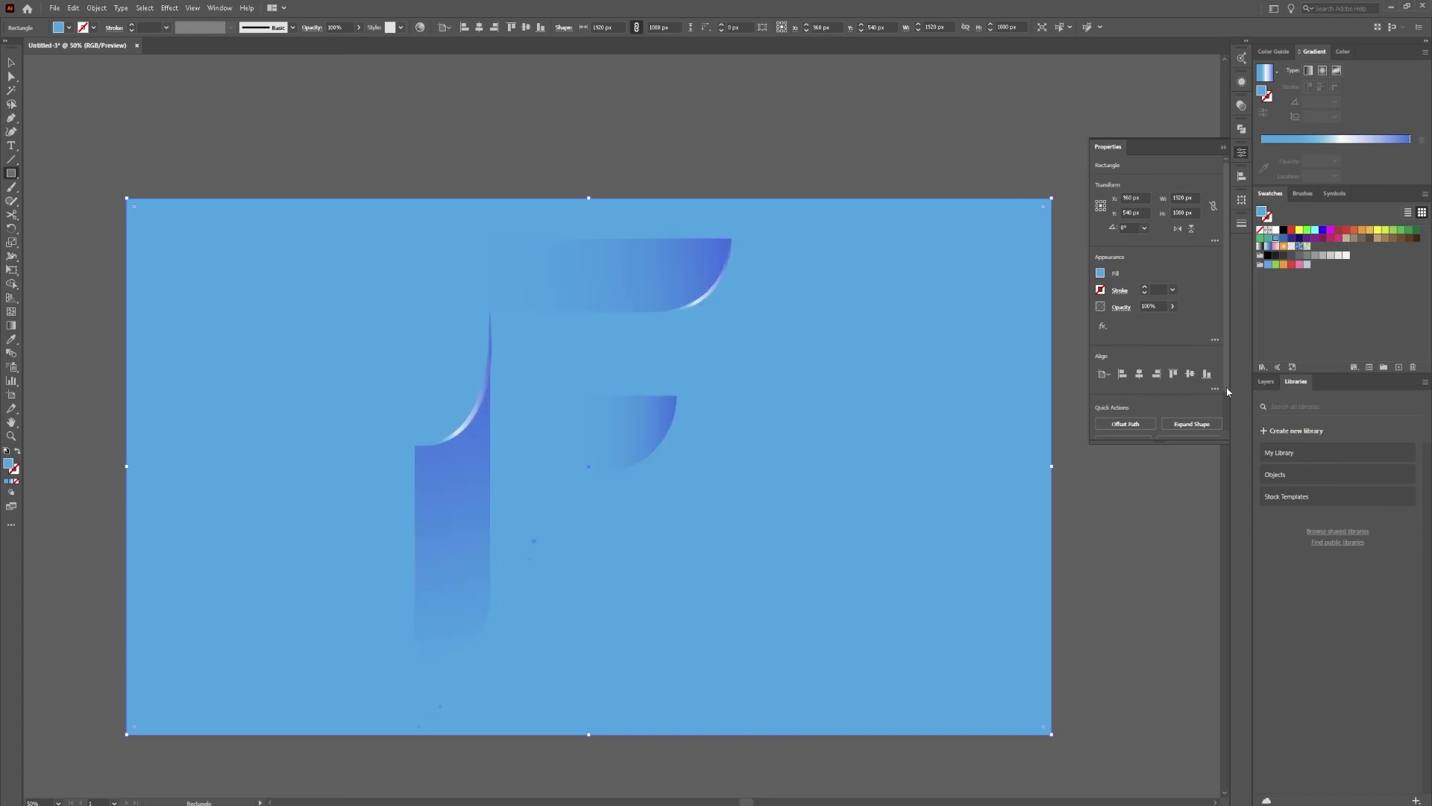
Recolour the background rectangle light grey (R=230 G=230 B=230) and lock it in place.
click(1337, 256)
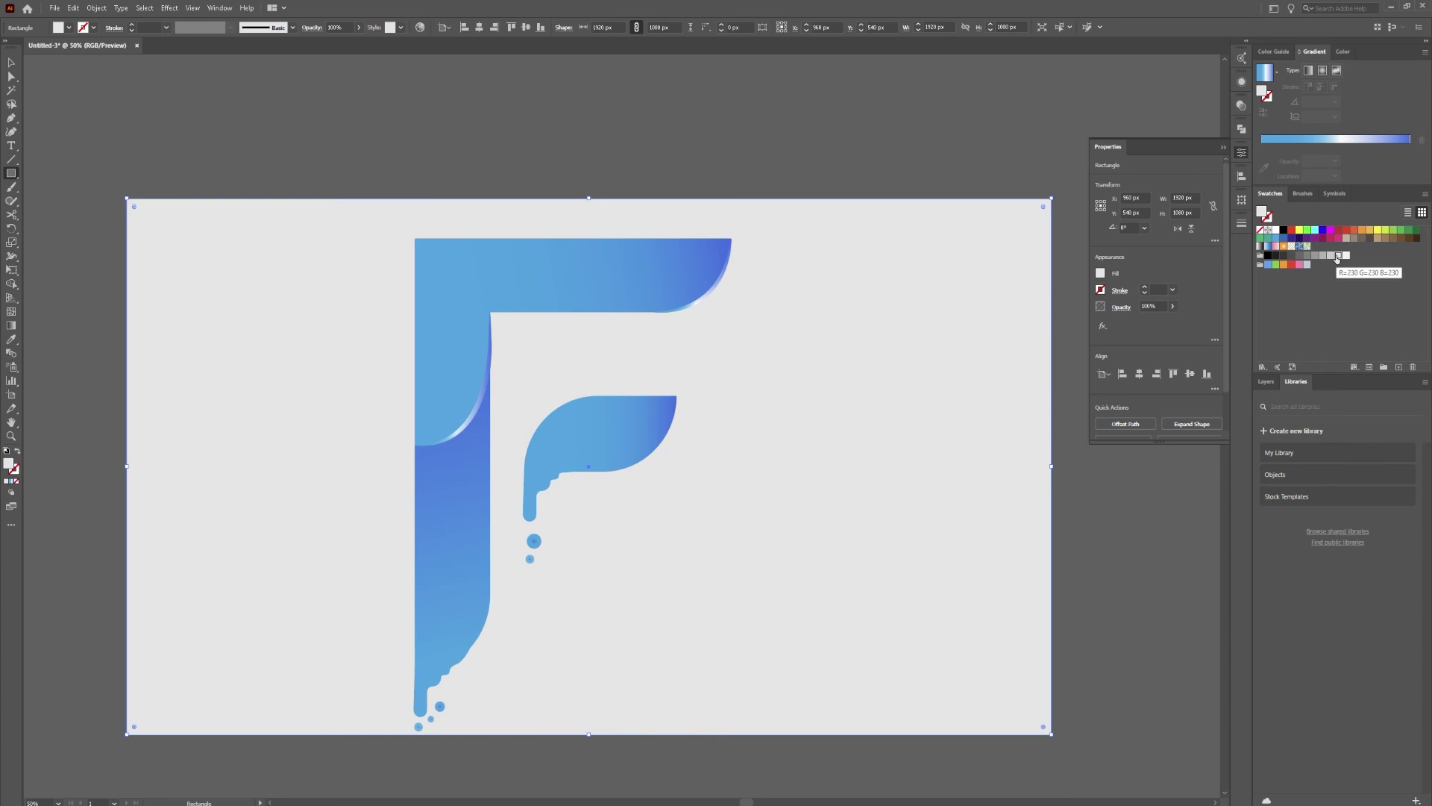
right_click(758, 392)
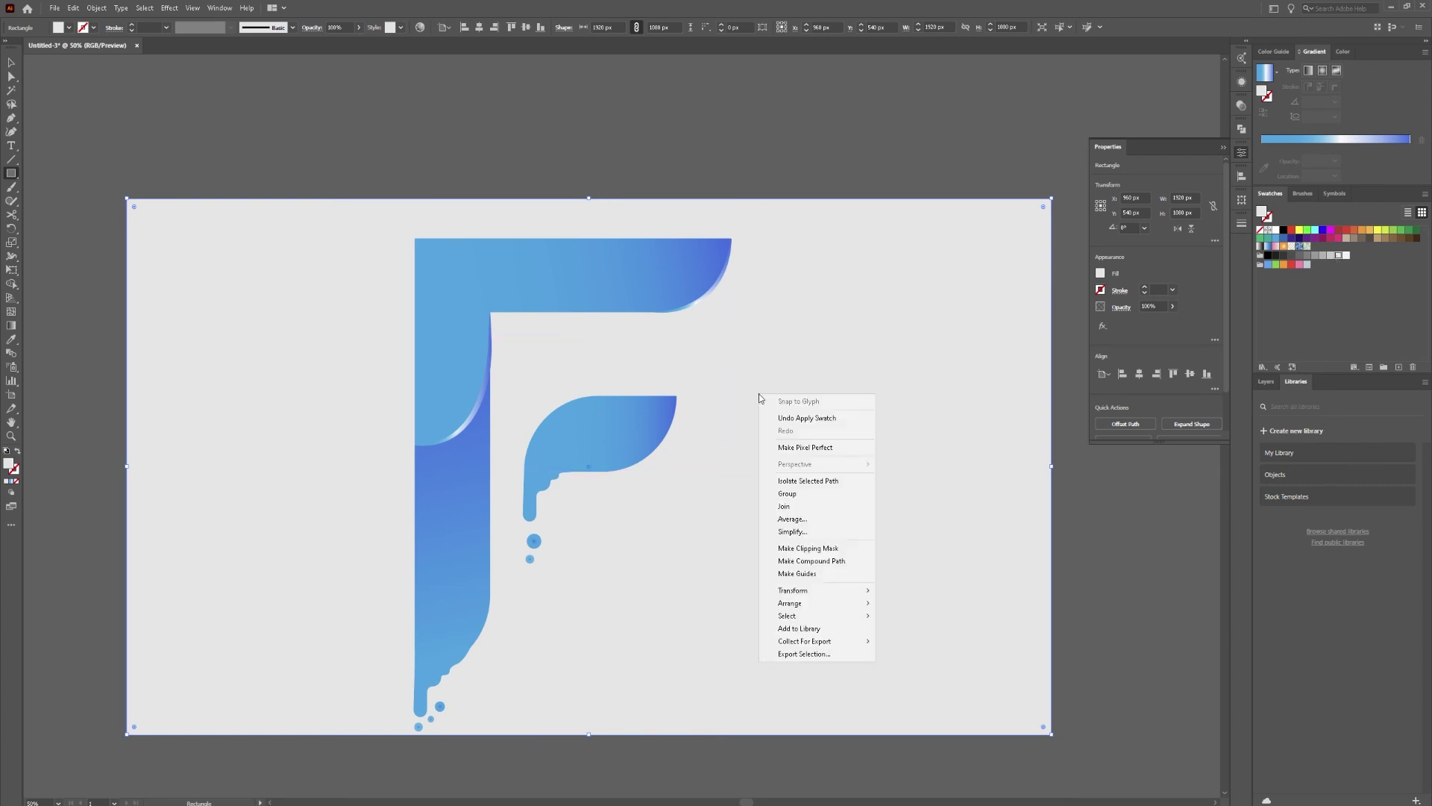
click(819, 343)
click(745, 427)
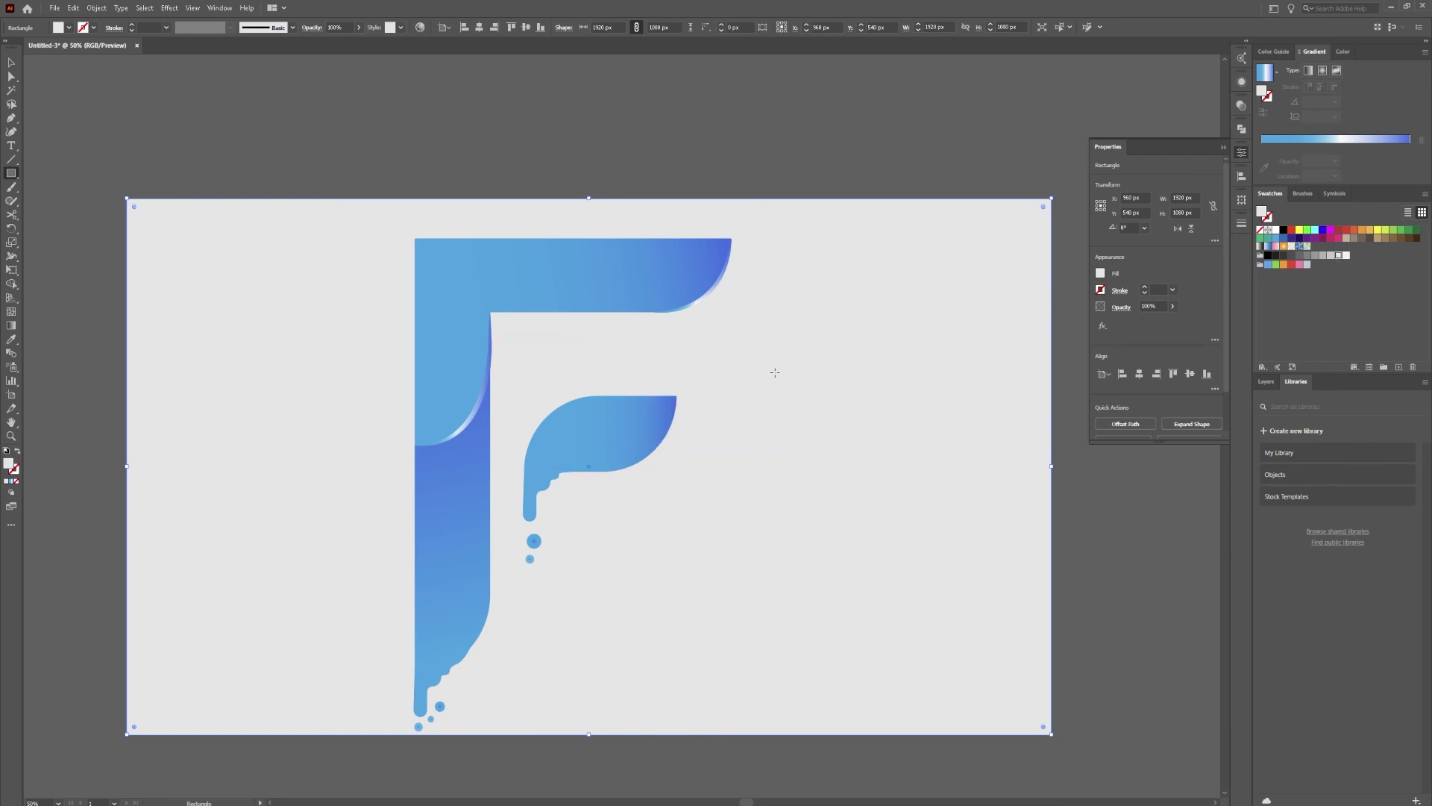
key(ctrl+shift+a)
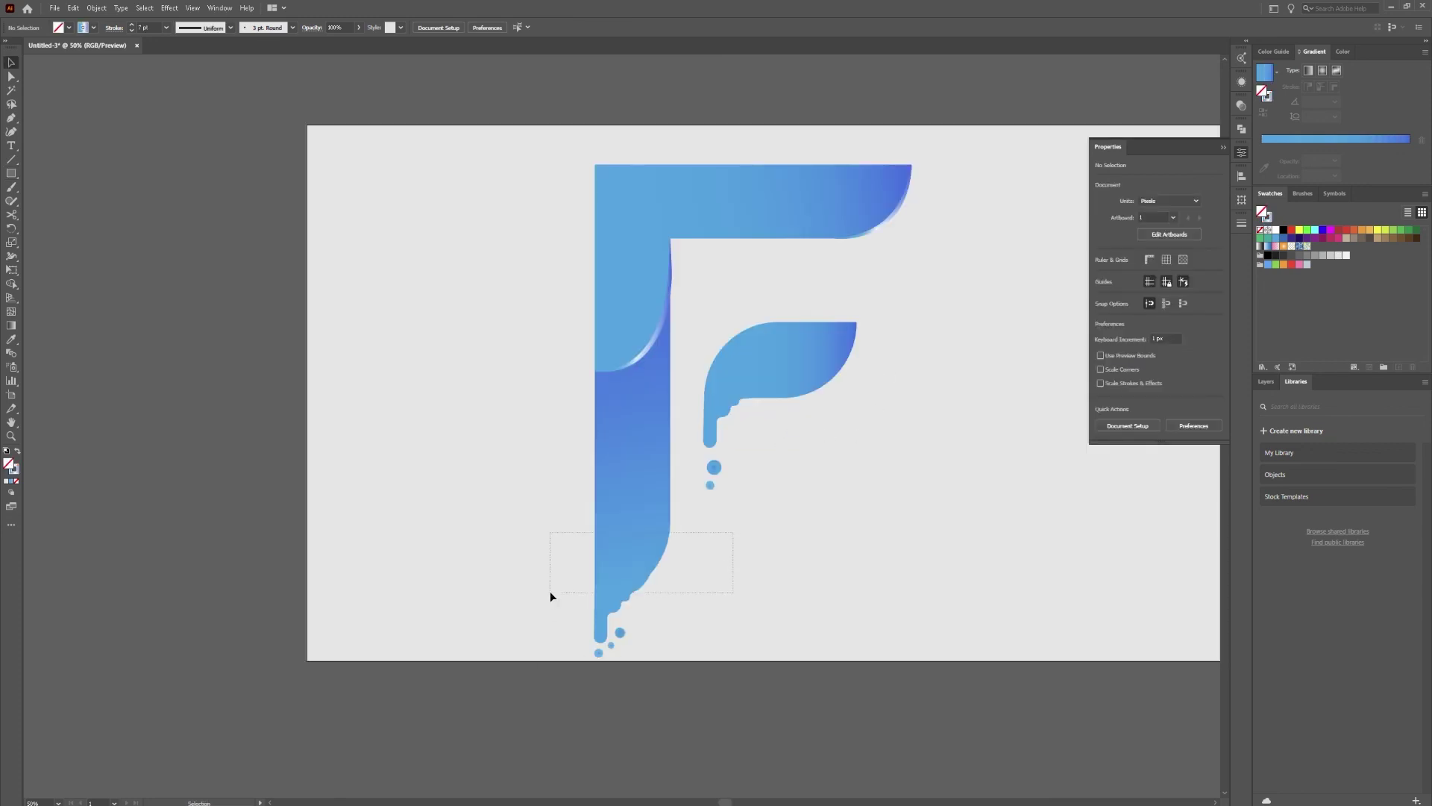
Unite the stem and its stepped drip into one shape with Pathfinder.
drag(552, 597, 548, 601)
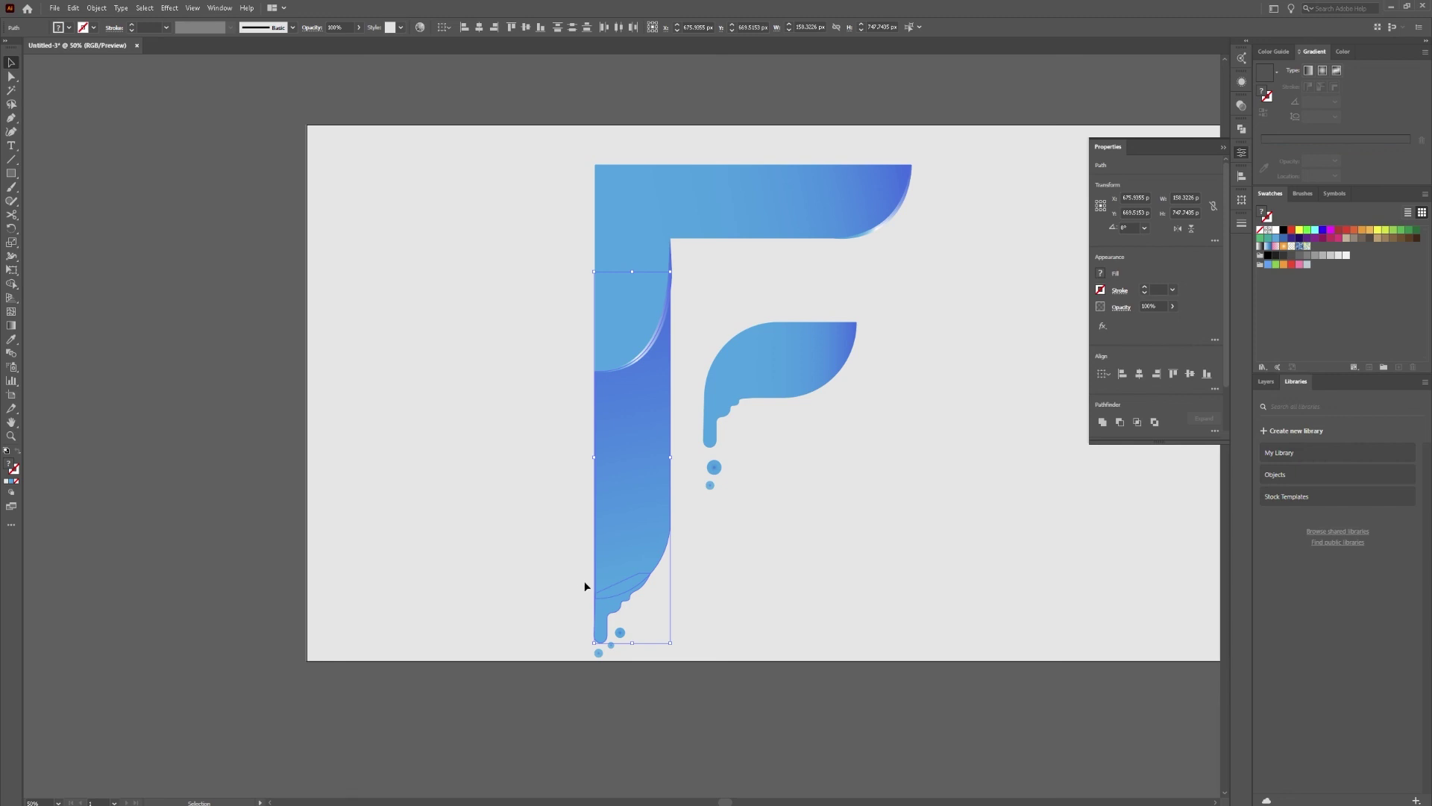
click(1241, 129)
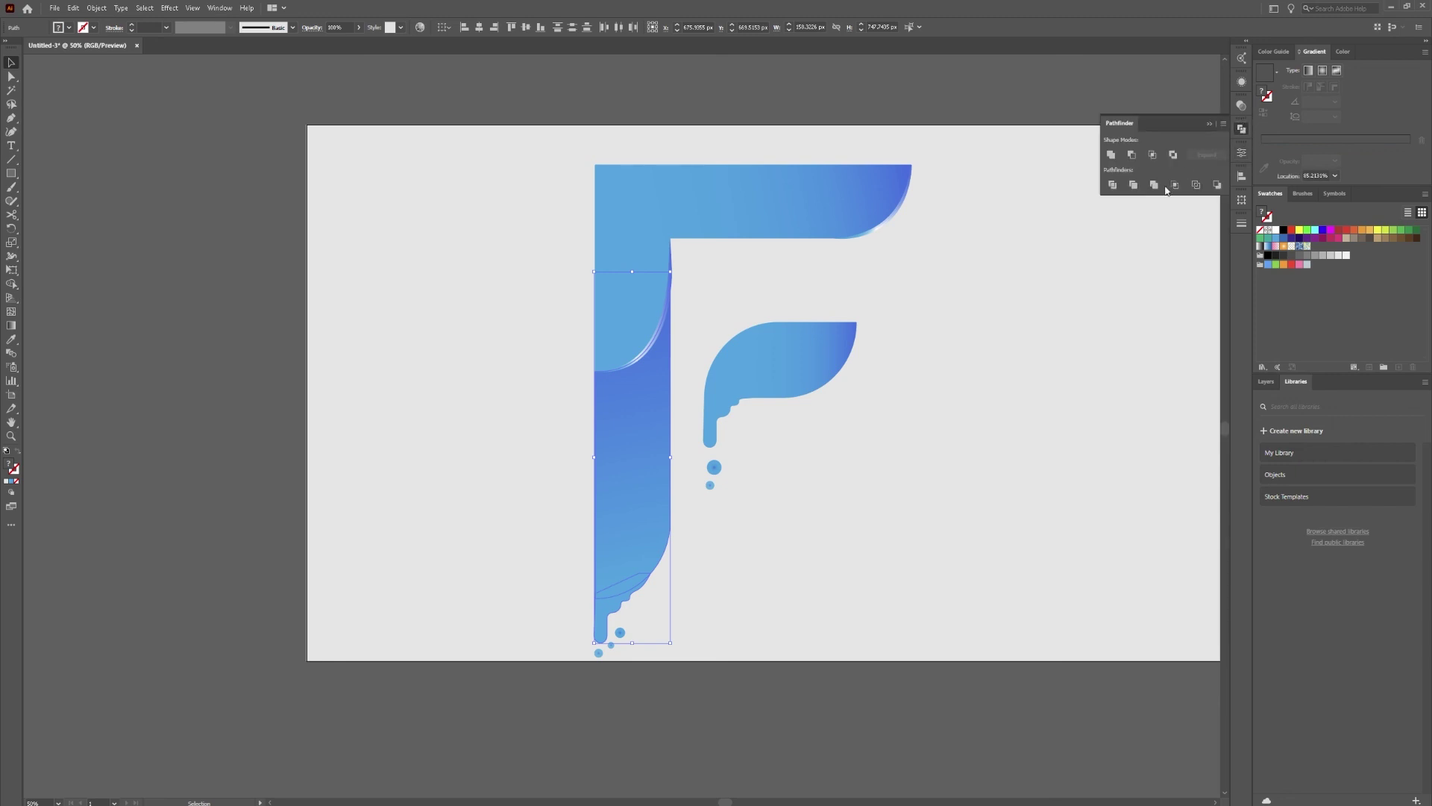
click(1110, 155)
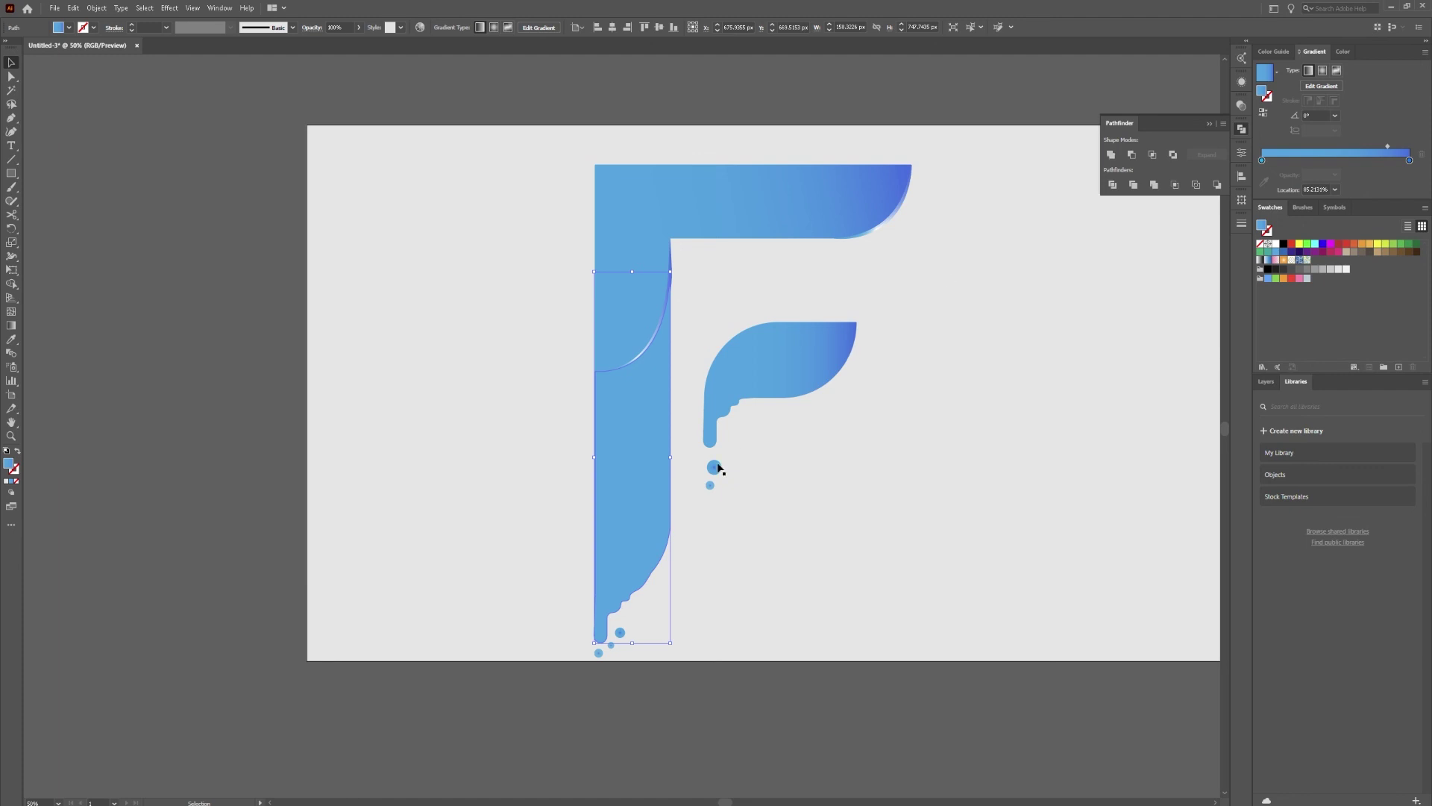
click(575, 365)
Redirect the merged stem's linear gradient to run steeply from dark blue at the dividing curve to light blue at the drip.
scroll(633, 351, up, 2)
click(646, 488)
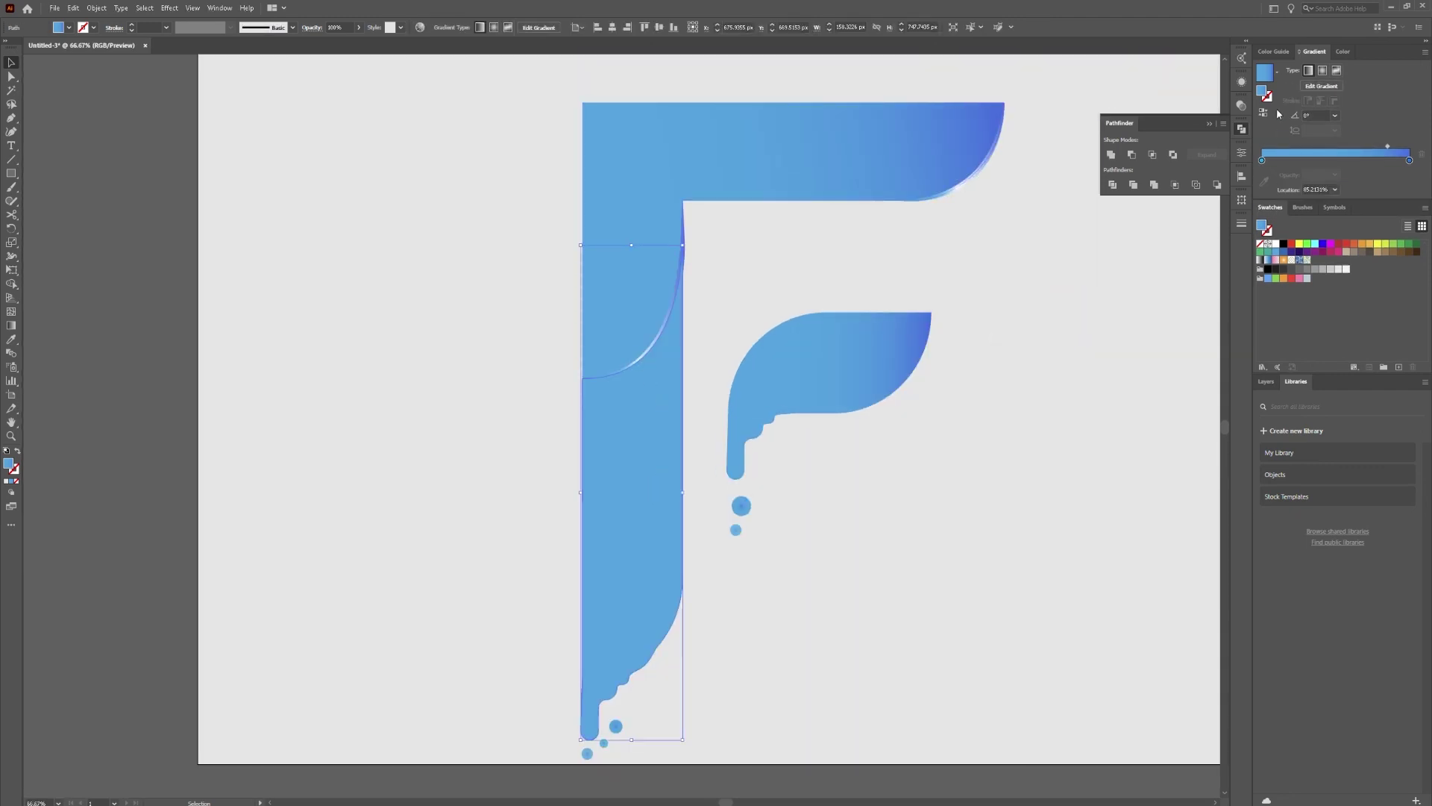
key(i)
click(625, 317)
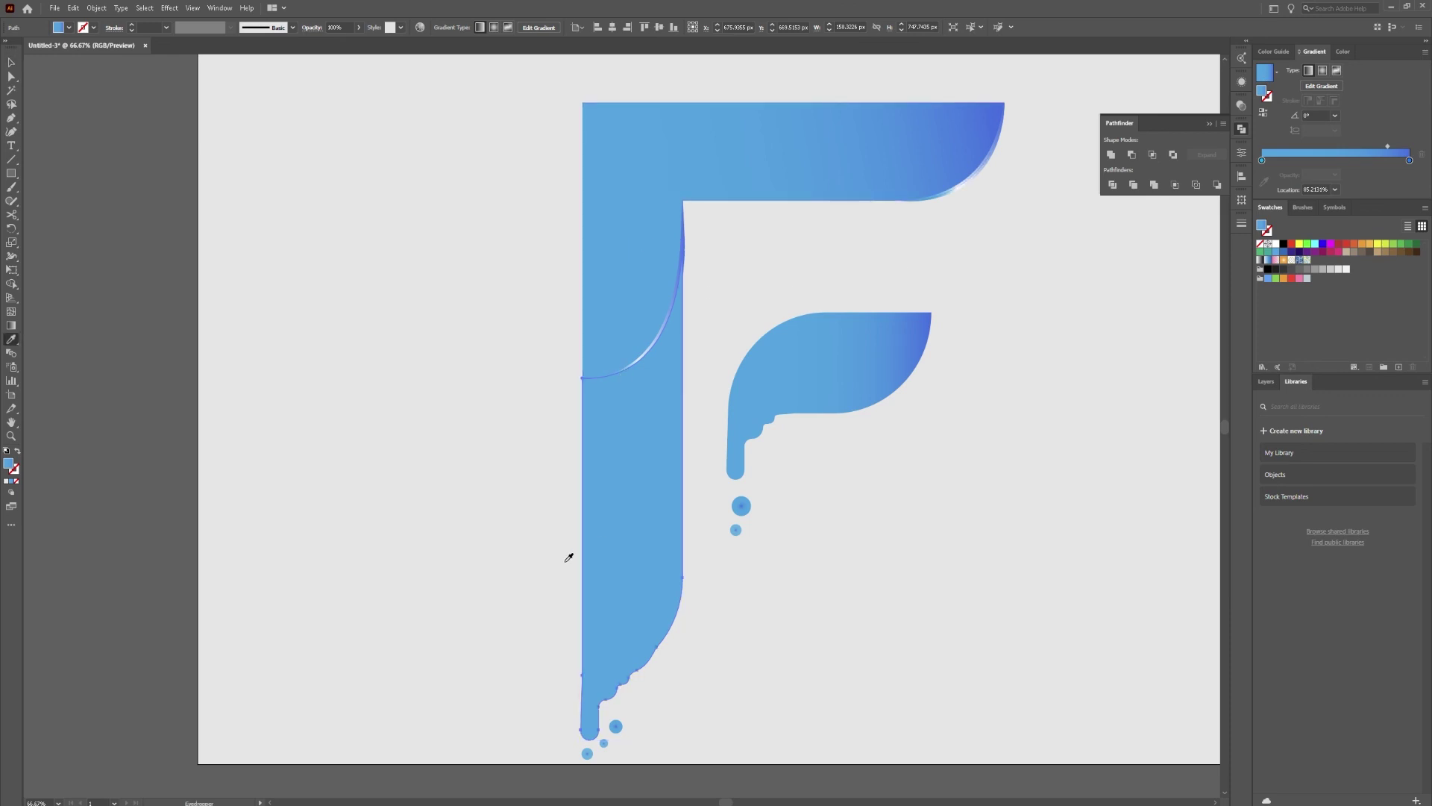
key(g)
mouse_move(534, 486)
mouse_down()
mouse_move(582, 525)
mouse_move(600, 513)
mouse_up()
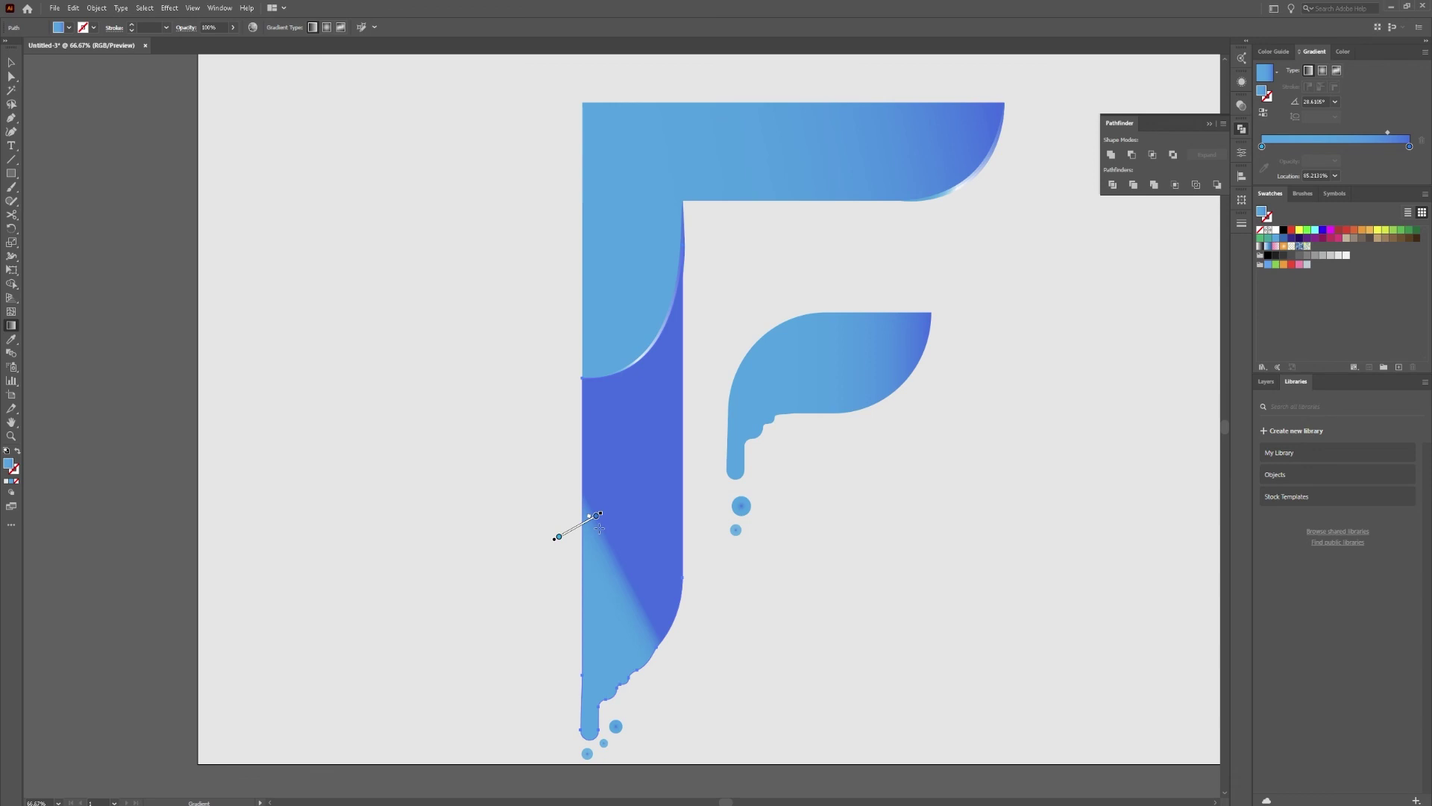
drag(649, 707, 630, 358)
mouse_move(717, 744)
mouse_down()
mouse_move(627, 374)
mouse_move(602, 370)
mouse_up()
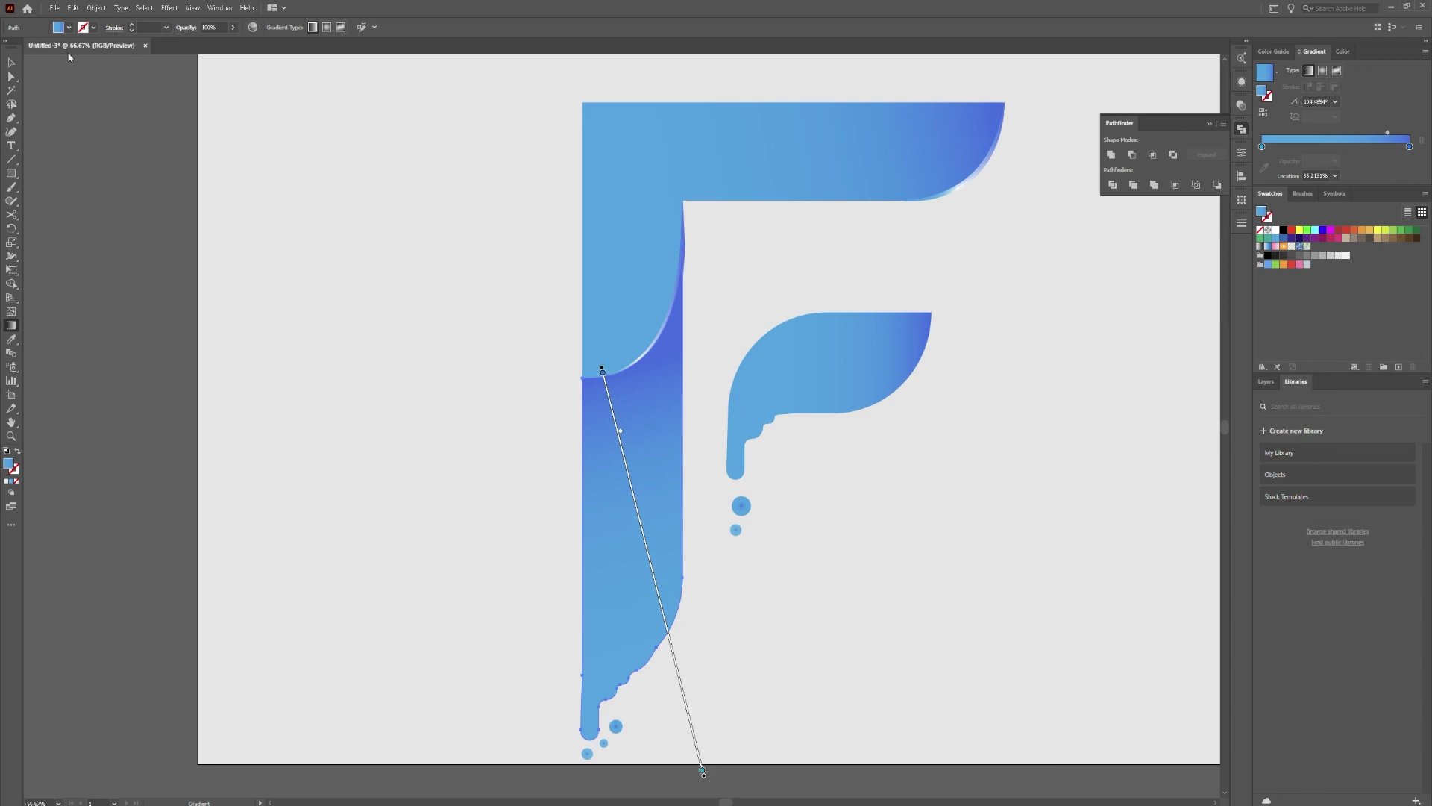
click(11, 62)
click(890, 444)
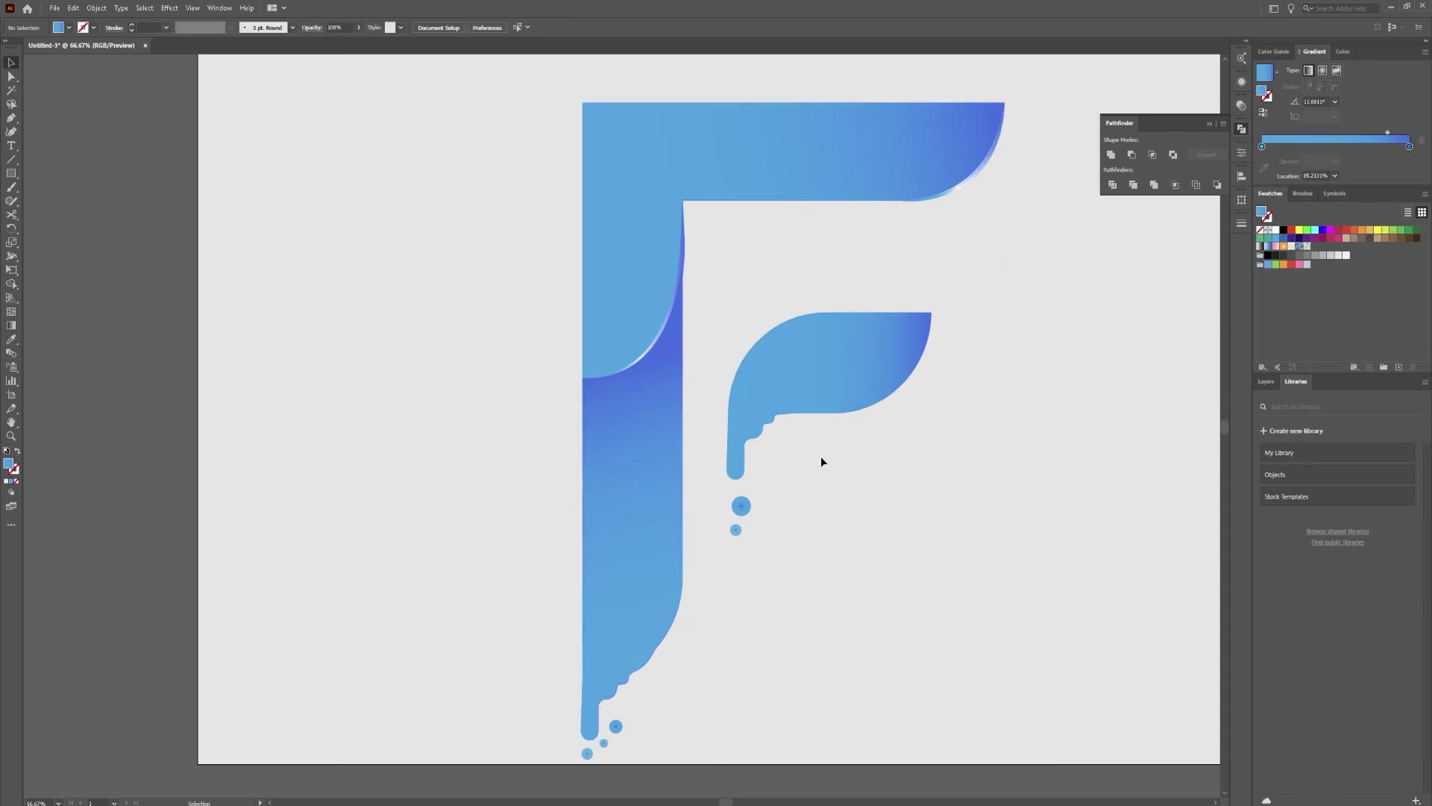
Merge the leaf-shaped bar and its stepped drip into one shape with the Shape Builder tool.
click(798, 399)
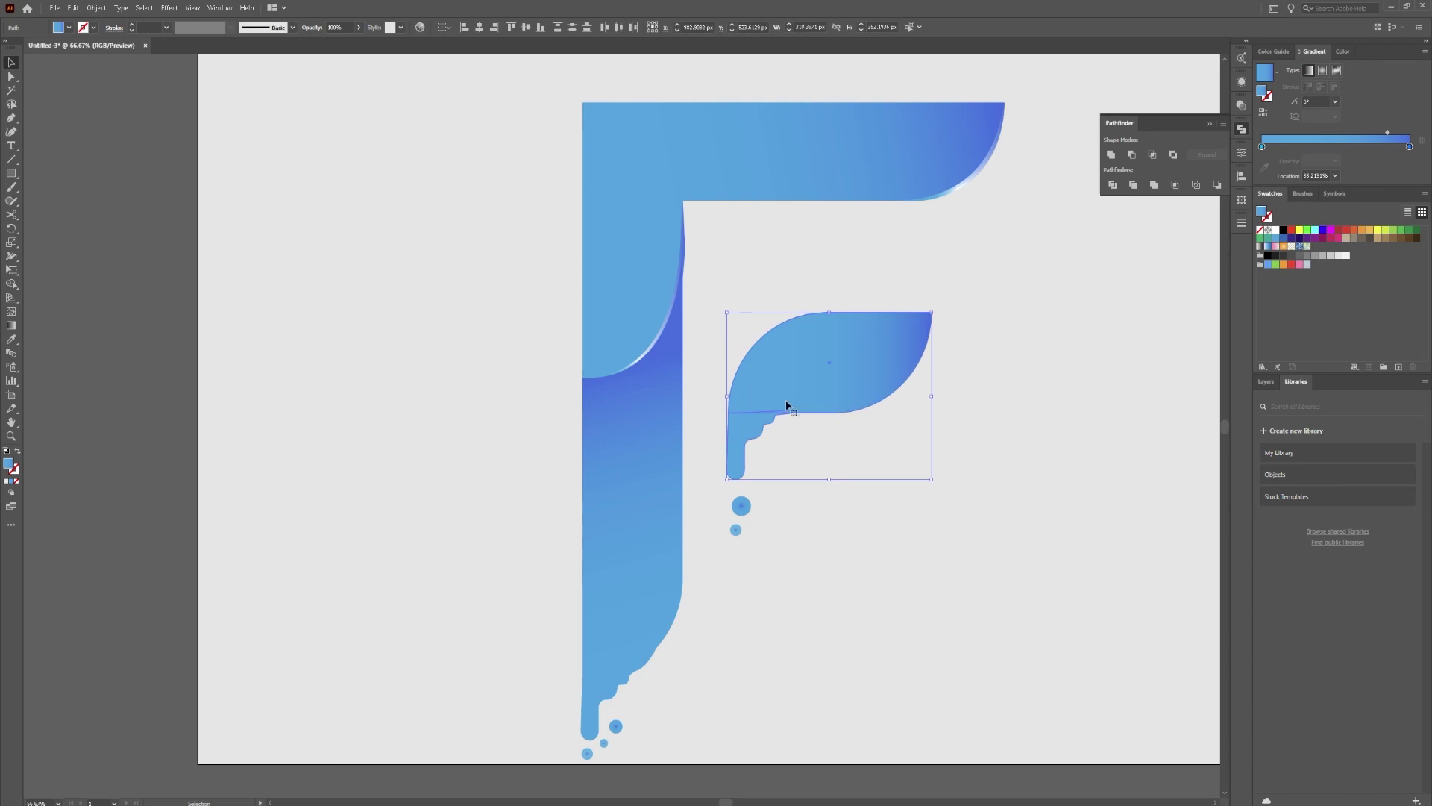
key(shift+m)
mouse_move(761, 403)
mouse_down()
mouse_move(740, 435)
mouse_move(827, 411)
mouse_up()
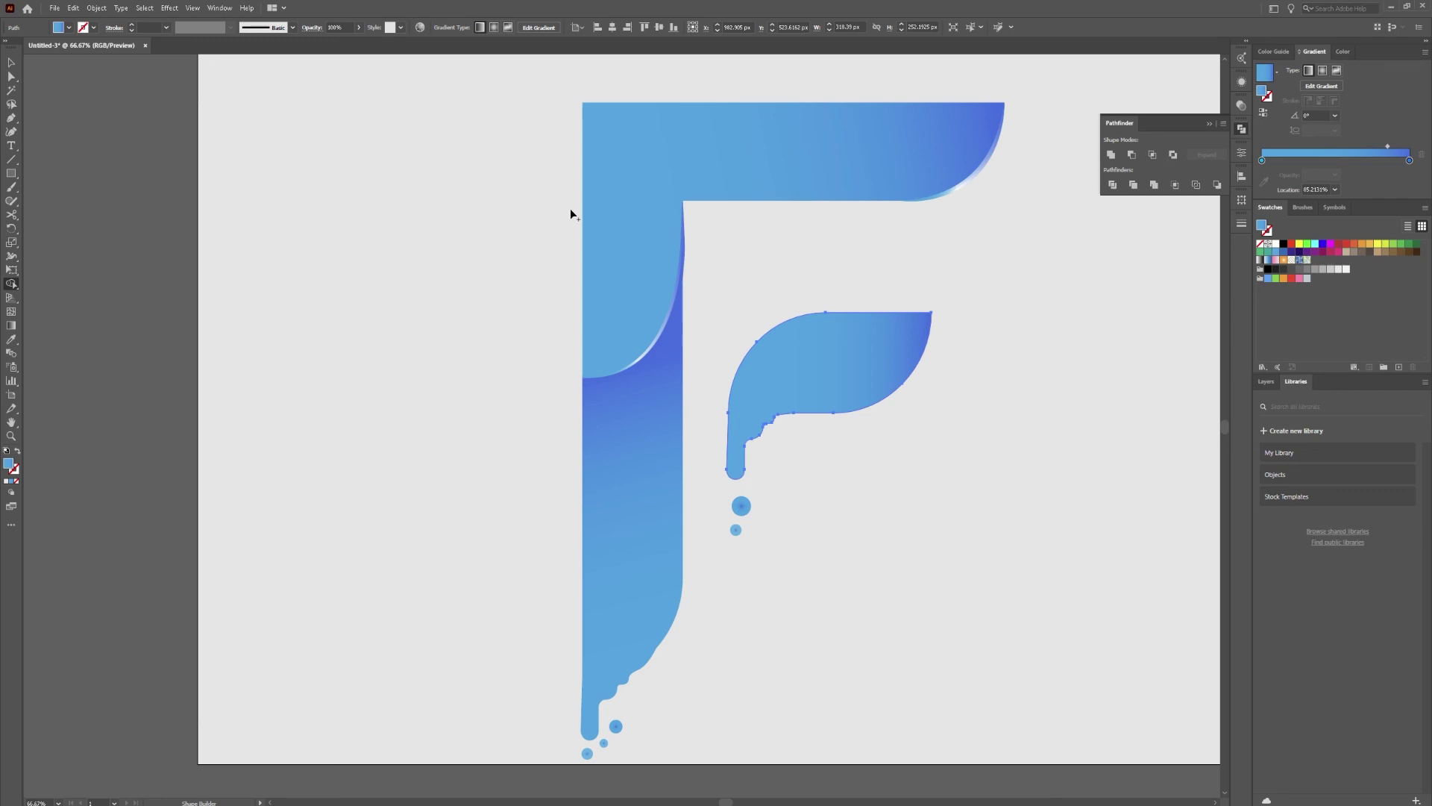
key(v)
click(908, 453)
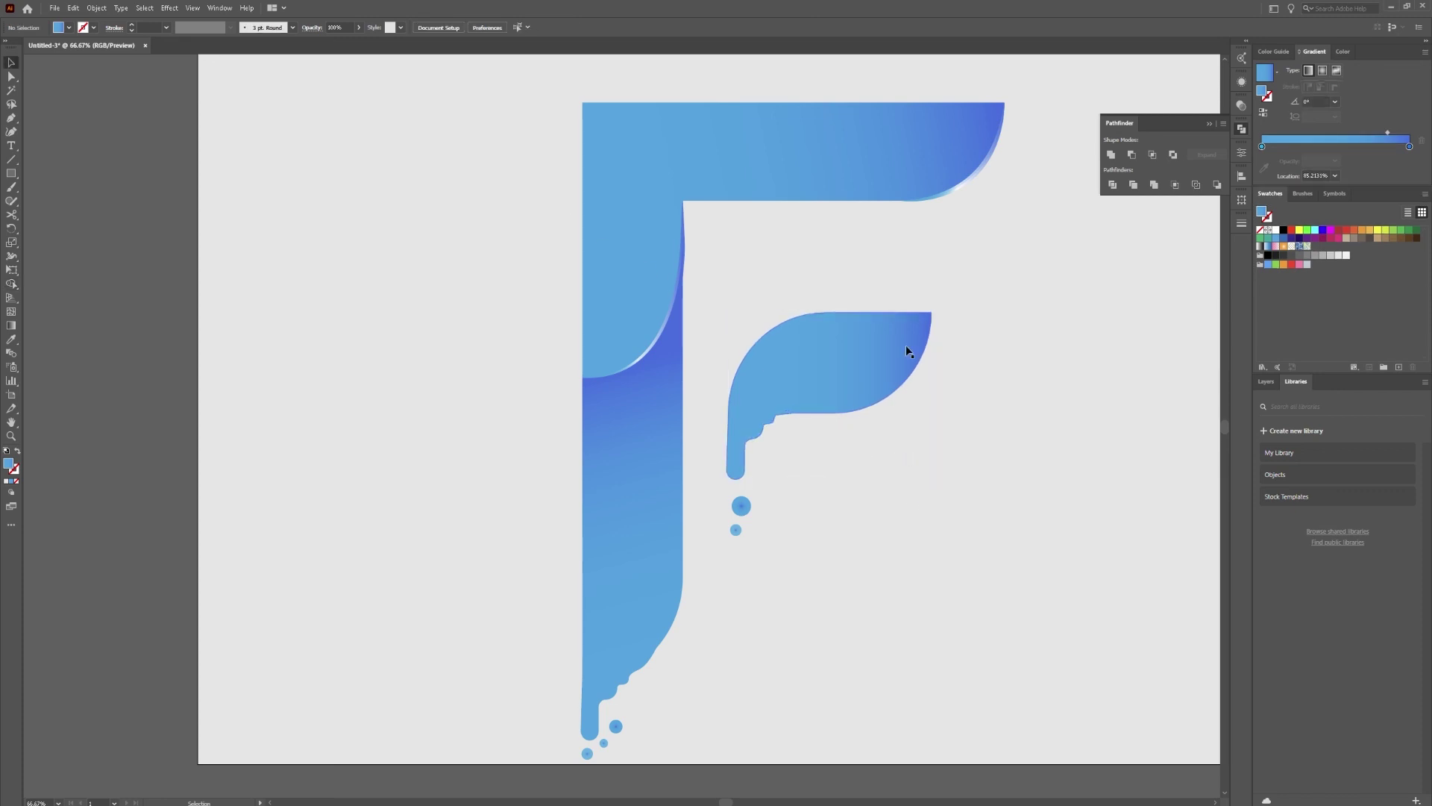
key(ctrl+minus)
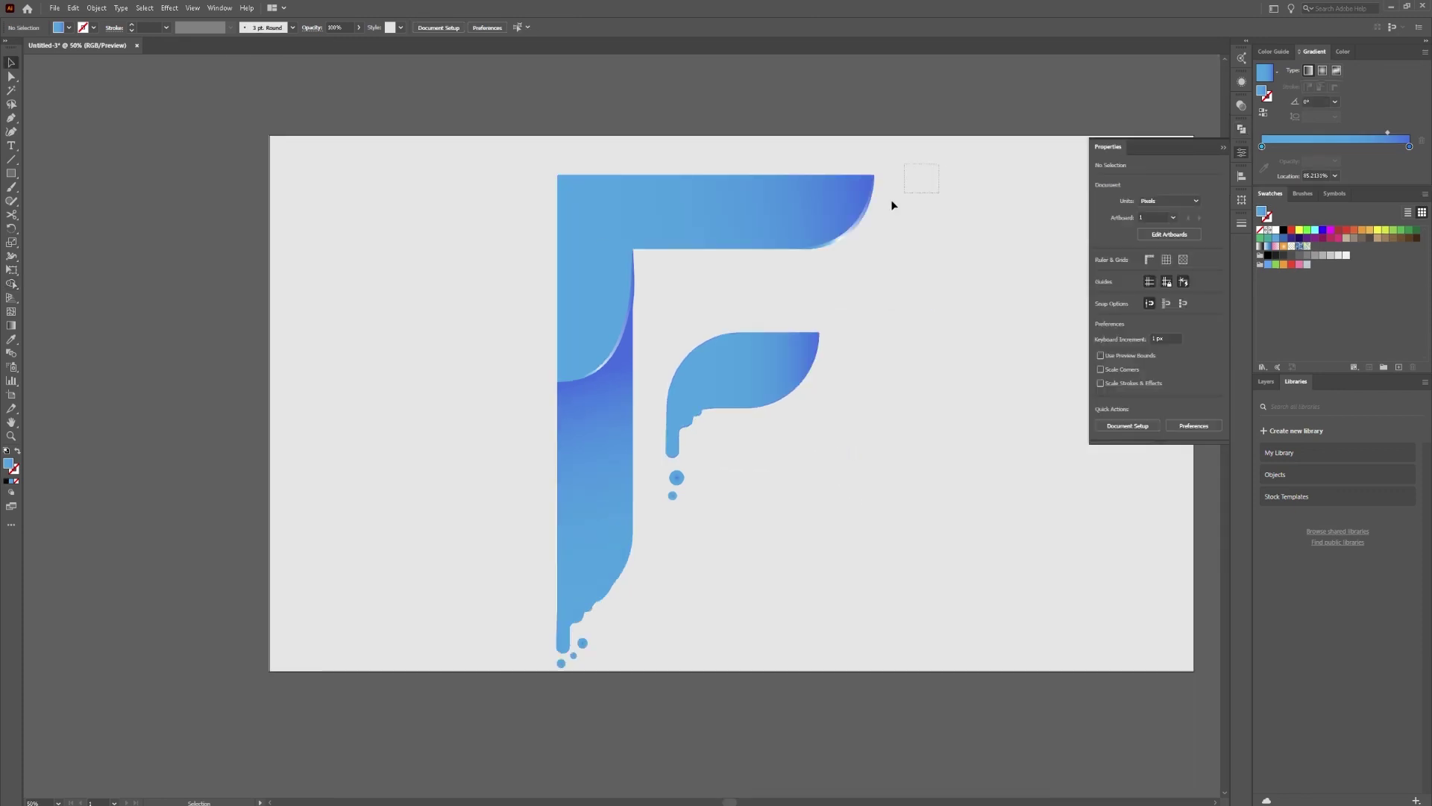
Duplicate the whole letter F artwork in place, send the copy to the back and raise it one level above the background.
drag(470, 669, 487, 668)
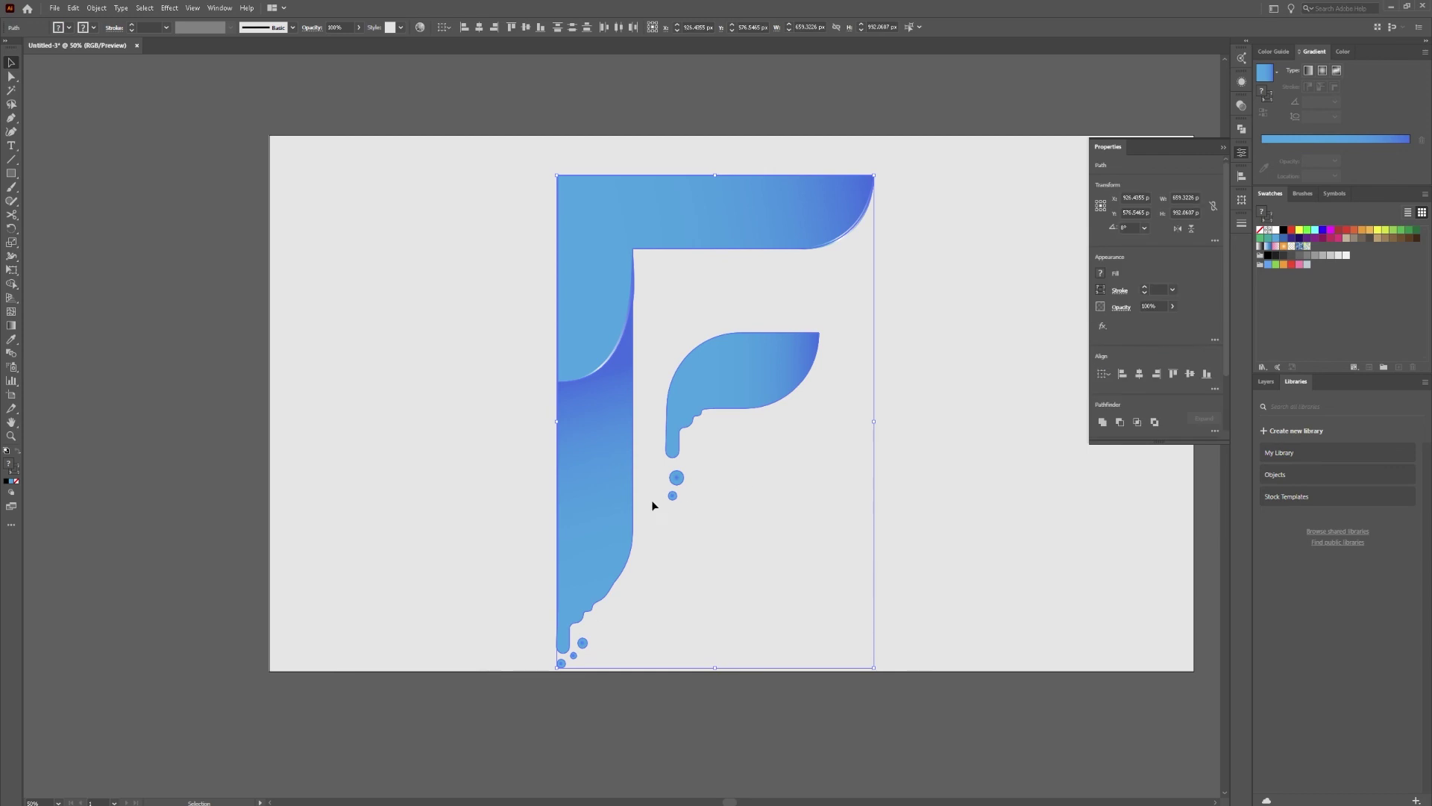
key(a)
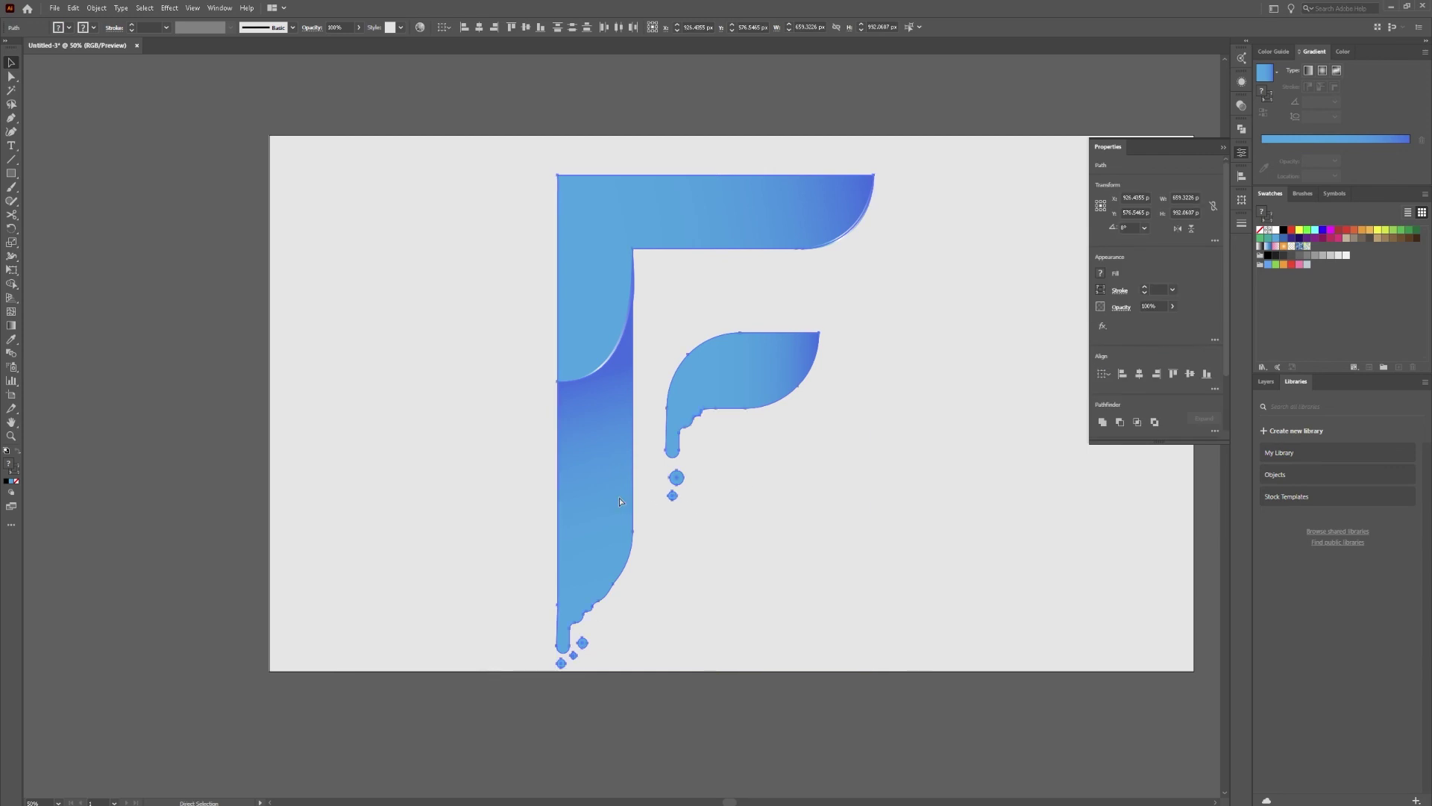
key(v)
right_click(620, 498)
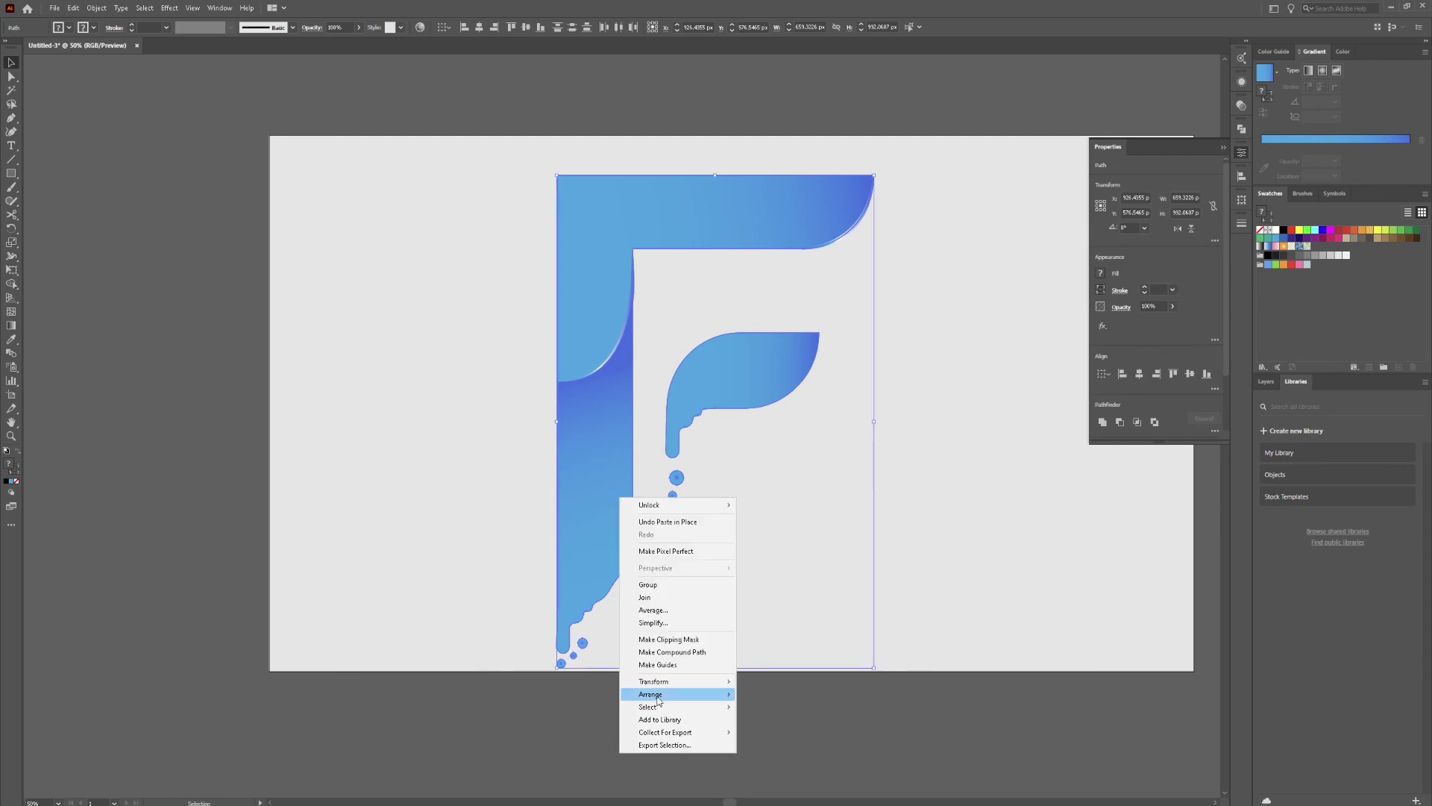
mouse_move(668, 700)
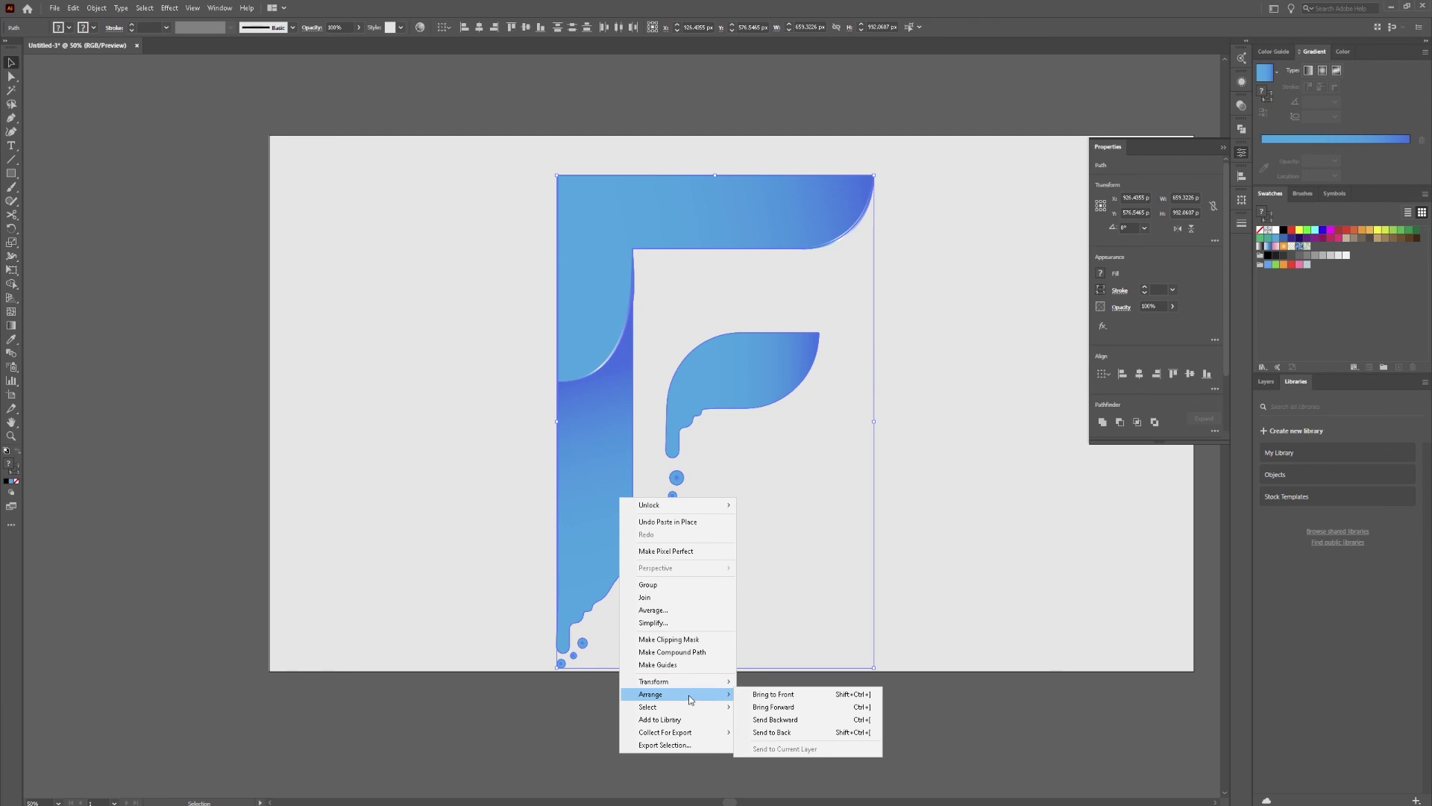
click(795, 736)
right_click(616, 521)
mouse_move(706, 723)
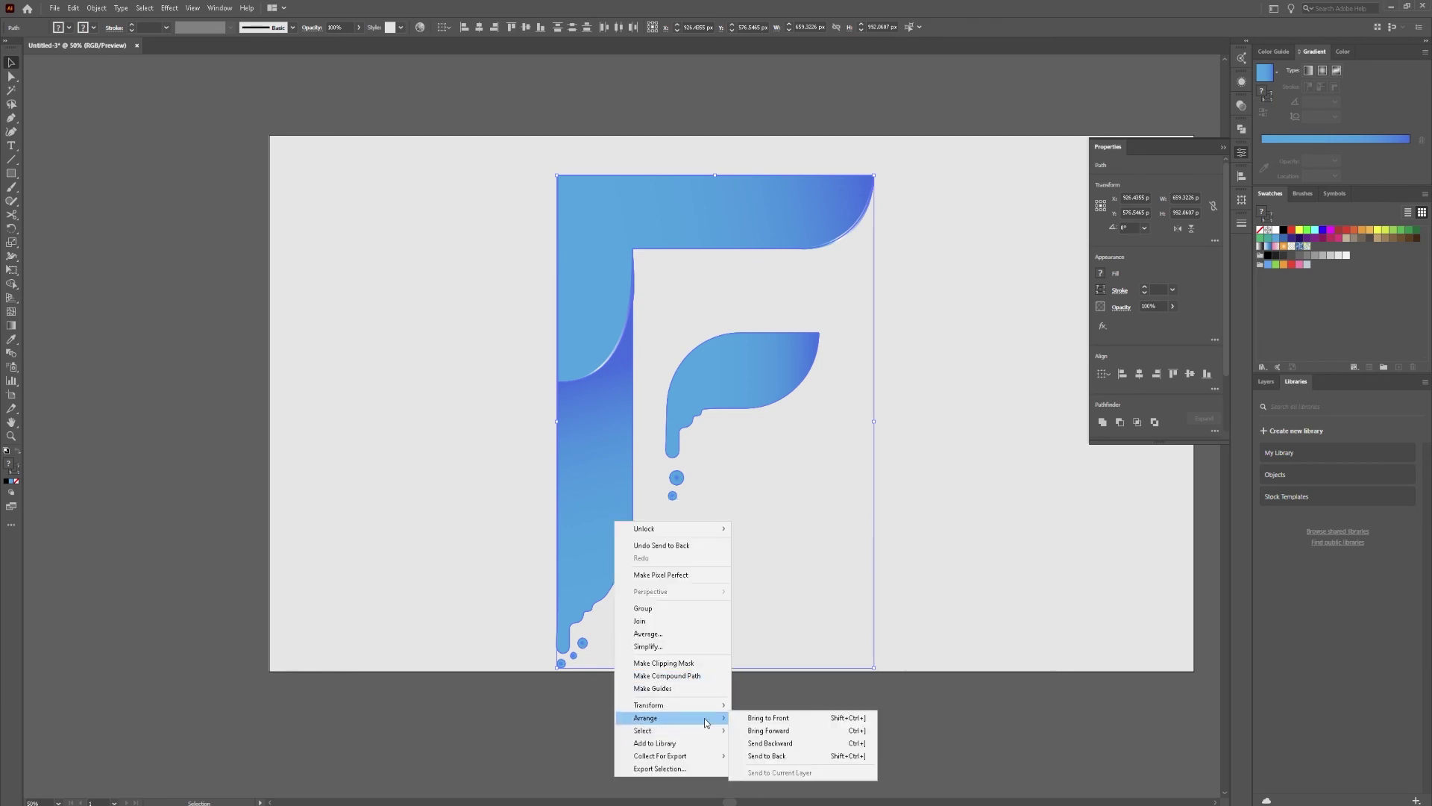
click(777, 735)
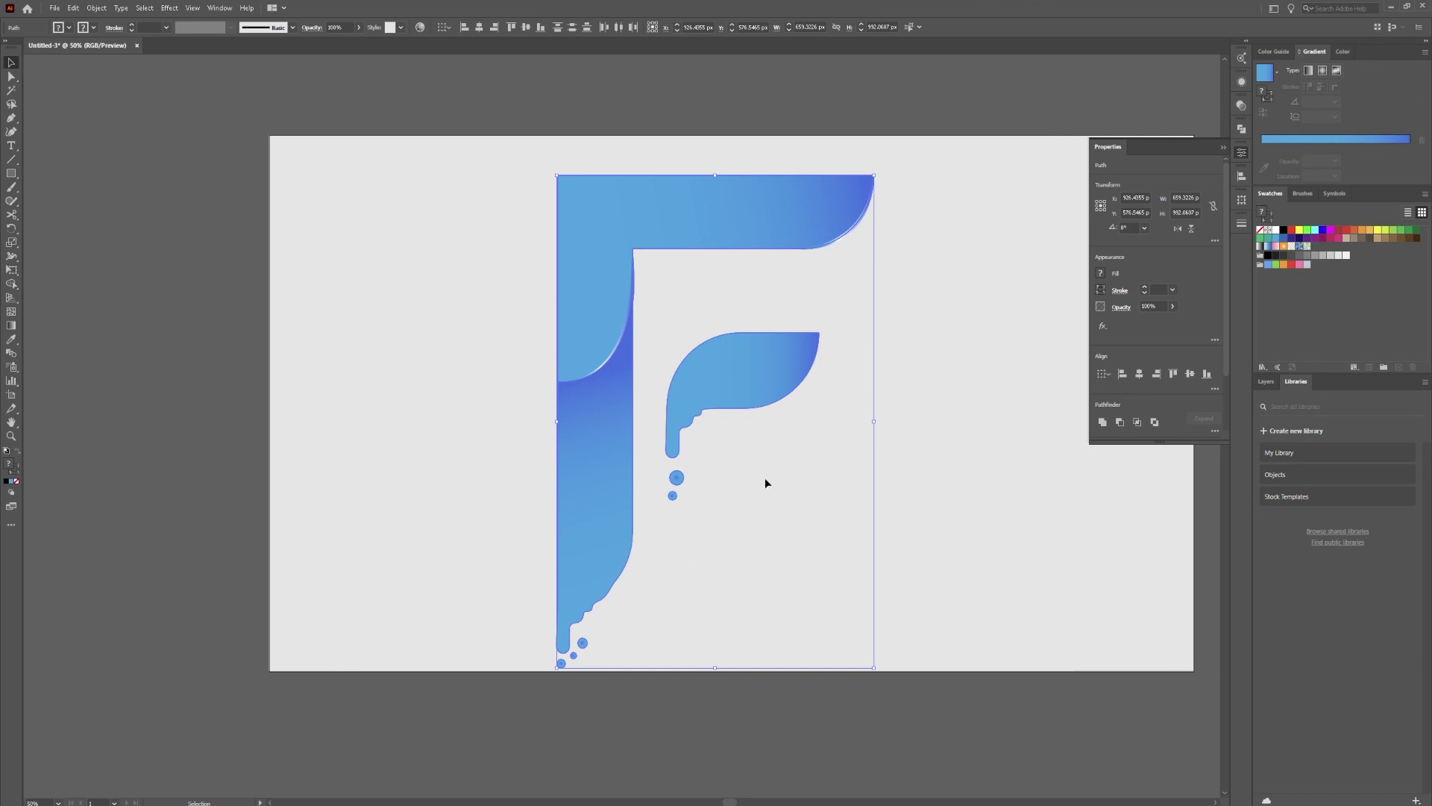
Fill the rear copy with black and enlarge it slightly so it peeks out along the F's lower and right edges.
click(1268, 255)
drag(873, 667, 884, 672)
drag(813, 378, 812, 376)
Apply a Gaussian Blur with a radius of about 8.5 pixels to the black copy behind the logo.
click(176, 8)
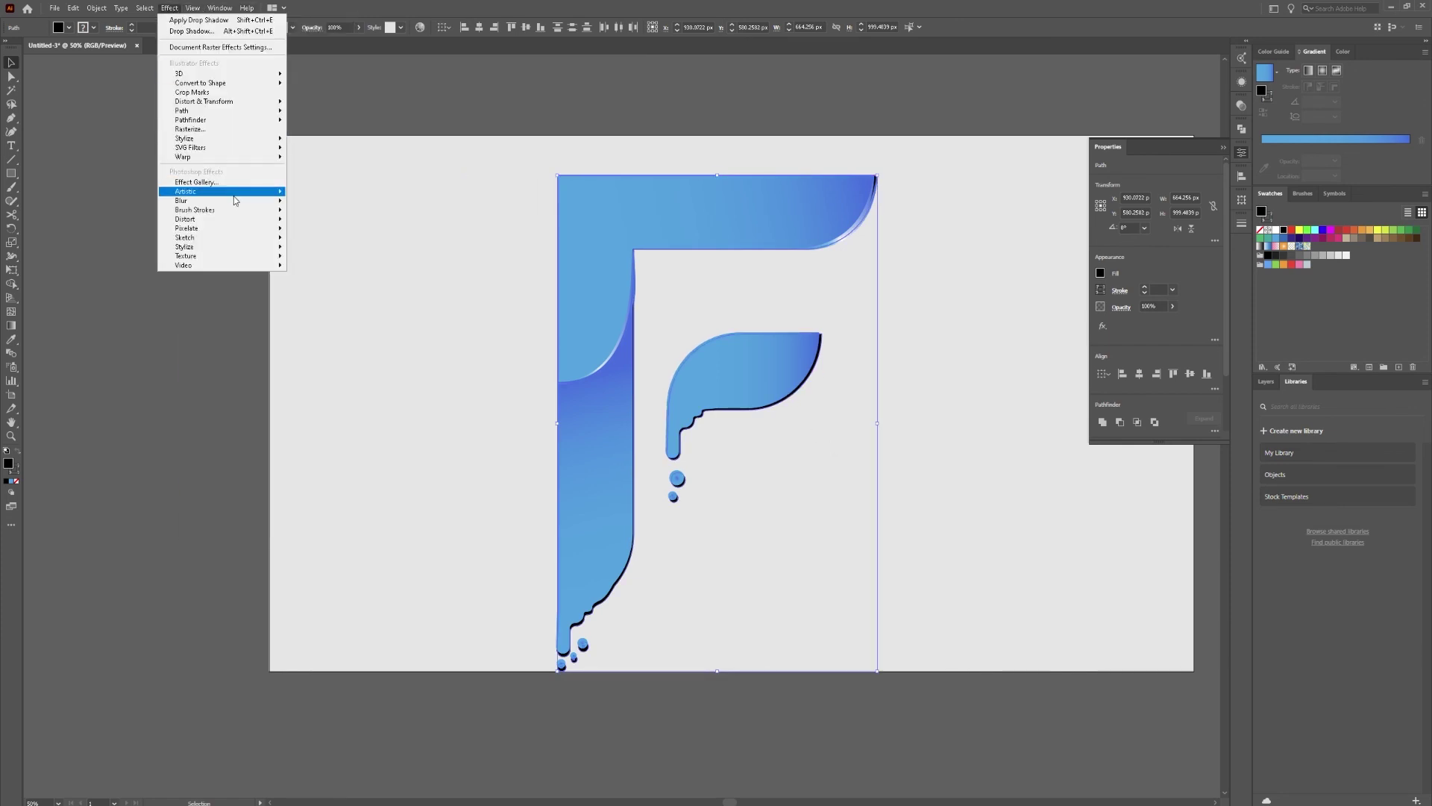
mouse_move(240, 207)
click(337, 202)
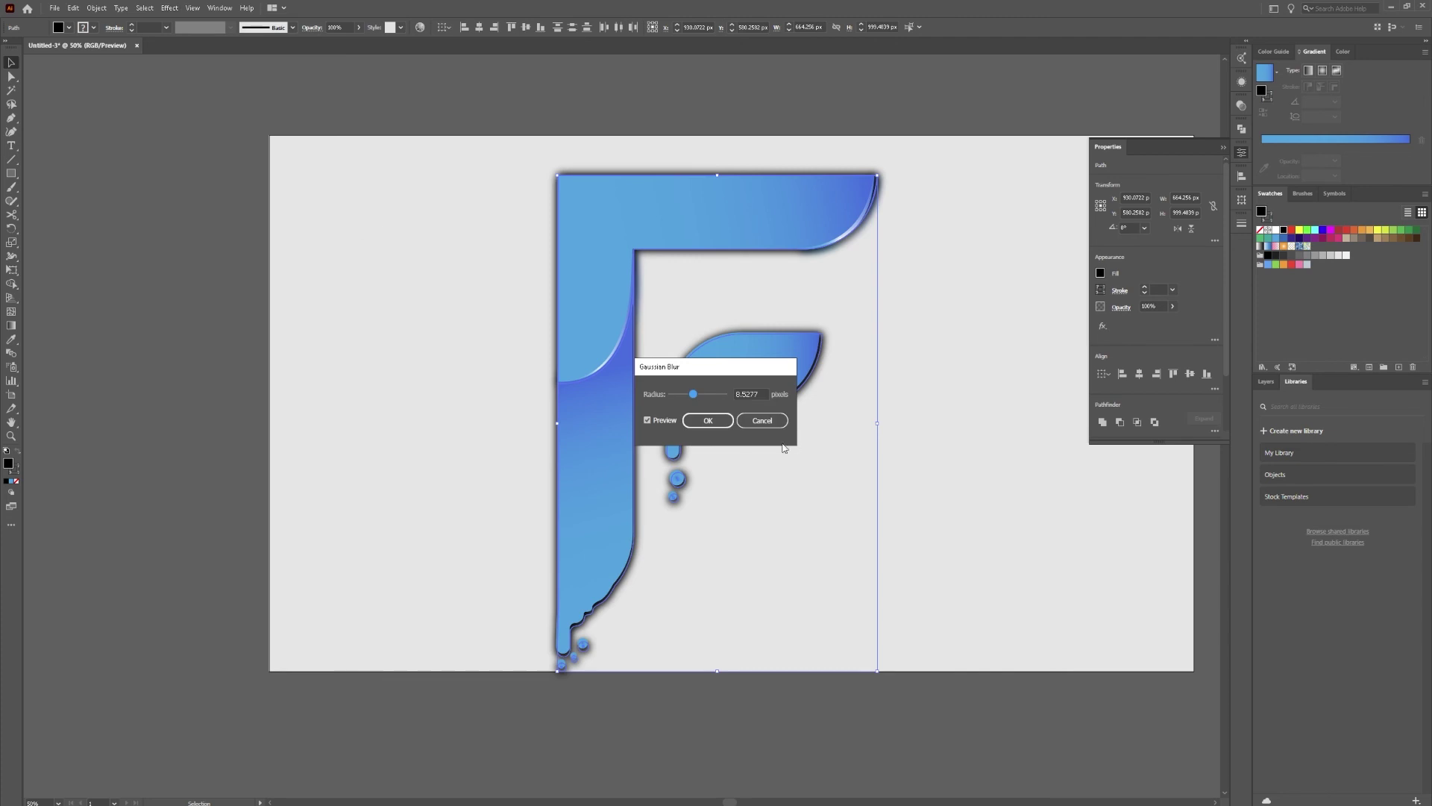
drag(693, 394, 693, 393)
click(709, 422)
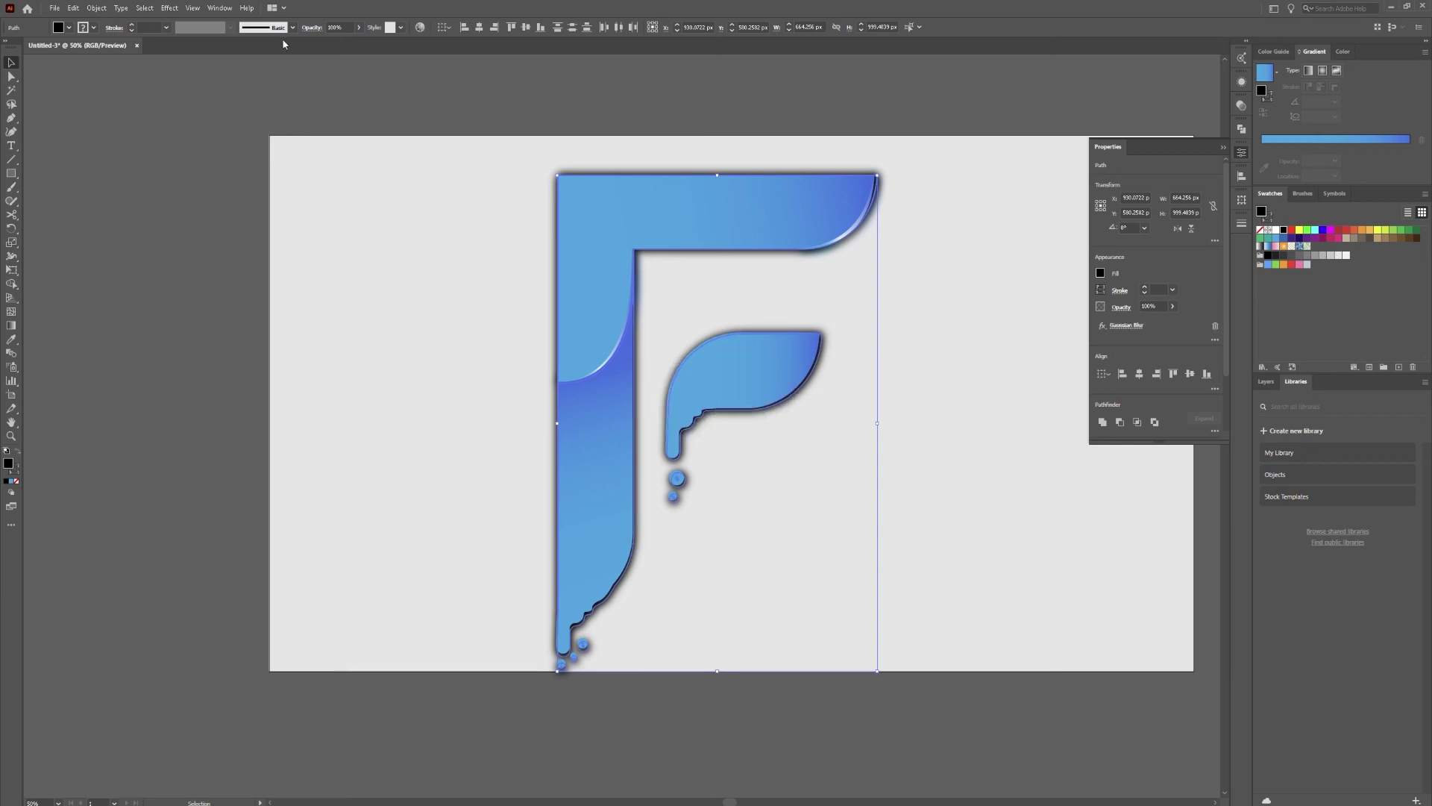
Lower the blurred shadow's opacity to 71% and nudge it slightly into position behind the F.
click(359, 27)
drag(360, 42, 346, 46)
drag(688, 235, 690, 240)
key(Left)
click(969, 337)
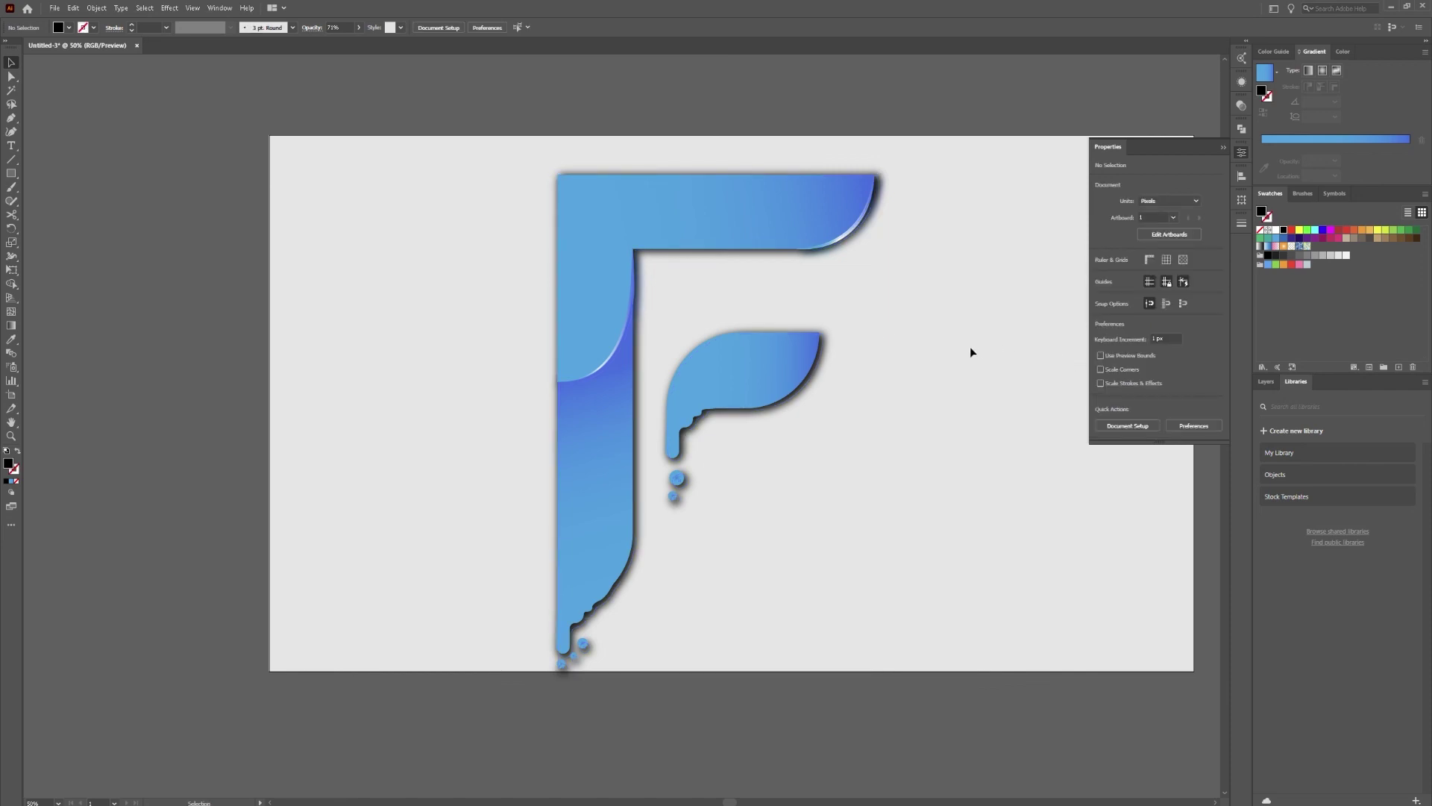
drag(931, 367, 792, 385)
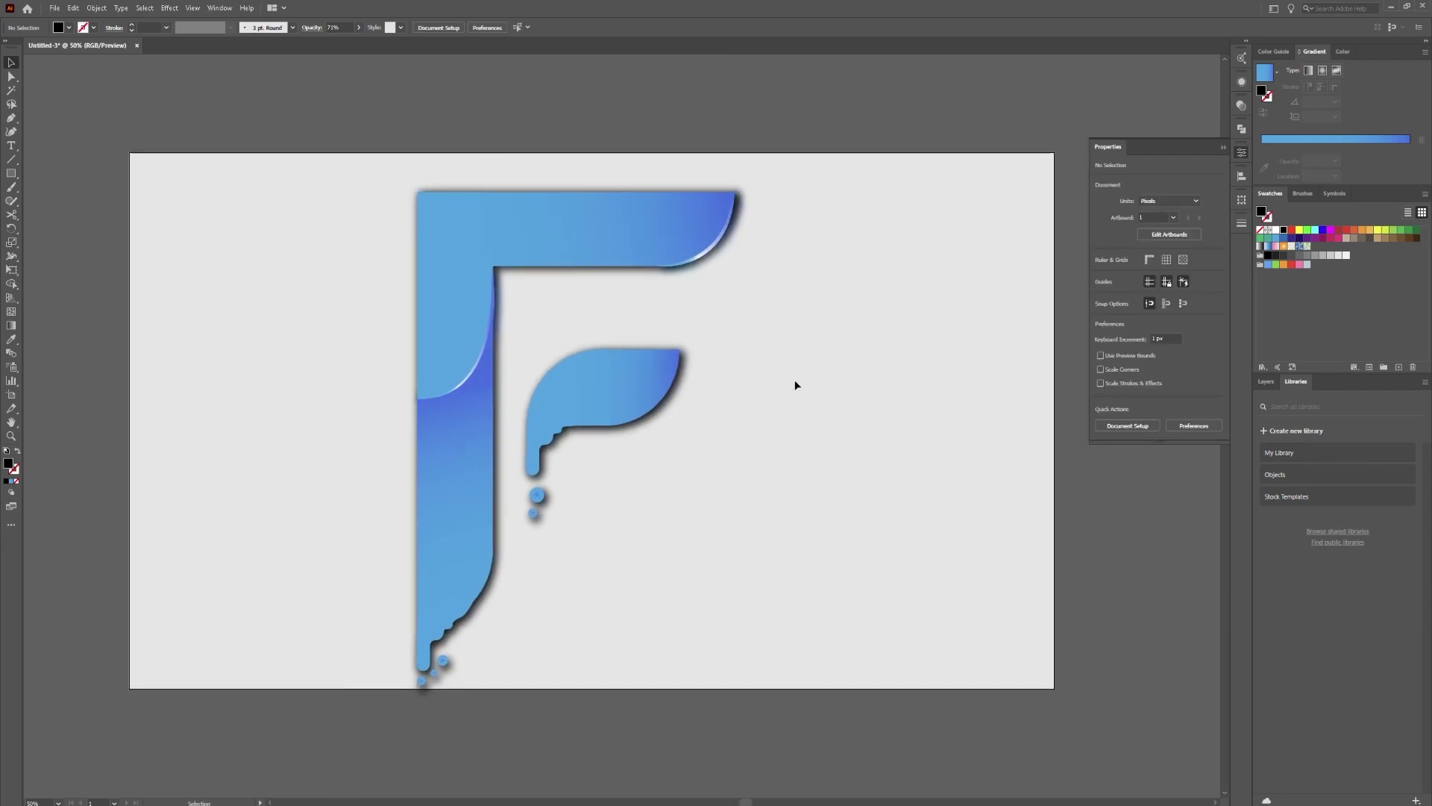